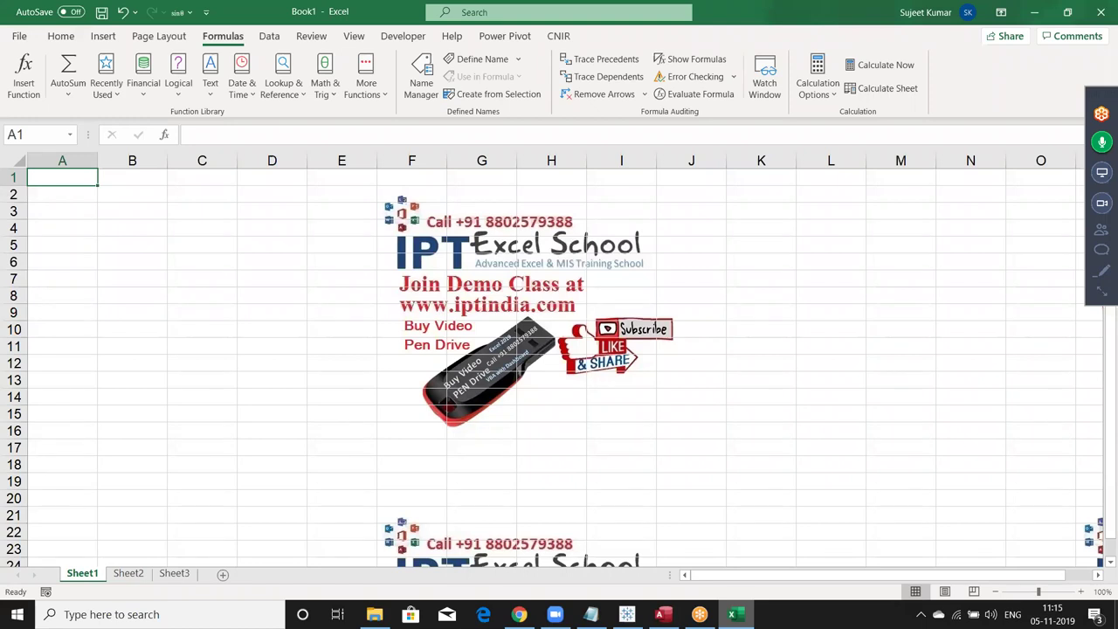
Enter the headings Row in B2 and Column in C2, discarding a stray A1 entry
key("Down")
key("Right")
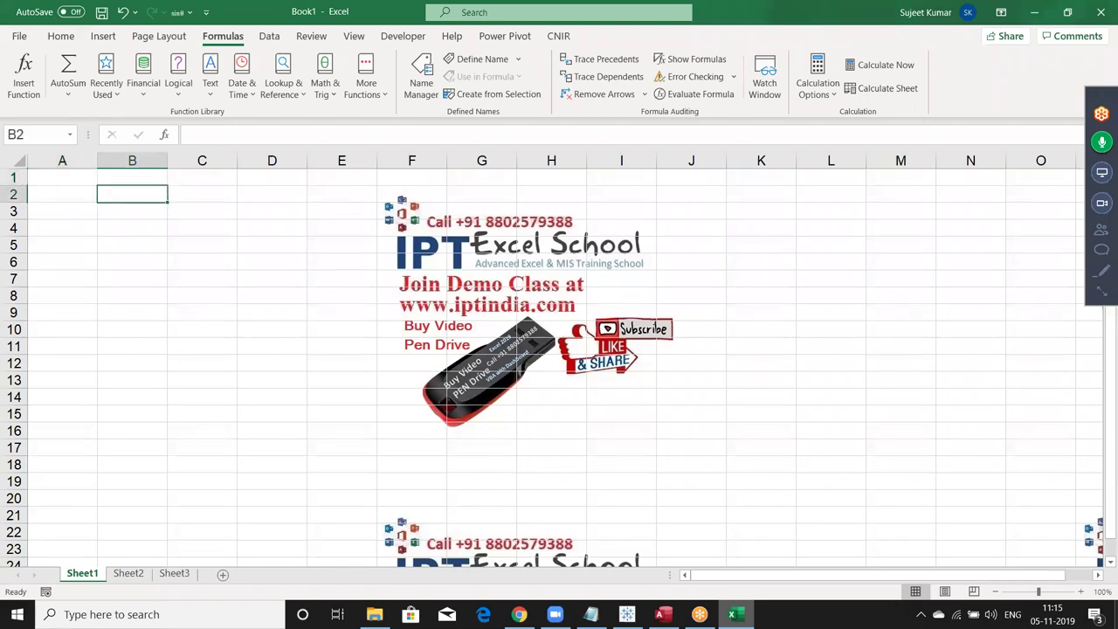
key("Left")
key("Up")
key("Right")
key("Down")
type("A1")
key("Escape")
key("Left")
key("Up")
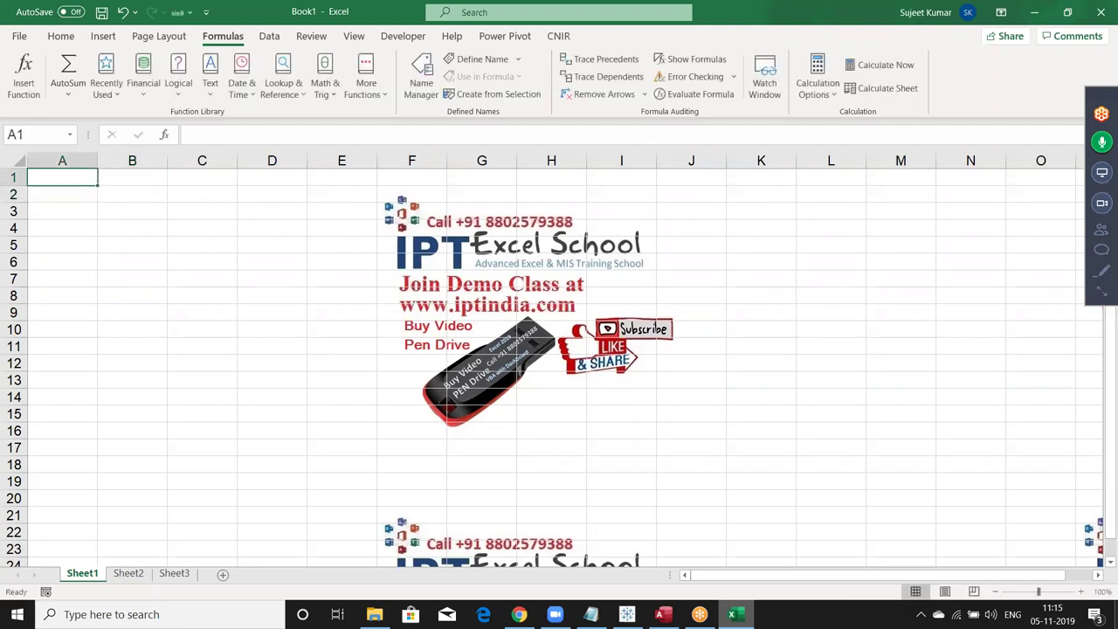
key("Right")
key("Down")
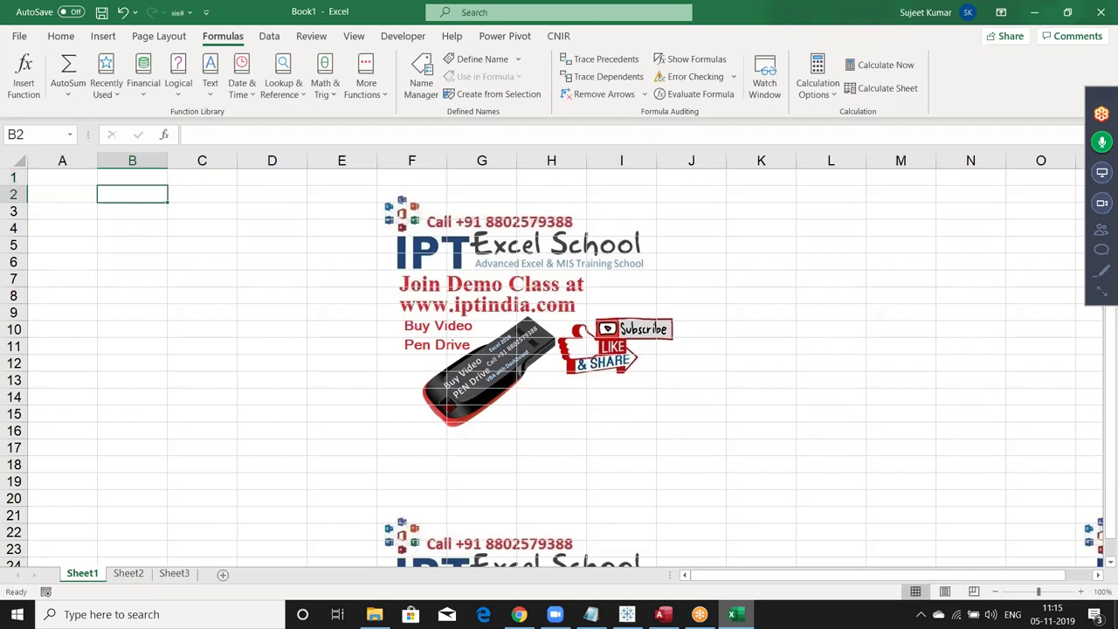
type("Row")
key("Tab")
type("Column")
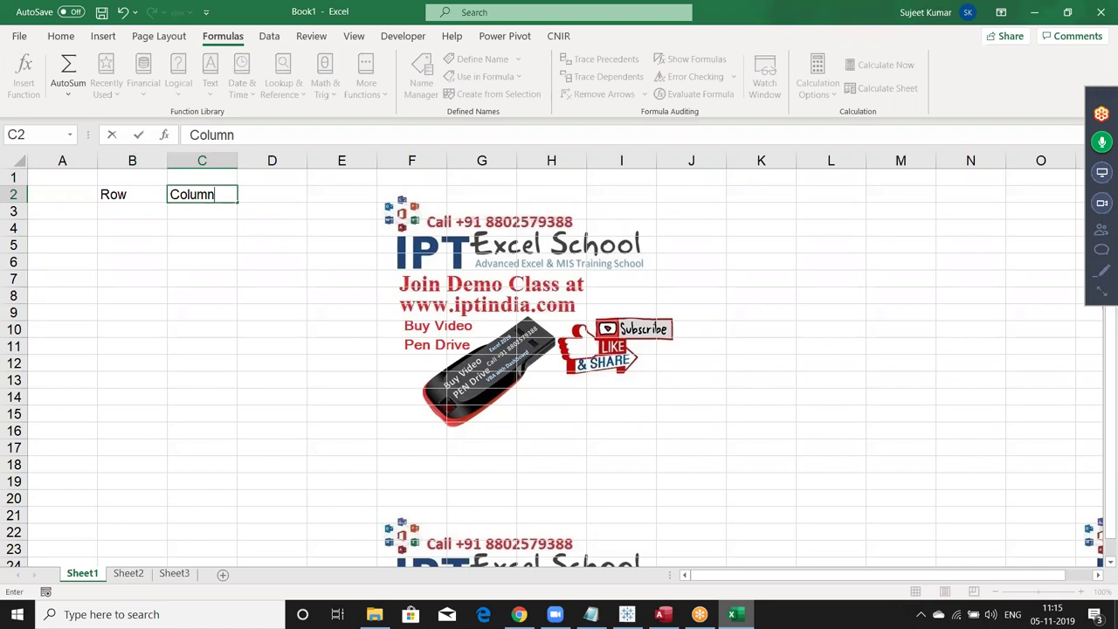
key("Return")
Enter 1 in B3 and C3, and the text A1 in D3
key("Left")
type("1")
key("Tab")
type("1")
key("Tab")
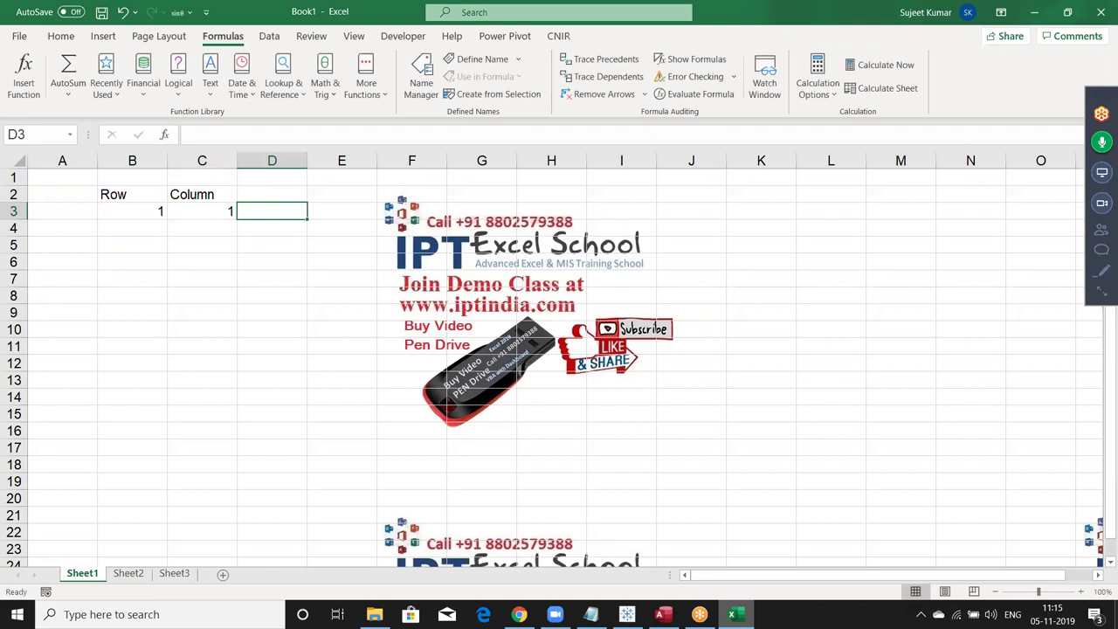
type("A1")
key("Return")
key("Up")
Replace D3's text with =ADDRESS(B3,C3), which returns $A$1
key("Delete")
type("=ad")
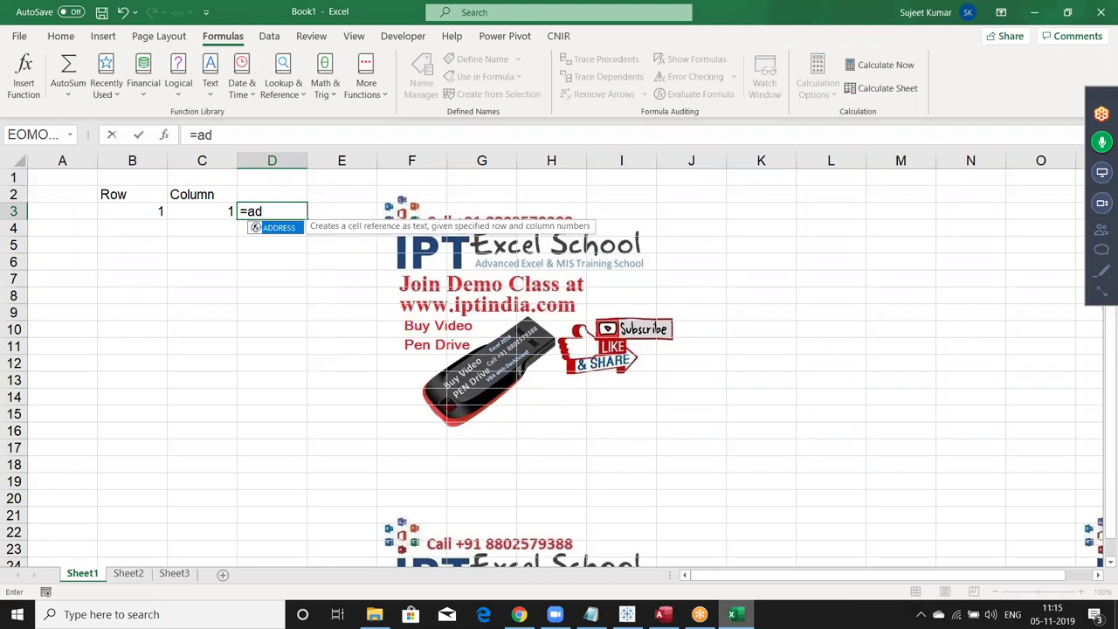
key("Tab")
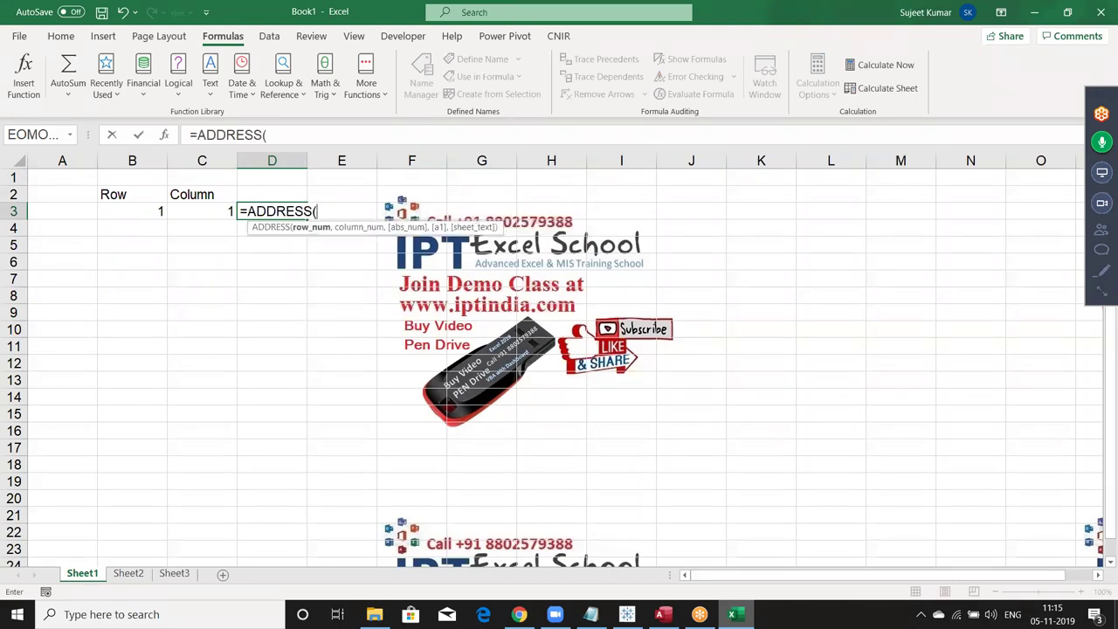
key("Left")
key("Left")
type(",")
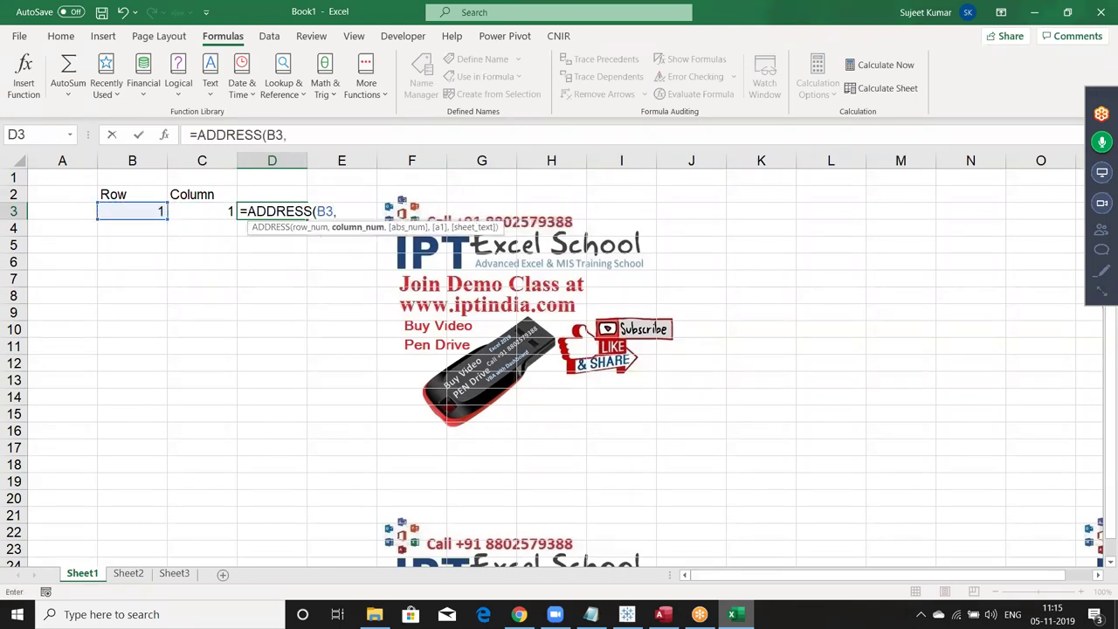
key("Left")
key("Return")
left_click(272, 211)
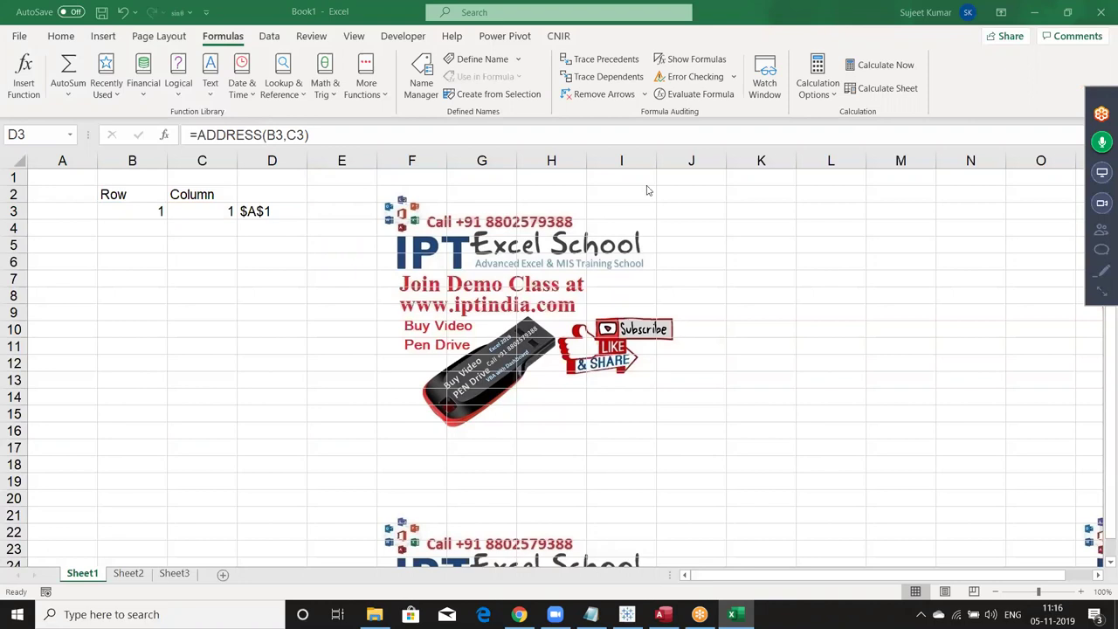
Share the entire screen through GoToMeeting's Screen option in the meeting control panel
left_click(1099, 295)
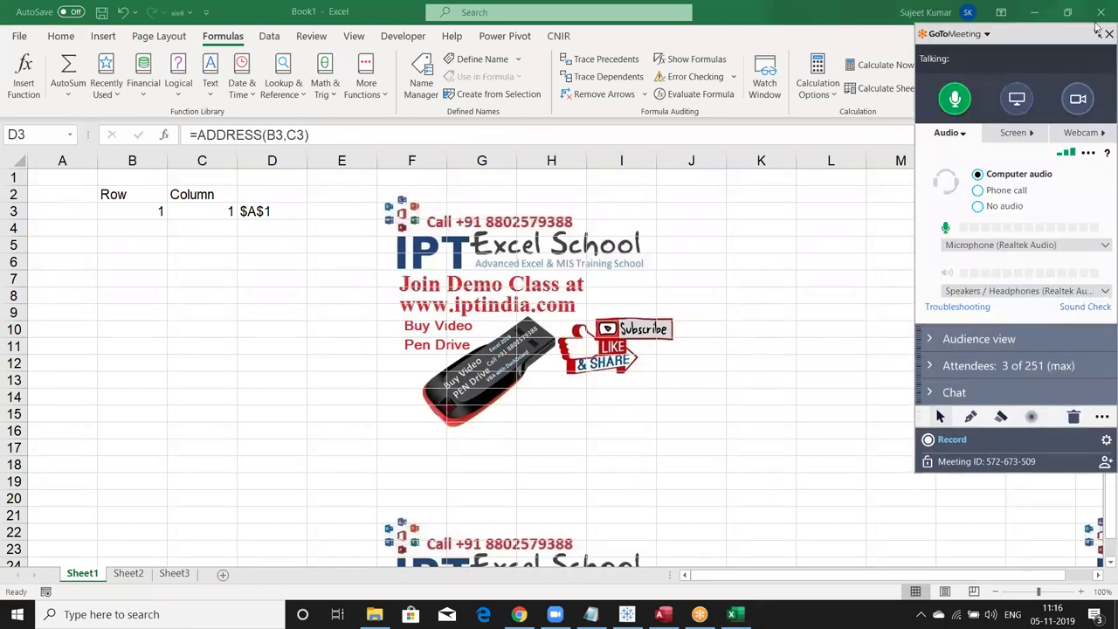
left_click(1098, 32)
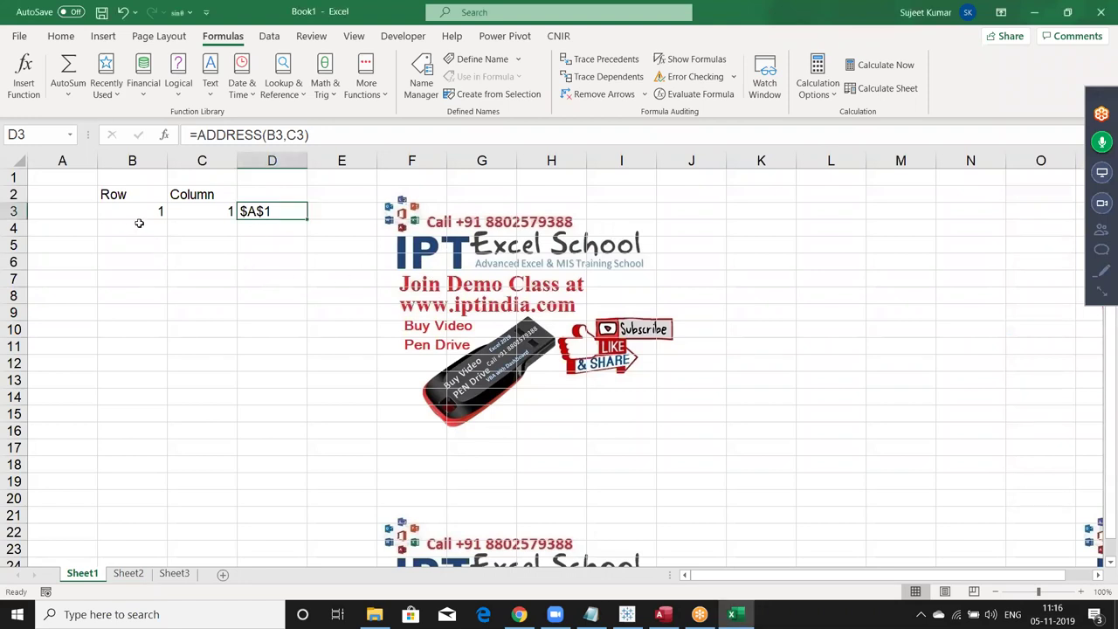
left_click(1102, 172)
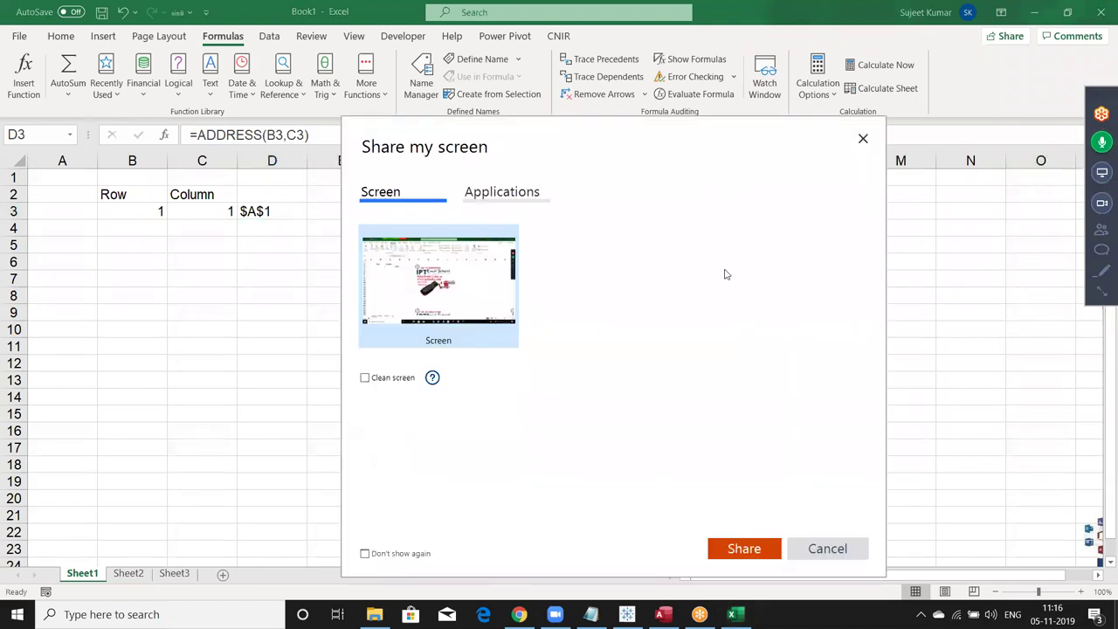
left_click(742, 550)
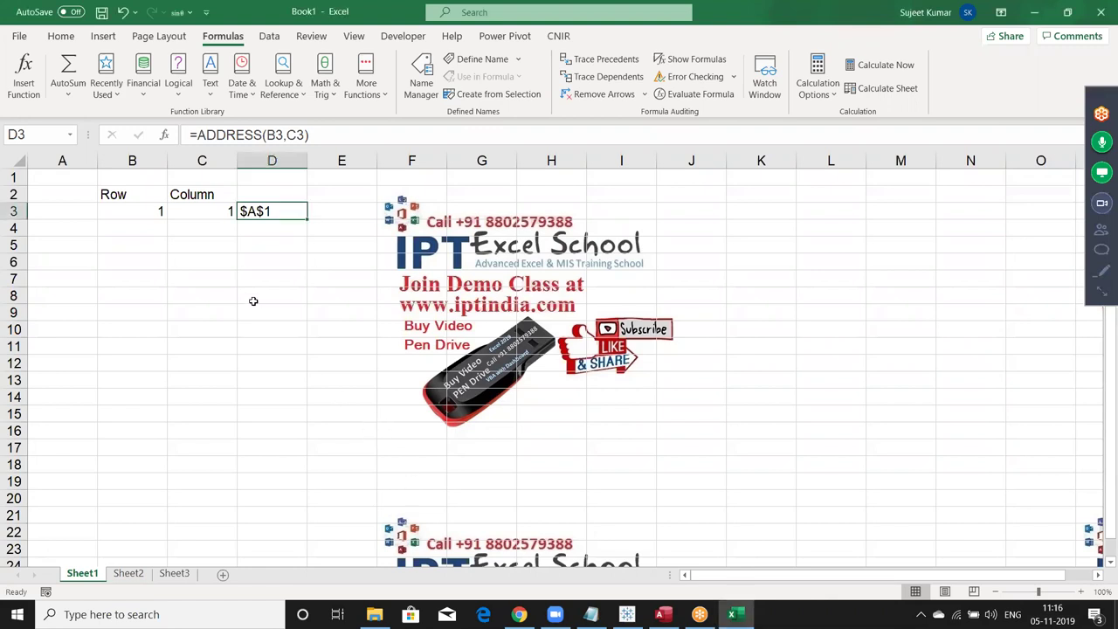
Review the Row and Column values in B2:C3, then show D3's =ADDRESS(B3,C3) in edit mode
left_click(180, 212)
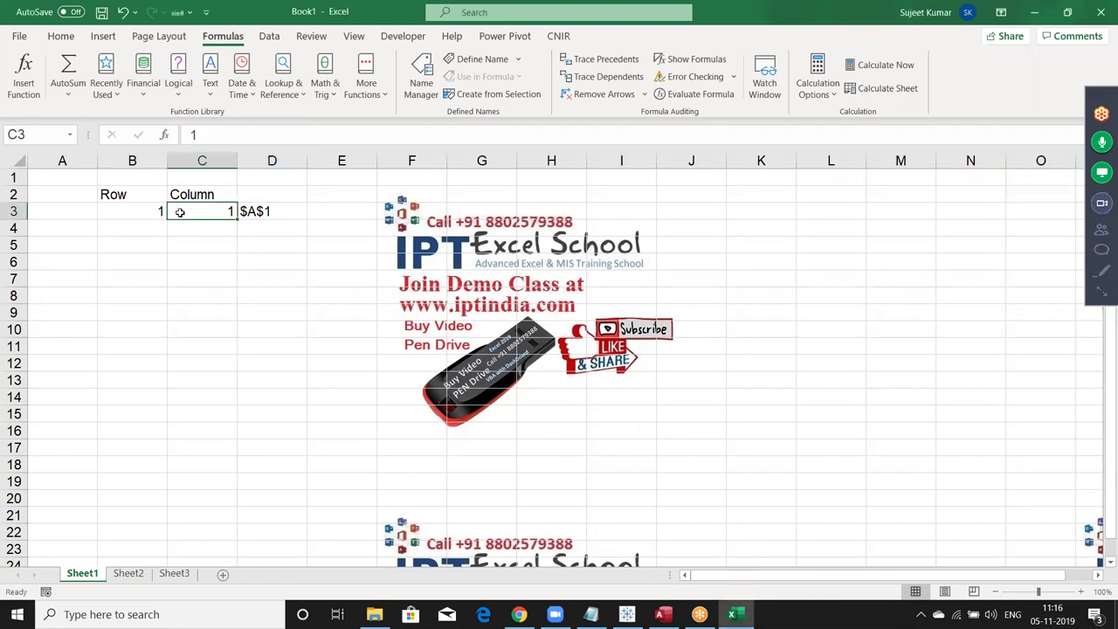
key("Right")
key("Right")
key("Left")
key("Left")
key("Left")
key("Up")
key("Down")
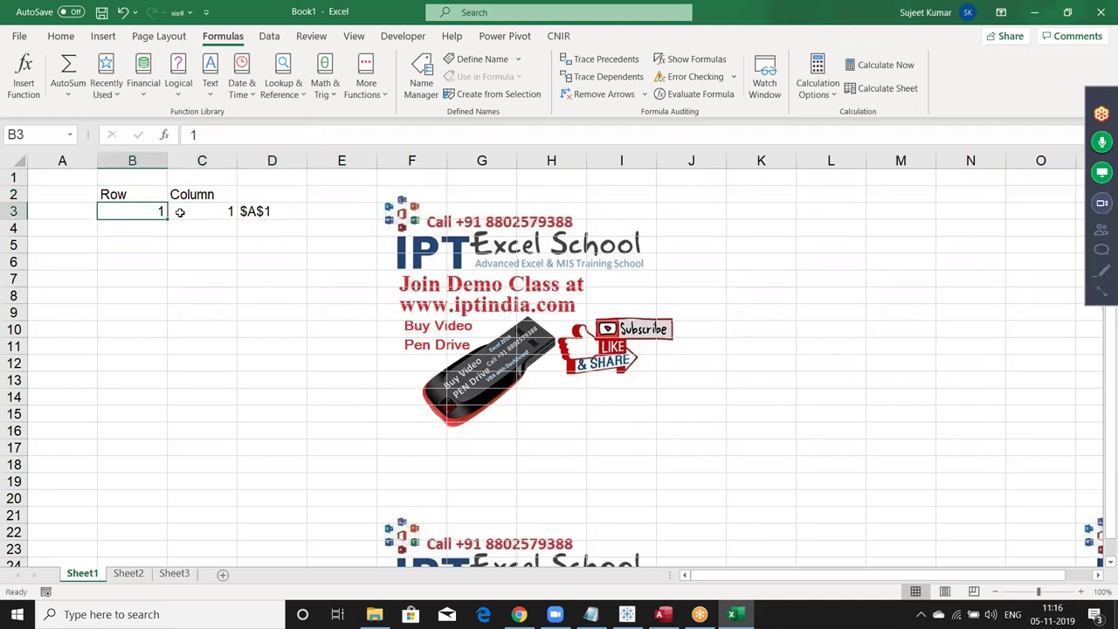
key("Up")
key("Right")
key("Down")
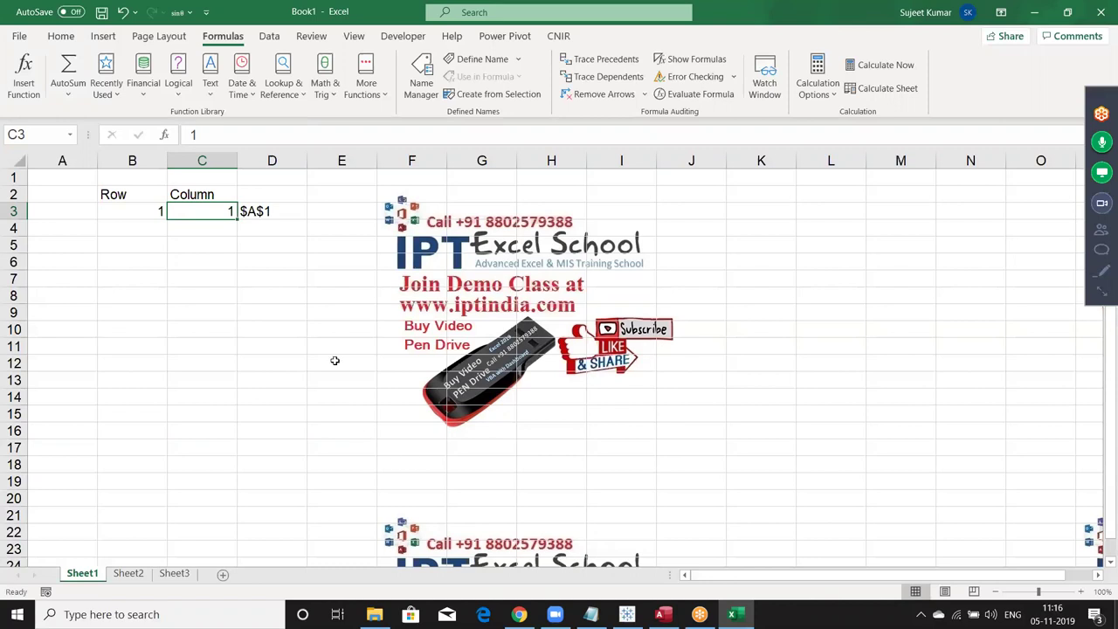
left_click(278, 209)
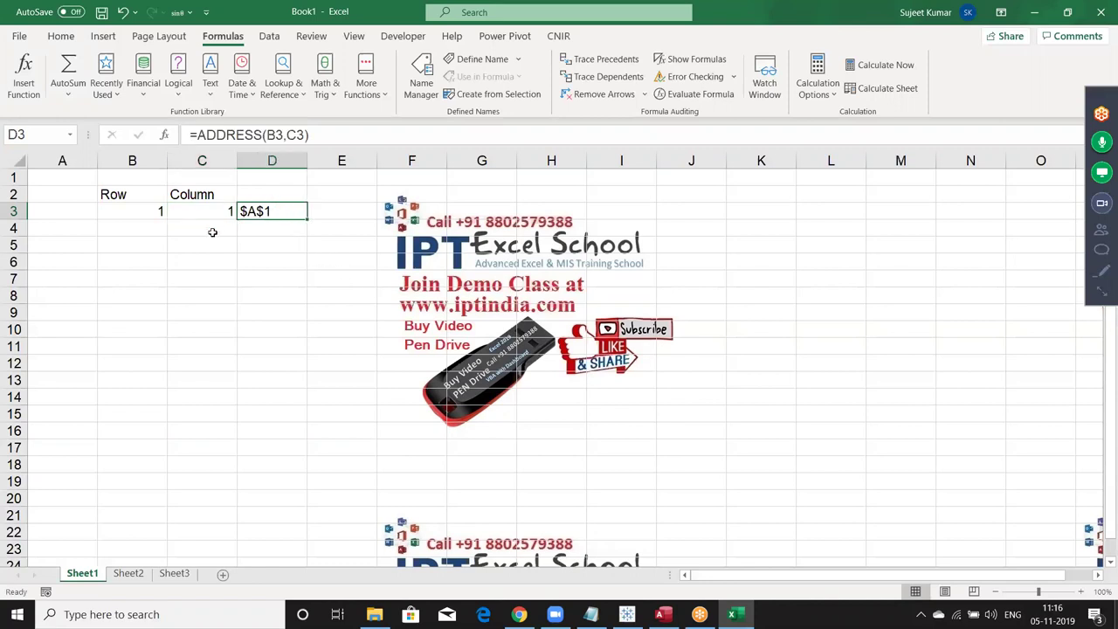
key("F2")
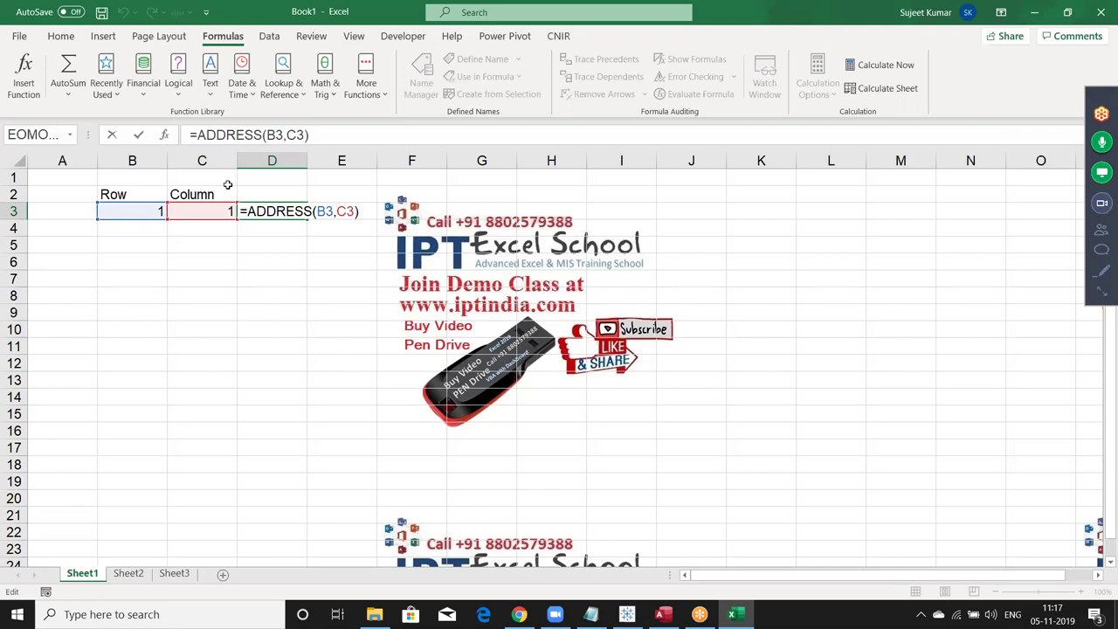
Enter 562 in cell A1
key("Return")
key("Up")
key("Left")
key("Left")
key("Left")
key("ctrl+Home")
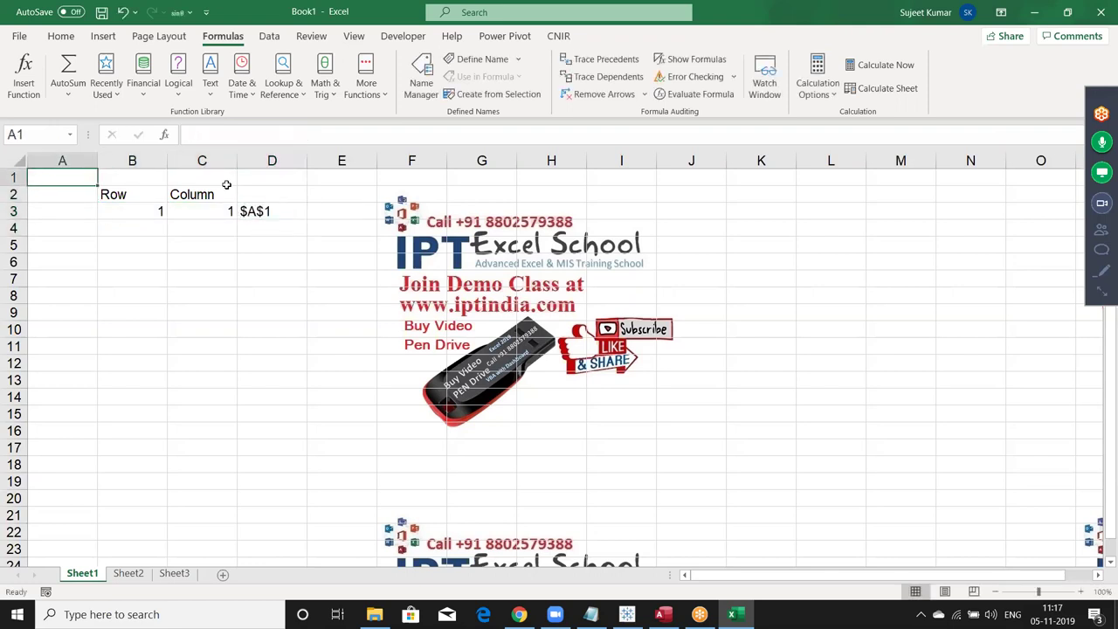
type("562")
key("Return")
key("Up")
Type the text A1 in B7 and start =SUM( in C7 pointing at B7
key("Down")
key("Down")
key("Down")
key("Down")
key("Down")
key("Down")
key("Right")
key("Up")
key("Up")
type("A1")
key("Tab")
key("Left")
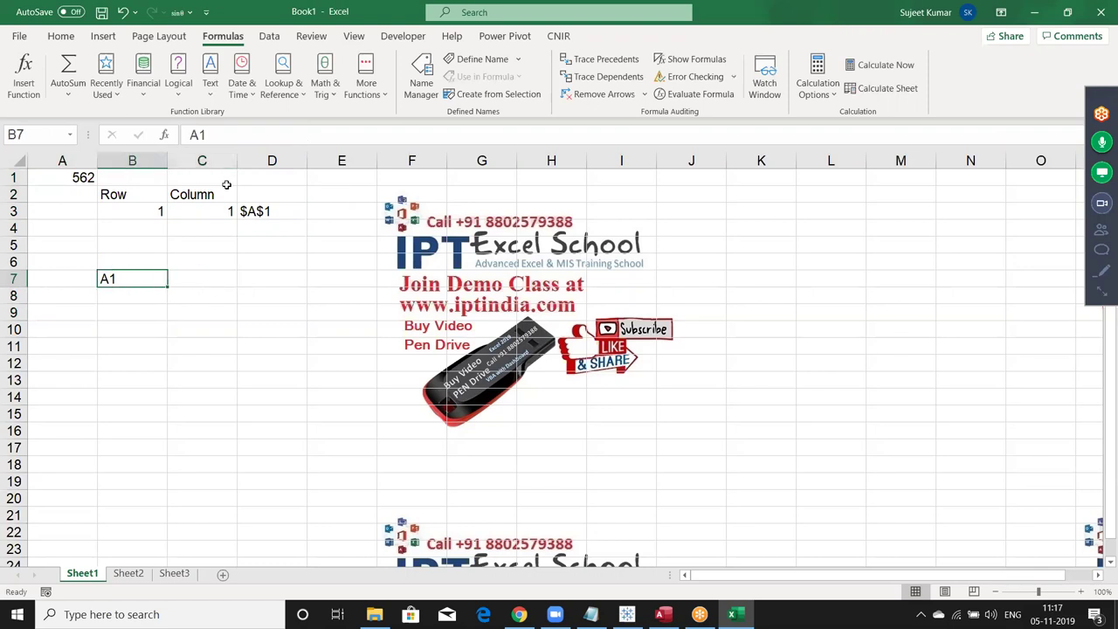
key("Right")
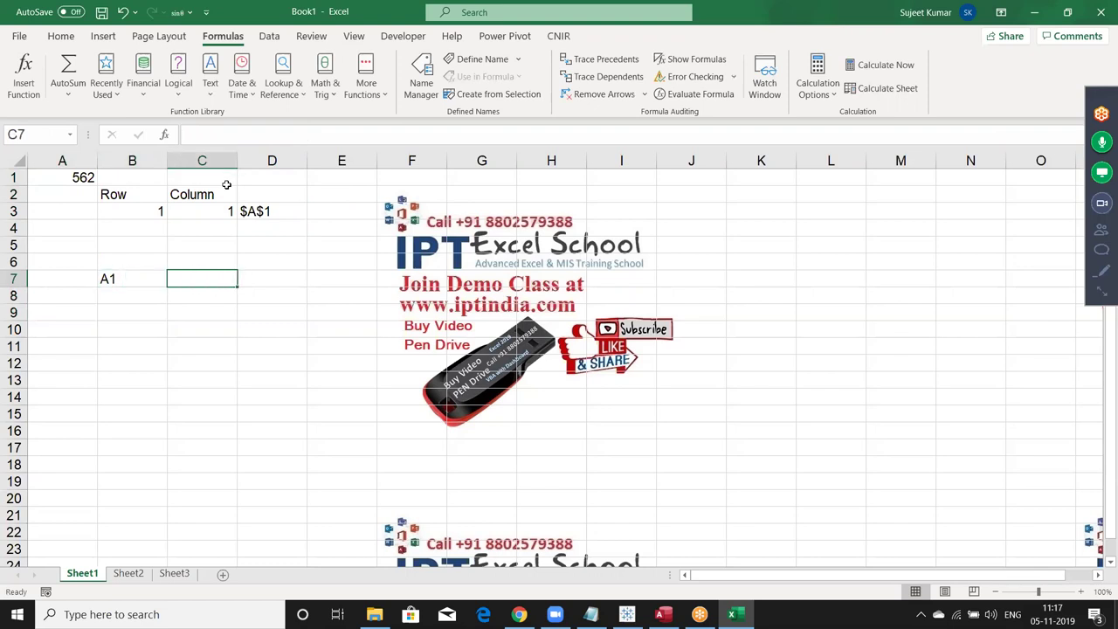
type("=sum(")
key("Left")
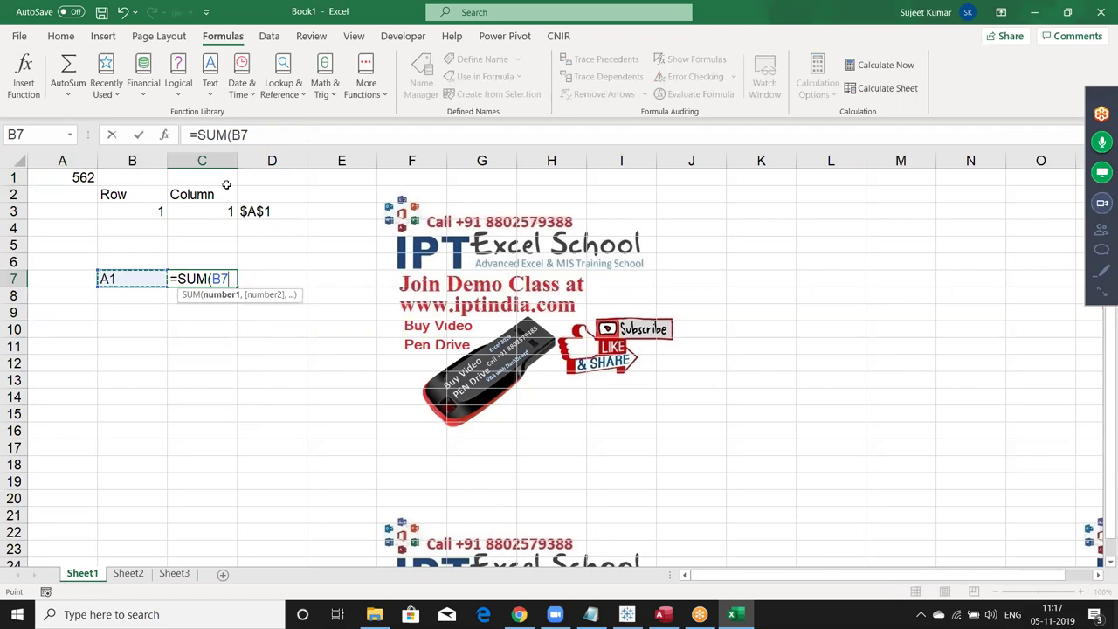
Replace C7's formula with =INDIRECT(B7), which returns 562
key("Return")
key("Up")
key("Delete")
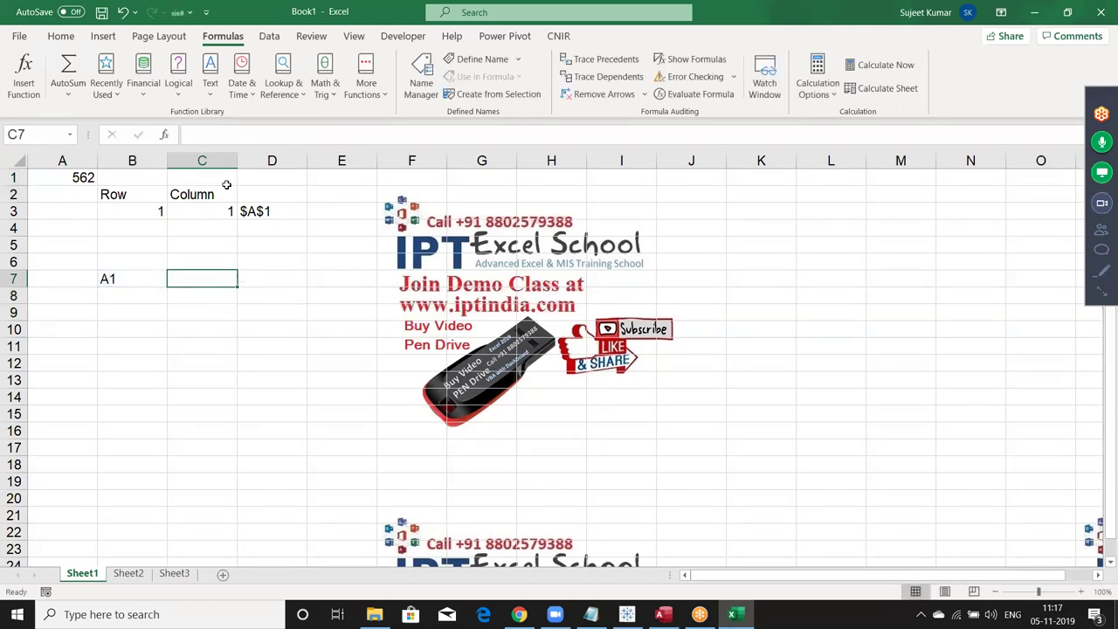
type("=")
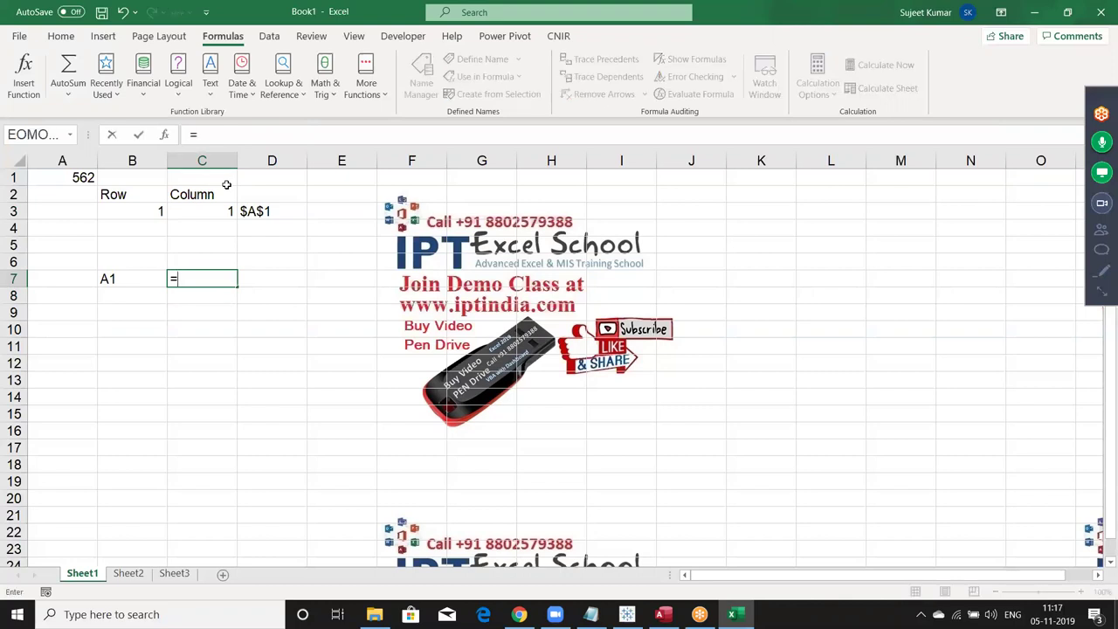
type("ind")
key("Down")
key("Tab")
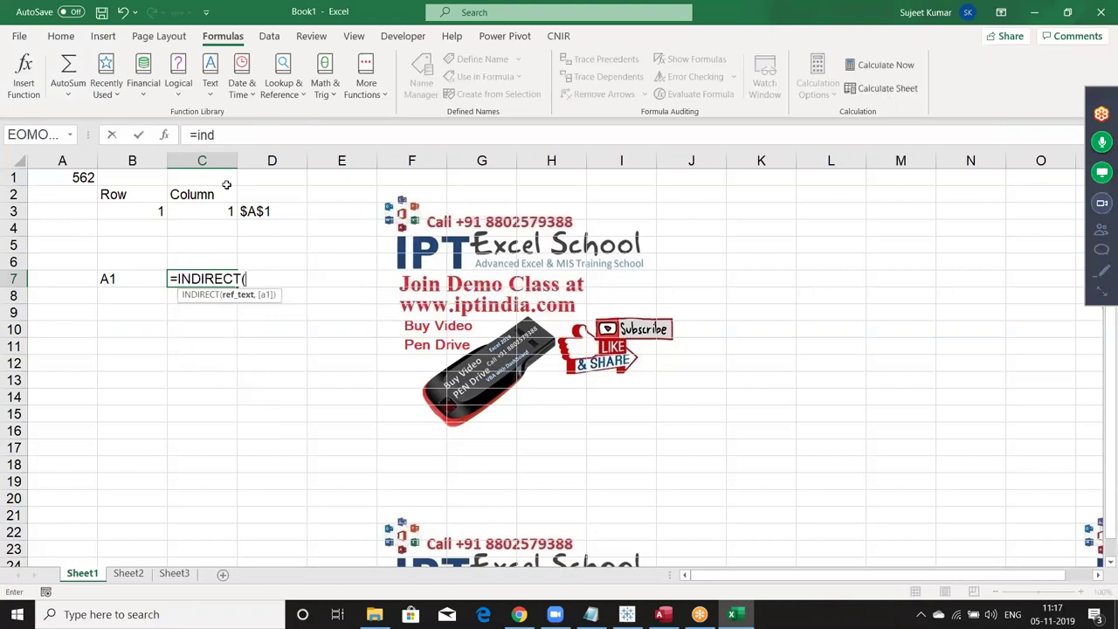
key("Left")
key("Return")
key("Up")
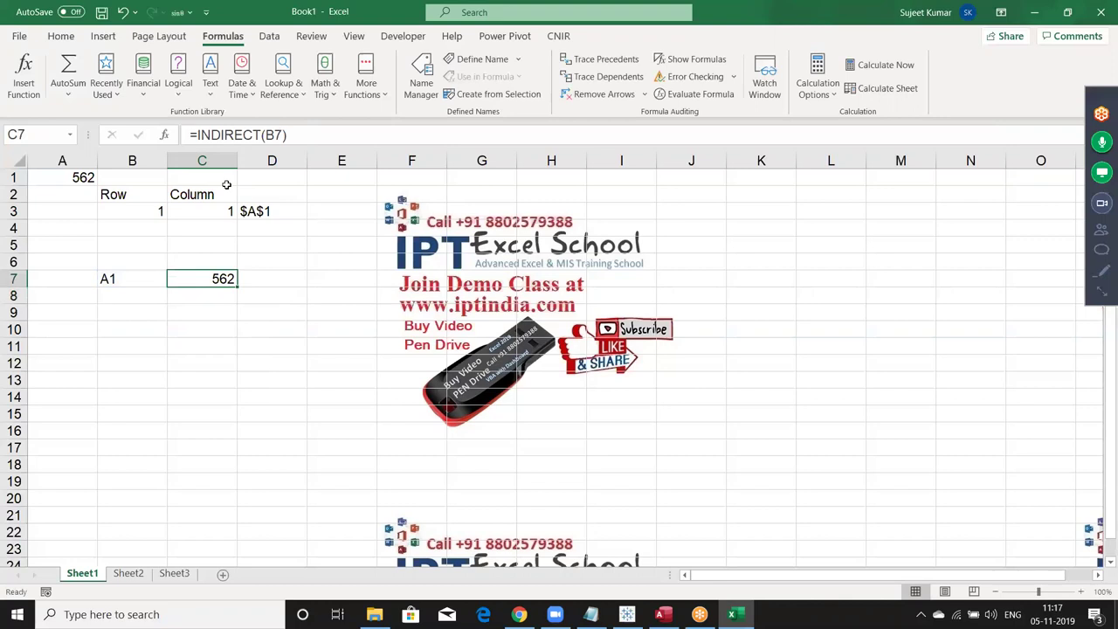
Enter =INDIRECT(D3) in E3 to return 562 from A1
key("Right")
key("Up")
key("Up")
key("Up")
key("Up")
key("Right")
type("=ind")
key("Down")
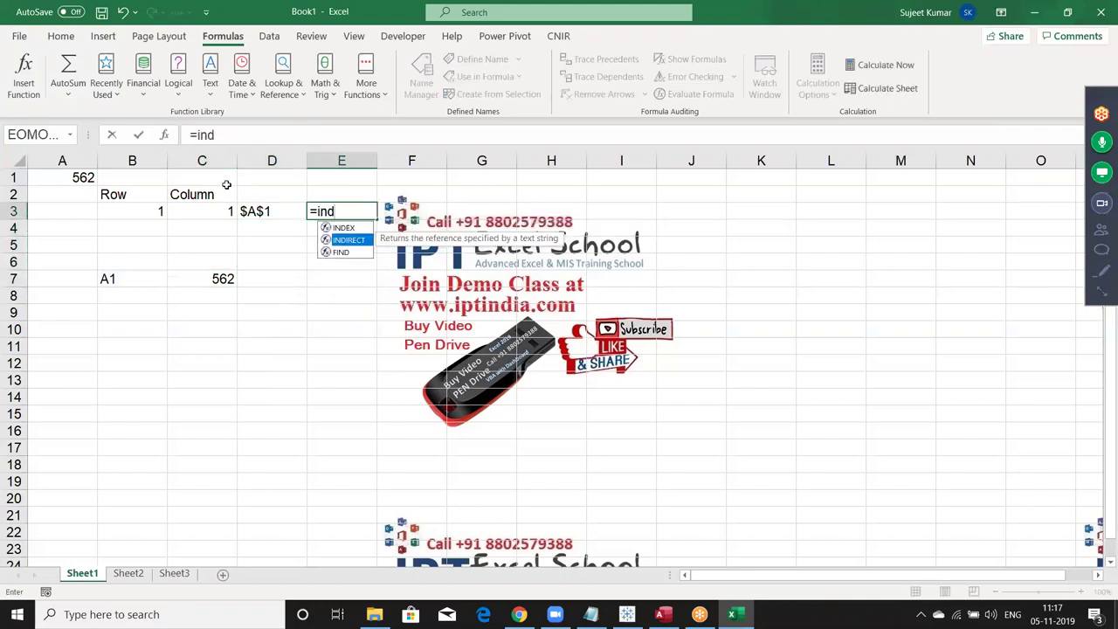
key("Tab")
key("Left")
key("Return")
key("Up")
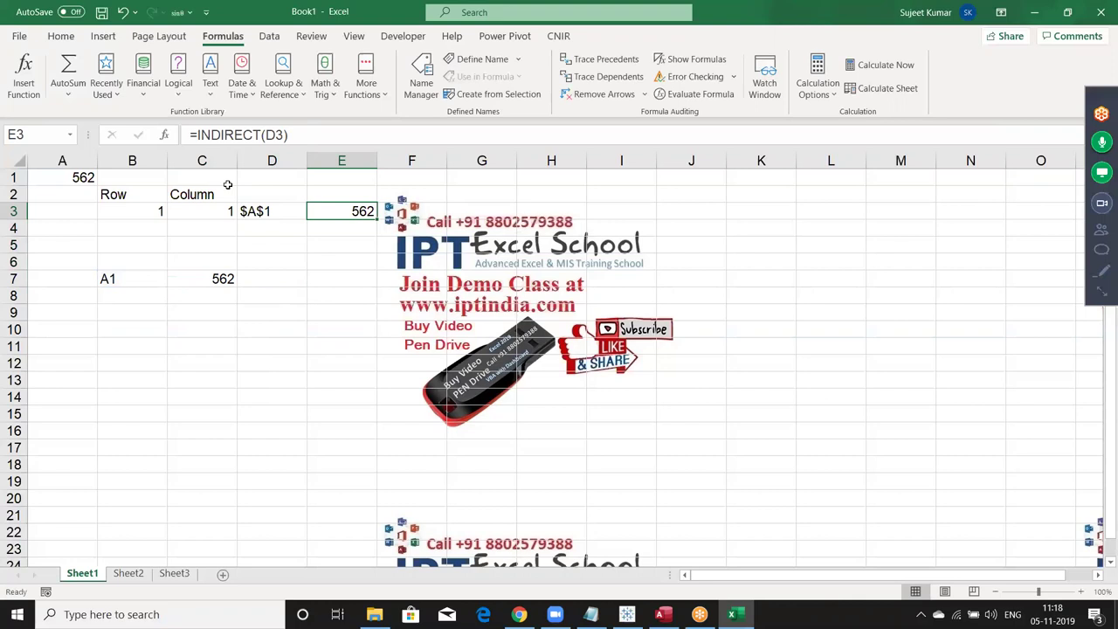
key("Left")
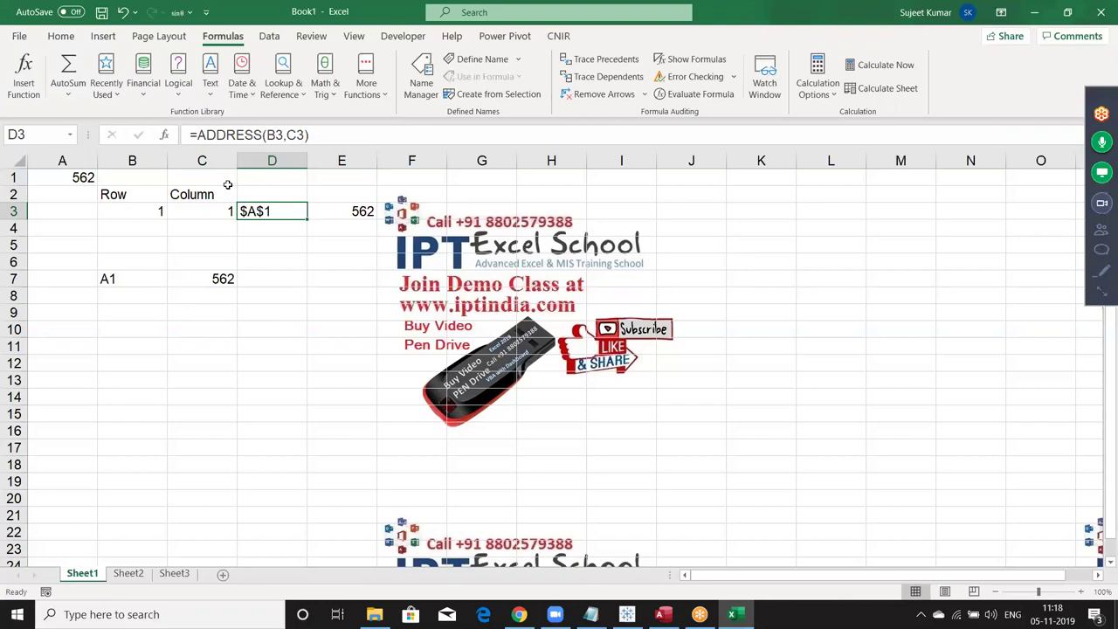
Select the range A1:E7, delete its contents, and return to A1
key("Down")
key("Down")
key("Down")
key("Down")
key("Left")
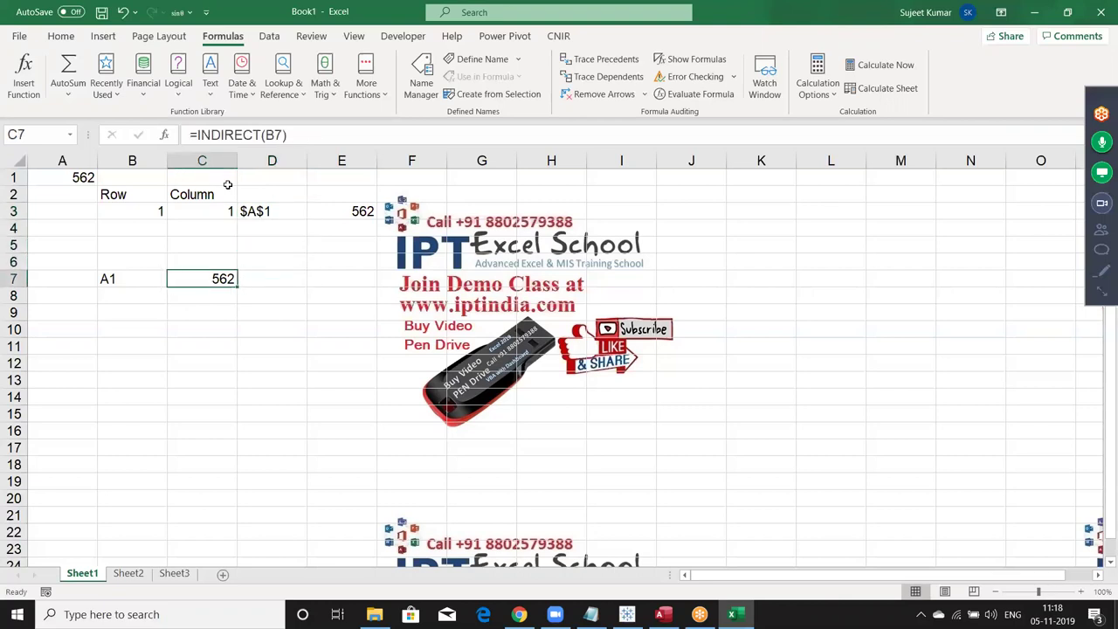
key("Up")
key("Up")
key("Up")
key("Up")
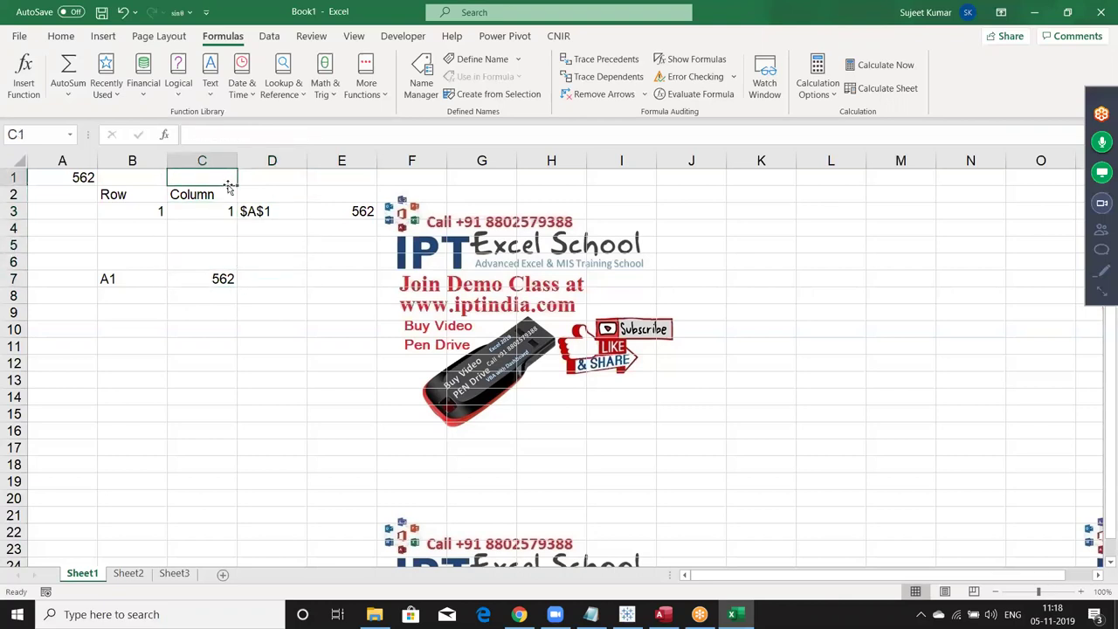
key("Left")
key("Left")
key("shift+Right")
key("shift+Right")
key("shift+Right")
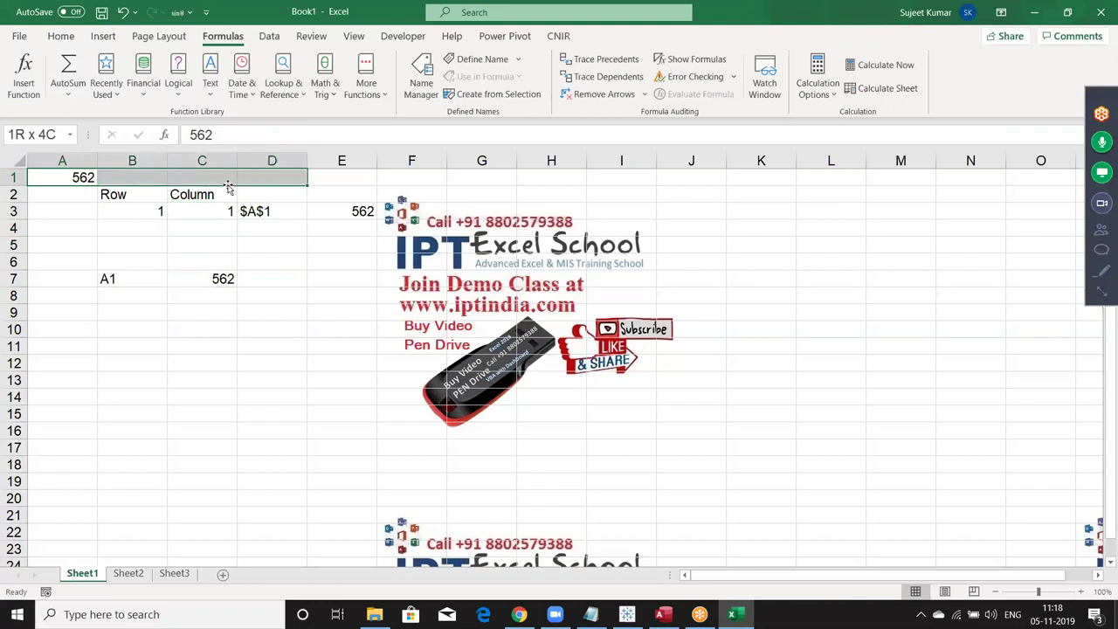
key("shift+Right")
key("shift+Down")
key("shift+Down")
key("shift+Down")
key("shift+Down")
key("shift+Down")
key("shift+Down")
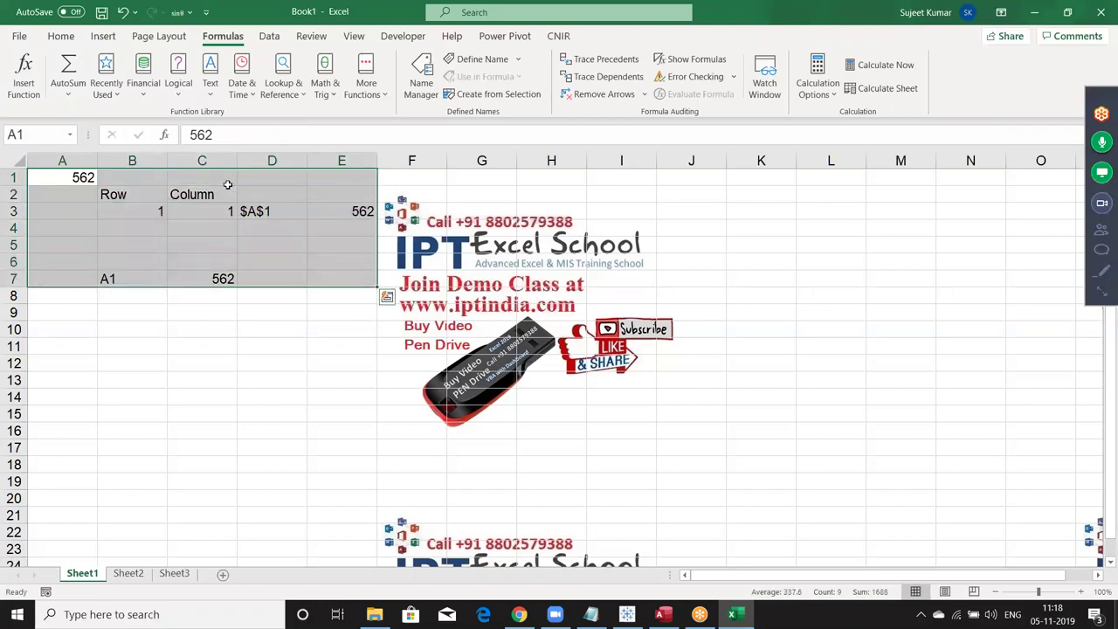
key("Delete")
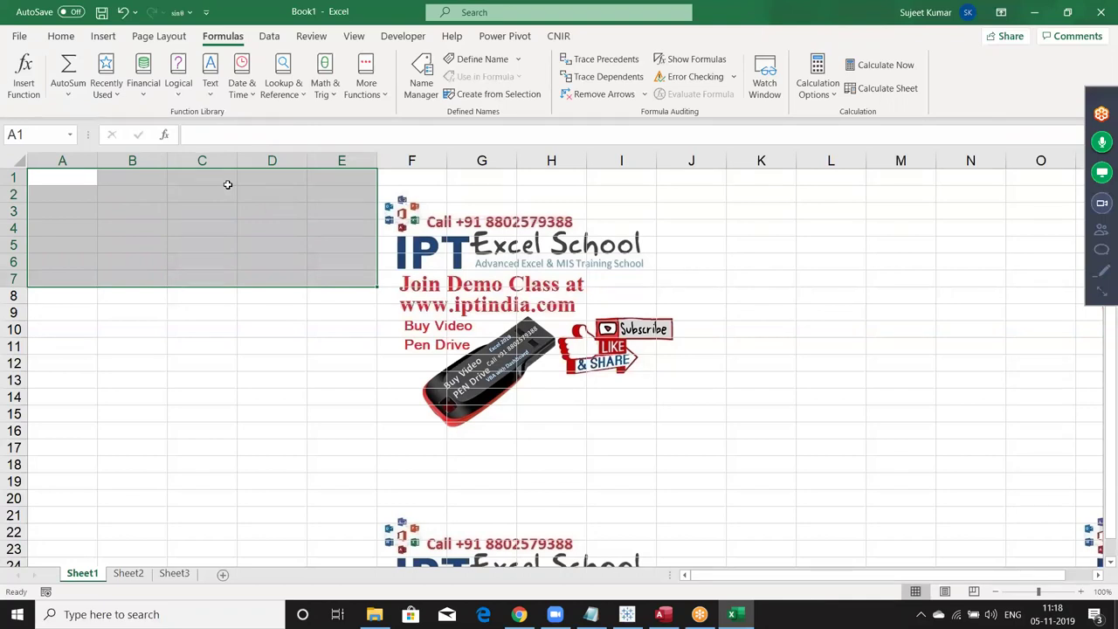
key("ctrl+Home")
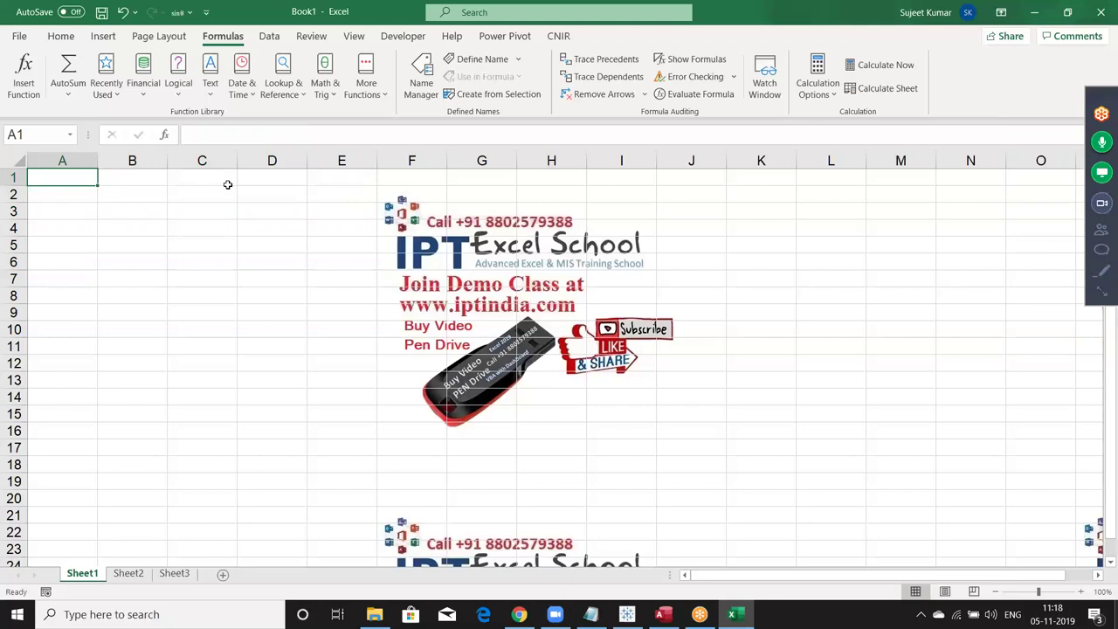
Type Name in A1 and a first name in A2, filling names down to A10
type("Name")
key("Return")
type("Puja")
key("Return")
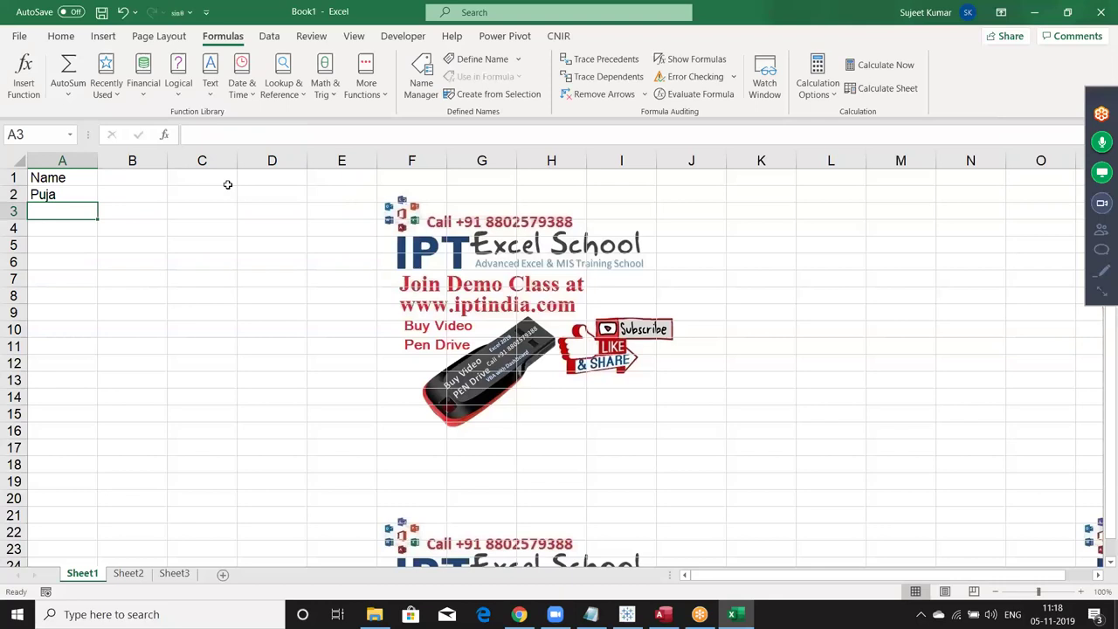
left_click(83, 193)
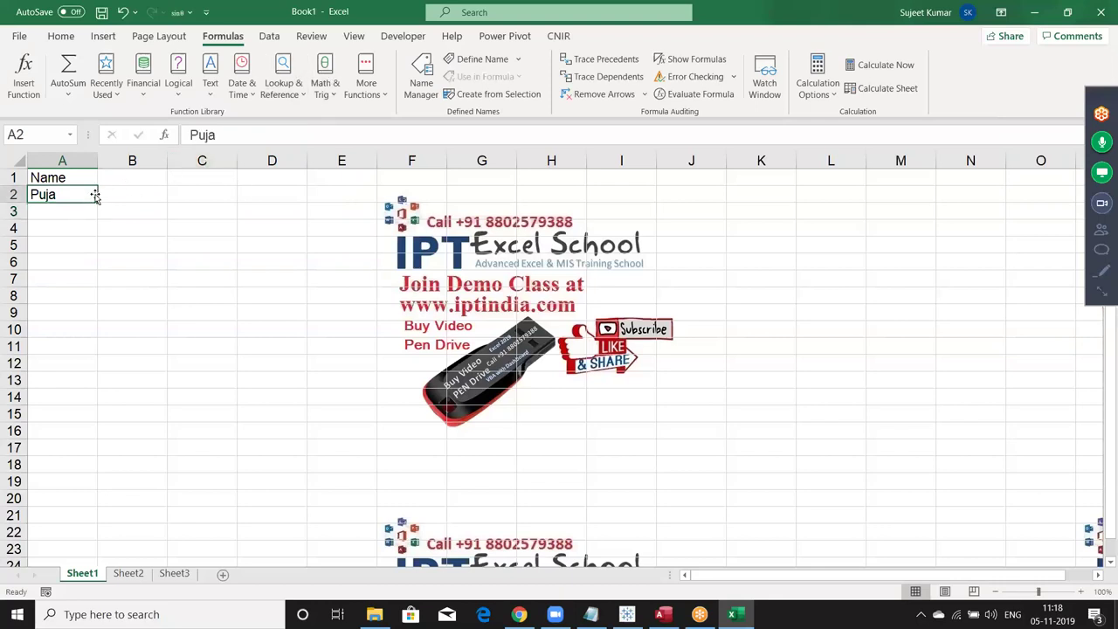
left_click_drag(95, 197, 96, 332)
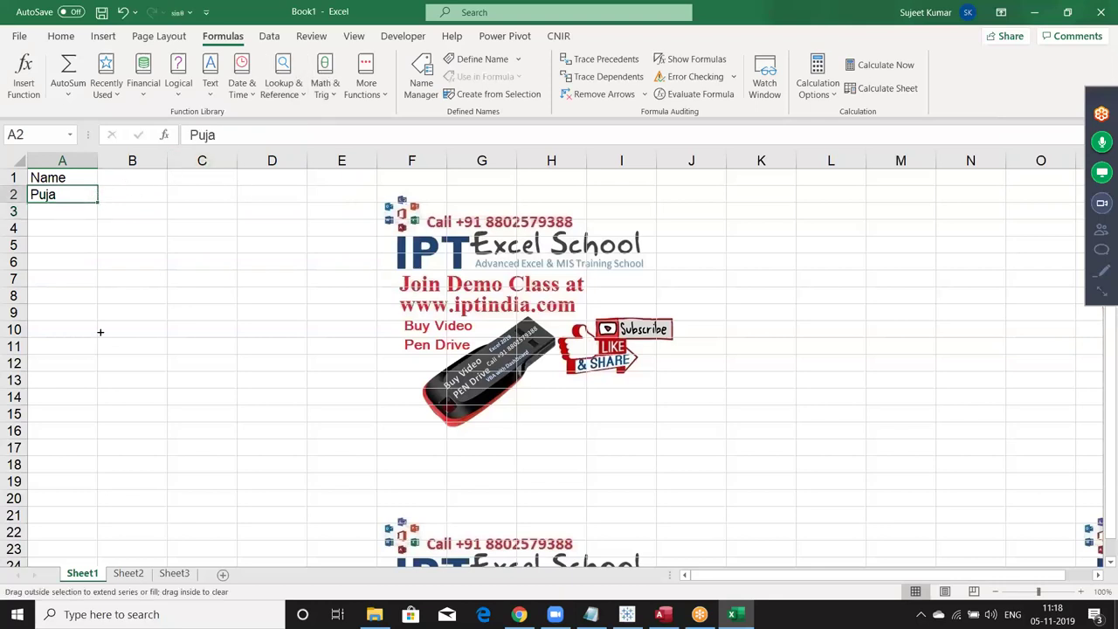
Enter Jan in B1 and fill the months across to Dec in M1
left_click(135, 177)
type("Jan")
key("Return")
left_click(138, 177)
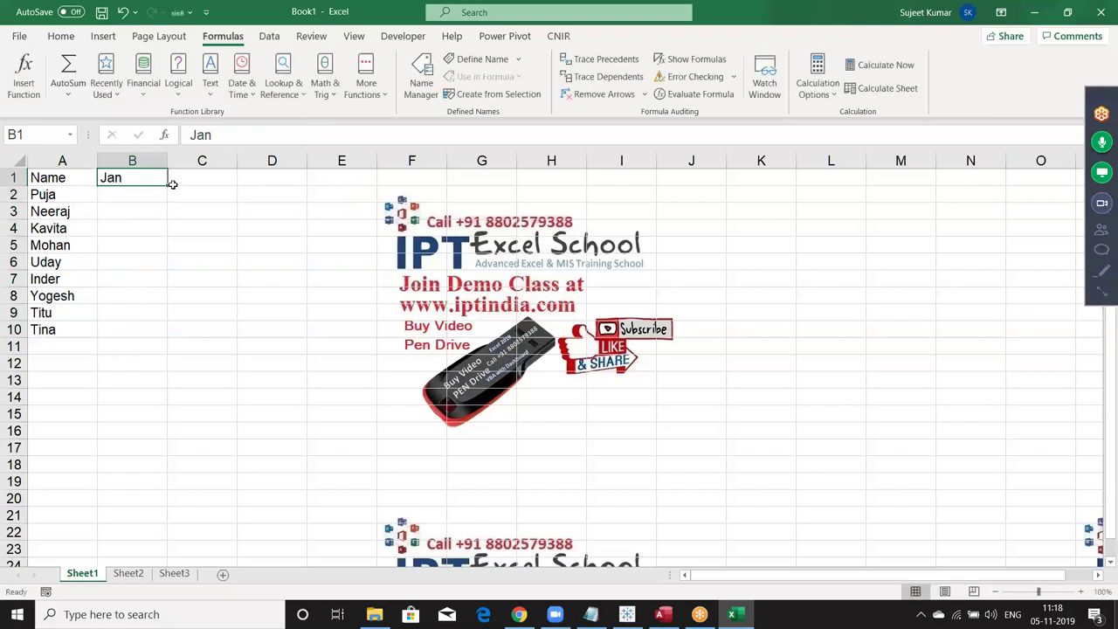
left_click_drag(172, 183, 902, 203)
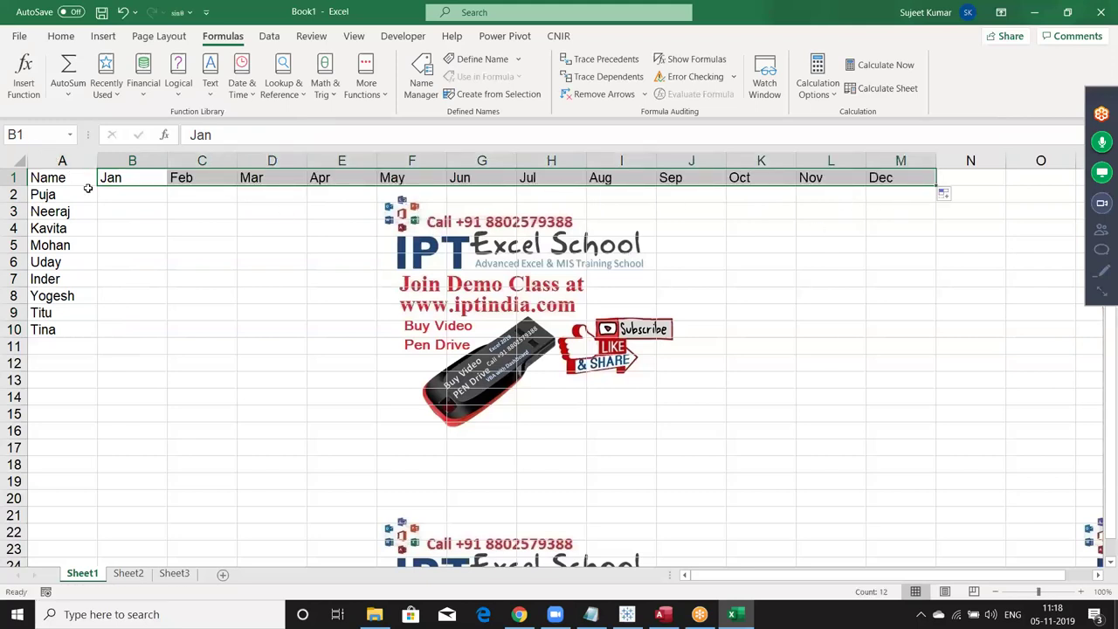
Start a RANDBETWEEN formula in cell B2
left_click(136, 197)
type("=ra")
key("Down")
key("Down")
key("Tab")
Complete =RANDBETWEEN(10,99) in B2 and fill it across to M2 and down to row 10
type("10,99")
key("Return")
key("Up")
key("Up")
key("ctrl+Right")
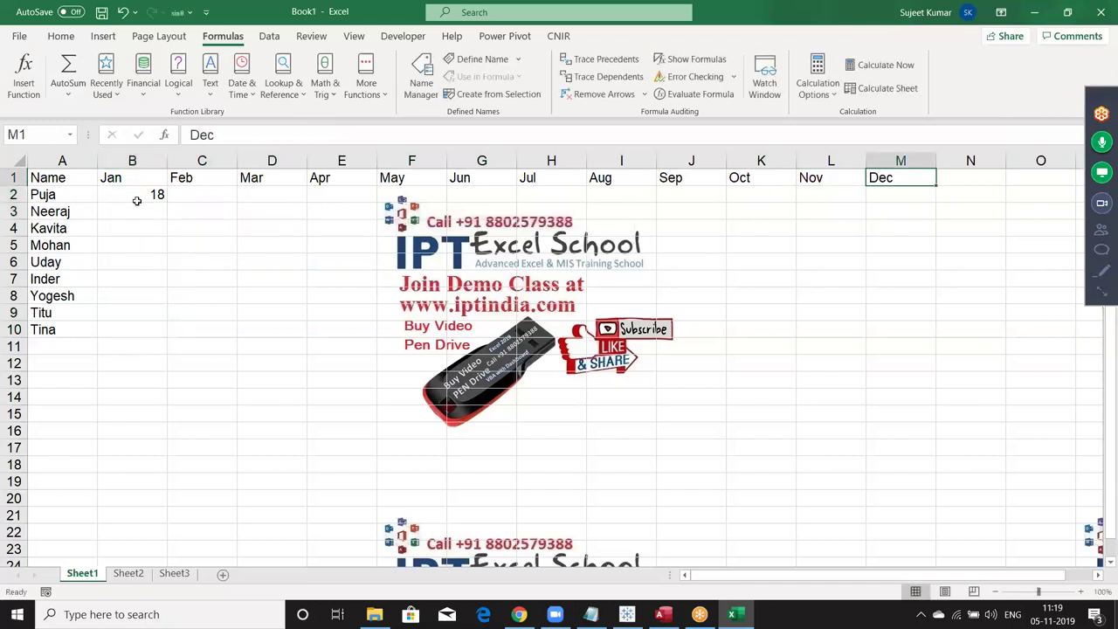
key("Down")
key("ctrl+shift+Left")
key("ctrl+r")
key("shift+Down")
key("shift+Down")
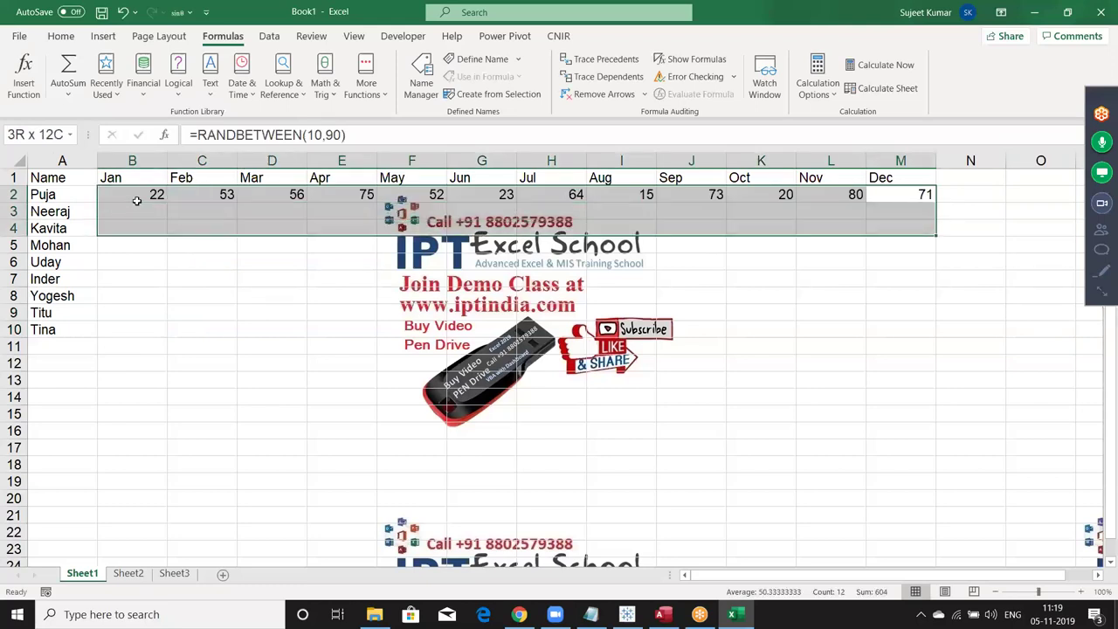
key("shift+Down")
key("shift+Down")
key("shift+Down")
key("shift+Down")
key("shift+Down")
key("shift+Down")
key("ctrl+d")
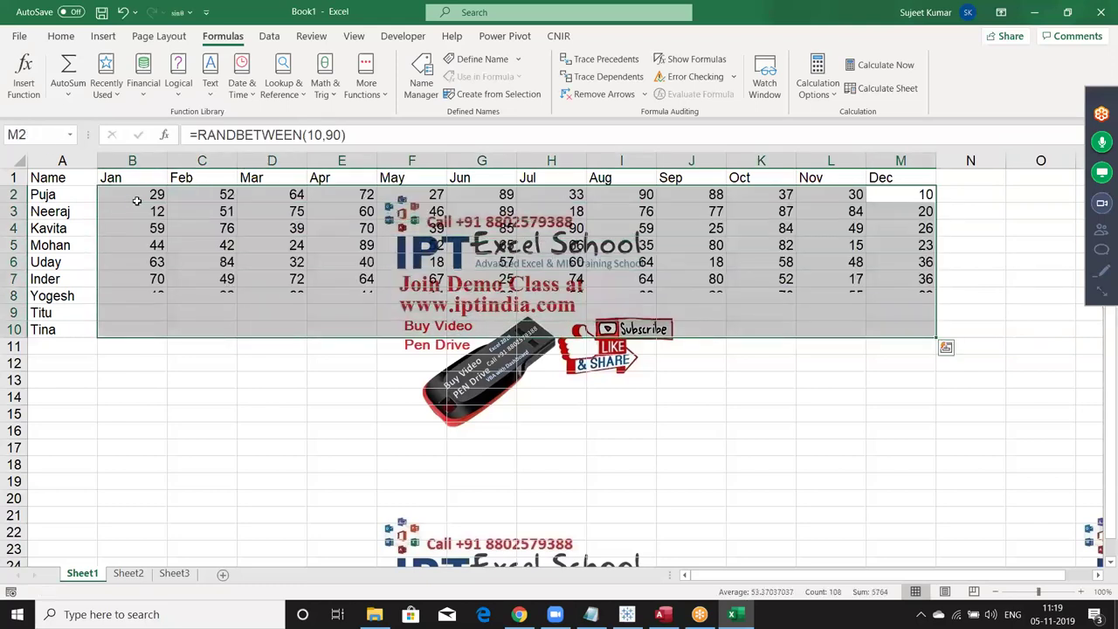
Copy the B2:M10 block and paste it back as fixed values
key("ctrl+c")
scroll(52, 61, "up", 1)
scroll(52, 61, "up", 2)
left_click(21, 91)
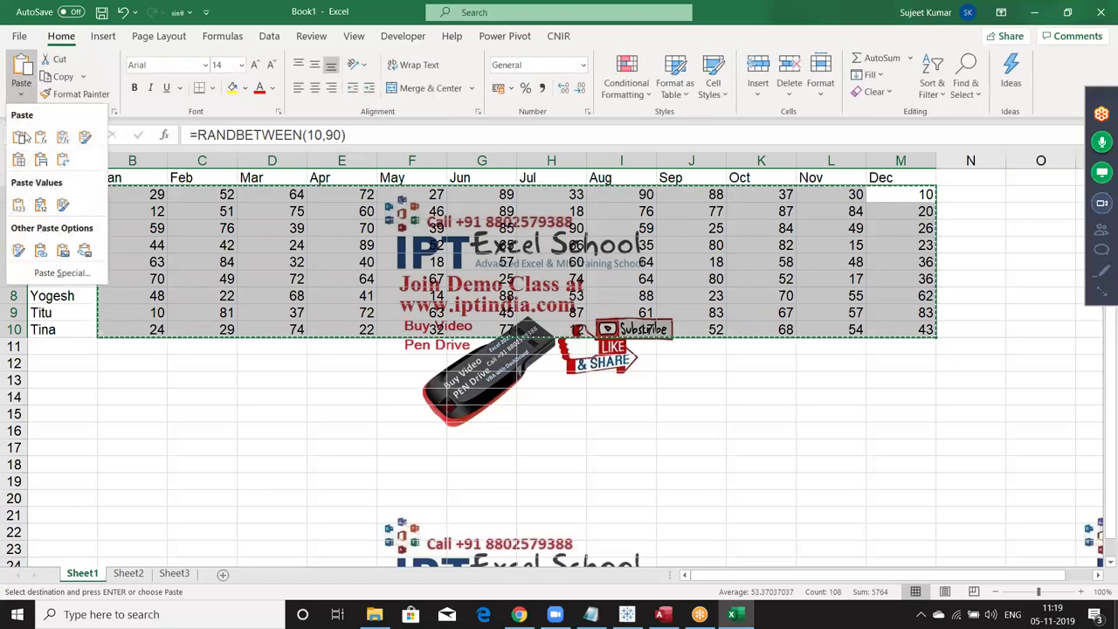
left_click(18, 204)
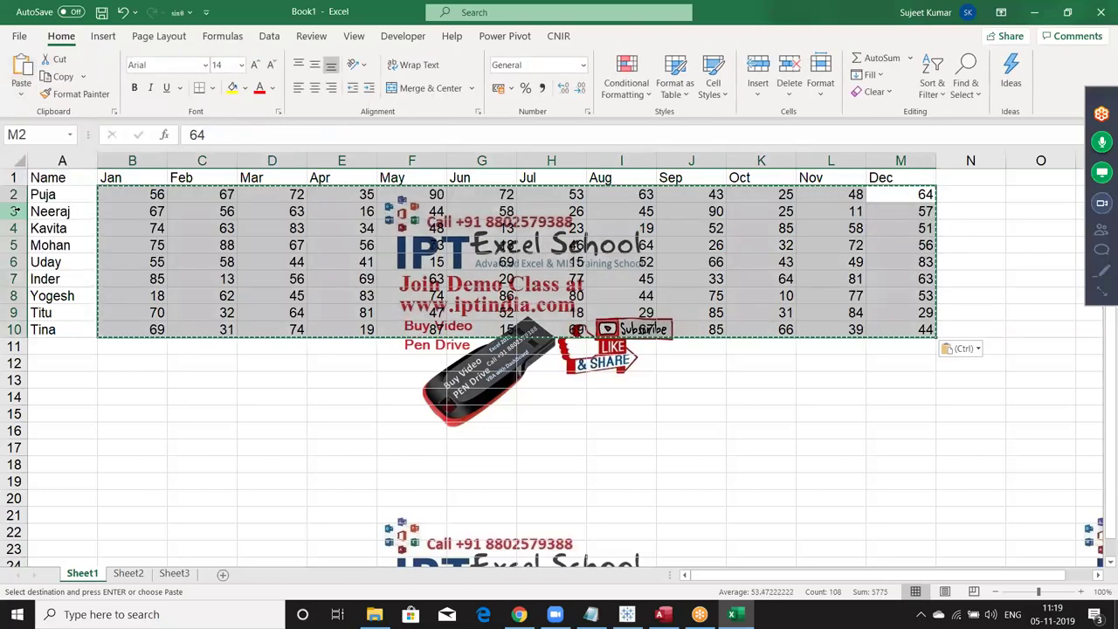
key("Escape")
Jump to the table's edges with Ctrl+arrow keys, then go down column A
key("Right")
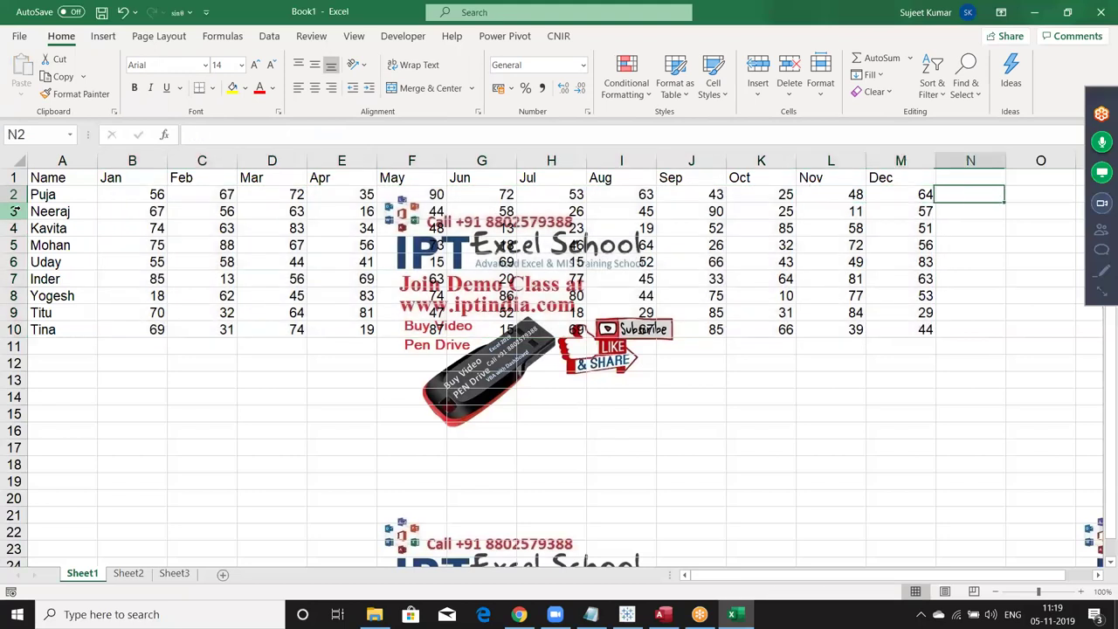
key("Left")
key("Left")
key("Left")
key("Left")
key("Left")
key("Left")
key("Right")
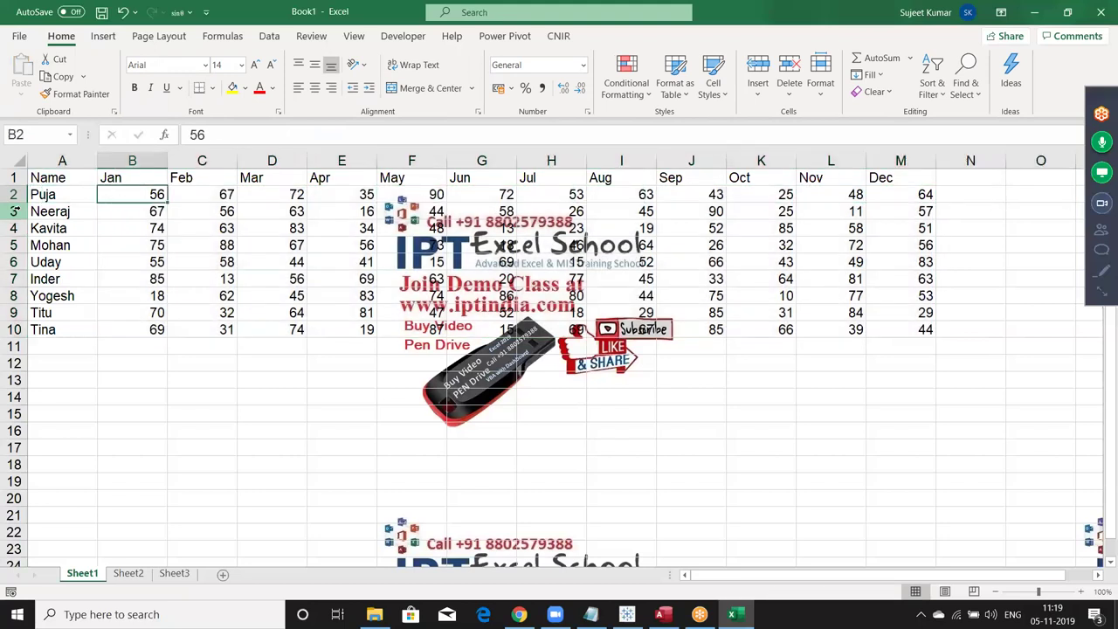
key("ctrl+Down")
key("ctrl+Right")
key("ctrl+Home")
key("ctrl+End")
key("ctrl+Right")
key("ctrl+Up")
key("ctrl+Home")
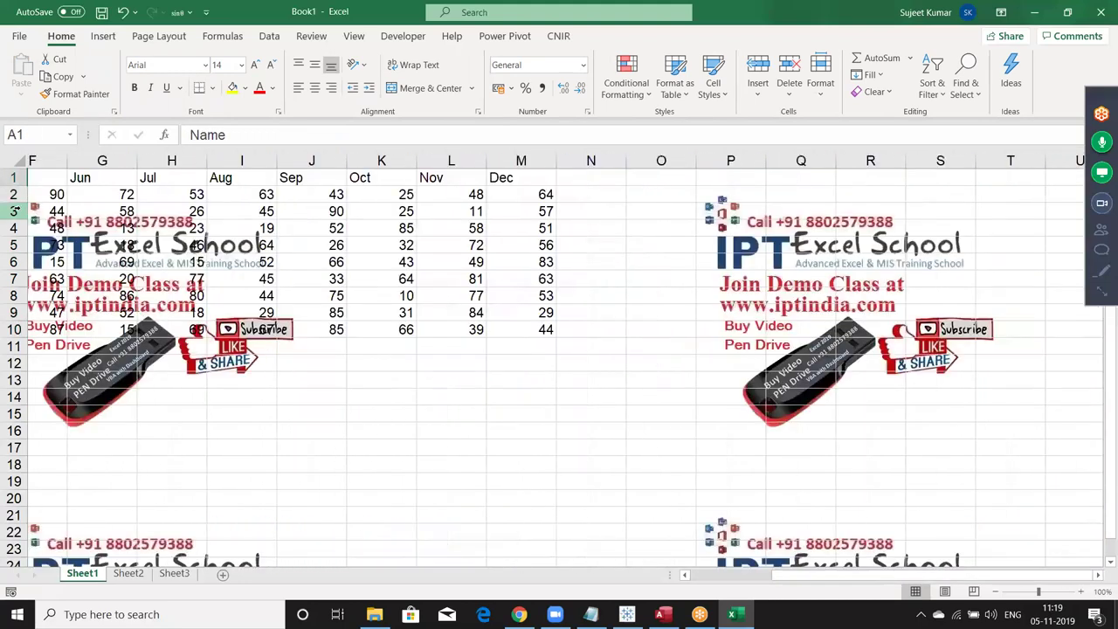
key("Down")
key("Down")
key("Down")
key("Down")
key("Down")
key("Down")
key("Down")
key("Down")
Enter the label Name in A14 and the first name Puja in A15
type("Name")
key("Return")
type("Puja")
key("Tab")
Put header Q in B13 (replacing Q1) and the value 1 in B14, then go to A16
key("Up")
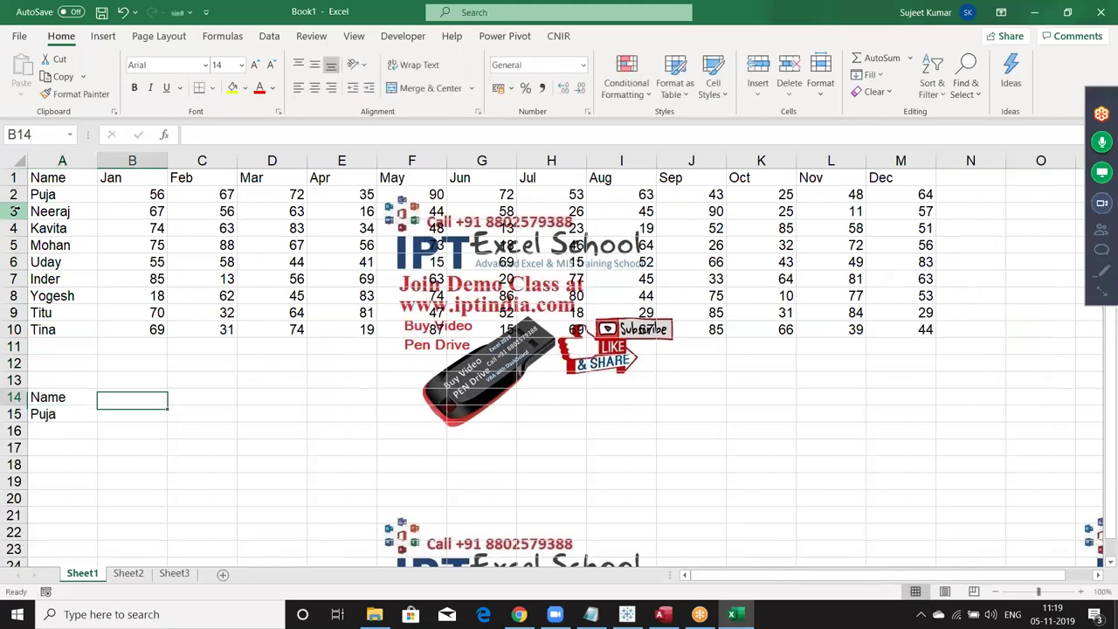
key("Up")
type("Q1")
key("Return")
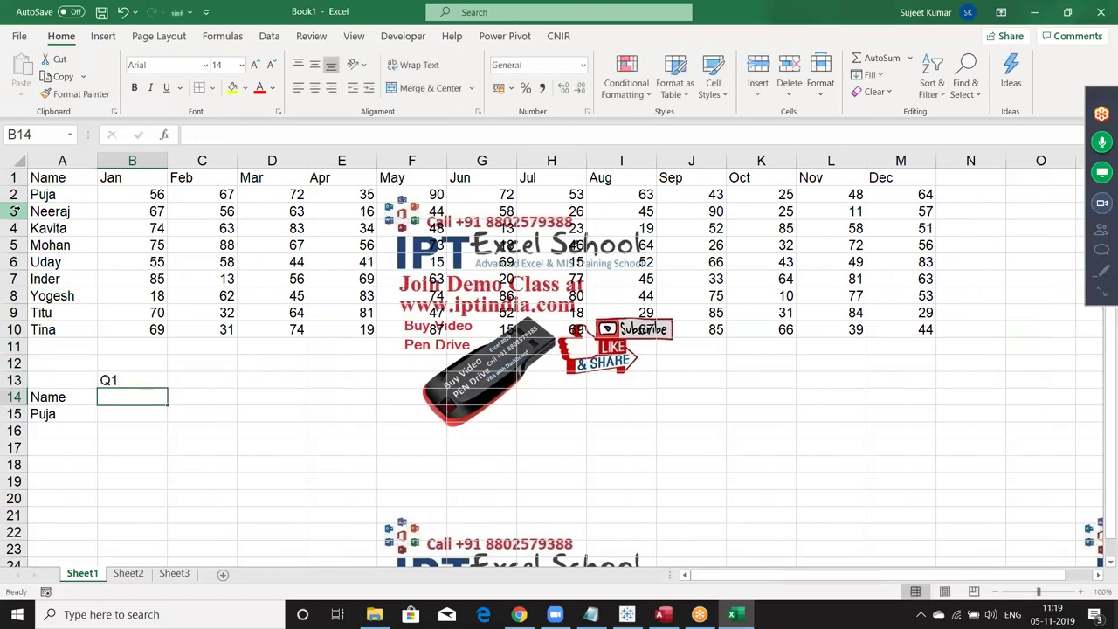
key("Up")
key("Down")
key("Up")
type("Q")
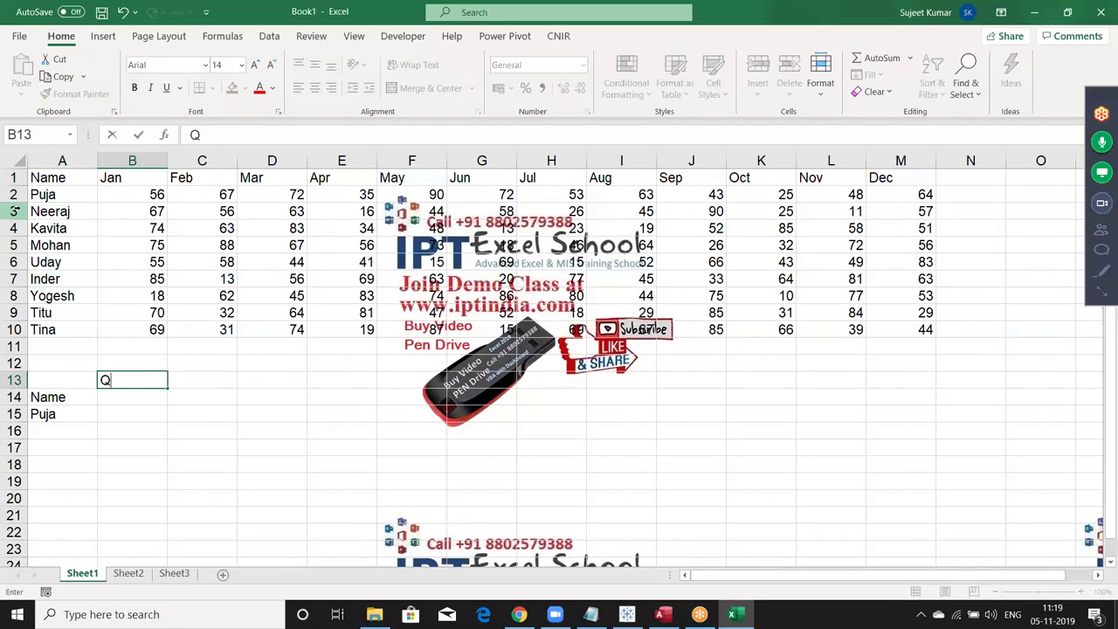
key("Return")
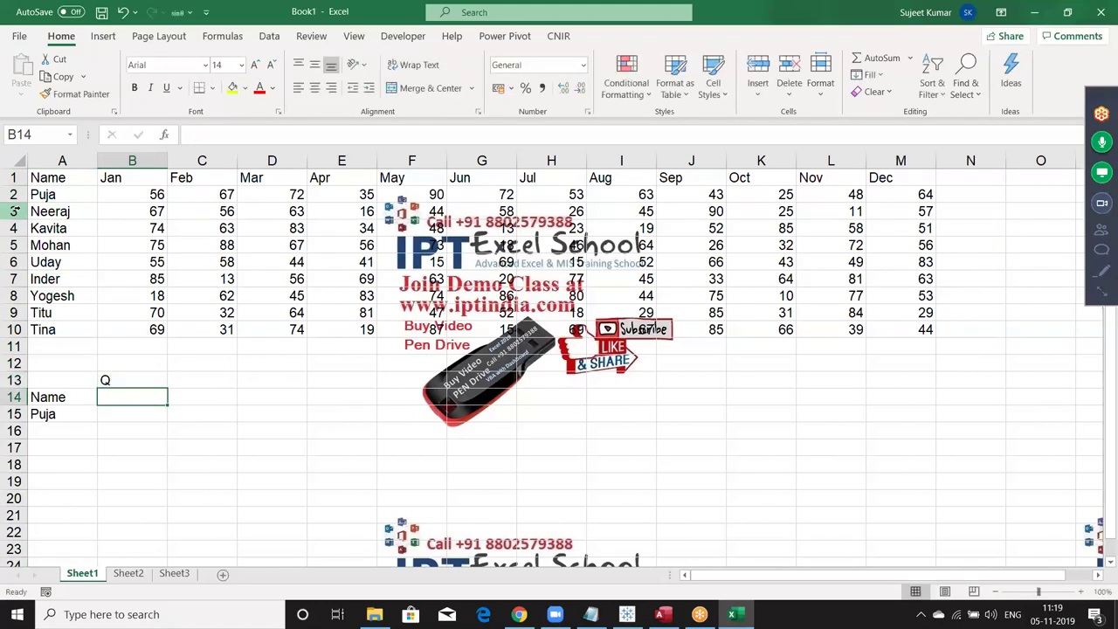
type("1")
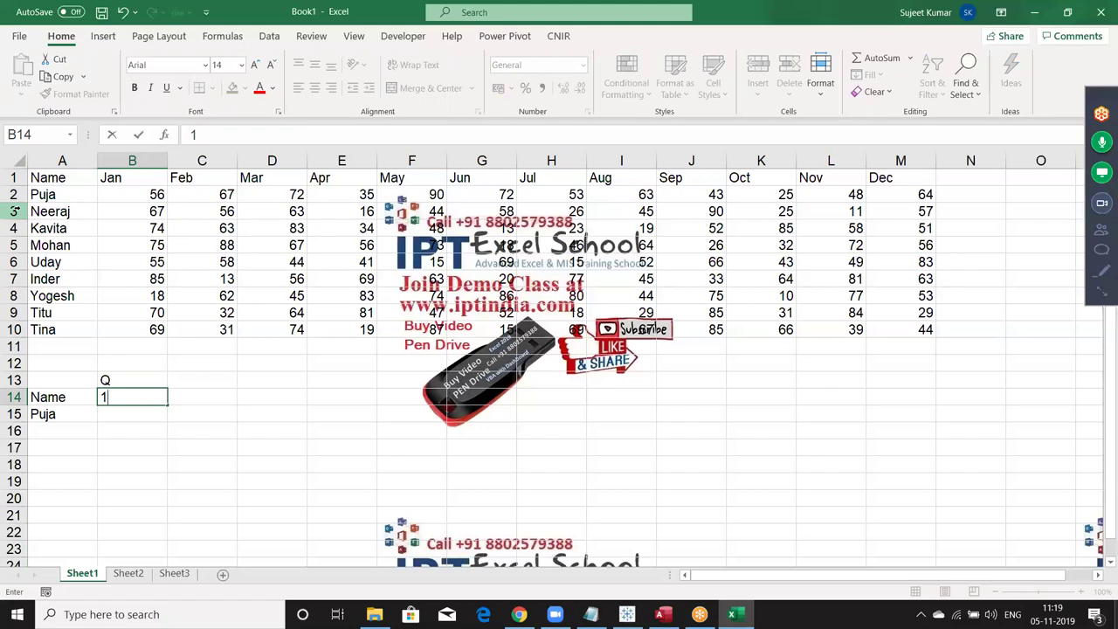
key("Return")
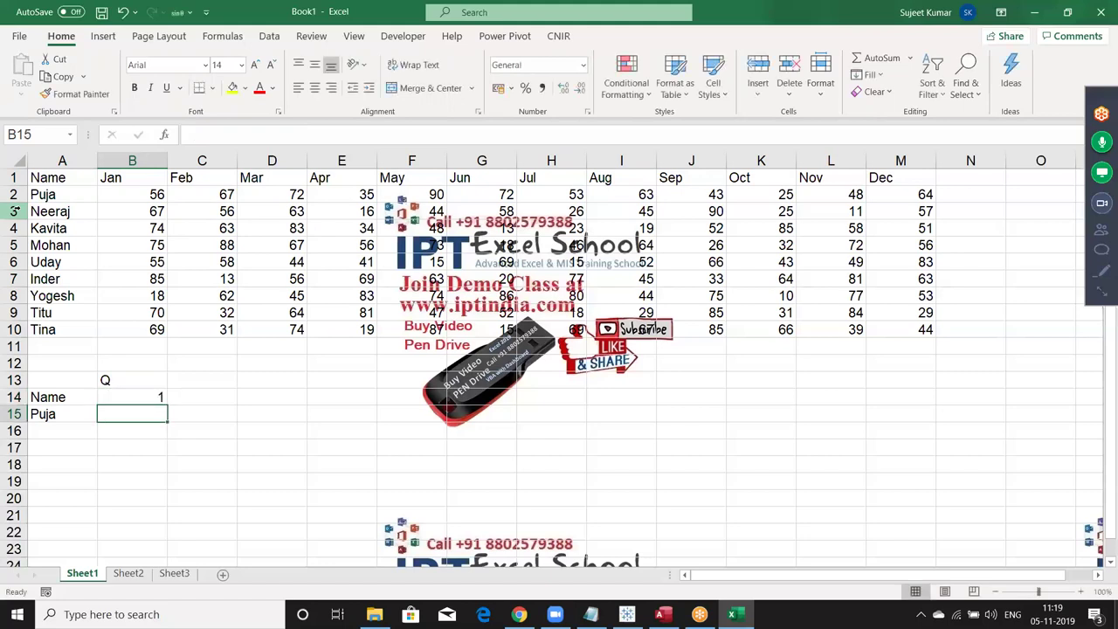
key("Down")
key("Left")
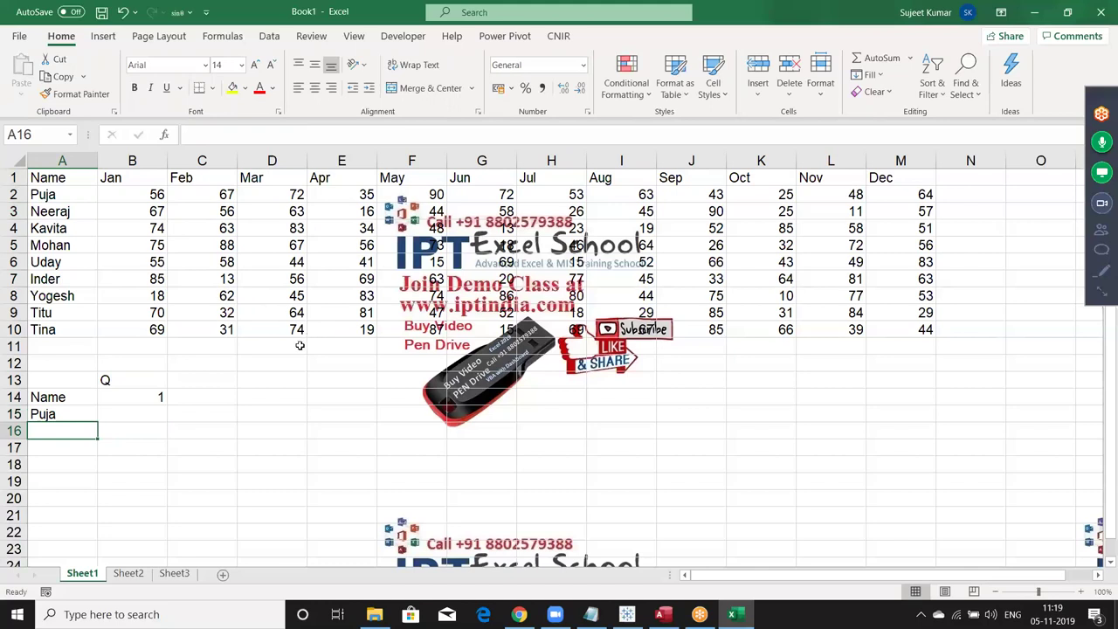
left_click(139, 407)
Start a MATCH formula in A16 with A15 as lookup value and the A1:A10 name range
left_click(140, 398)
left_click(85, 426)
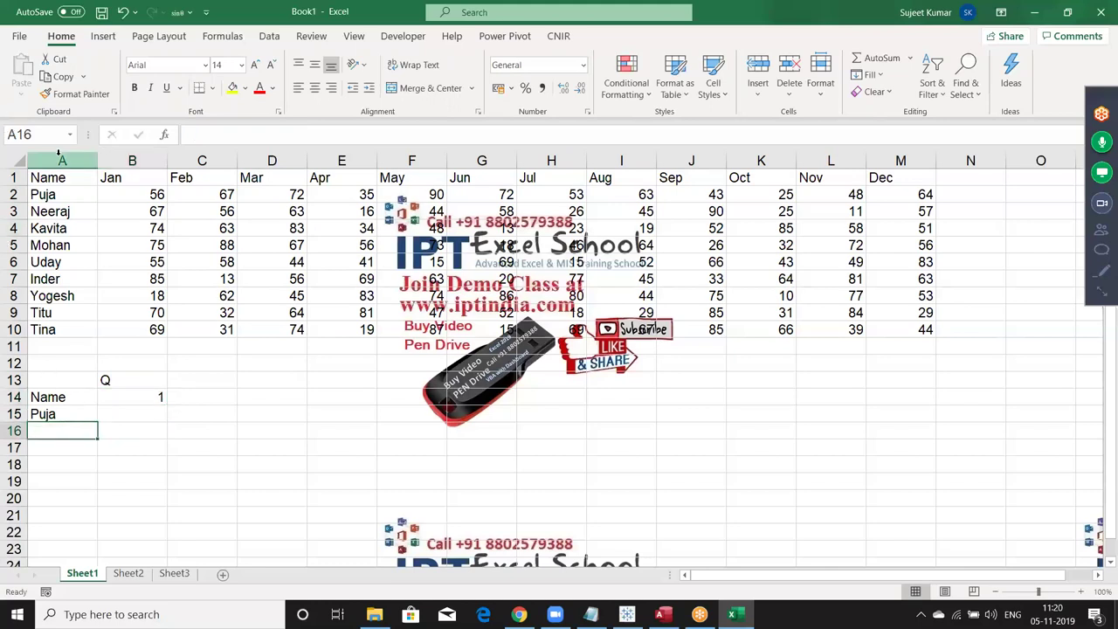
key("F2")
type("=")
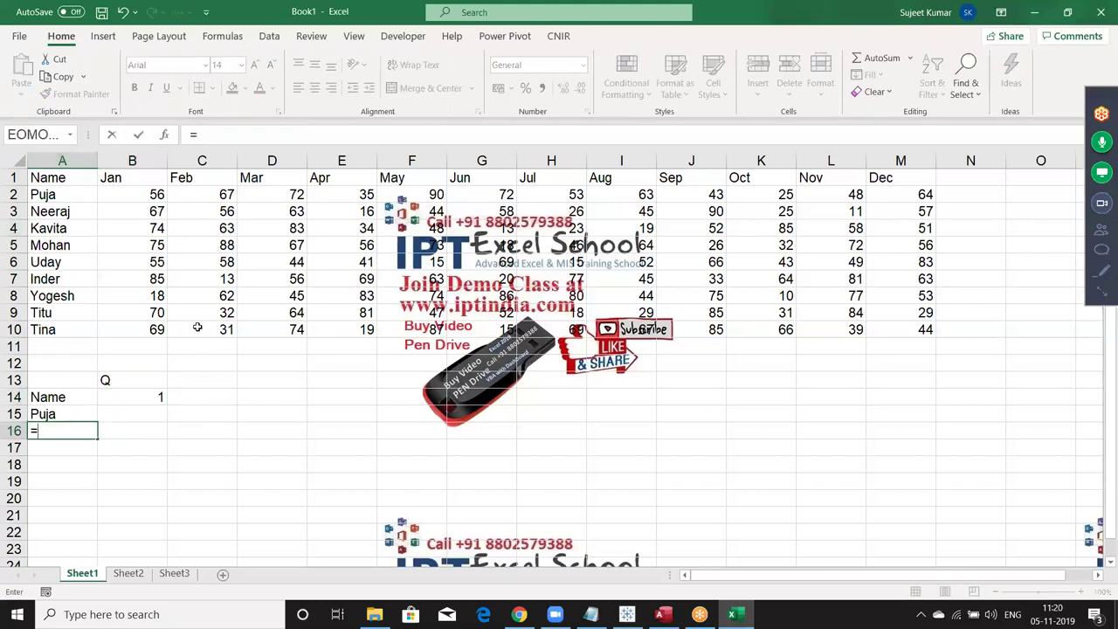
type("mat")
key("Tab")
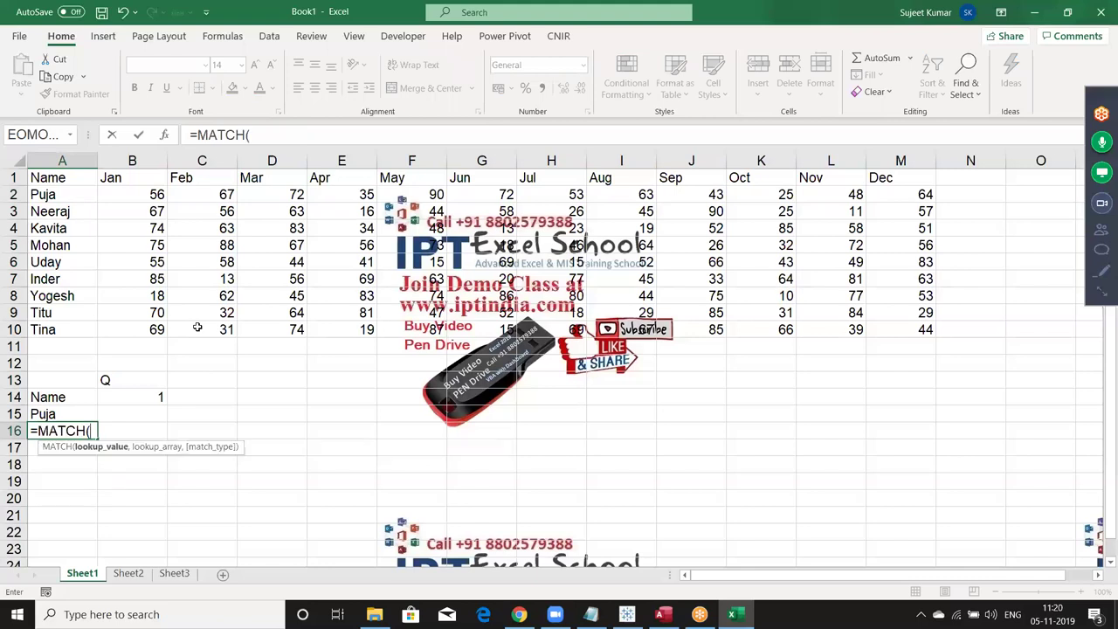
key("Up")
type(",")
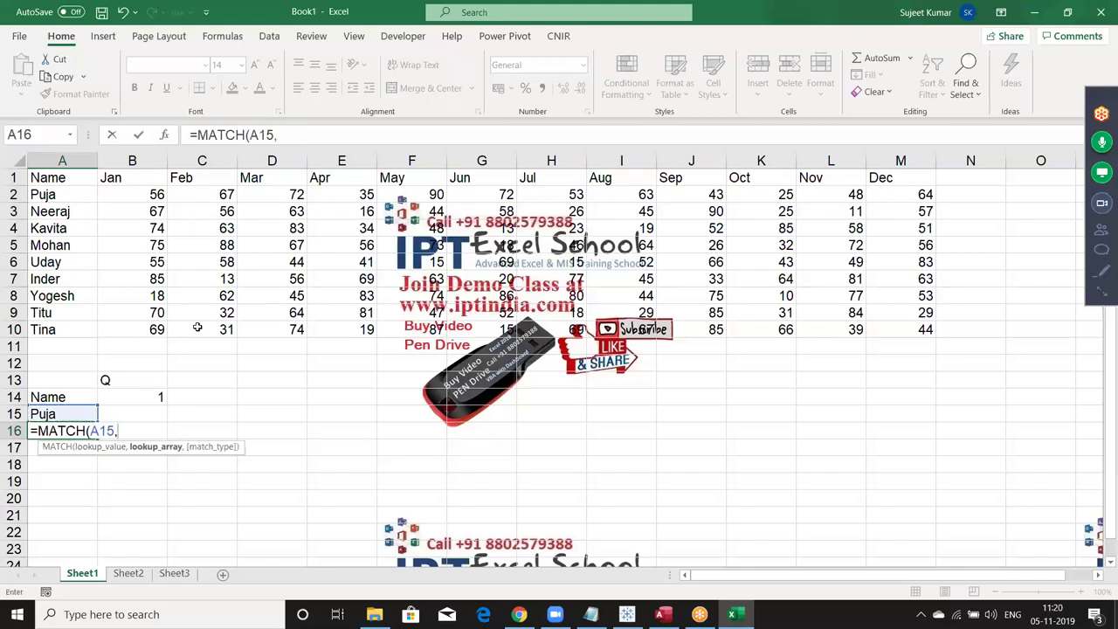
key("Up")
key("Up")
key("Up")
key("Up")
key("Up")
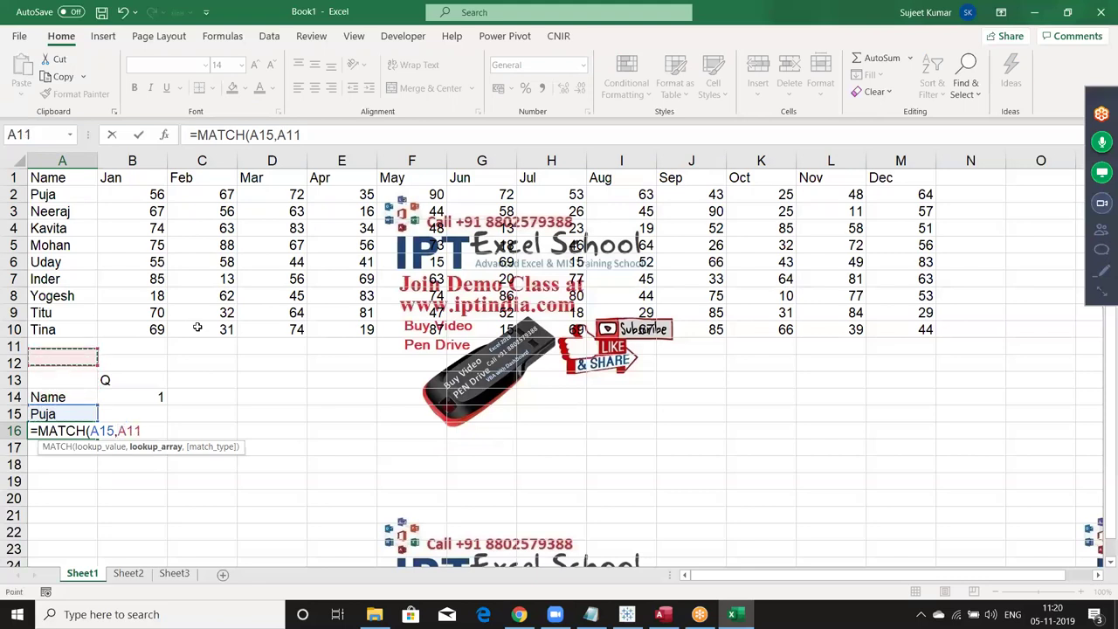
key("Up")
key("ctrl+shift+Up")
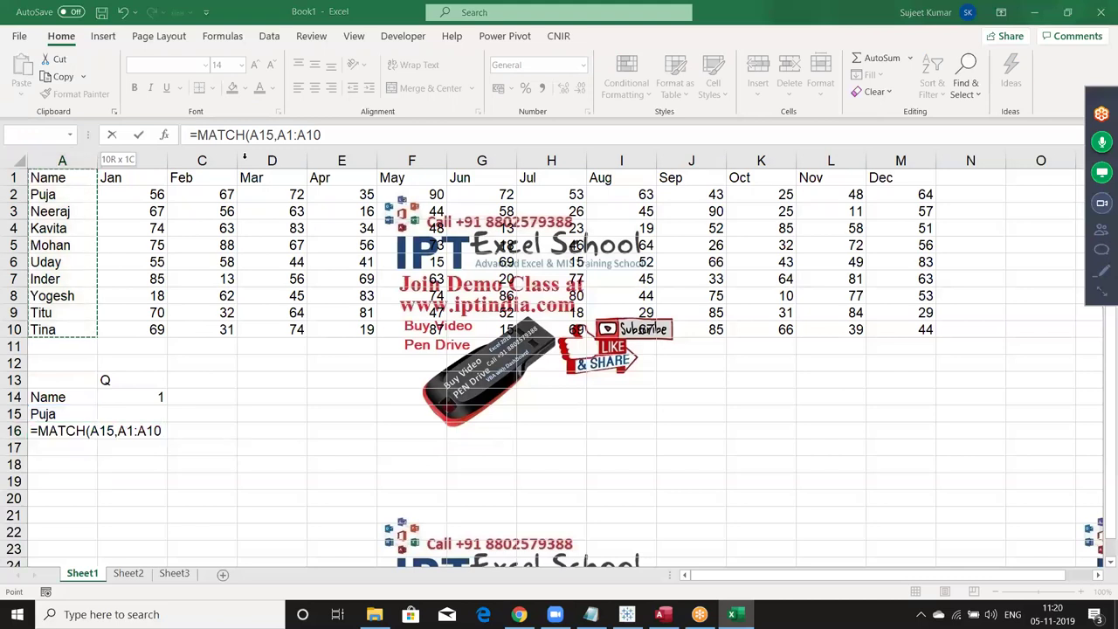
Finish =MATCH(A15,A1:A10,0) with exact match so A16 returns 2, then go to B14
left_click(53, 431)
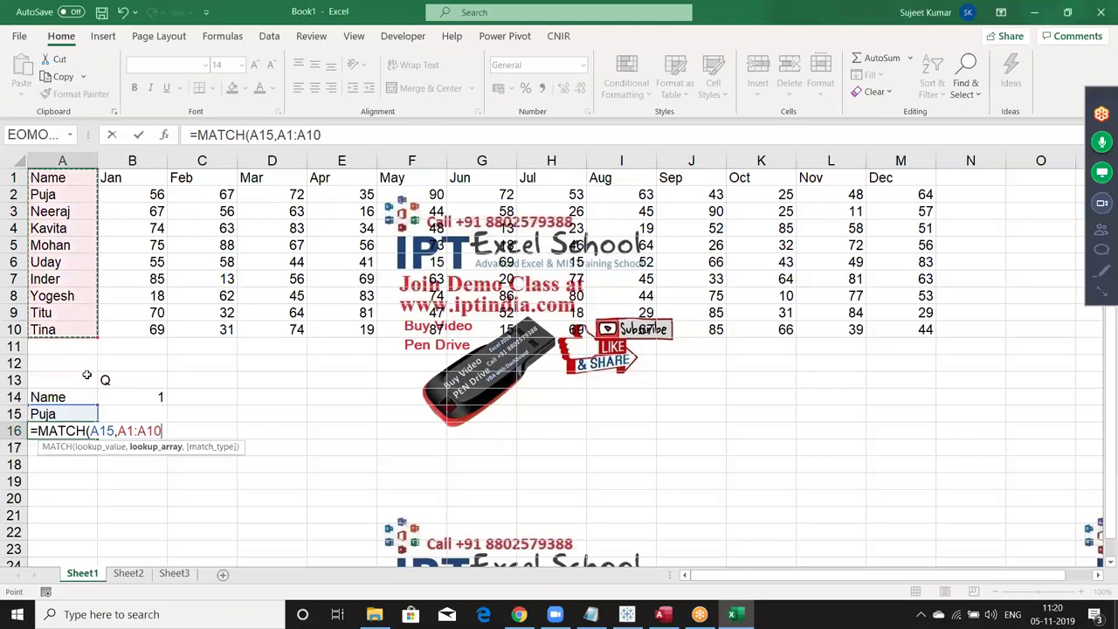
type(",0)")
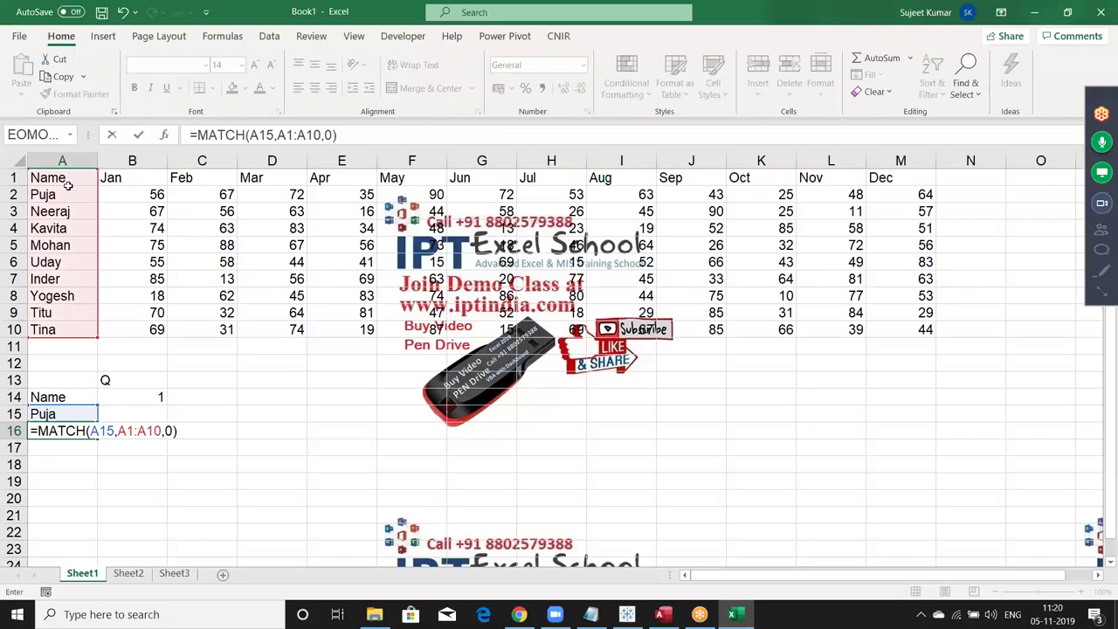
key("Return")
key("Up")
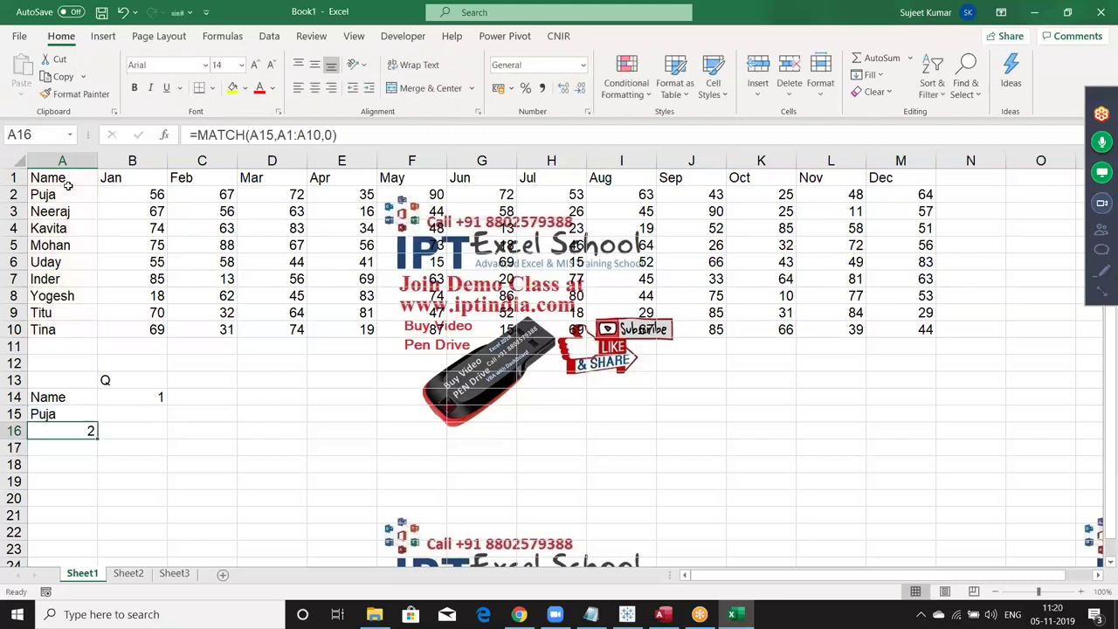
key("Up")
key("Up")
key("Up")
key("Right")
key("Down")
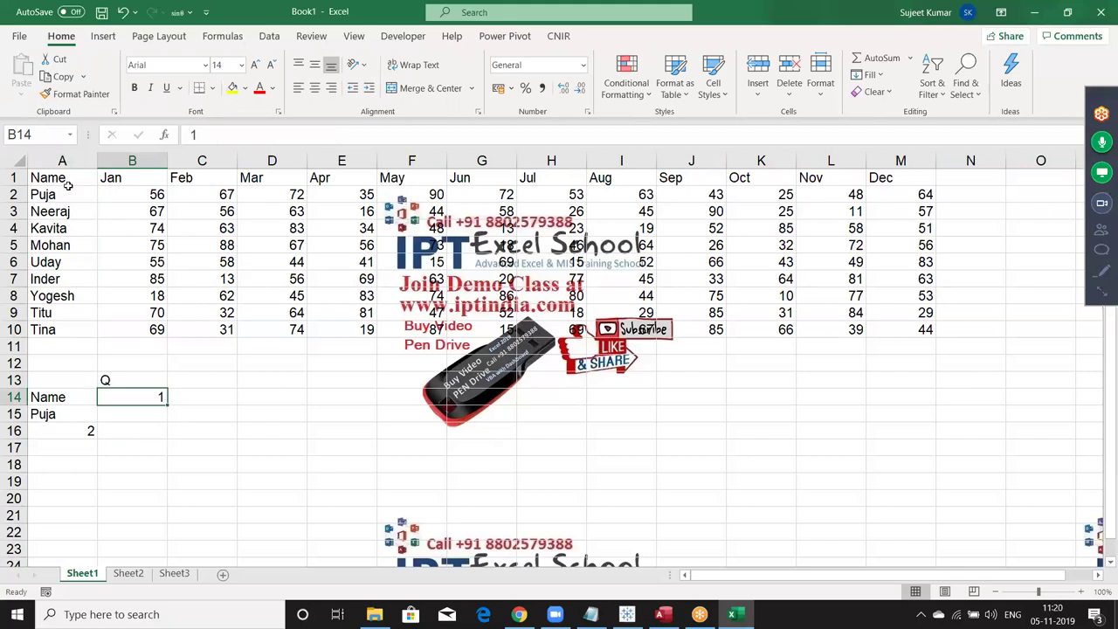
Enter =CHOOSE(B14,"JAN","Apr","Jul","Oct") in C14
key("Right")
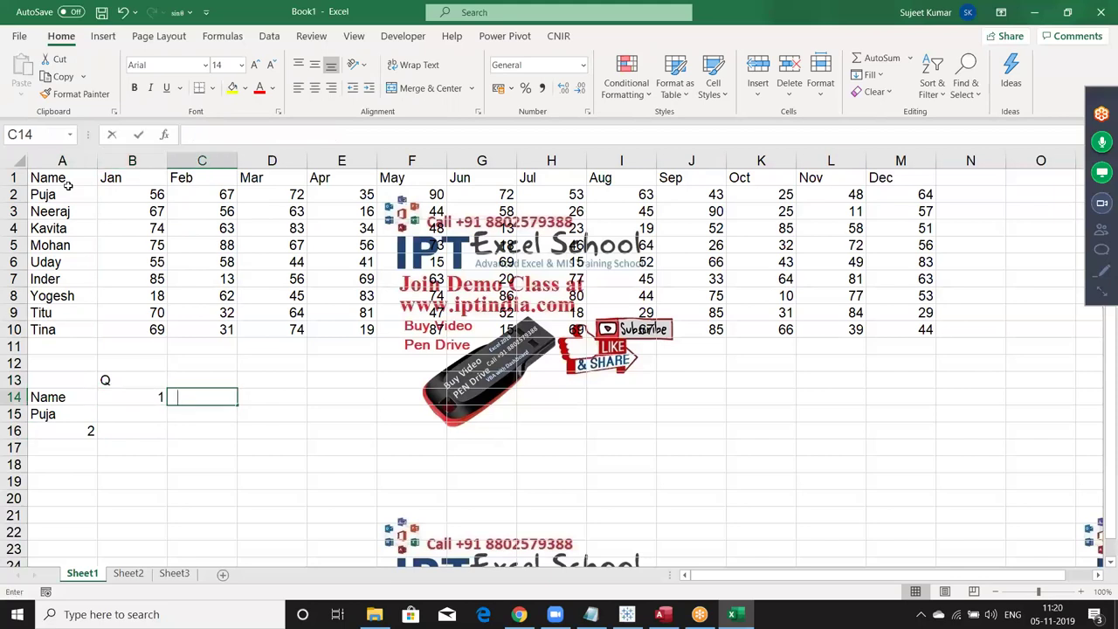
type("=cho")
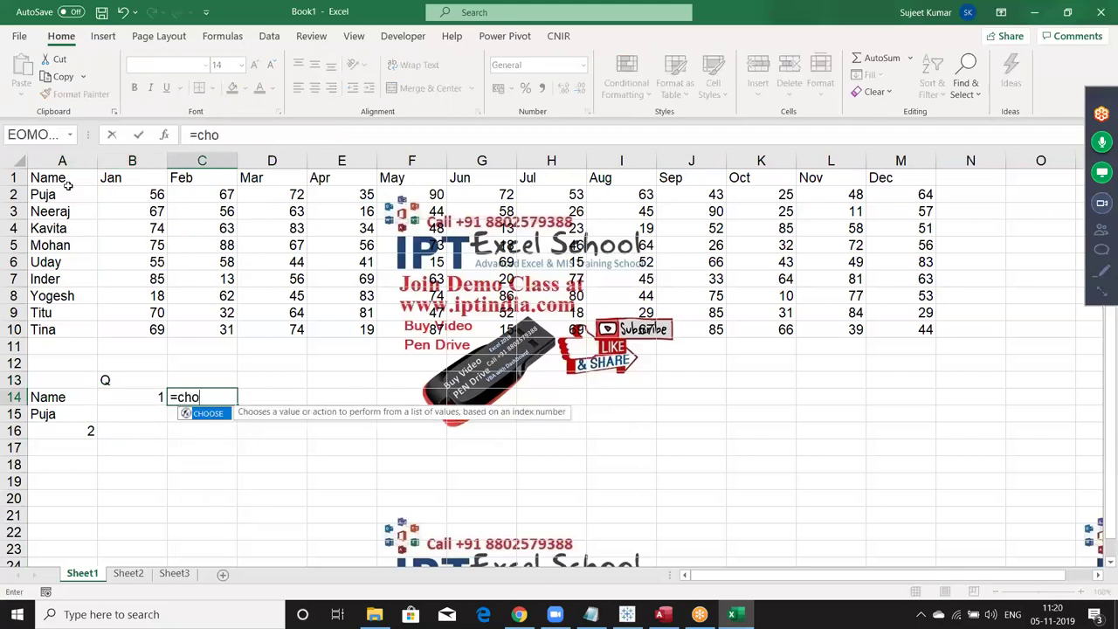
type("o")
key("Tab")
key("Left")
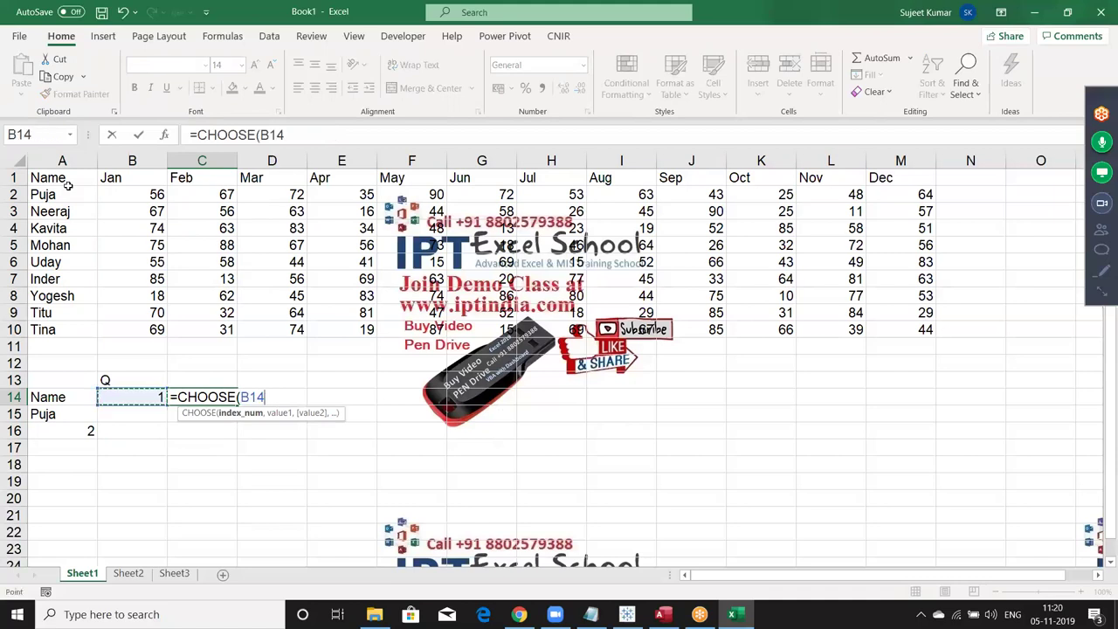
type(",")
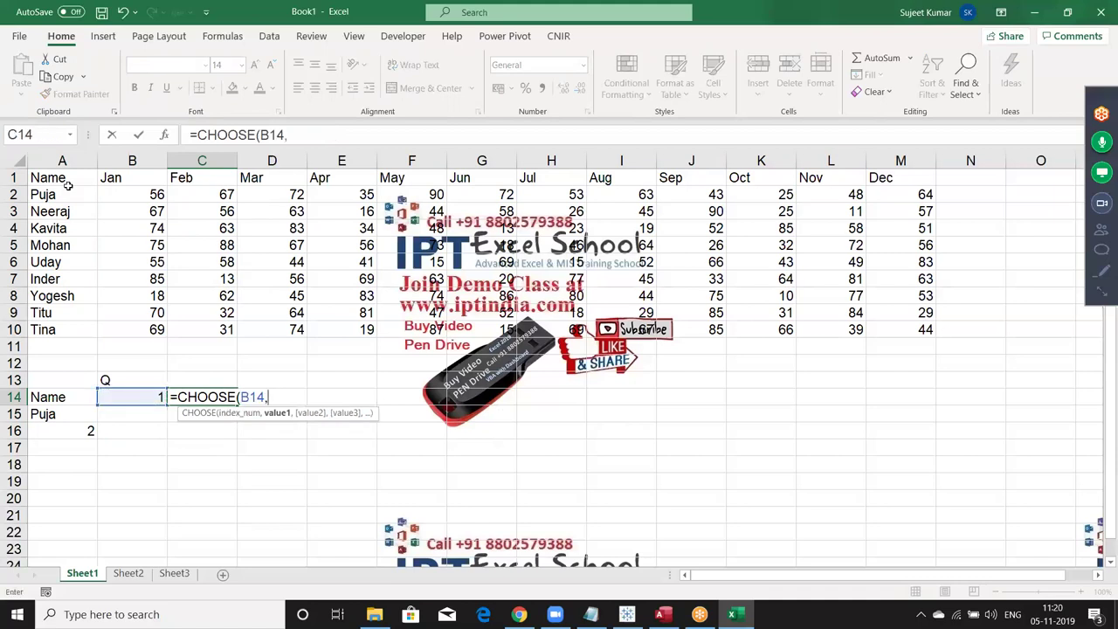
type("\"")
type("JAN\",\"APR")
key("BackSpace")
key("BackSpace")
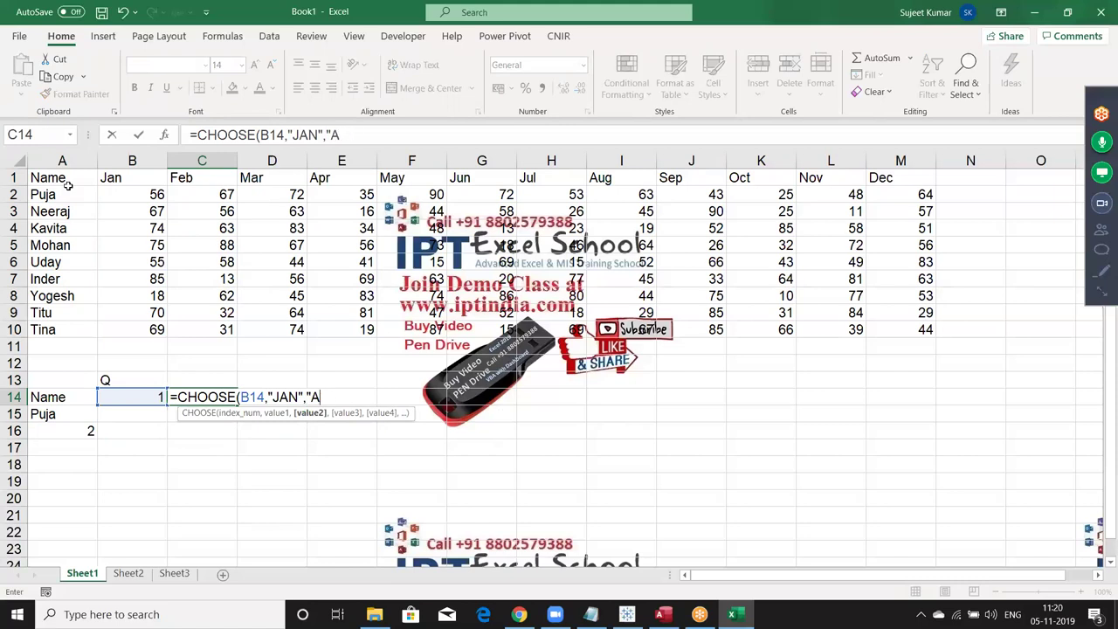
type("pr\",")
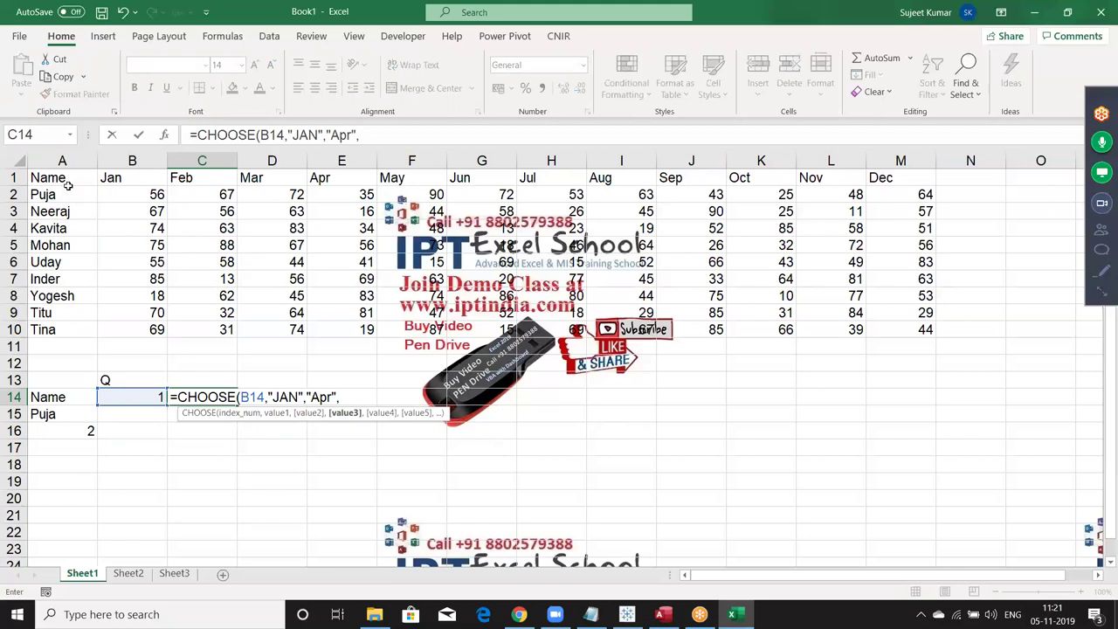
type("\"Jul\",\"Oct")
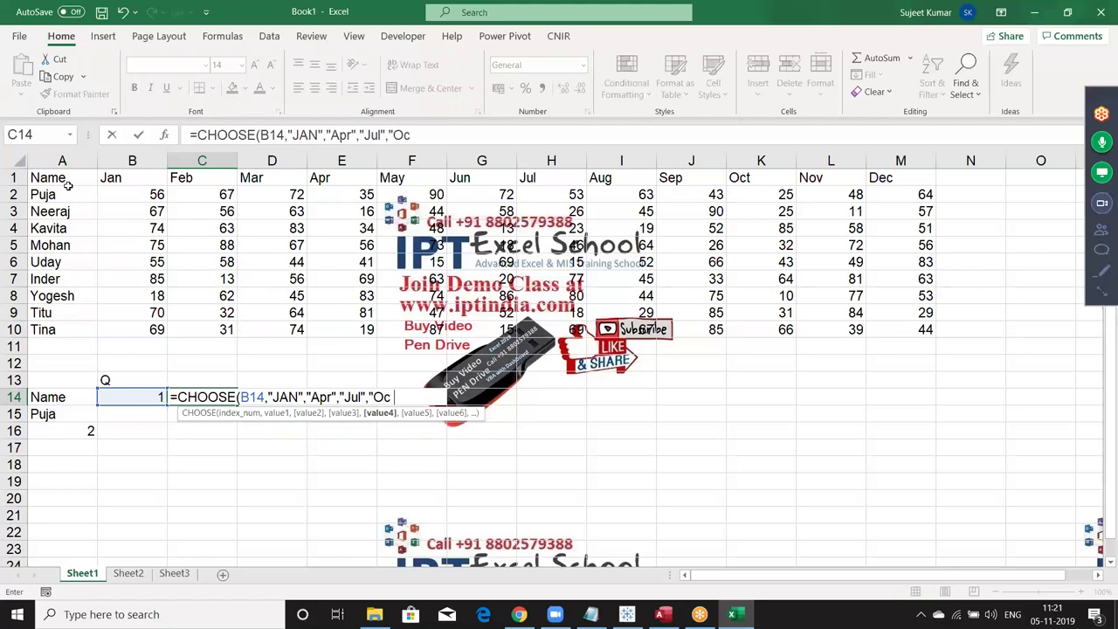
type("\"")
type(")")
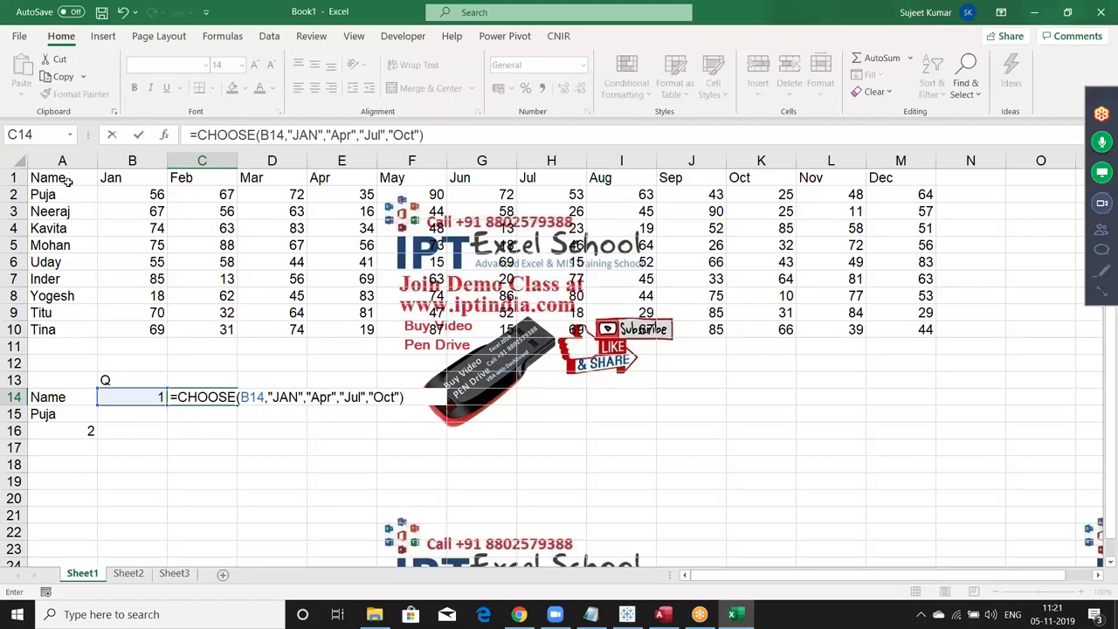
key("Return")
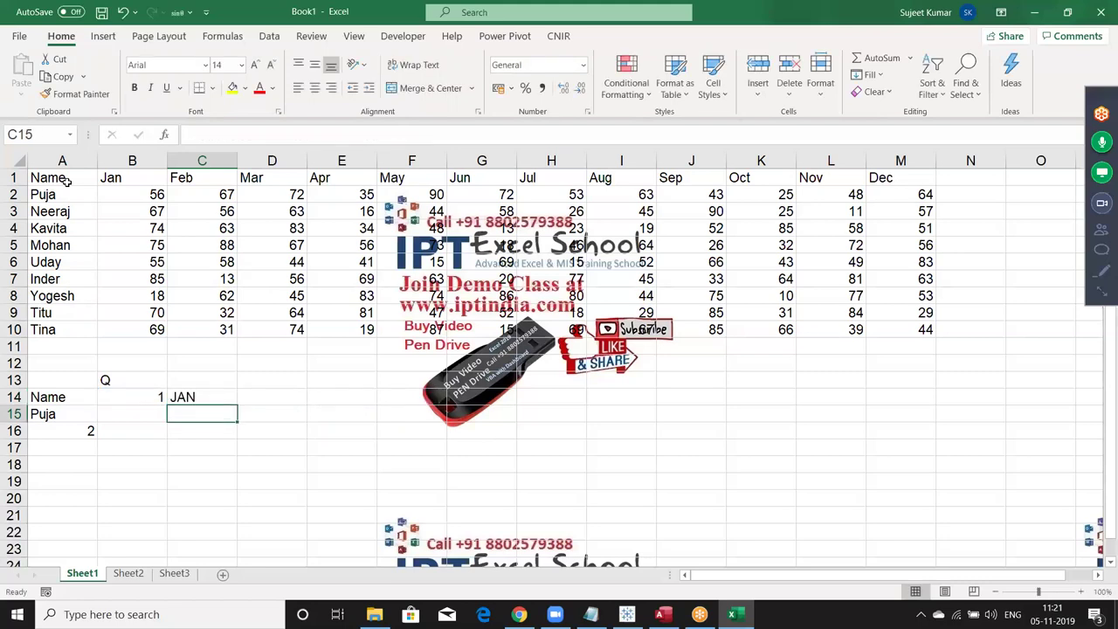
key("Up")
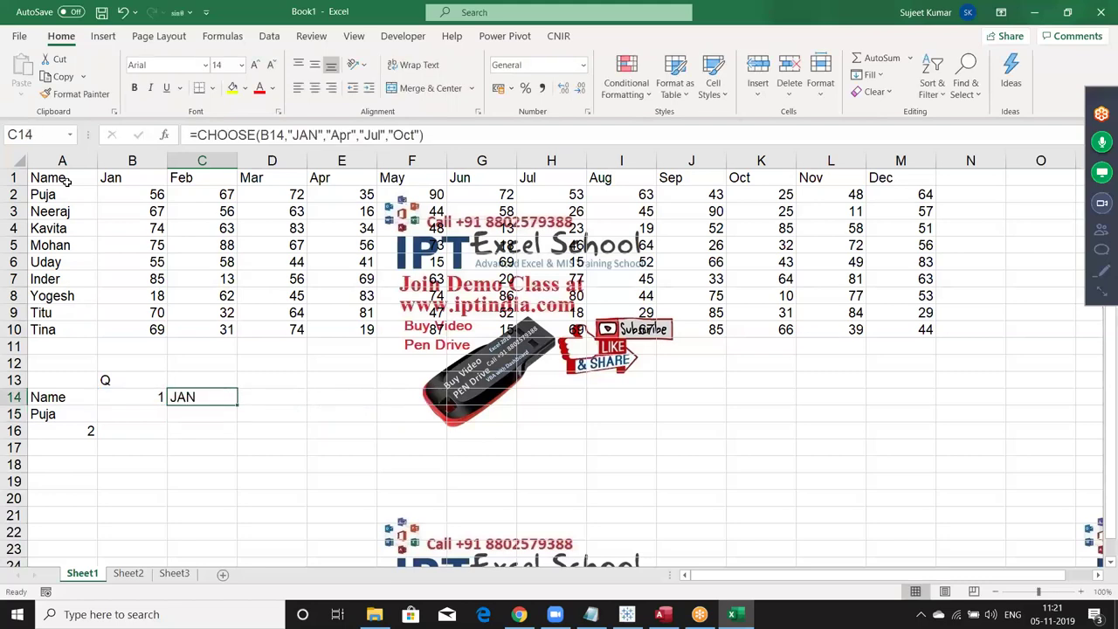
Test the CHOOSE by setting B14 to 2, 3, then 4, so C14 shows Apr, Jul, Oct
key("Left")
type("2")
key("Return")
key("Up")
key("Right")
key("Left")
type("3")
key("Return")
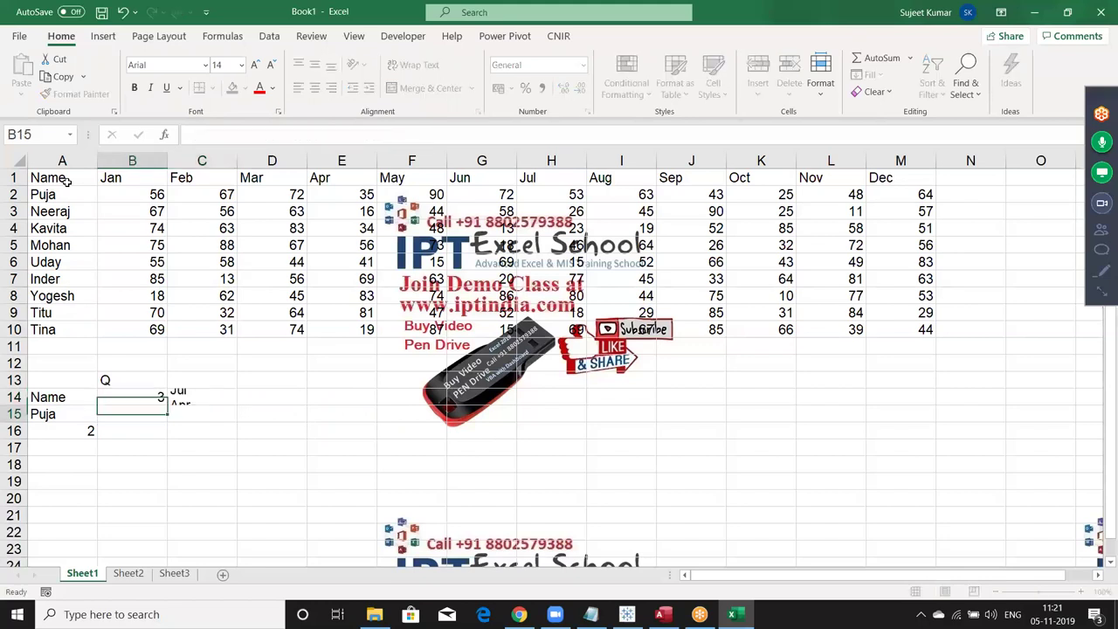
key("Up")
type("4")
key("Return")
key("Up")
key("Right")
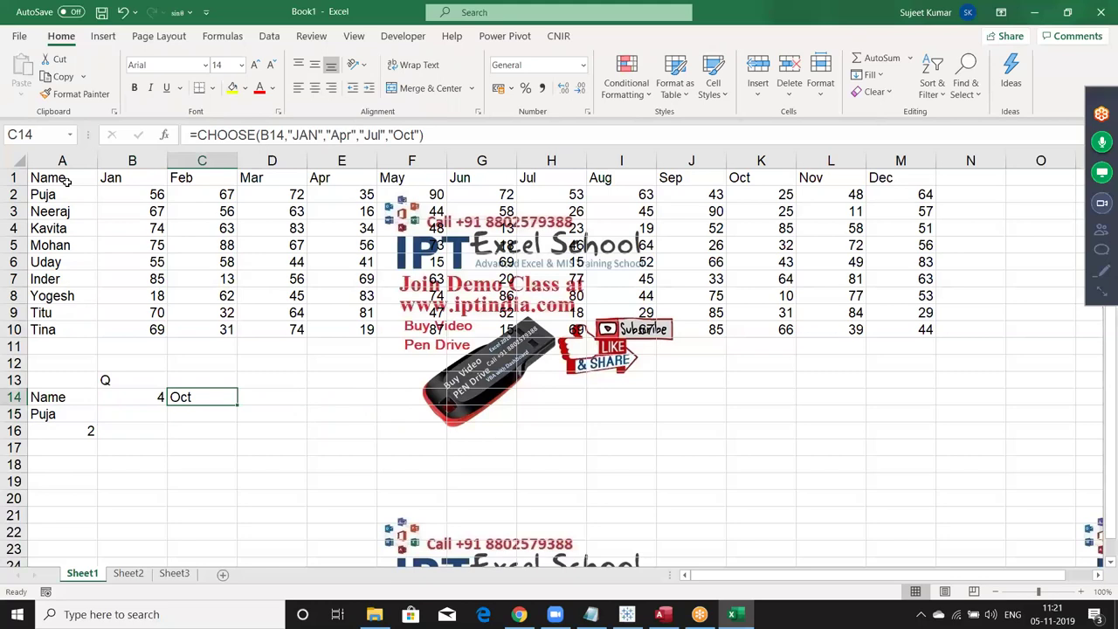
key("F2")
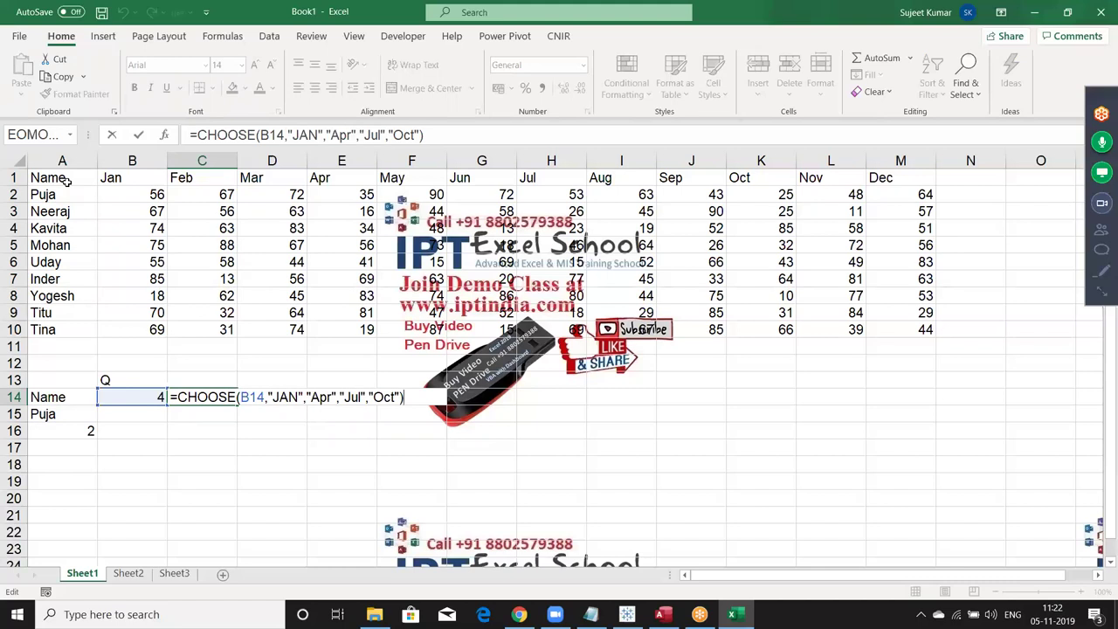
key("Return")
key("Up")
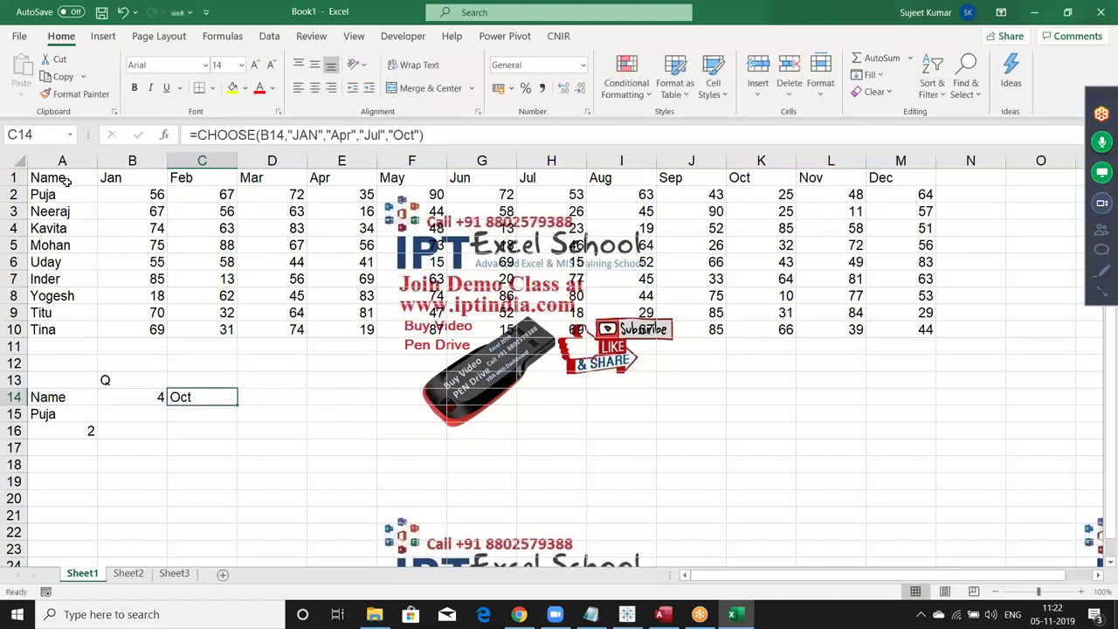
Enter a MATCH formula in D14 looking up C14 in the header row A1:M1
key("Right")
type("=")
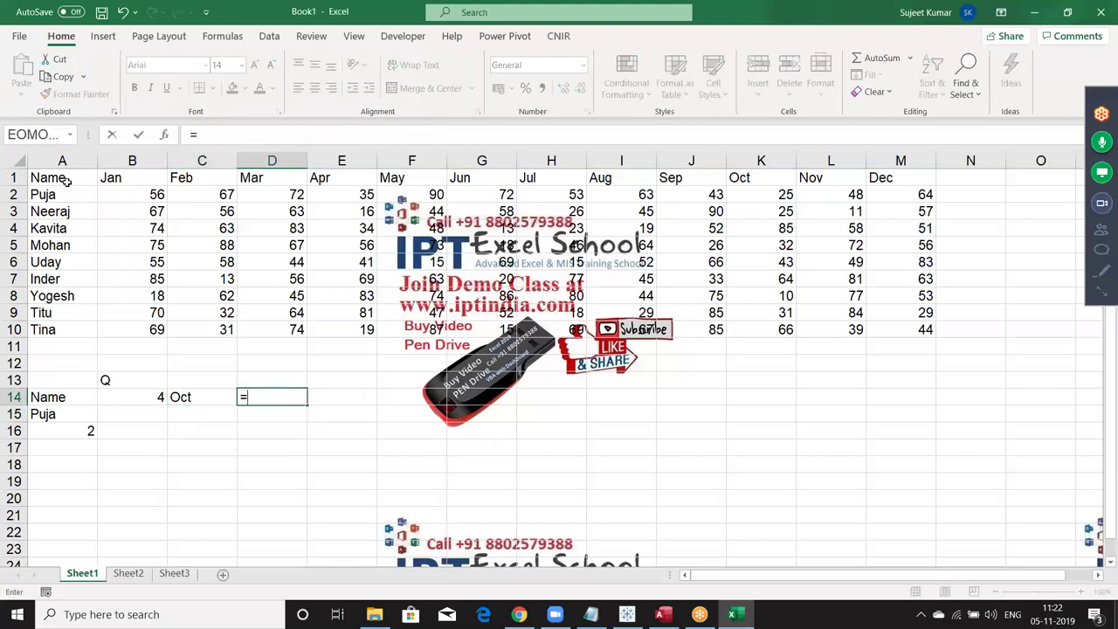
type("mat")
key("Tab")
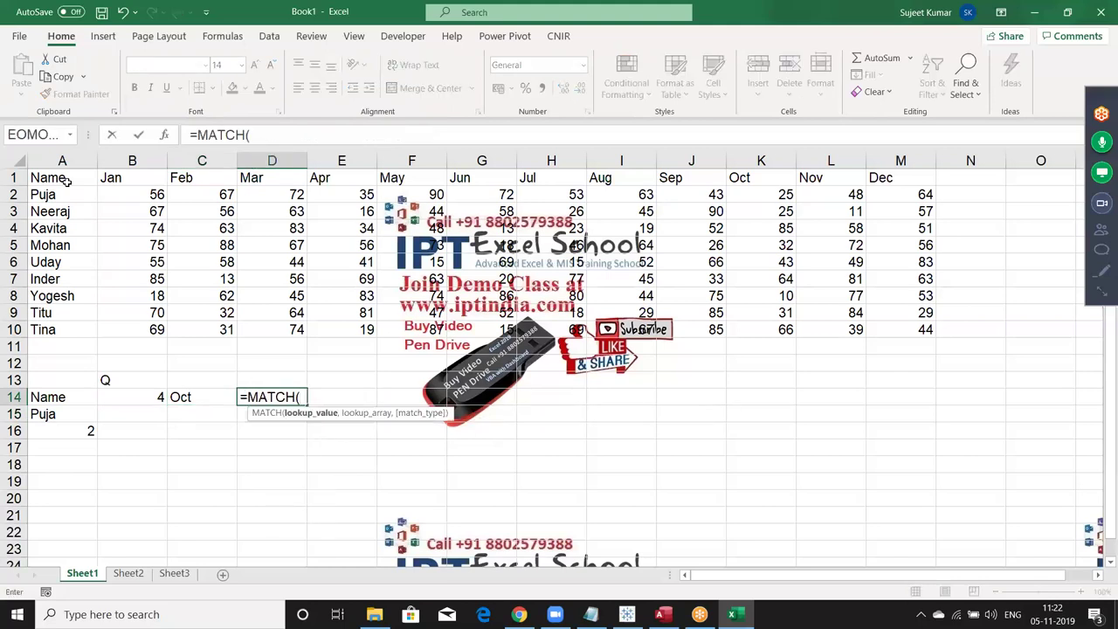
key("Left")
type(",")
key("Up")
key("Up")
key("Up")
key("Up")
key("Up")
key("Up")
key("Up")
key("Up")
key("Left")
key("Left")
key("Left")
key("ctrl+shift+Right")
type(",0")
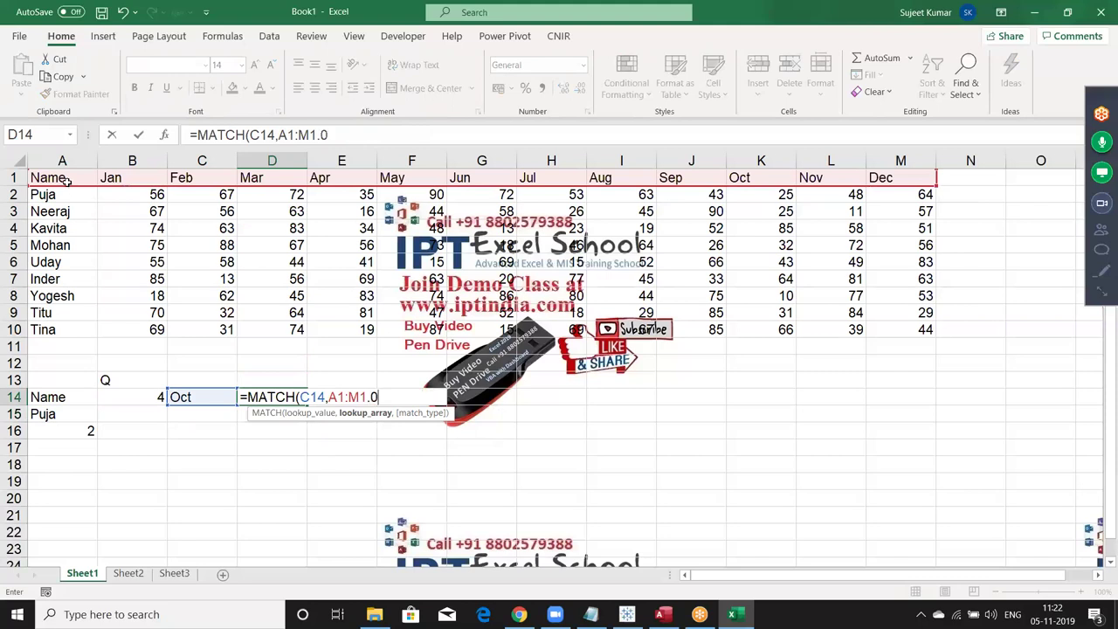
key("Return")
Fix the mistyped period in D14's formula so =MATCH(C14,A1:M1,0) returns 11
key("Up")
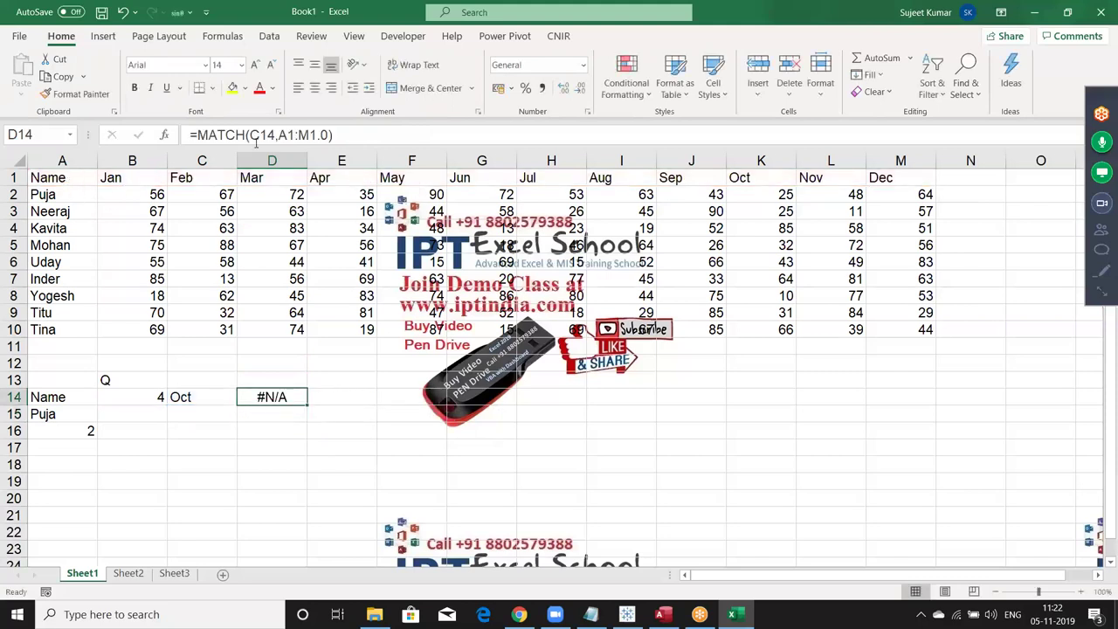
left_click(259, 135)
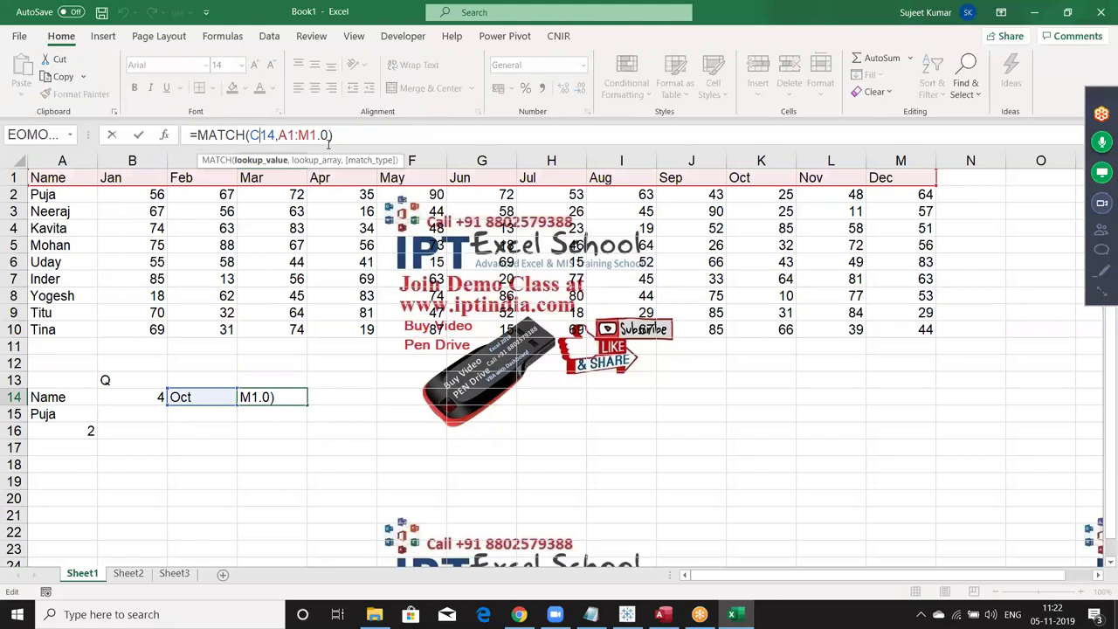
key("BackSpace")
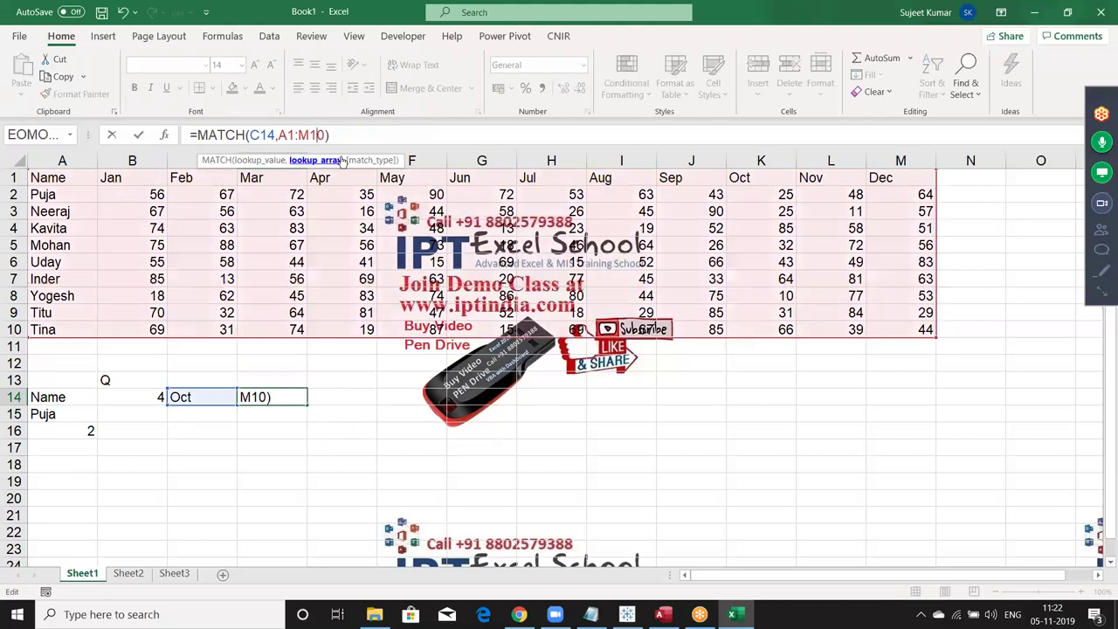
type(",")
key("Return")
key("Up")
key("Up")
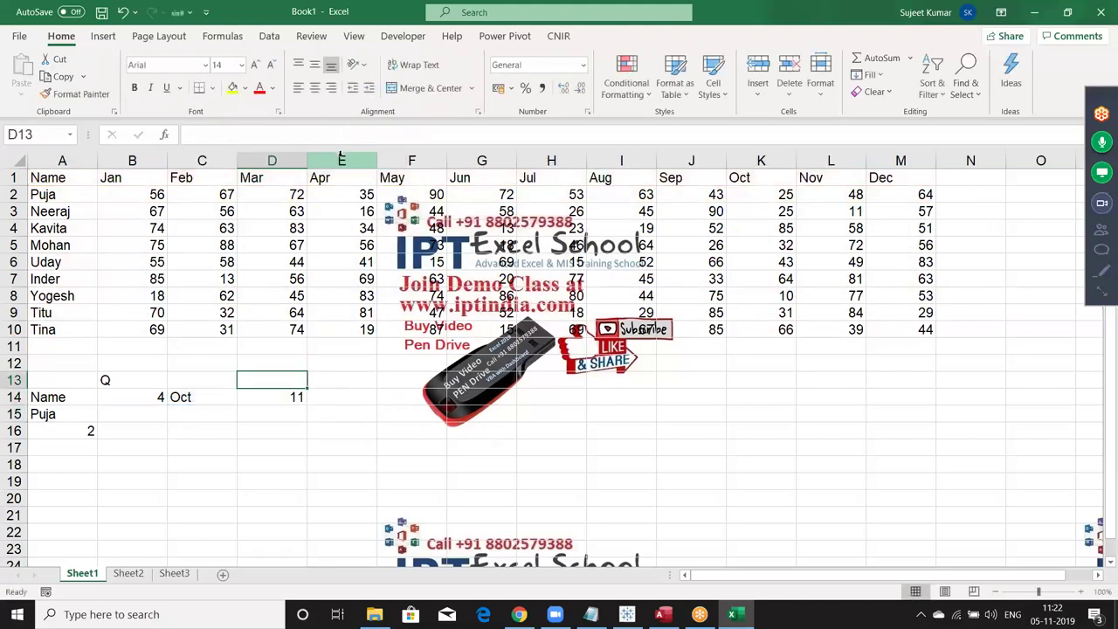
Trace the results 2 in A16 and 11 in D14 back across row 2 of the table
key("Down")
key("Down")
key("Down")
key("Left")
key("Left")
key("Left")
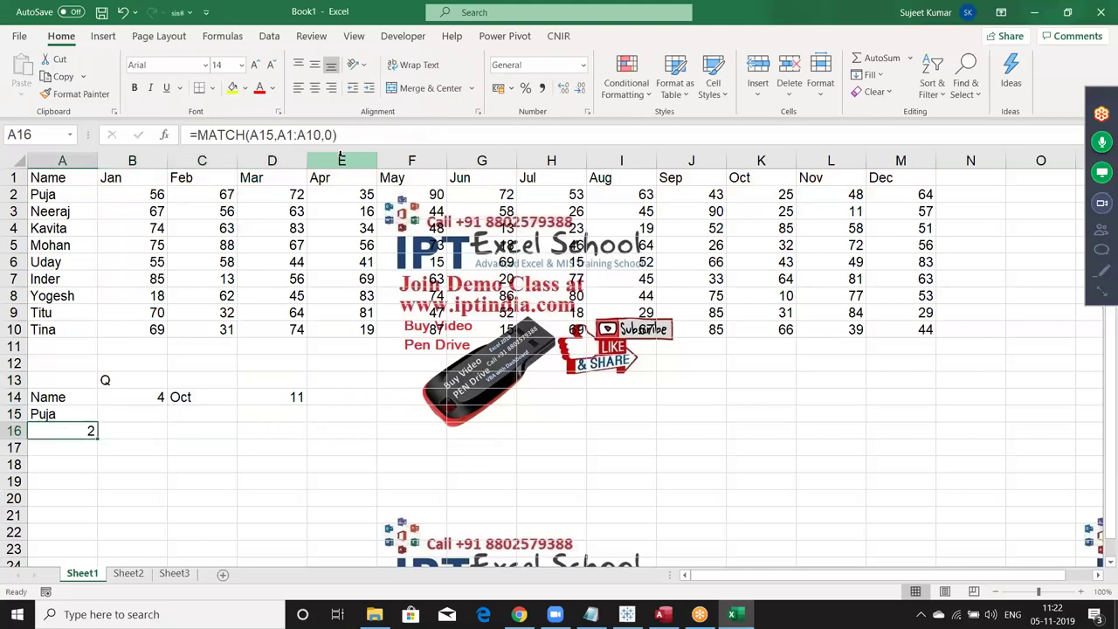
key("Right")
key("Right")
key("Up")
key("Right")
key("Up")
key("Up")
key("Up")
key("Up")
key("Up")
key("Up")
key("Up")
key("Up")
key("Left")
key("Right")
key("Right")
key("Right")
key("Right")
key("Right")
key("Right")
key("Right")
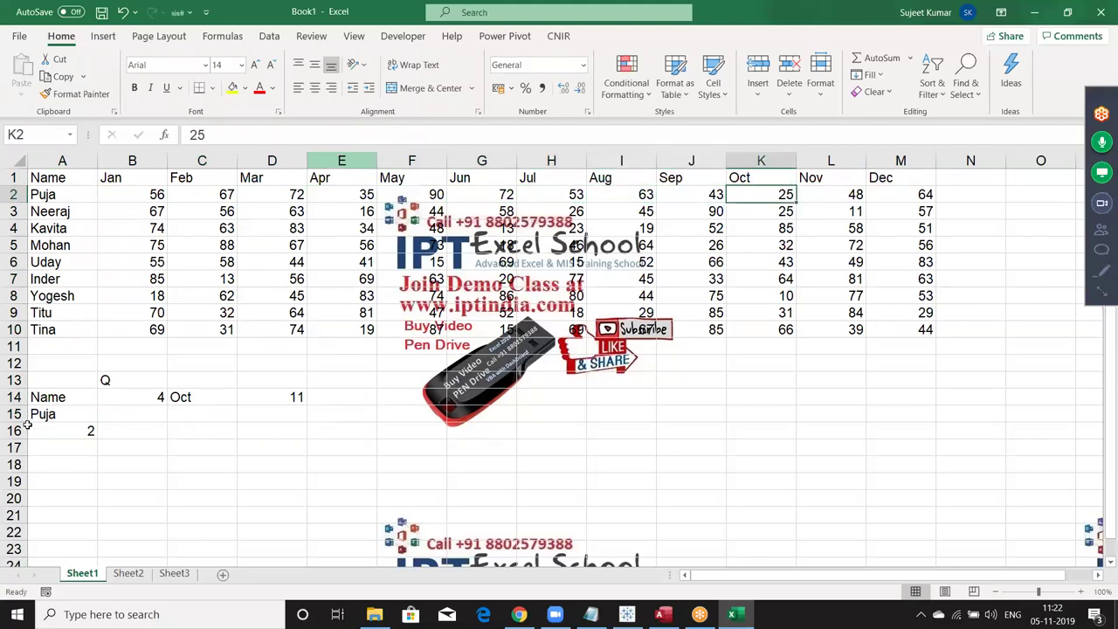
Enter =ADDRESS(A16,D14) in C16, returning $K$2, and select Puja's Oct–Dec values
left_click(203, 432)
type("=")
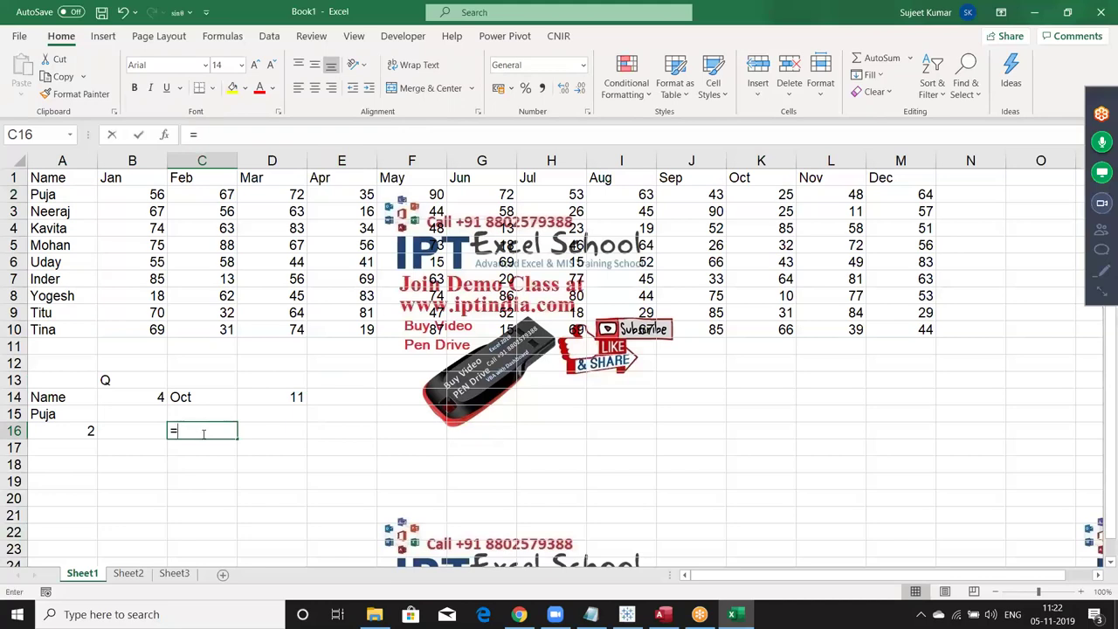
type("add")
key("Tab")
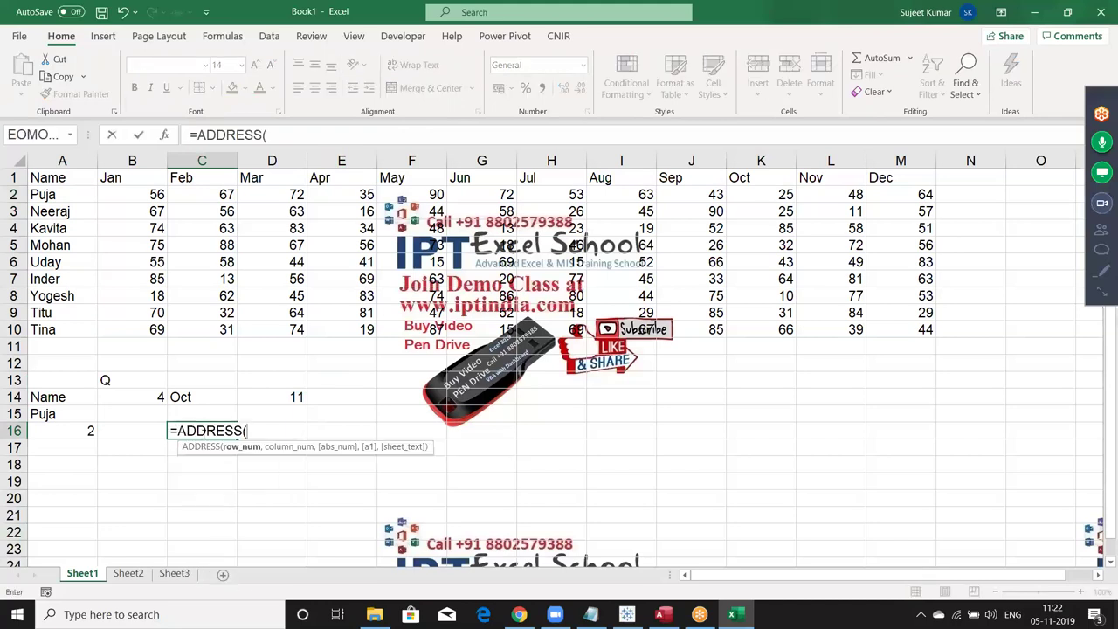
key("Left")
key("Left")
type(",")
key("Right")
key("Right")
key("Up")
key("Up")
key("Left")
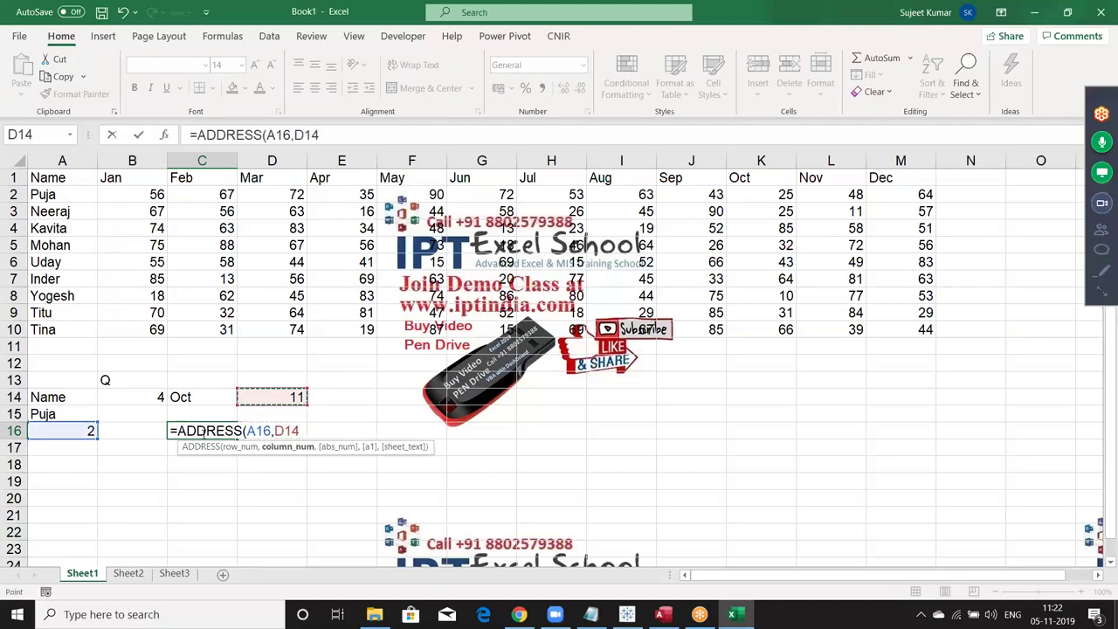
key("Return")
key("Up")
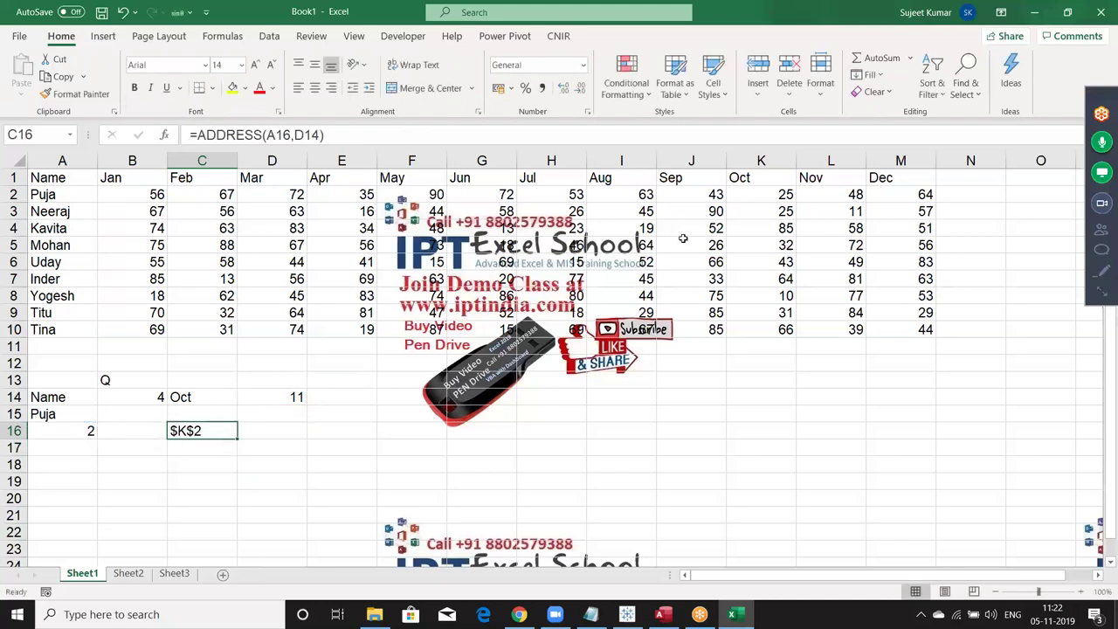
left_click(728, 190)
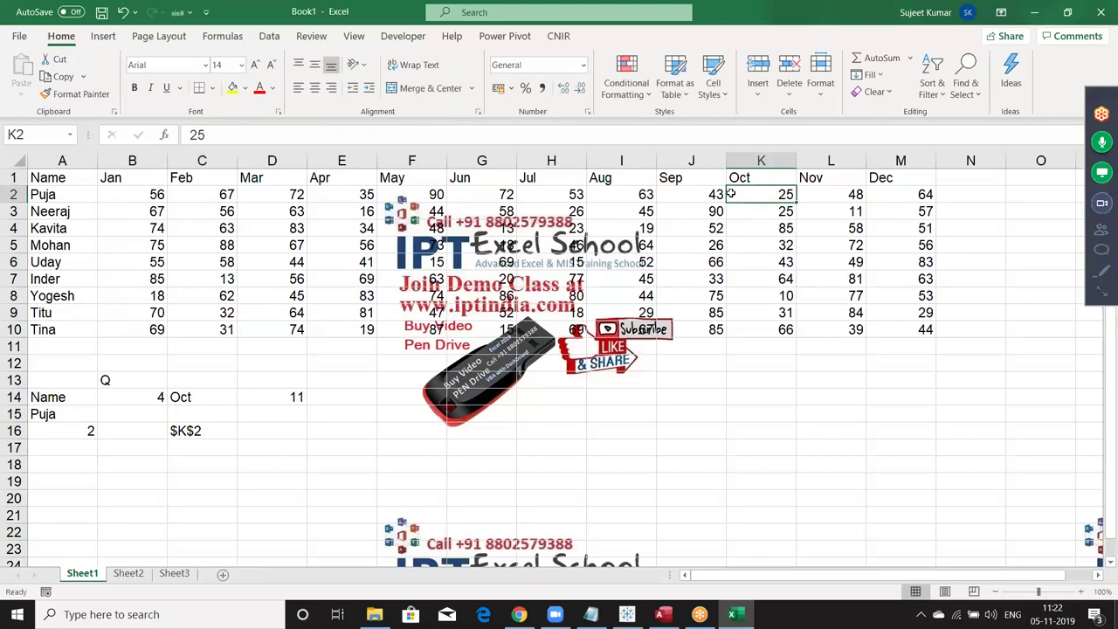
left_click_drag(730, 193, 922, 194)
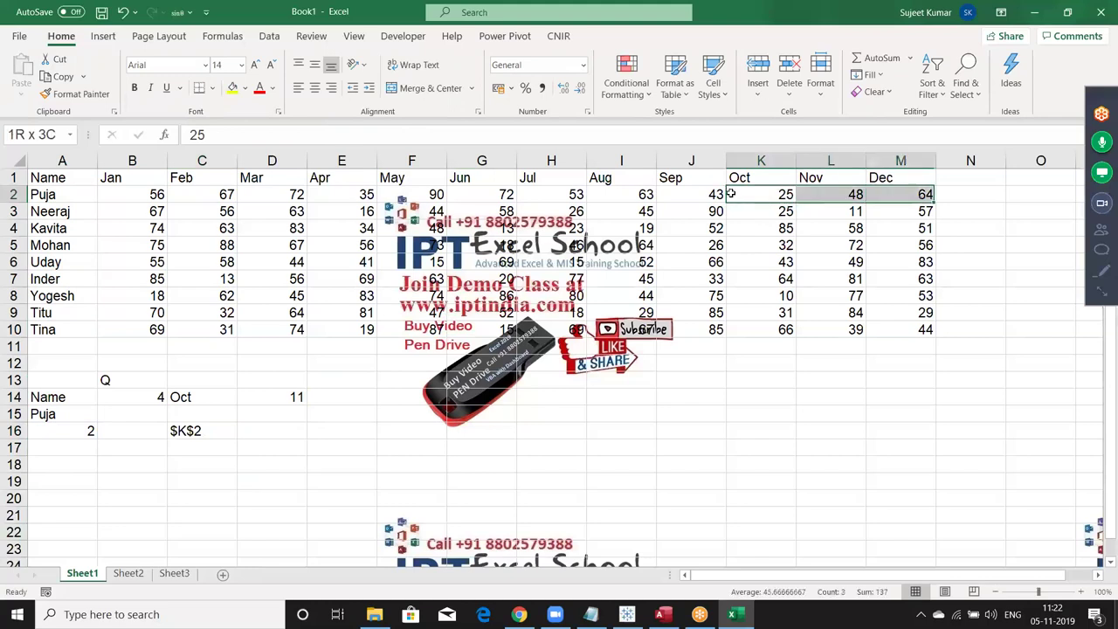
Enter =ADDRESS(A16,D14+2) in D16, returning $M$2, and compare it with C16
left_click(239, 431)
type("=ad")
key("Tab")
key("Left")
key("Left")
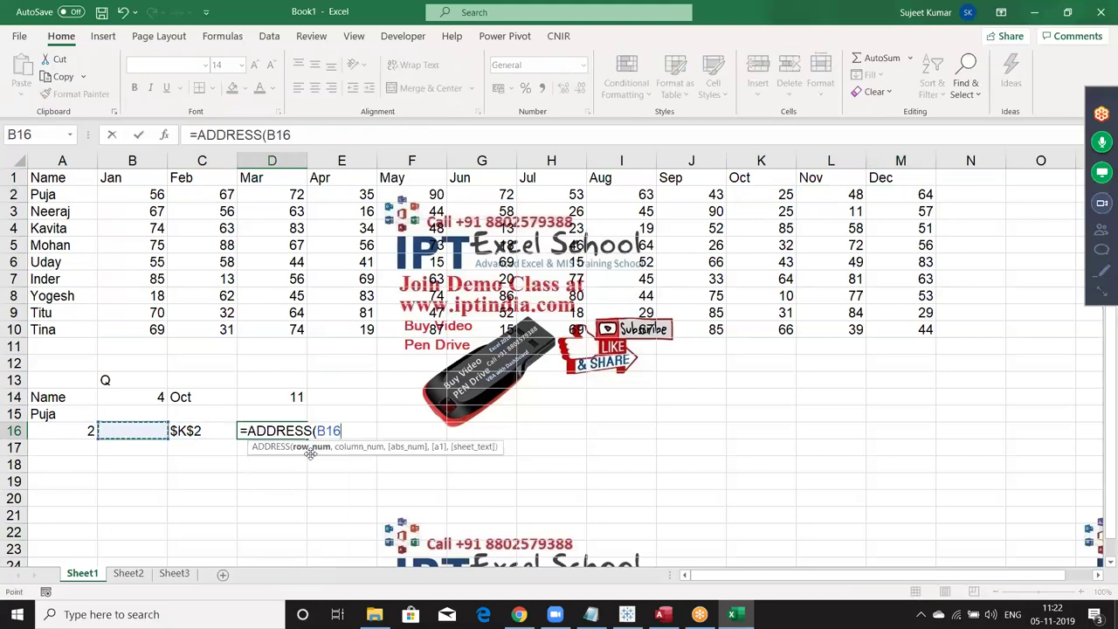
key("Left")
type(",")
key("Up")
key("Up")
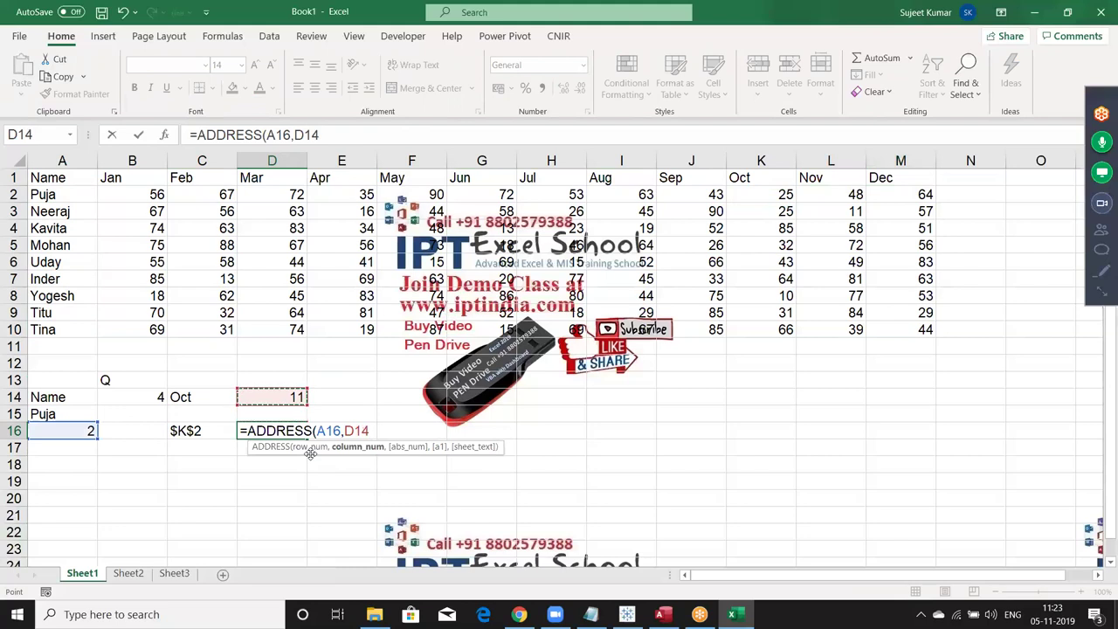
type("+2)")
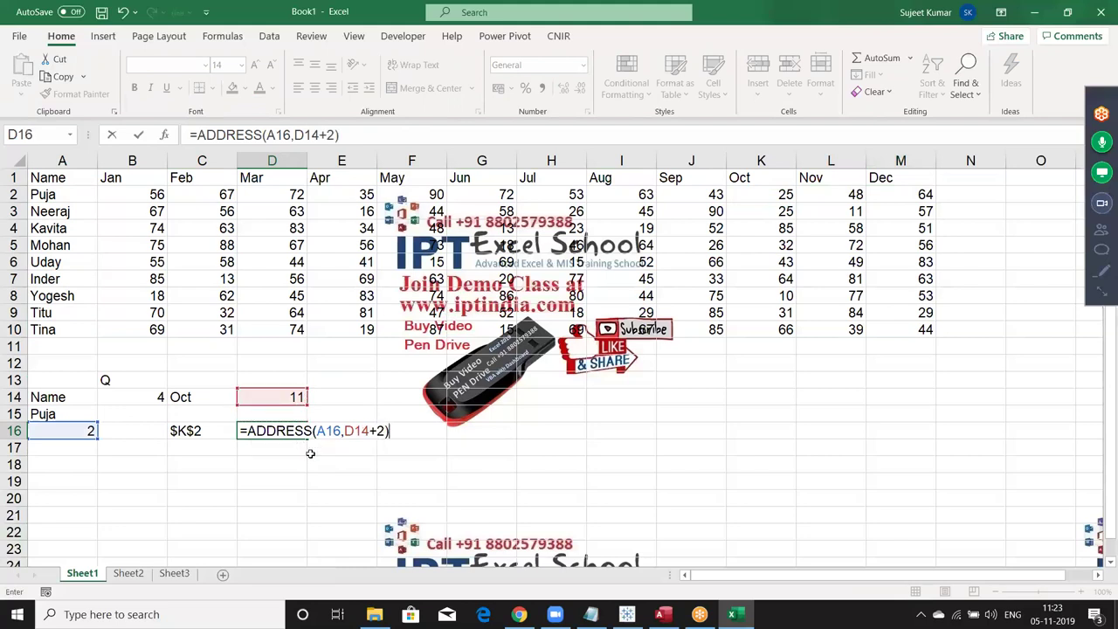
key("Return")
key("Up")
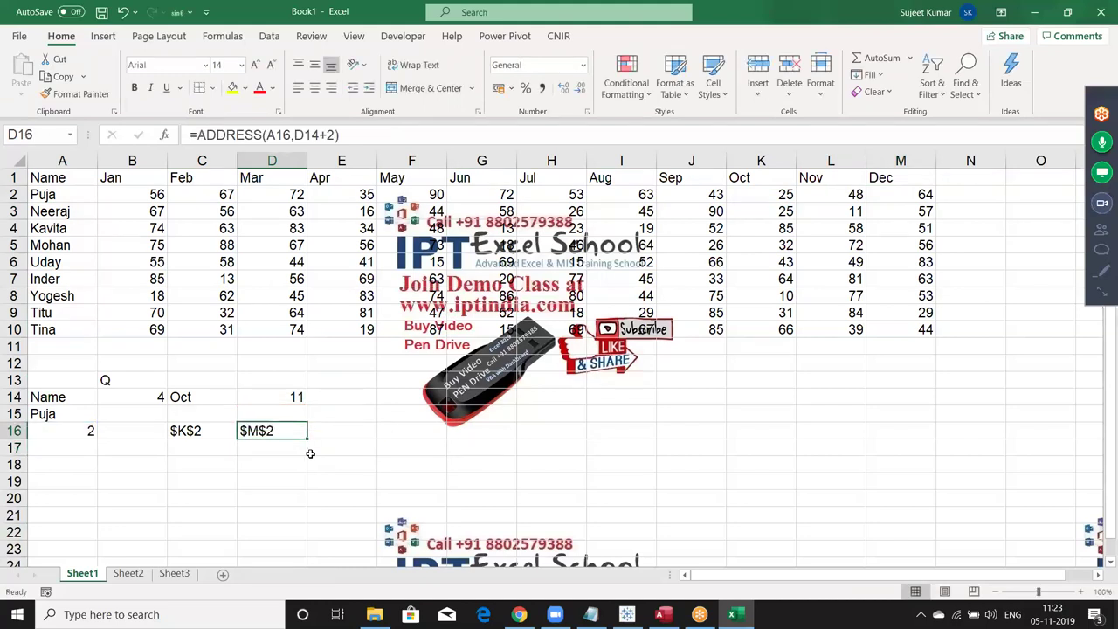
key("Left")
key("Right")
key("Right")
Drop a trial SUM of K2:M2 and enter =C16&":"&D16 in E16, showing $K$2:$M$2
type("=sum(")
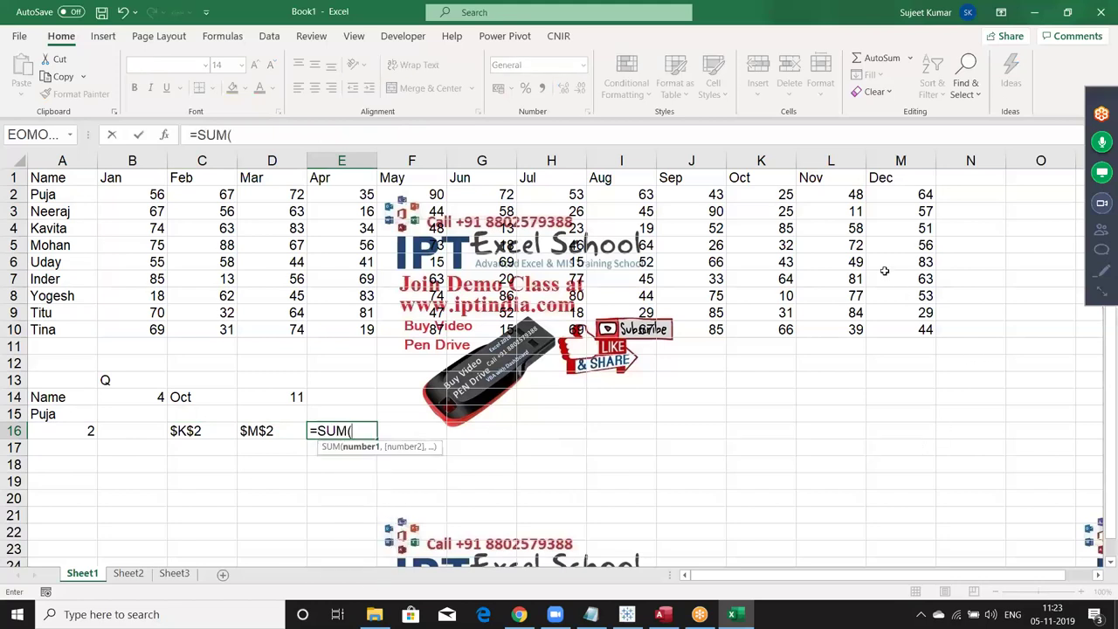
left_click(775, 194)
left_click_drag(775, 194, 918, 194)
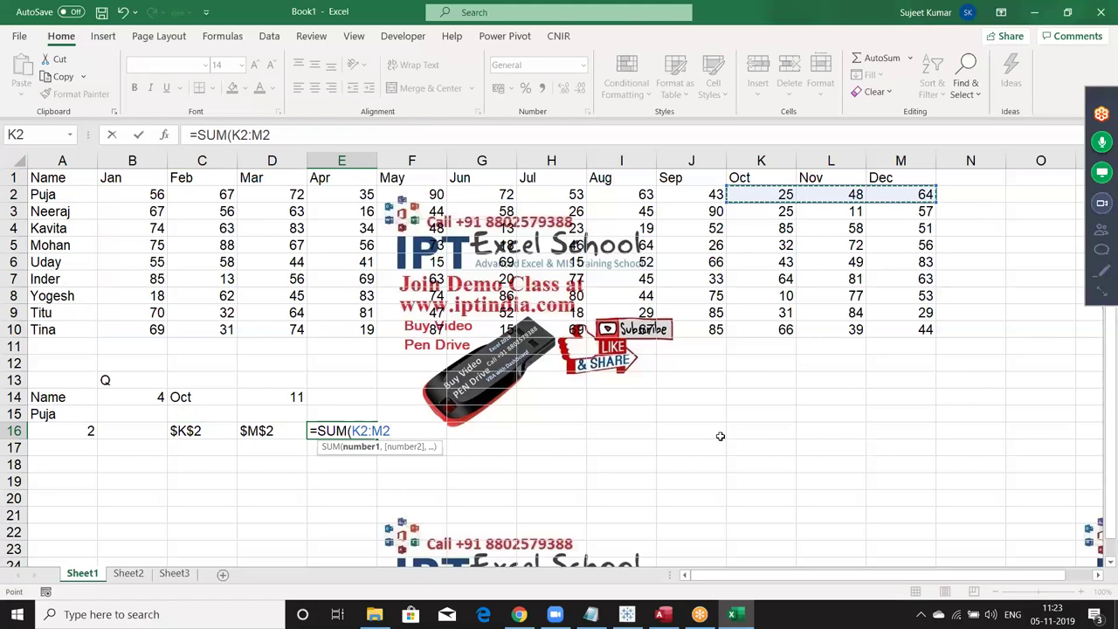
key("Escape")
type("=")
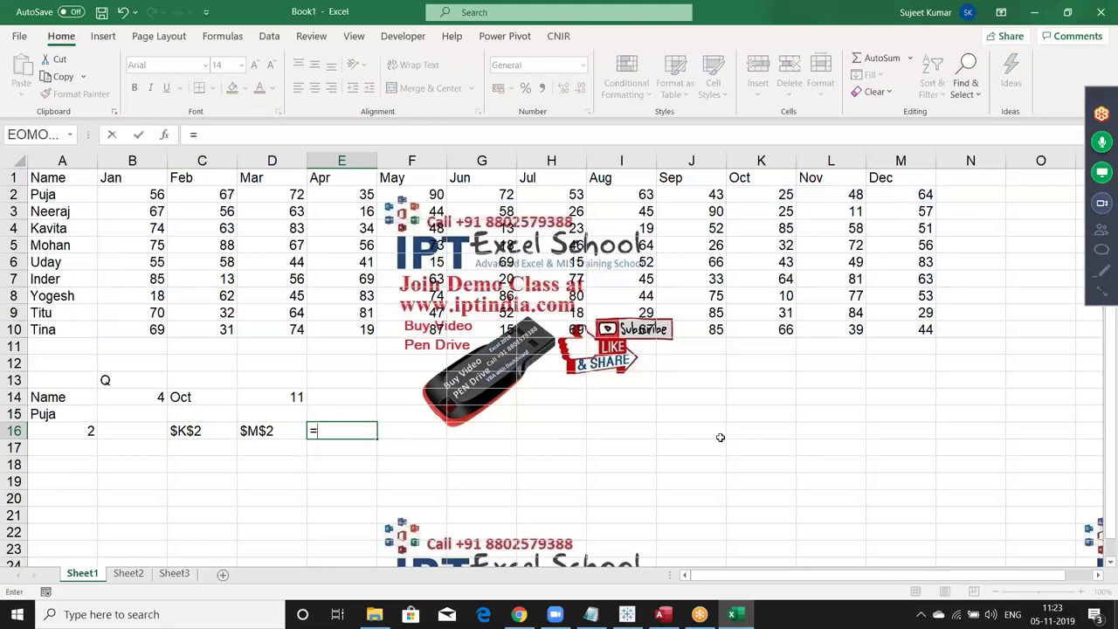
key("Left")
key("Left")
type("&")
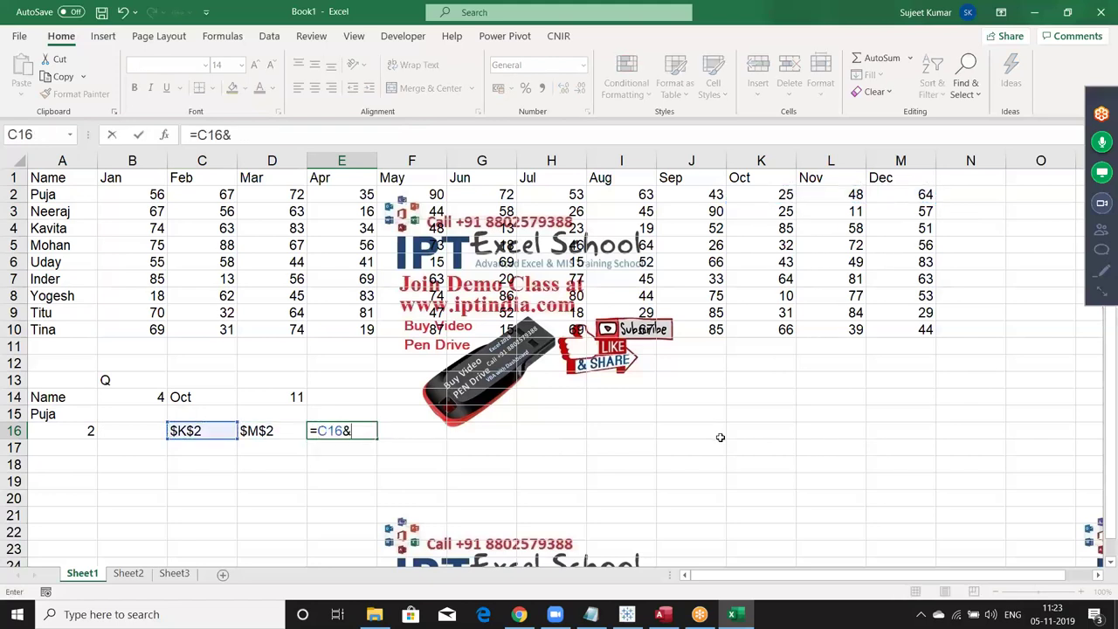
type("\":\"&")
key("Left")
key("Return")
key("Up")
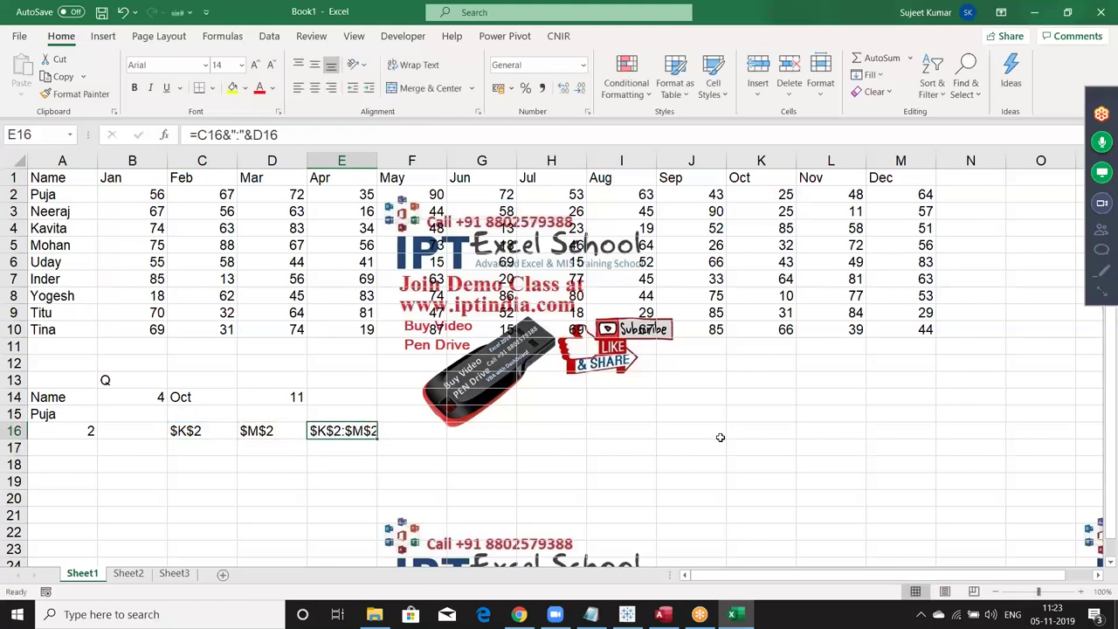
Test =SUM(E16) in E17, then delete that zero-result formula
key("Right")
key("Down")
key("Left")
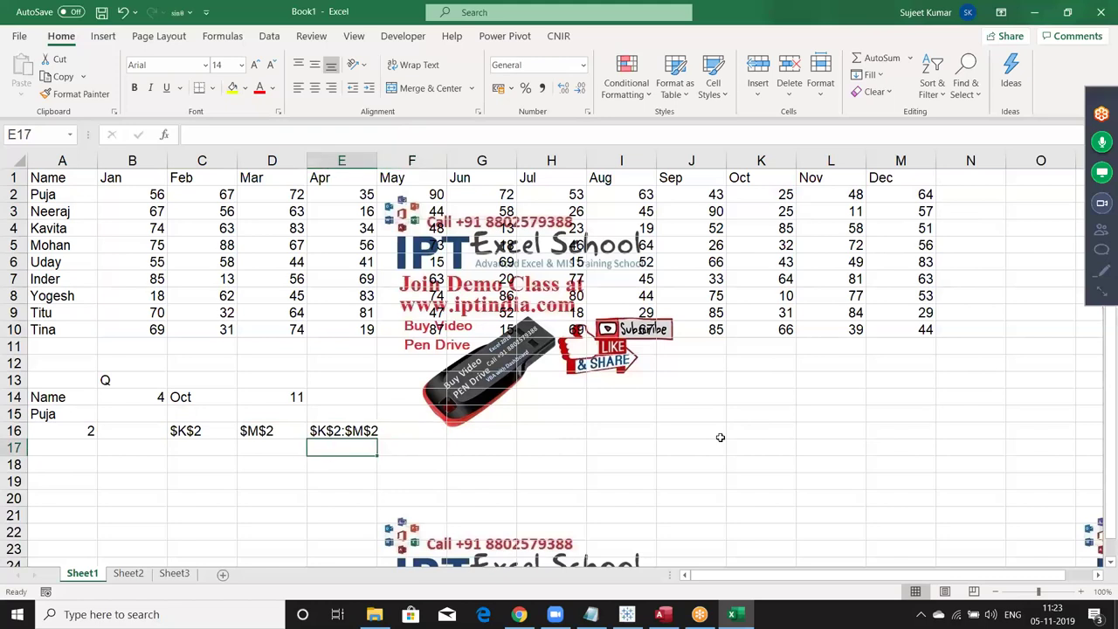
type("=sum")
key("Tab")
key("Up")
key("Return")
key("Up")
key("Up")
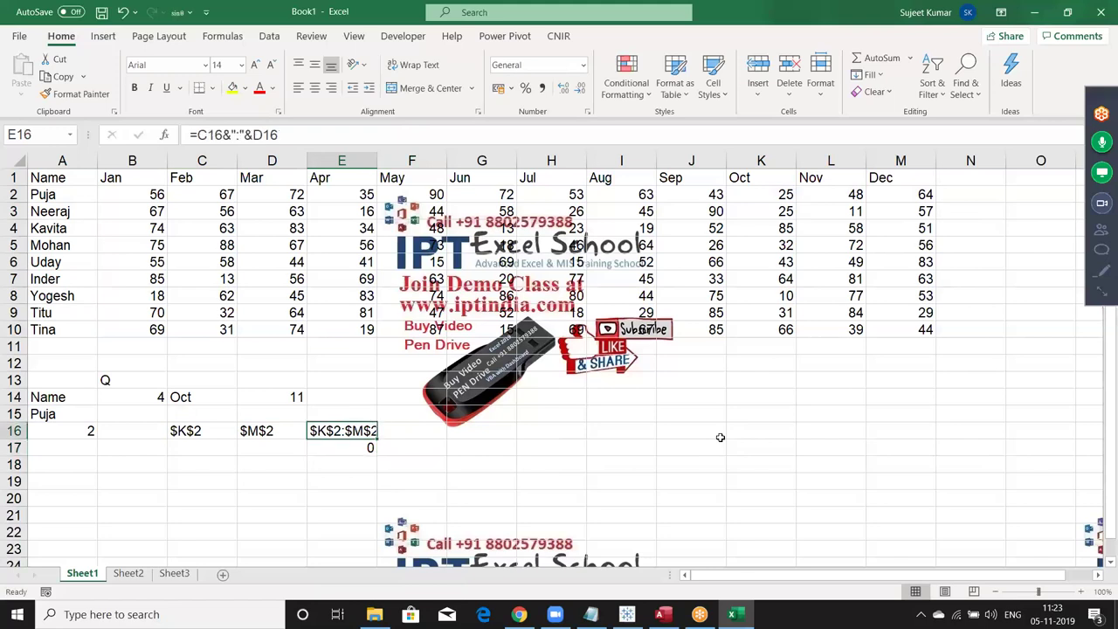
key("Down")
key("Delete")
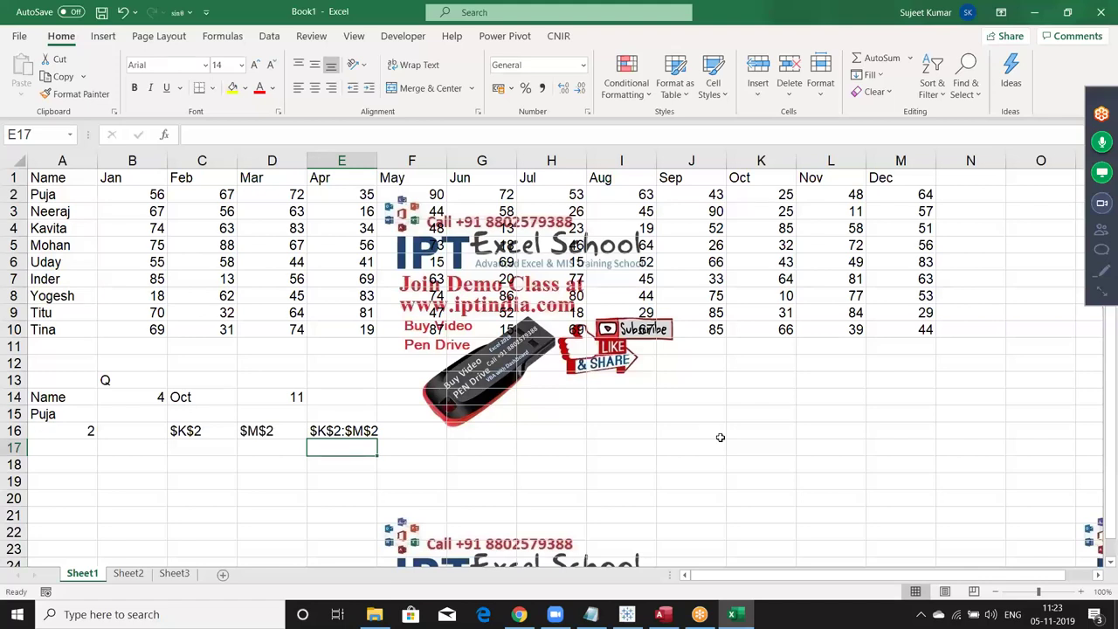
Enter =SUM(INDIRECT(E16)) in E17, totalling the $K$2:$M$2 range to 137
type("=sum")
key("Tab")
type("ind")
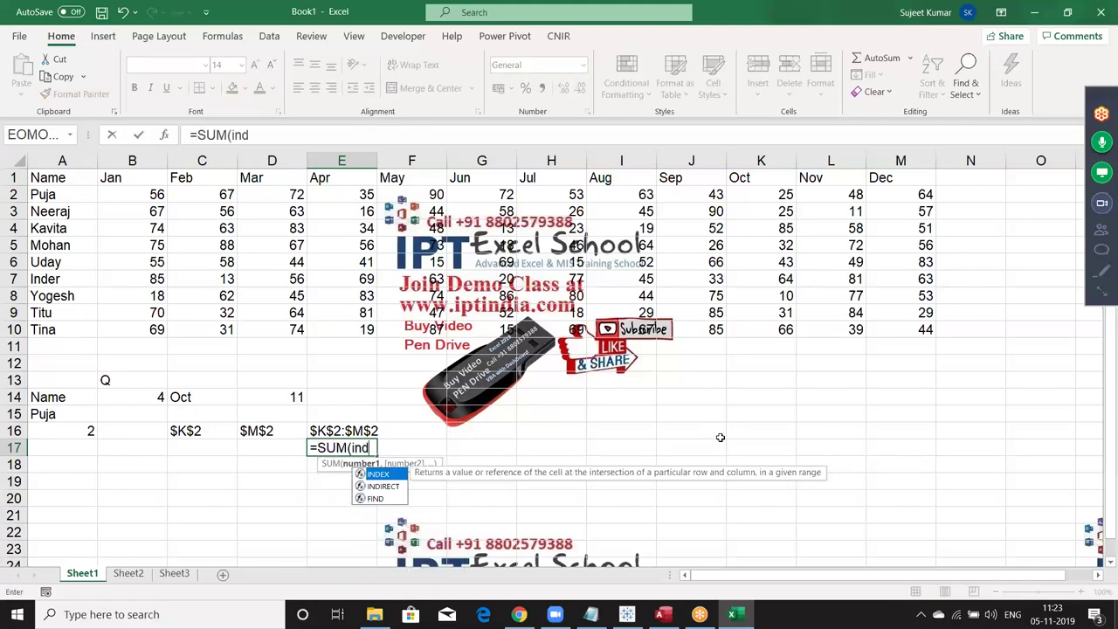
key("Down")
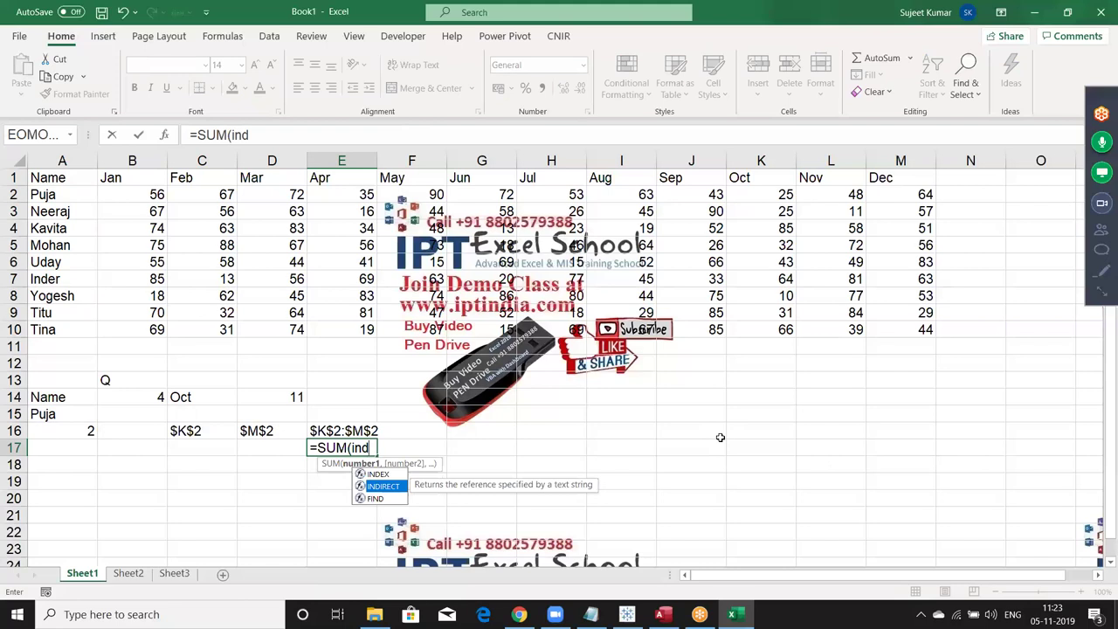
key("Tab")
key("Up")
type(")")
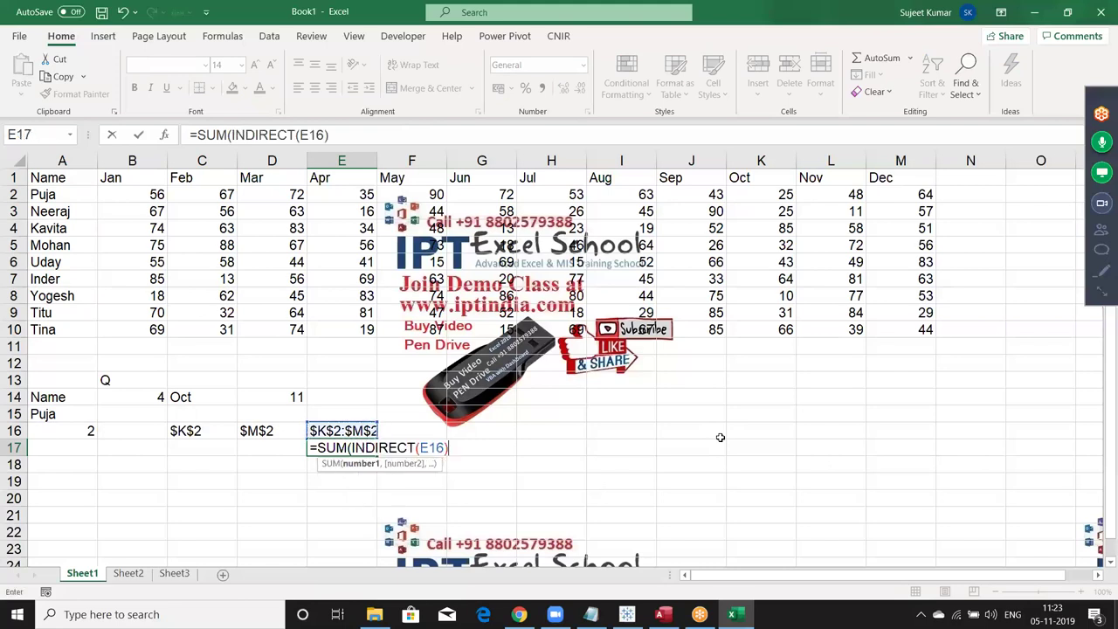
key("Return")
key("Return")
key("Up")
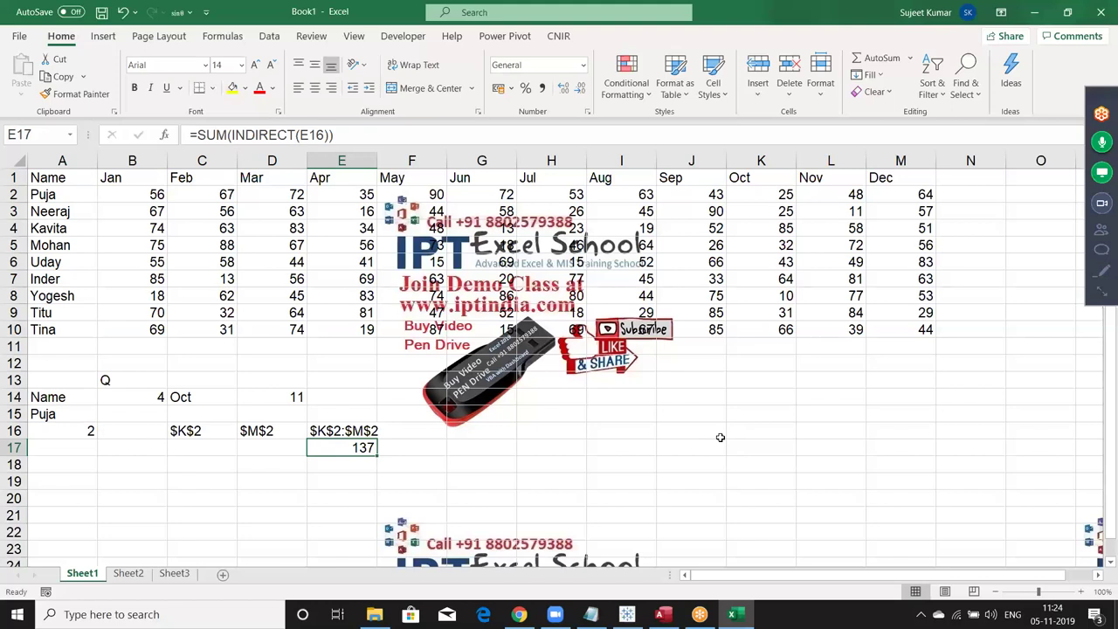
Trace the helper cells E16, D16, A15 and D14 behind the 137 total
key("Up")
key("Down")
key("Up")
key("Down")
key("Left")
key("Up")
key("Right")
key("Left")
key("Left")
key("Left")
key("Left")
key("Up")
key("Up")
key("Right")
key("Right")
key("Right")
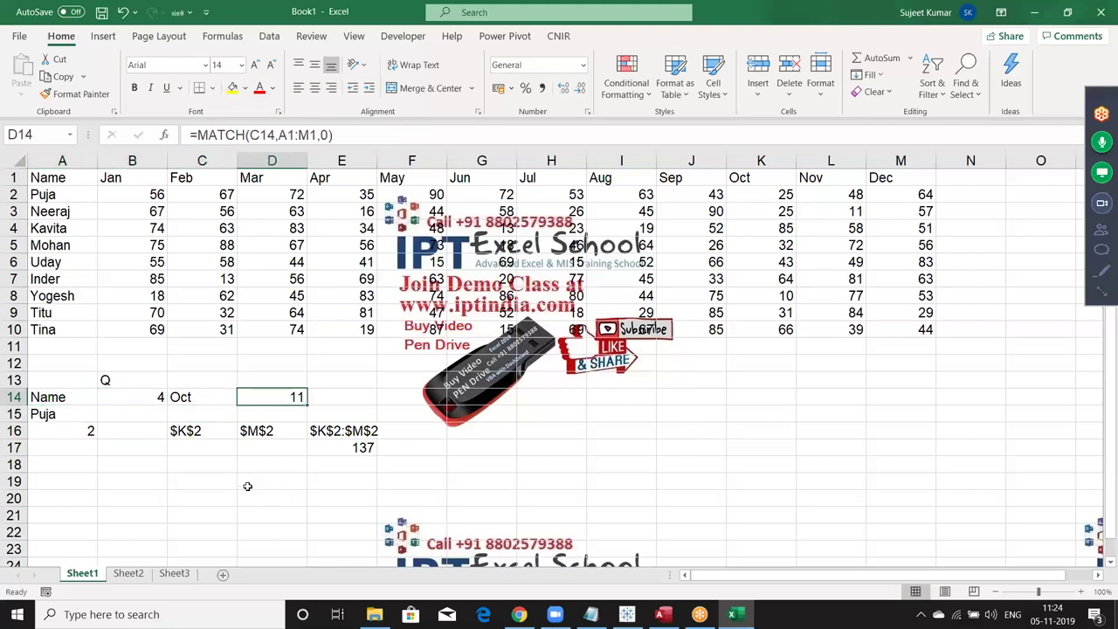
Replace C14 in D14's MATCH with C14's CHOOSE formula, keeping the result 11
left_click(148, 394)
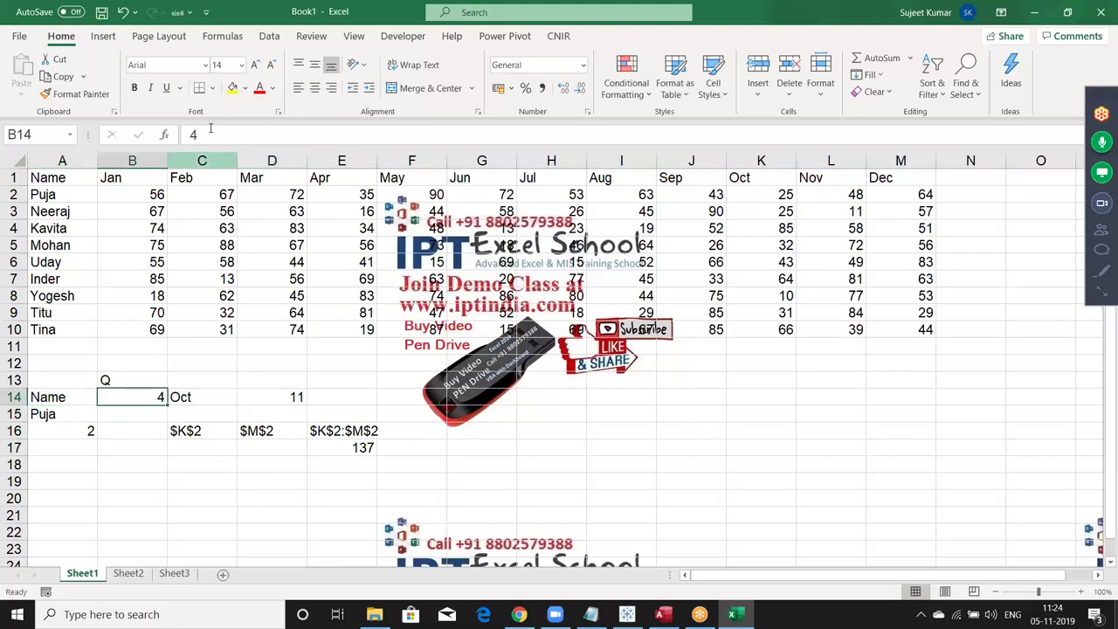
left_click(202, 399)
left_click_drag(196, 134, 475, 134)
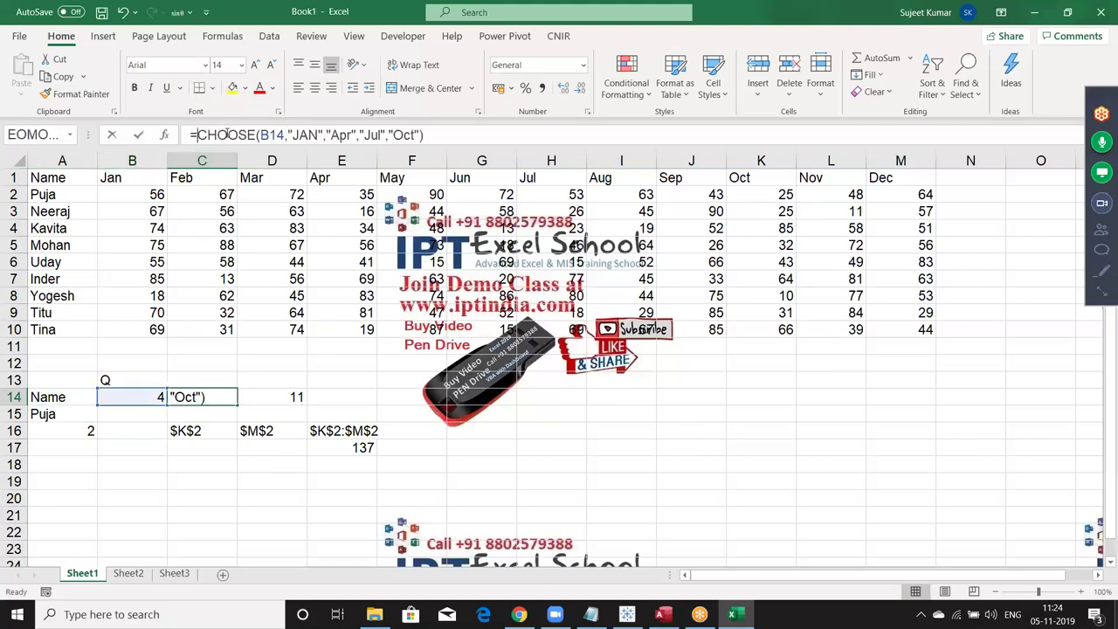
key("ctrl+c")
key("Escape")
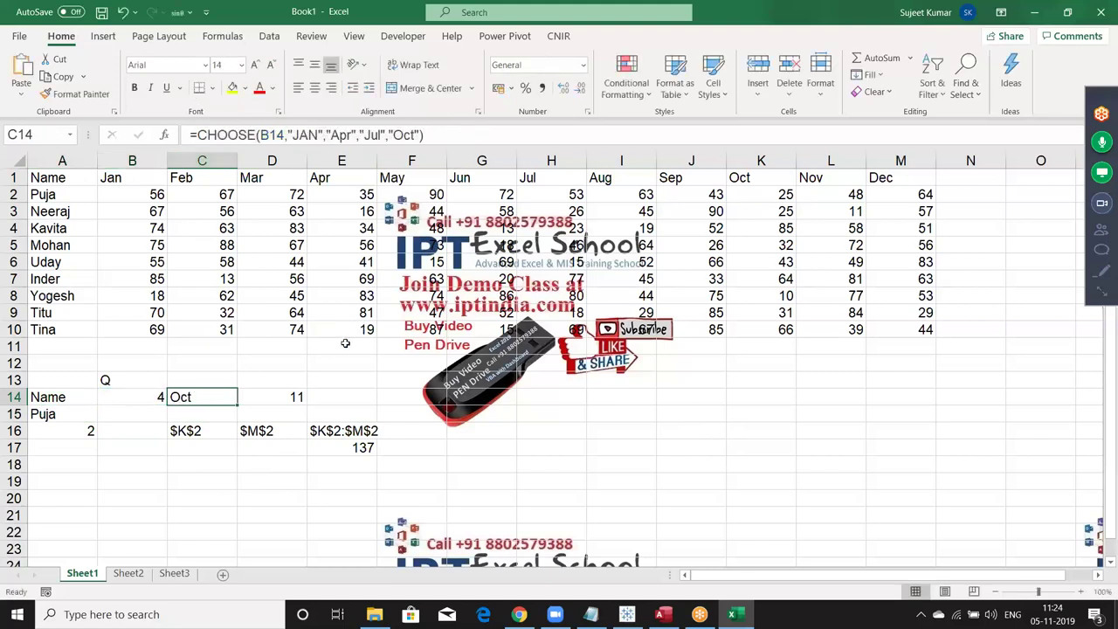
left_click(293, 398)
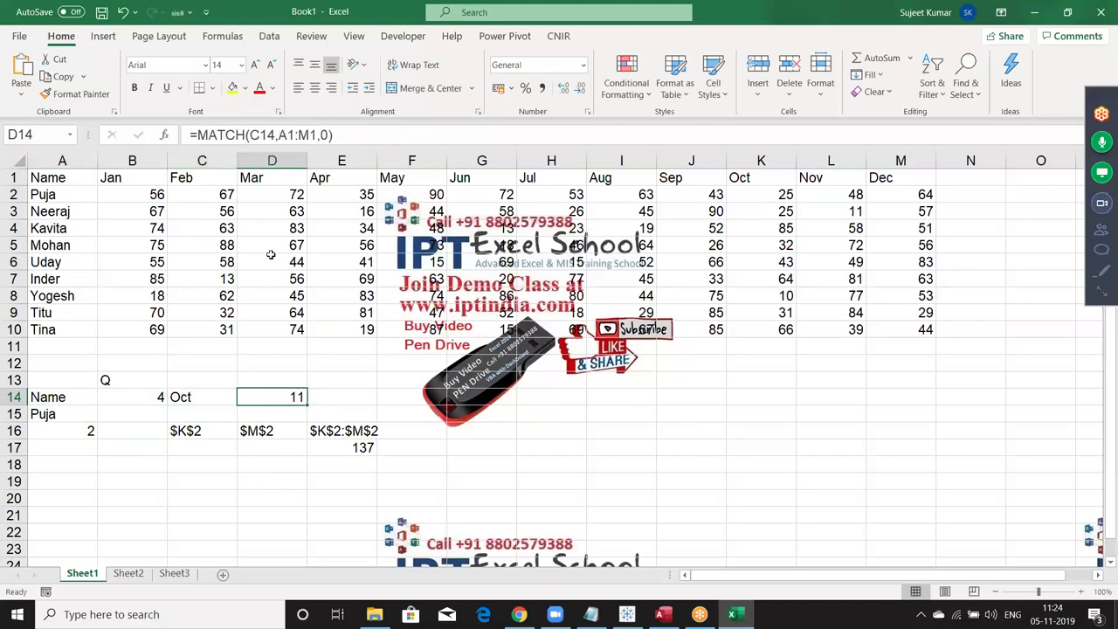
left_click(254, 135)
left_click(282, 164)
key("ctrl+v")
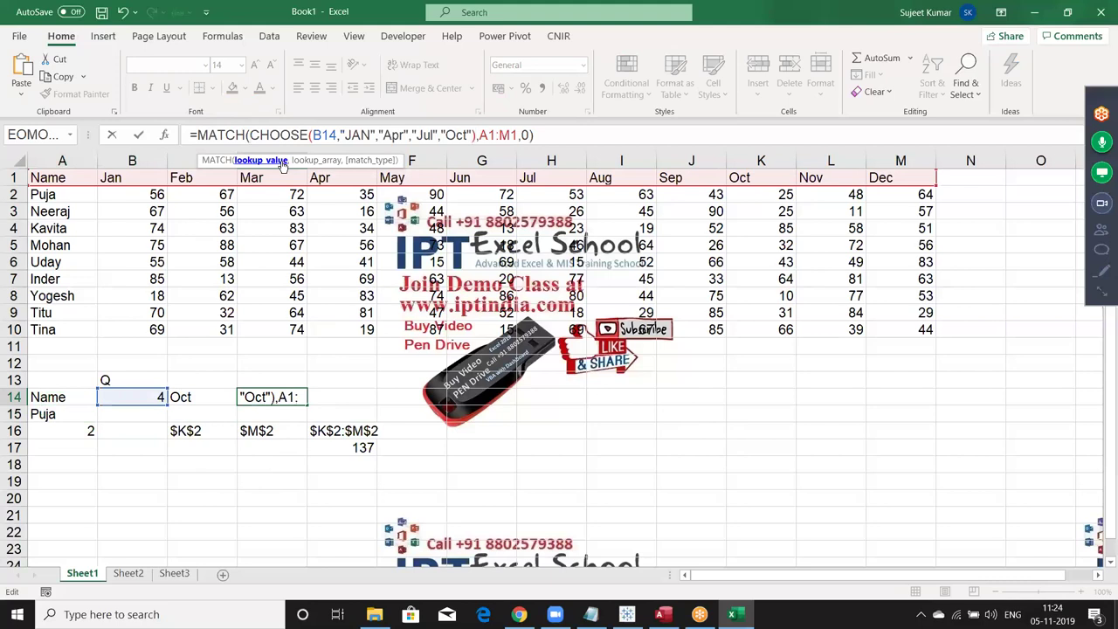
key("Return")
left_click(284, 400)
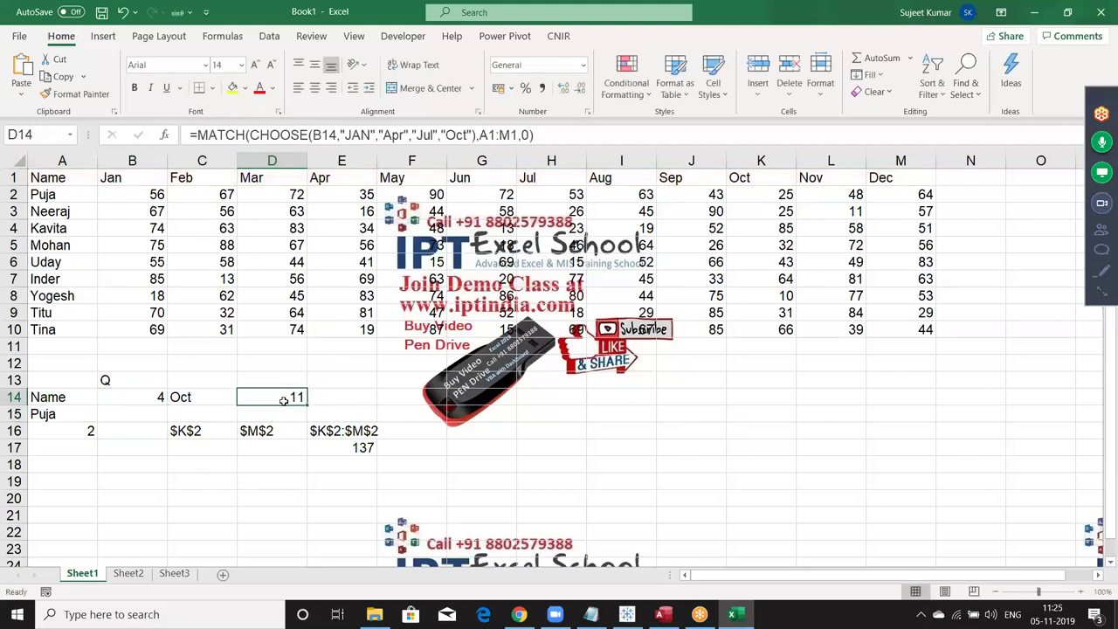
Replace A16 in C16's ADDRESS with A16's MATCH formula, keeping $K$2
left_click(71, 428)
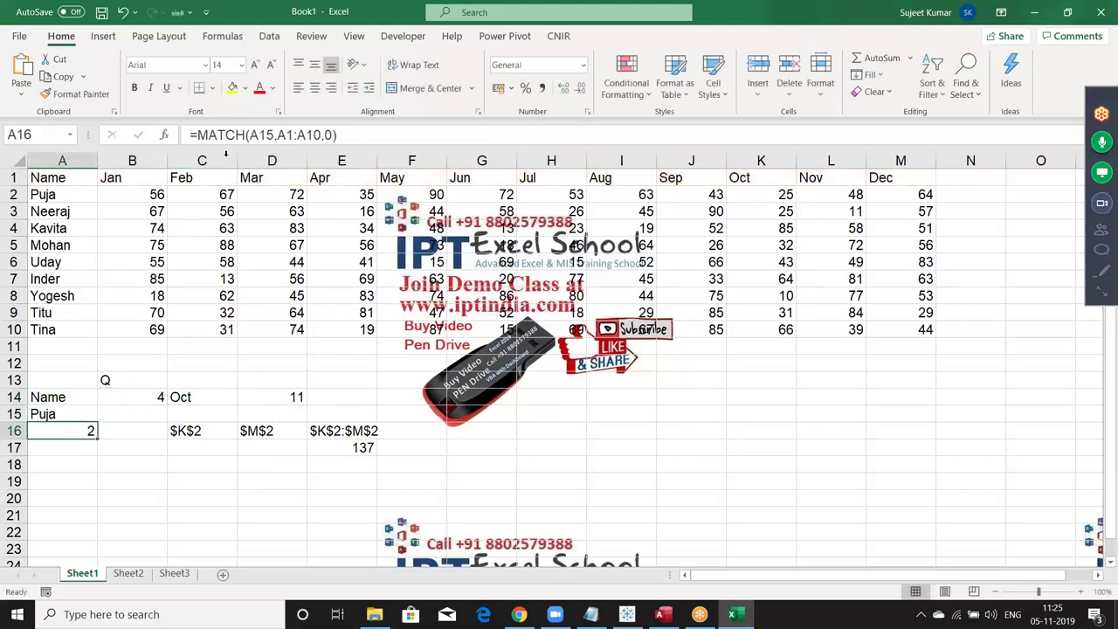
left_click_drag(197, 135, 217, 136)
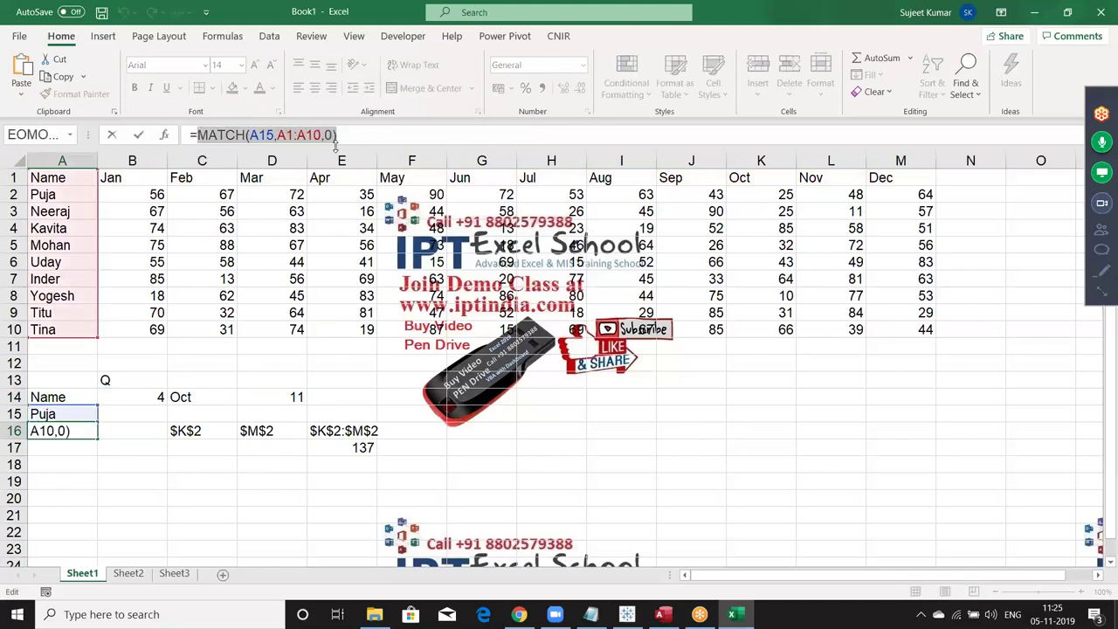
key("ctrl+Return")
left_click(217, 430)
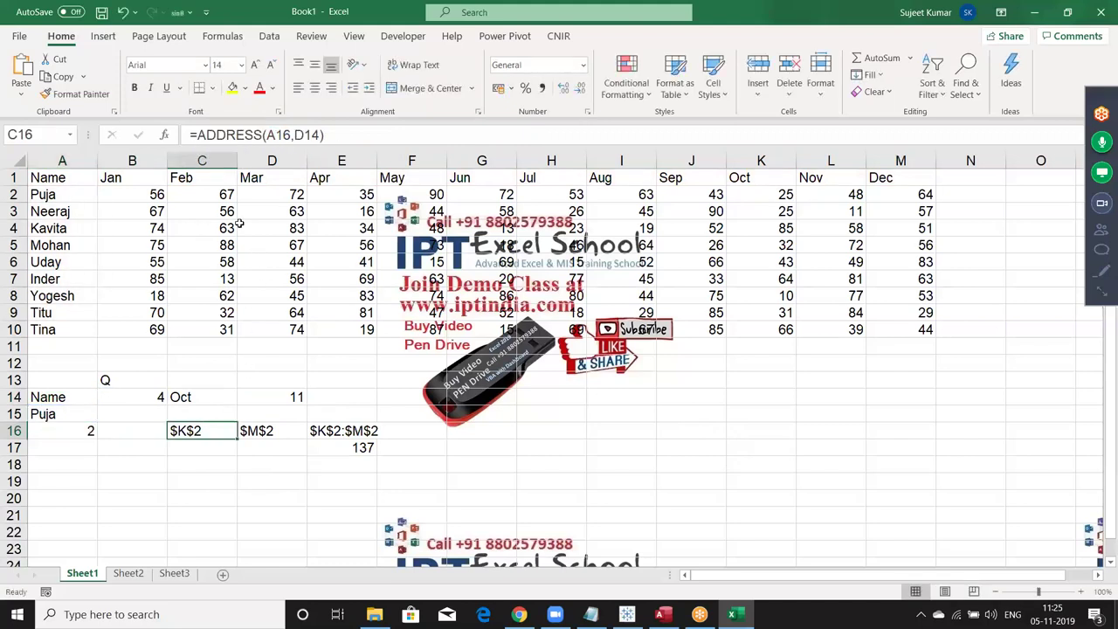
left_click(274, 136)
double_click(275, 136)
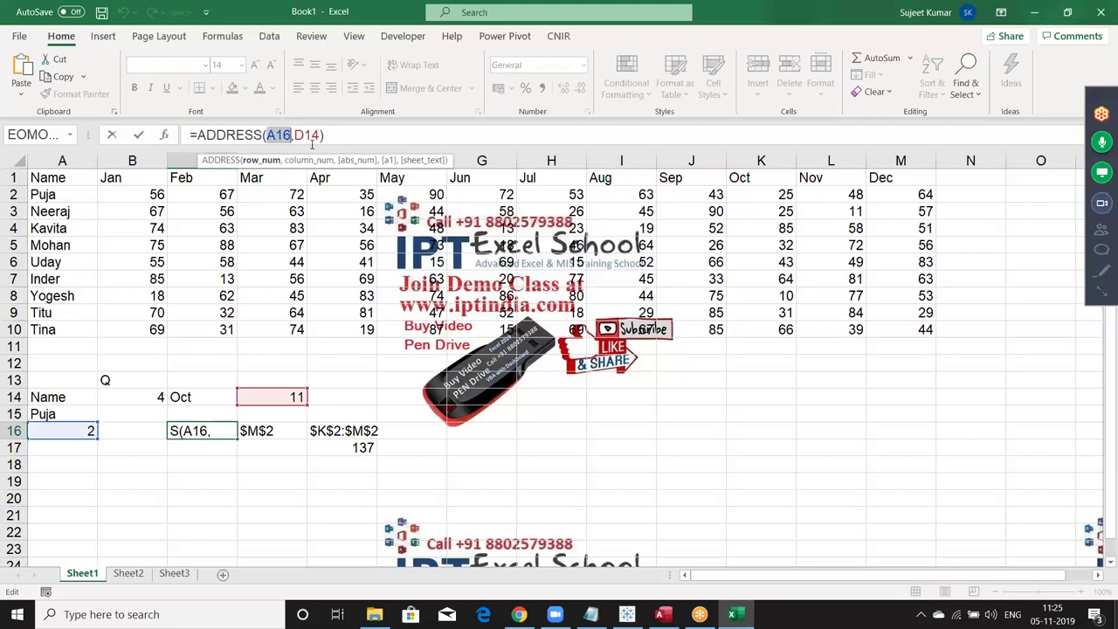
key("ctrl+v")
key("Return")
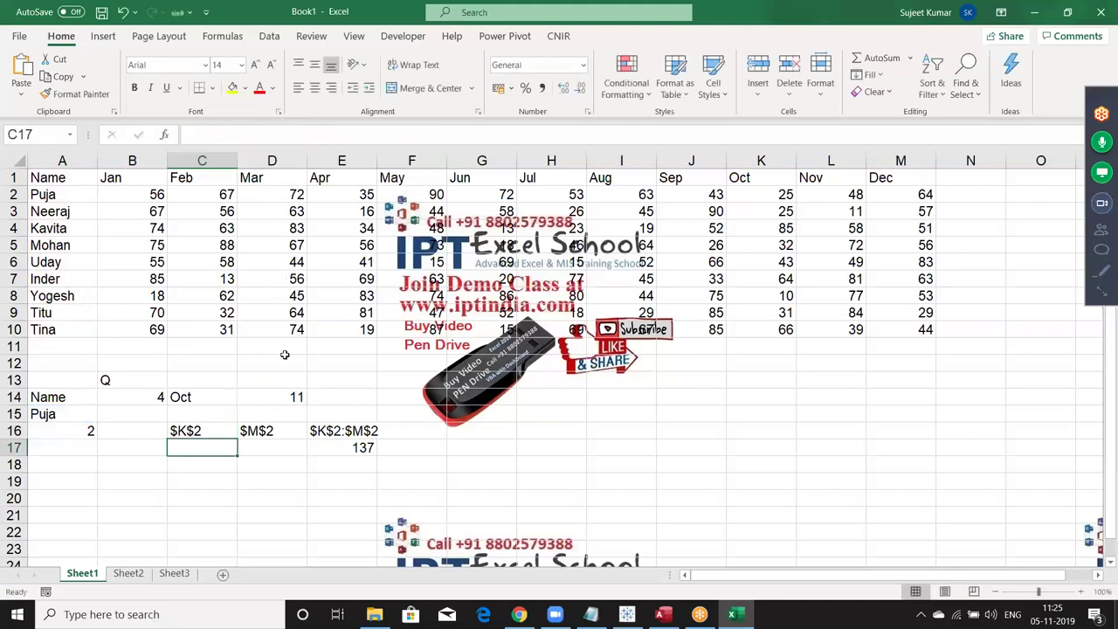
left_click(294, 392)
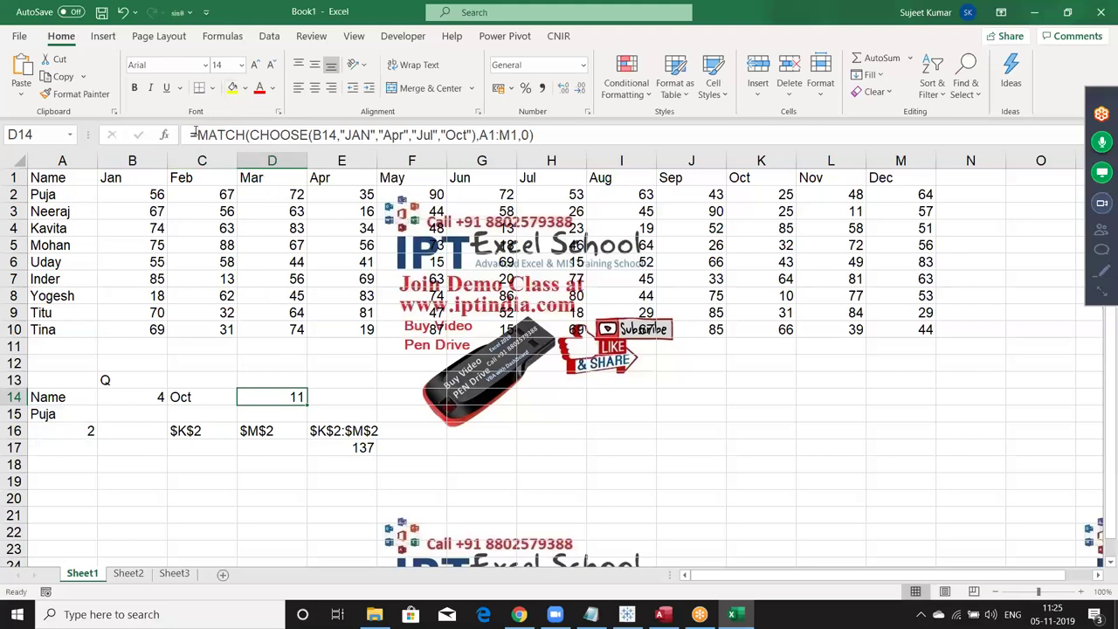
Paste D14's MATCH(CHOOSE…) lookup over the D14 references in C16 and D16
left_click_drag(199, 133, 578, 128)
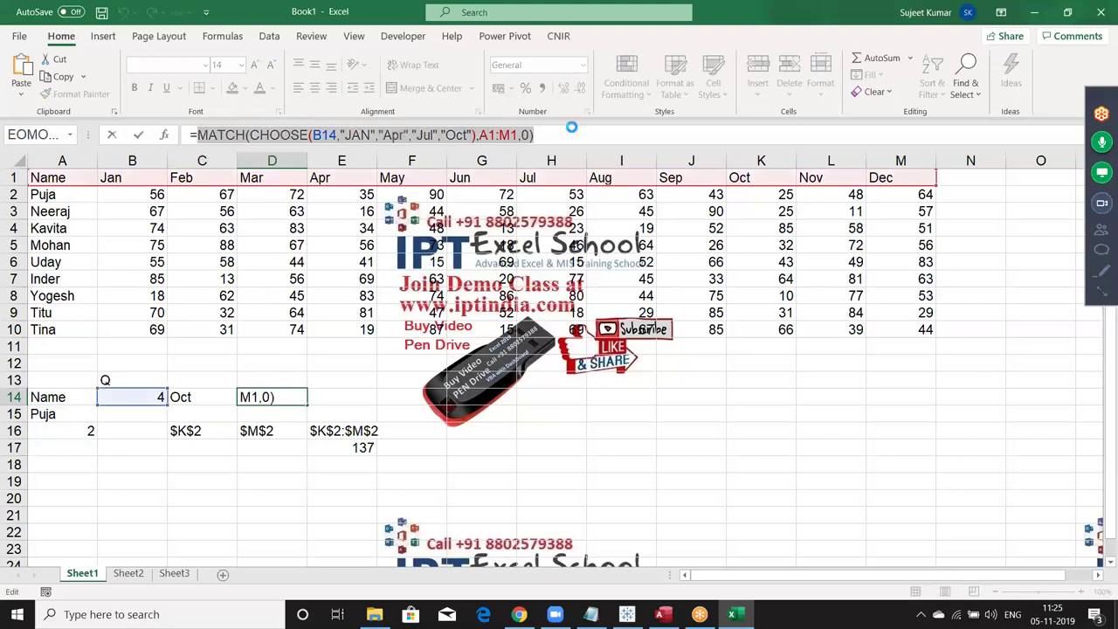
key("Escape")
left_click(185, 437)
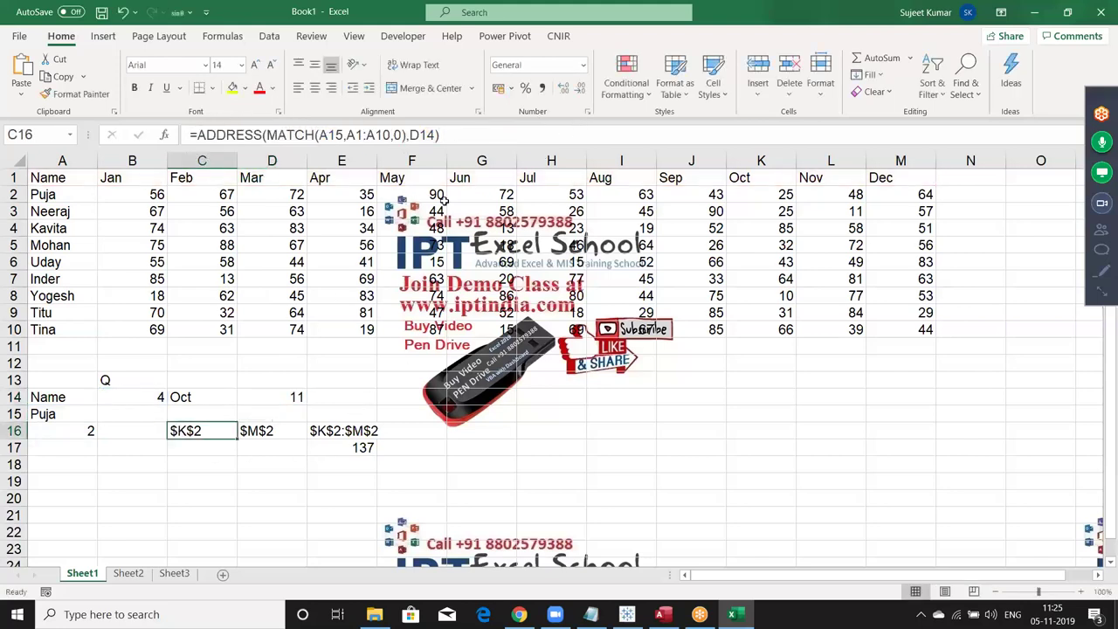
left_click(423, 134)
double_click(423, 134)
key("ctrl+v")
key("Return")
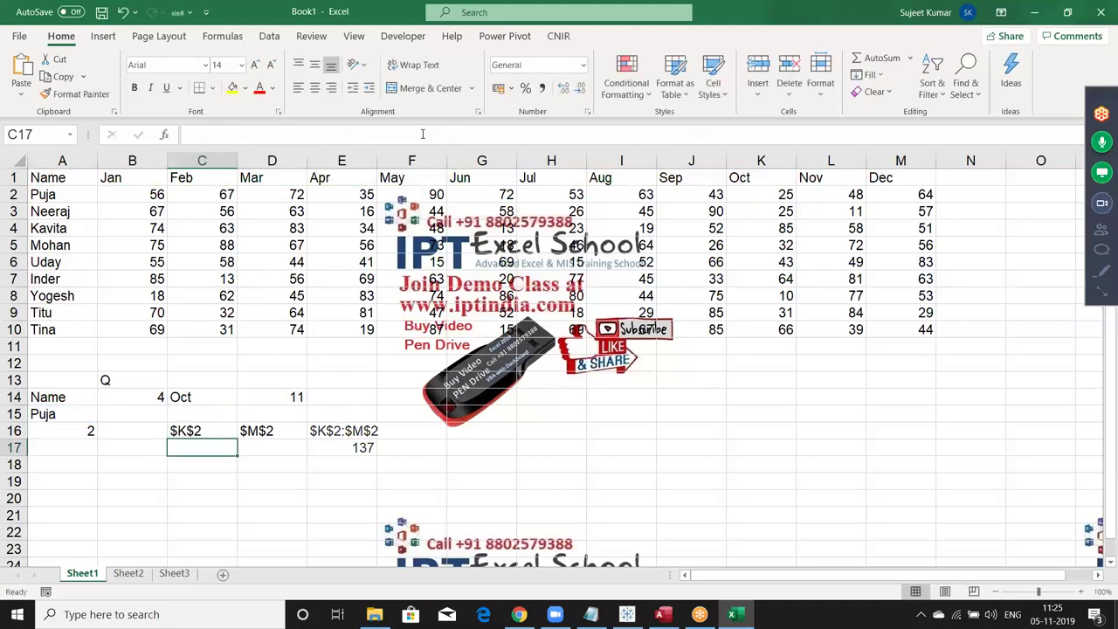
left_click(264, 433)
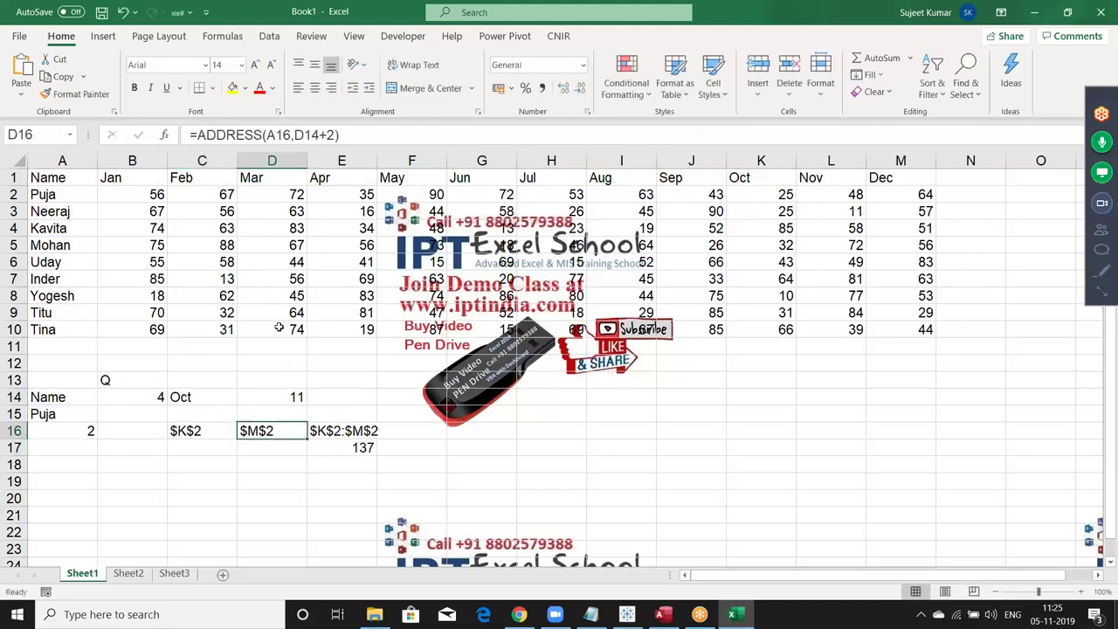
double_click(306, 135)
key("ctrl+v")
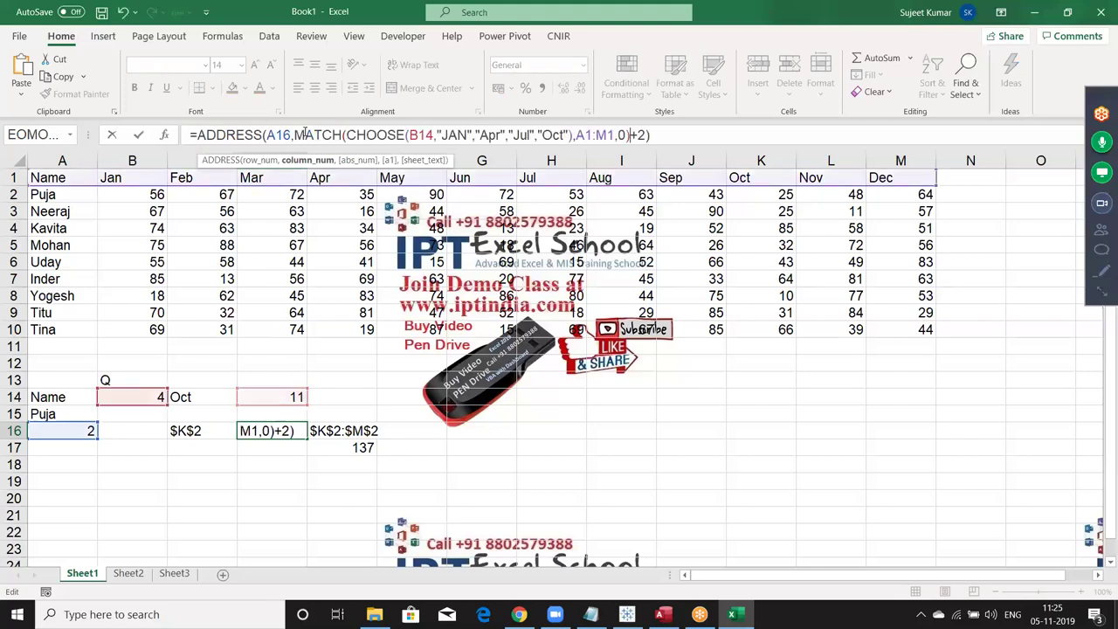
key("Return")
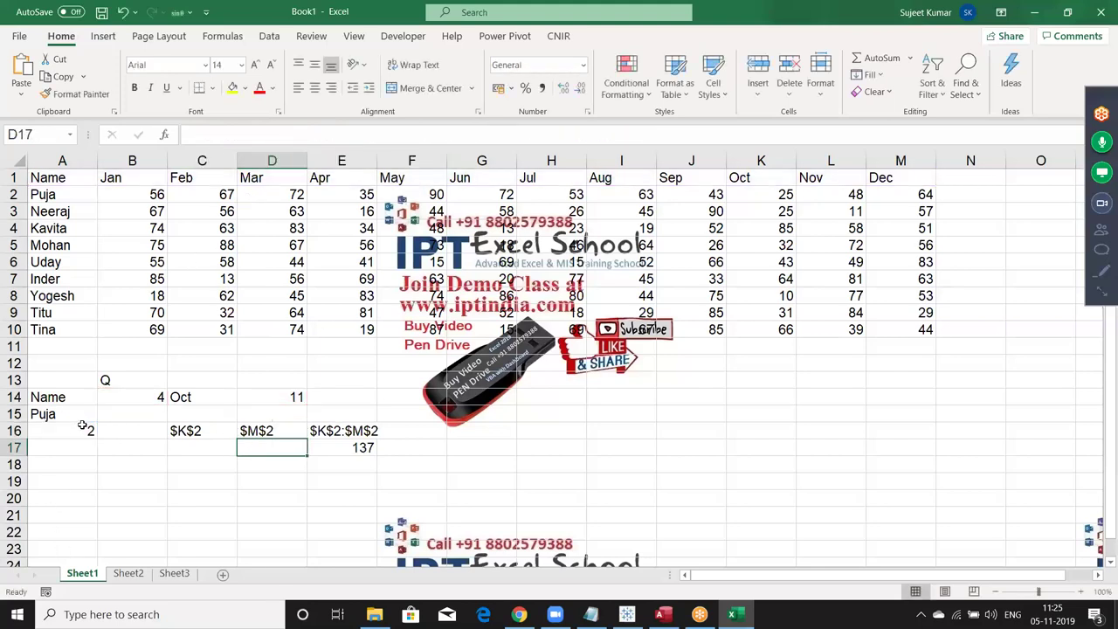
Paste MATCH(A15,A1:A10,0) from A16 over the A16 reference in D16, still giving $M$2
left_click(82, 426)
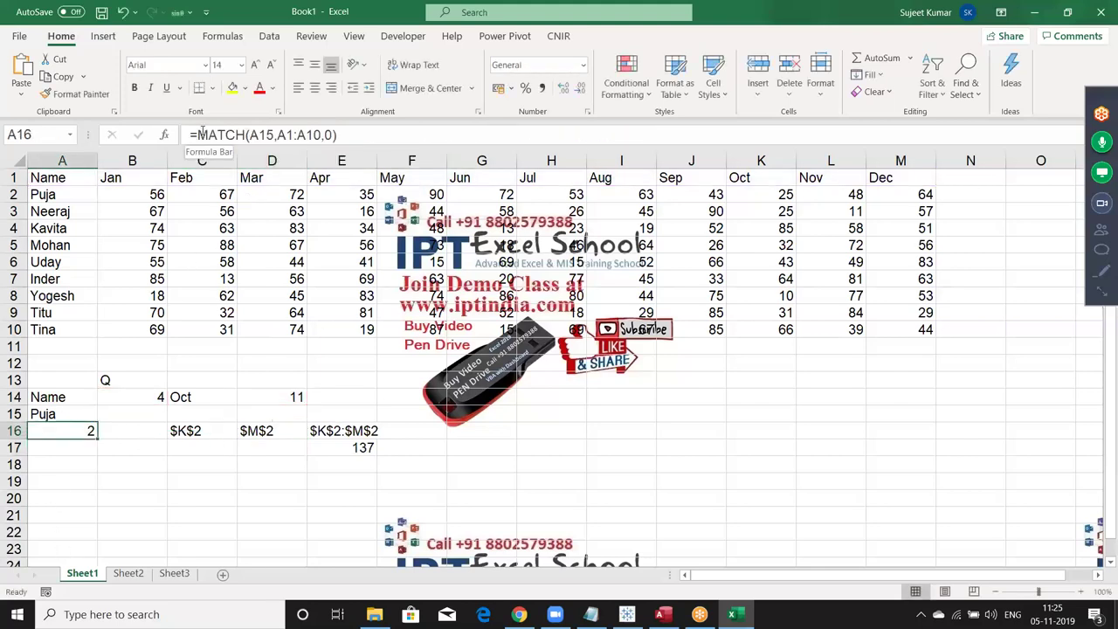
left_click_drag(198, 135, 338, 134)
key("ctrl+c")
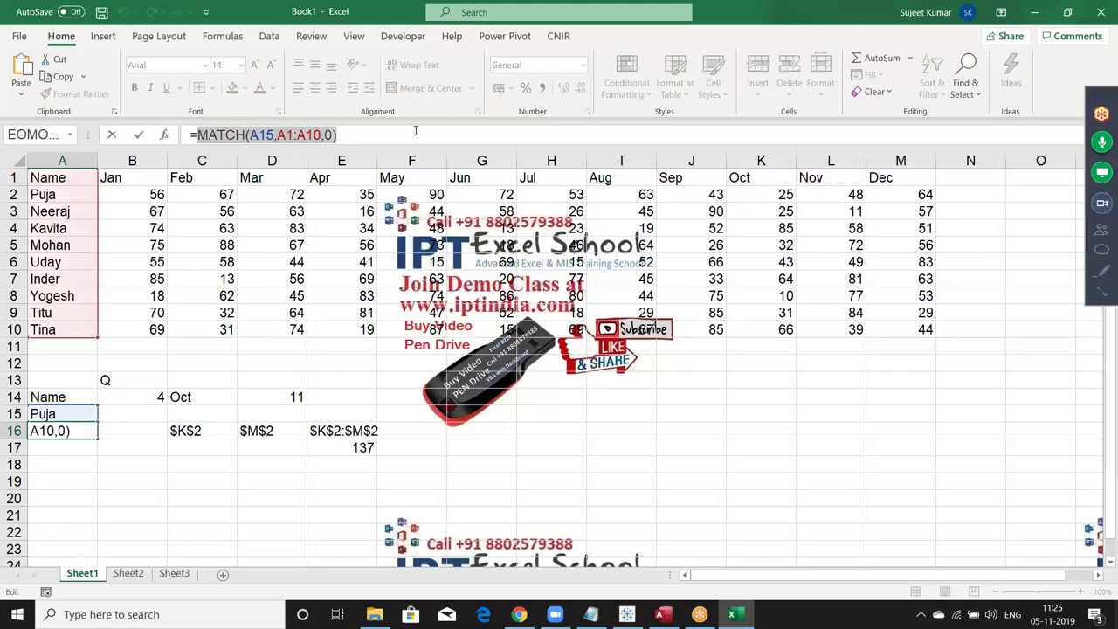
key("Escape")
left_click(283, 430)
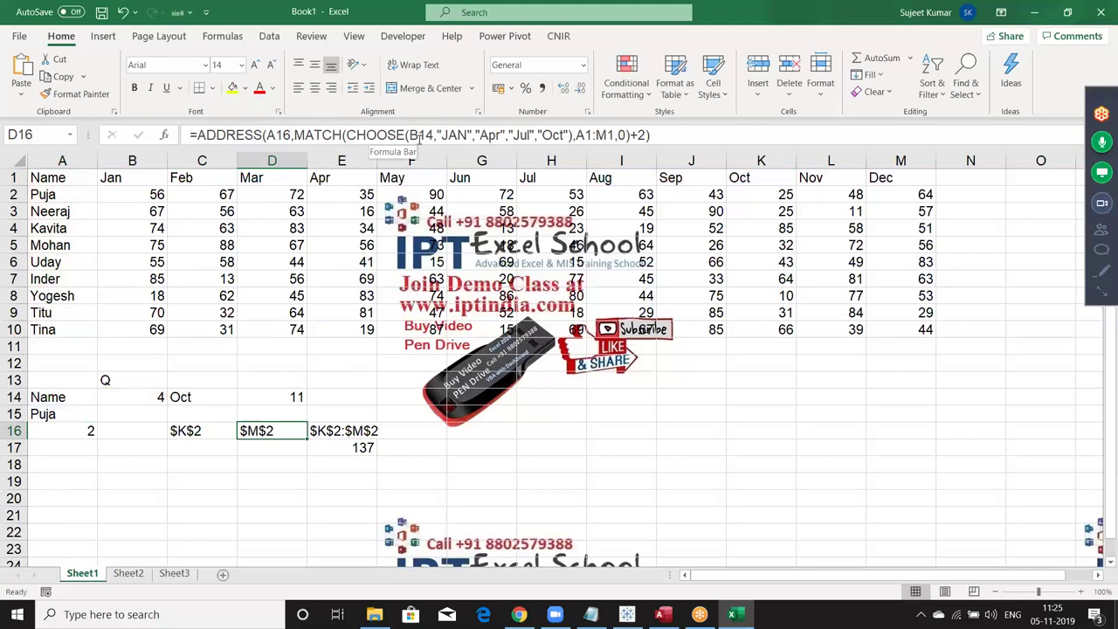
double_click(279, 134)
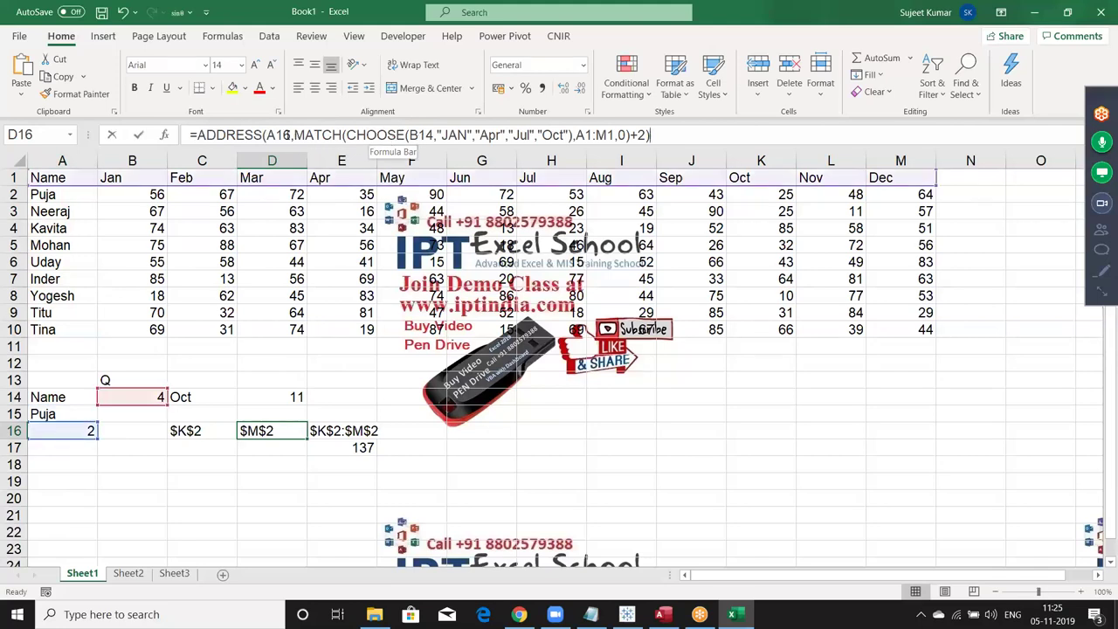
key("ctrl+v")
key("Return")
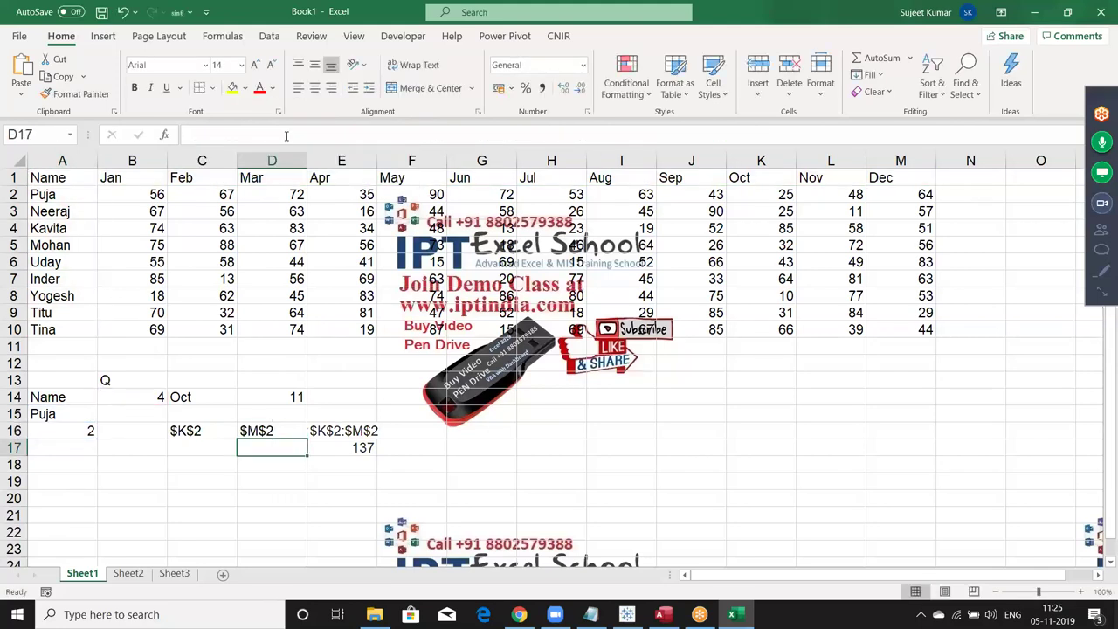
left_click(213, 427)
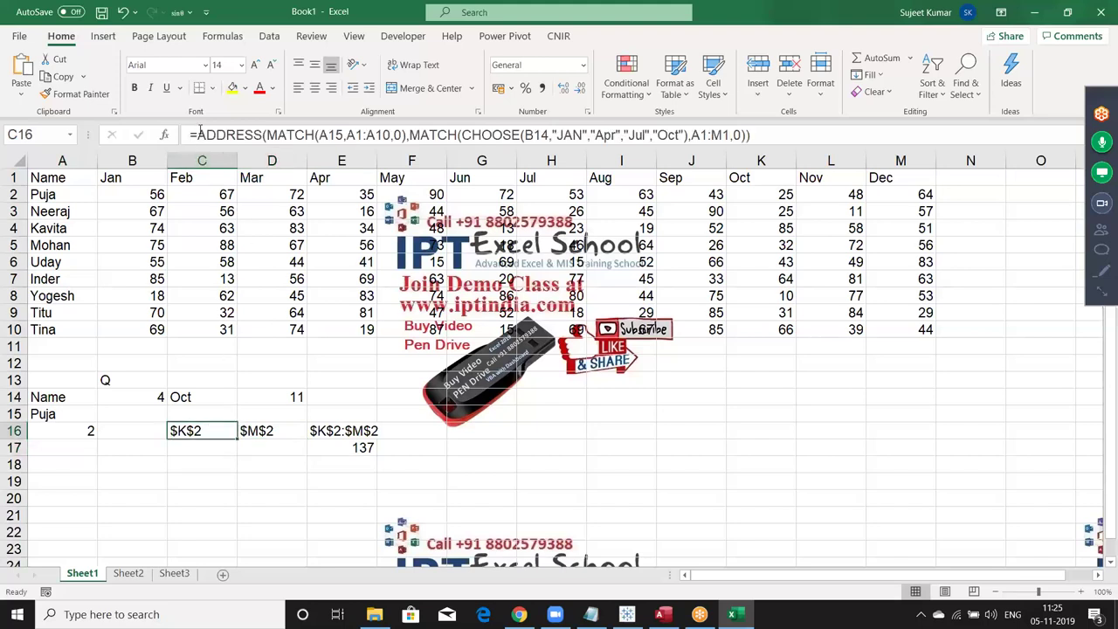
Paste C16's ADDRESS formula over the C16 reference in E16's joining formula
left_click_drag(197, 135, 735, 135)
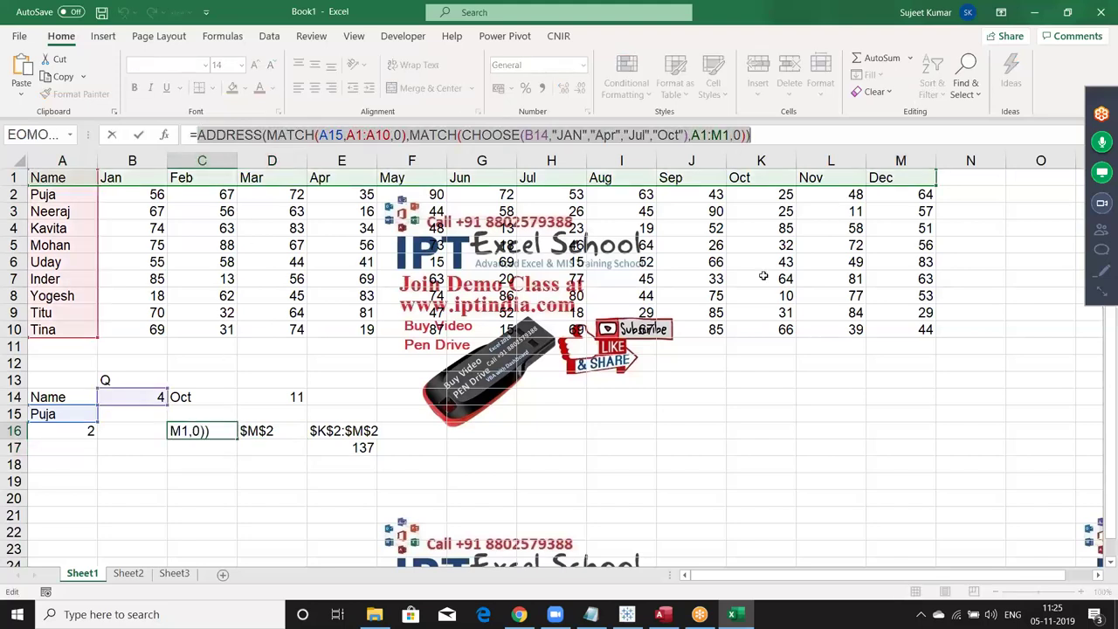
key("Escape")
left_click(367, 430)
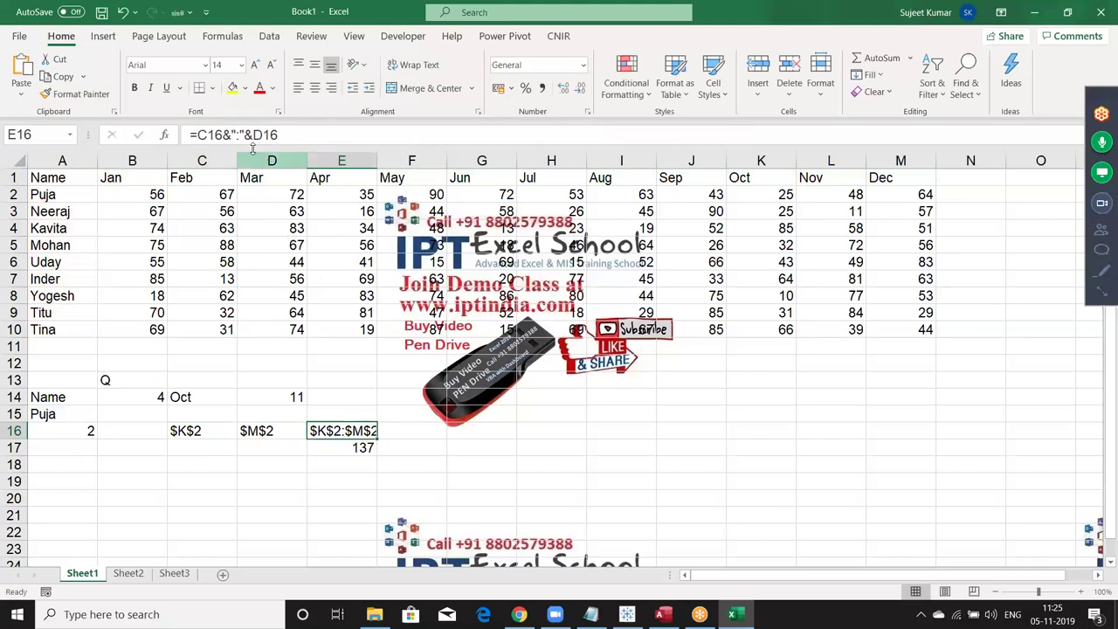
left_click(218, 134)
double_click(219, 135)
type("ADDRESS(MATCH(A15,A1:A10,0),MATCH(CHOOSE(B14,\"JAN\",\"Apr\",\"Jul\",\"Oct\"),A1:M1,0))")
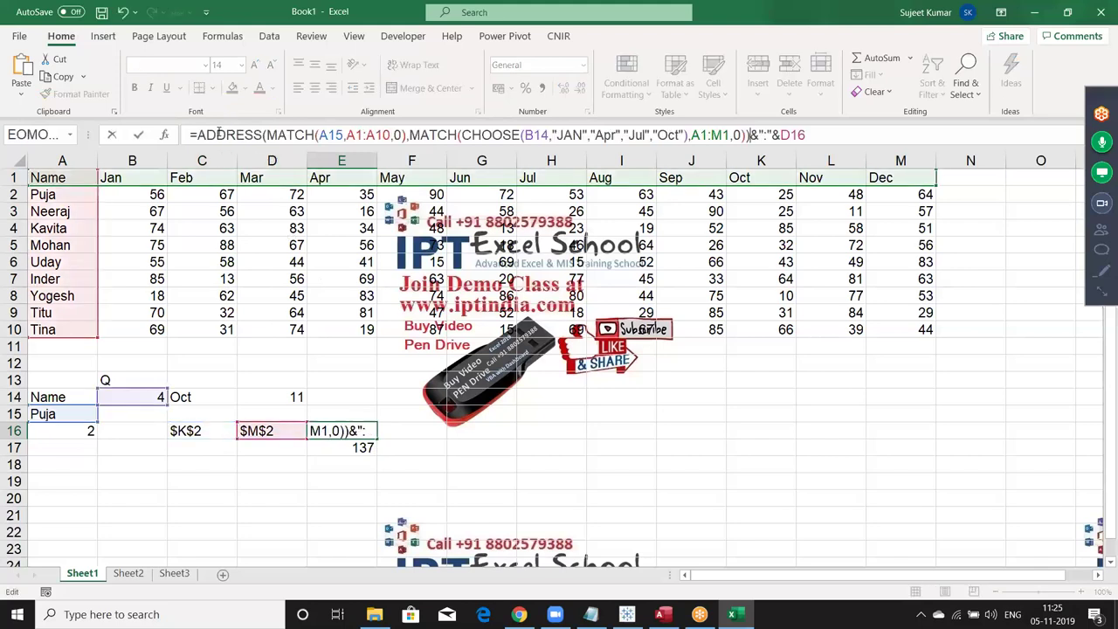
key("Return")
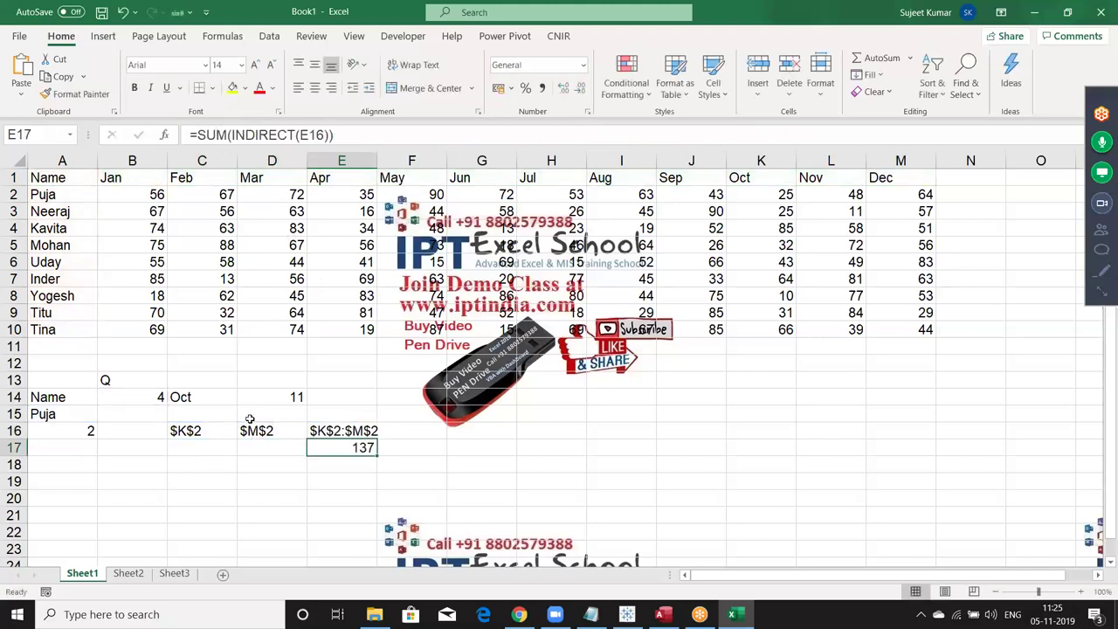
Replace the D16 reference in E16 with D16's ADDRESS formula, keeping $K$2:$M$2
left_click(249, 416)
double_click(262, 428)
key("ctrl+v")
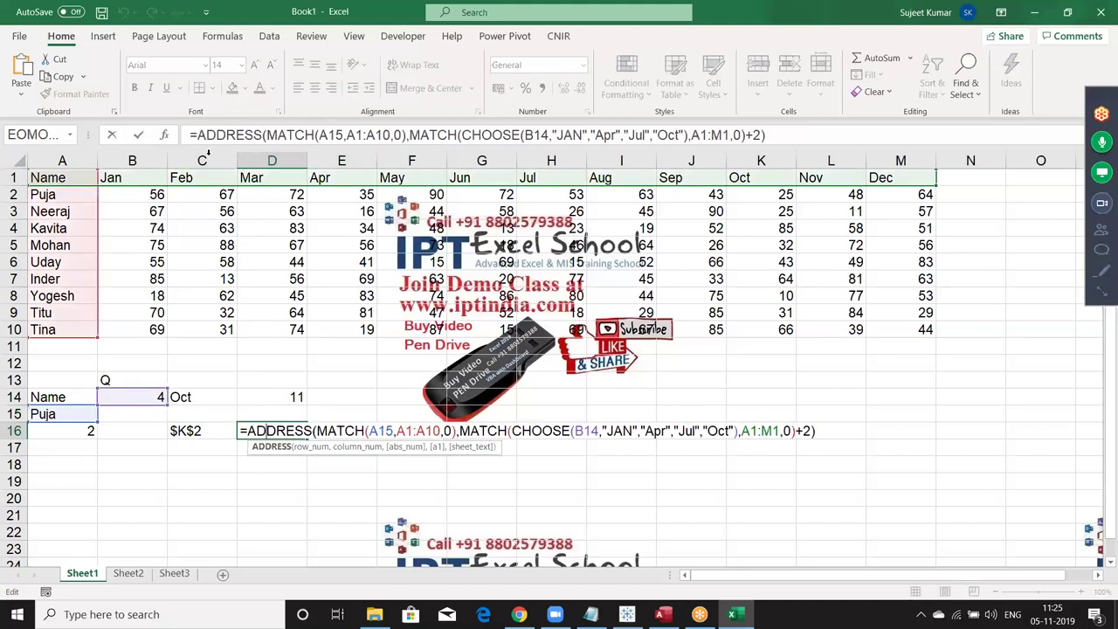
left_click_drag(201, 134, 272, 160)
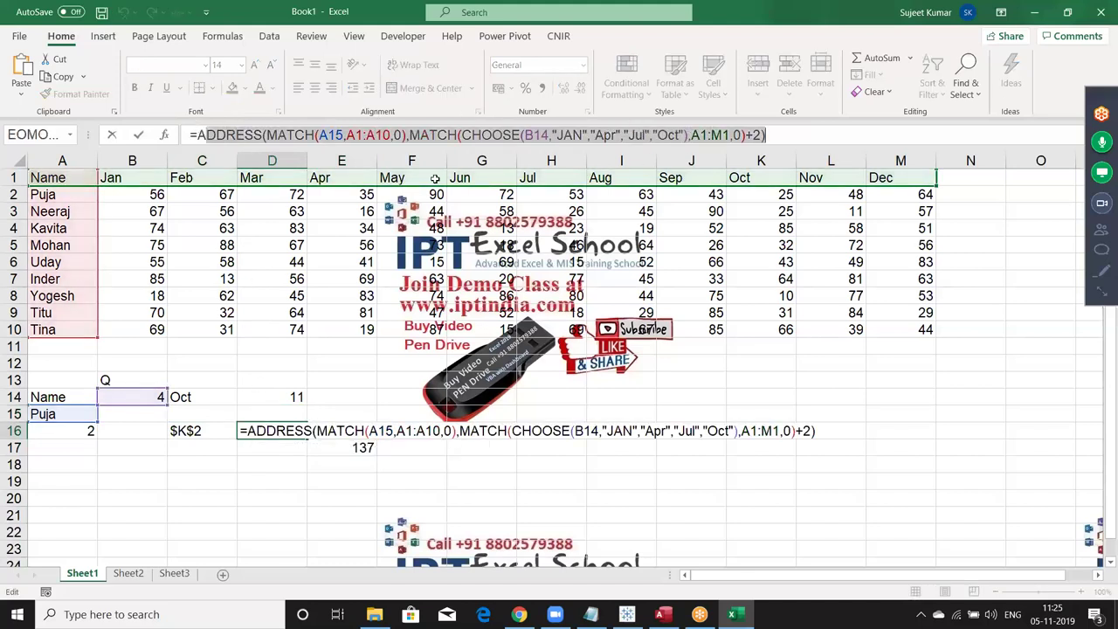
left_click_drag(198, 134, 871, 117)
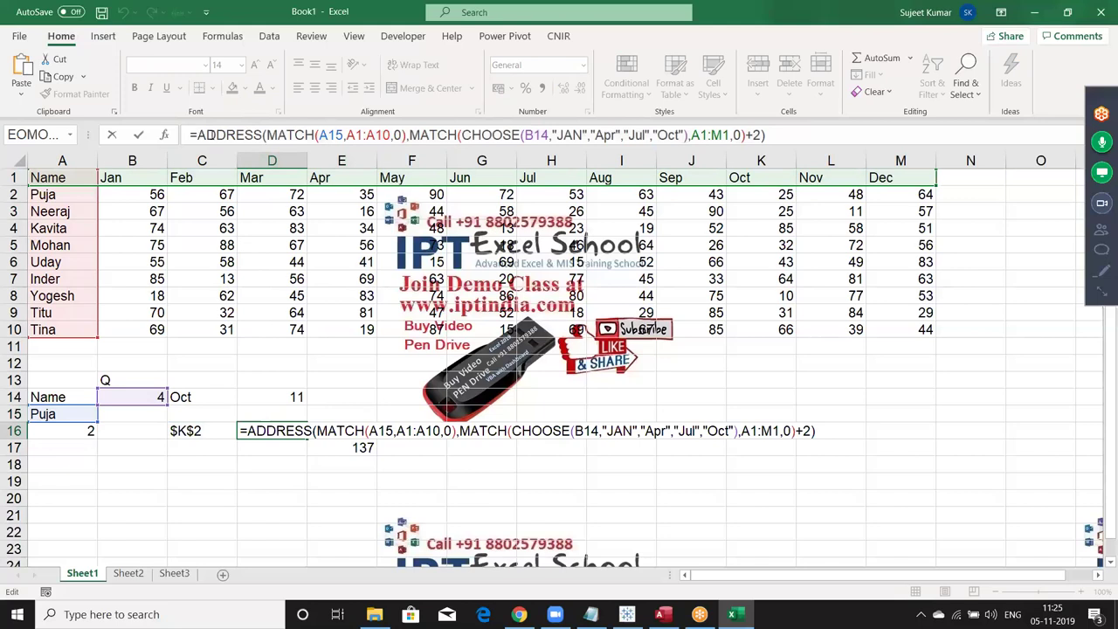
key("ctrl+Return")
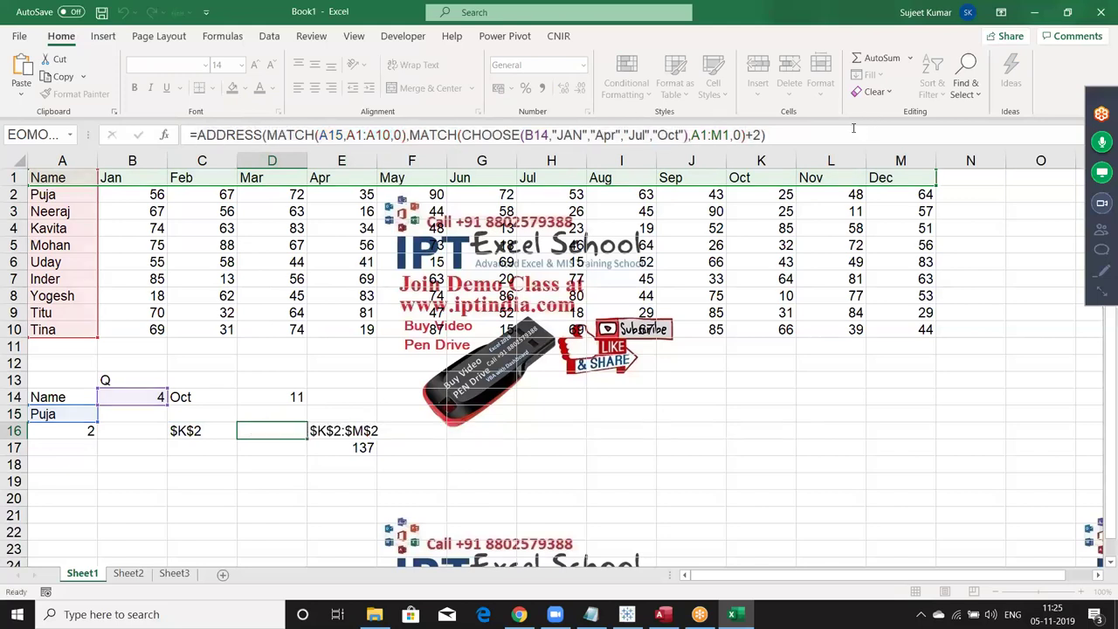
left_click(358, 432)
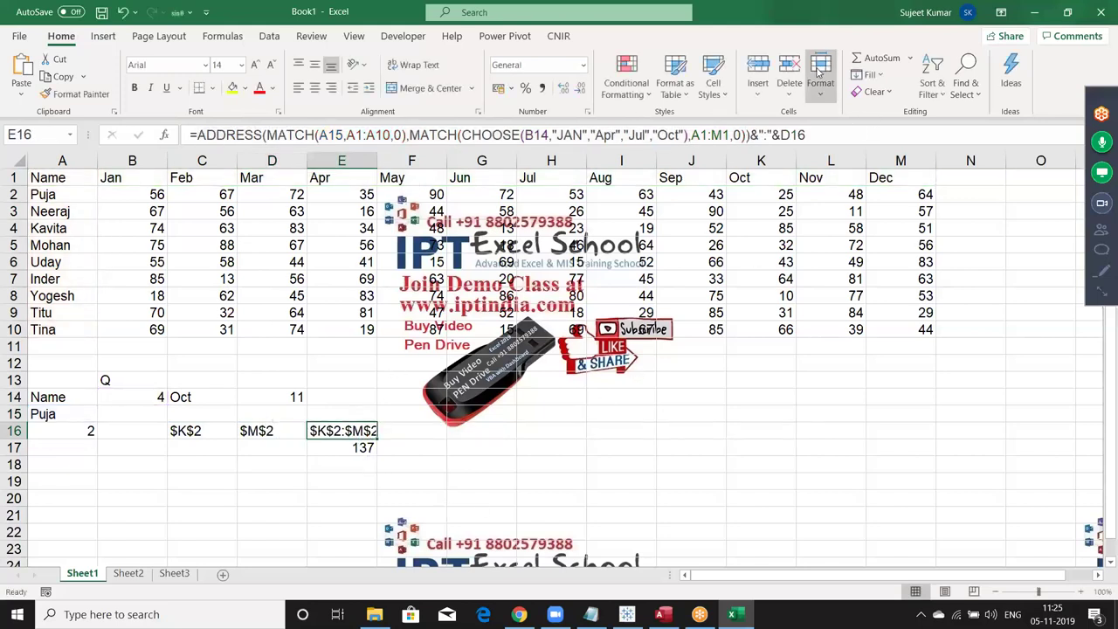
left_click(783, 134)
key("BackSpace")
key("BackSpace")
key("BackSpace")
type("+2)")
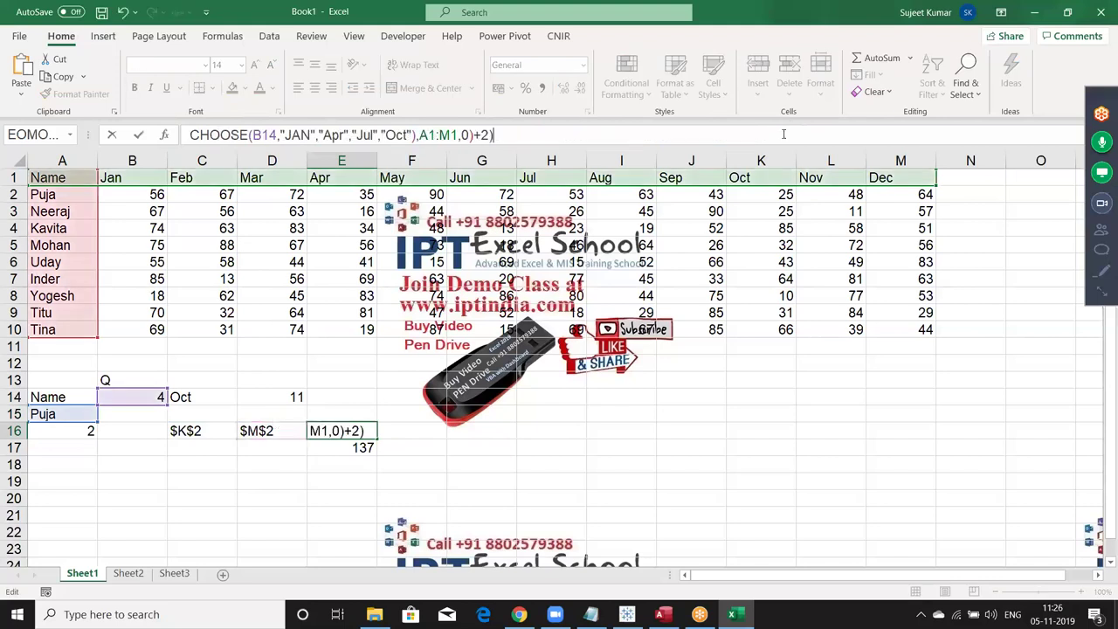
key("Return")
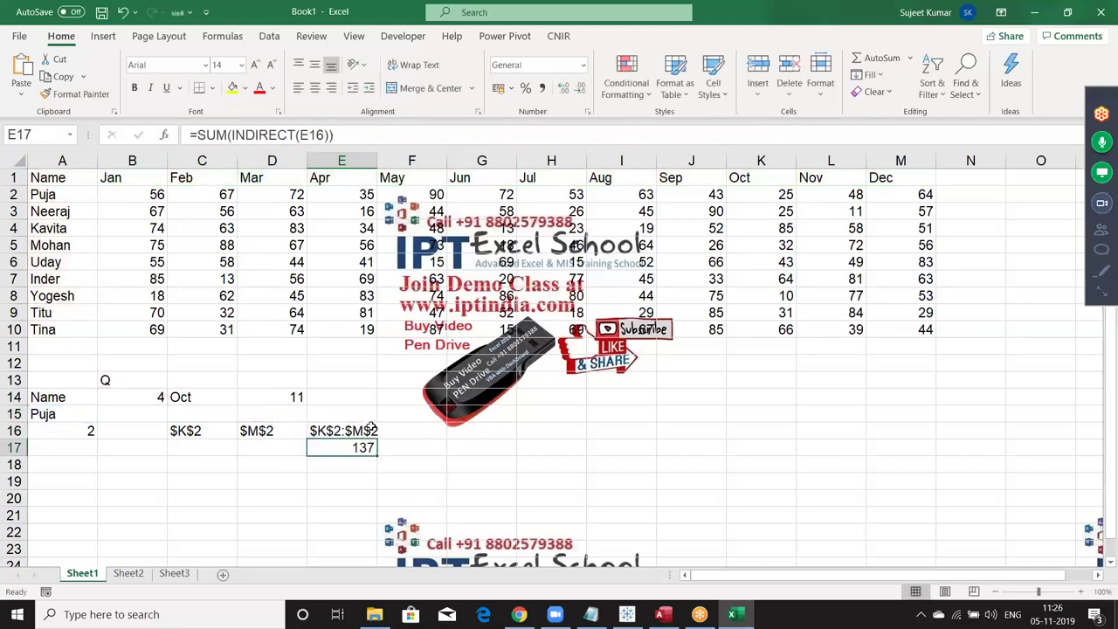
Paste E16's combined formula over the E16 reference inside E17's SUM(INDIRECT())
left_click(314, 429)
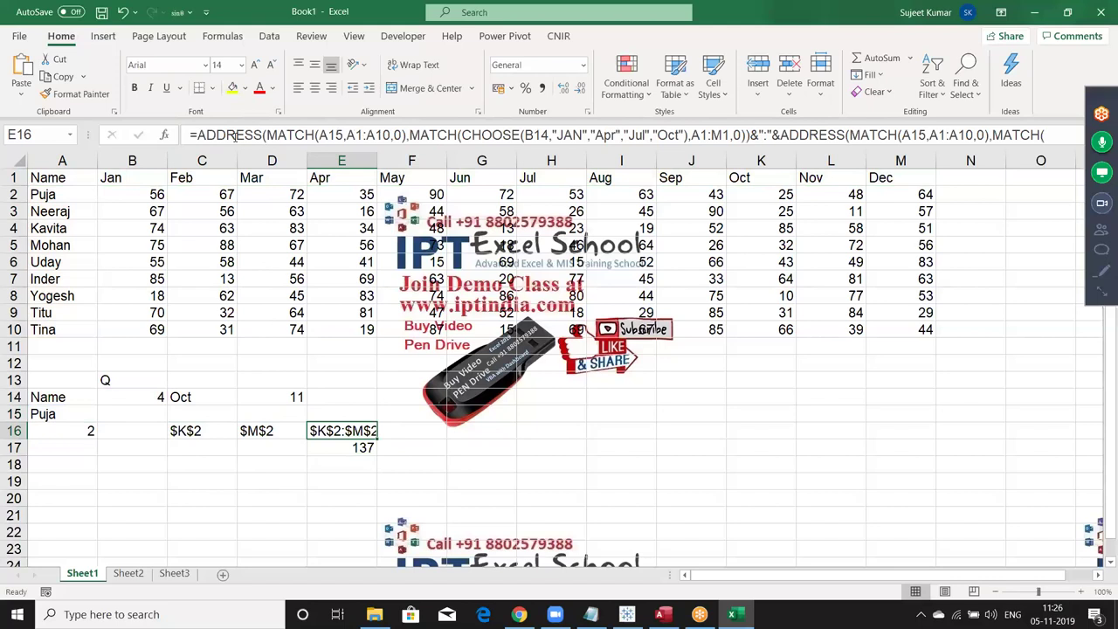
left_click(200, 134)
key("shift+End")
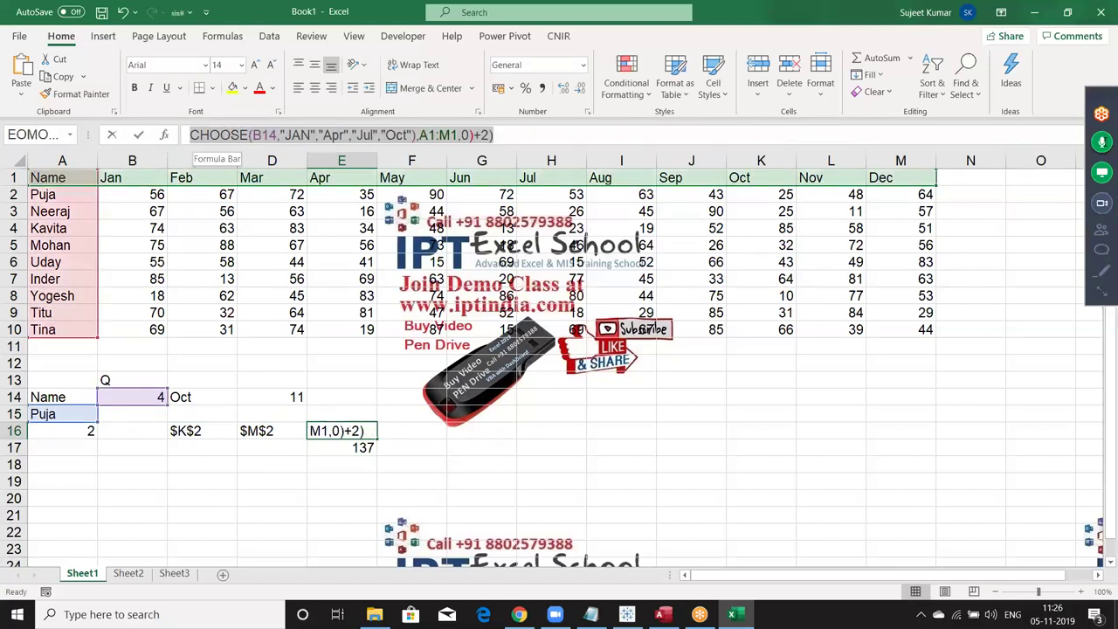
key("Escape")
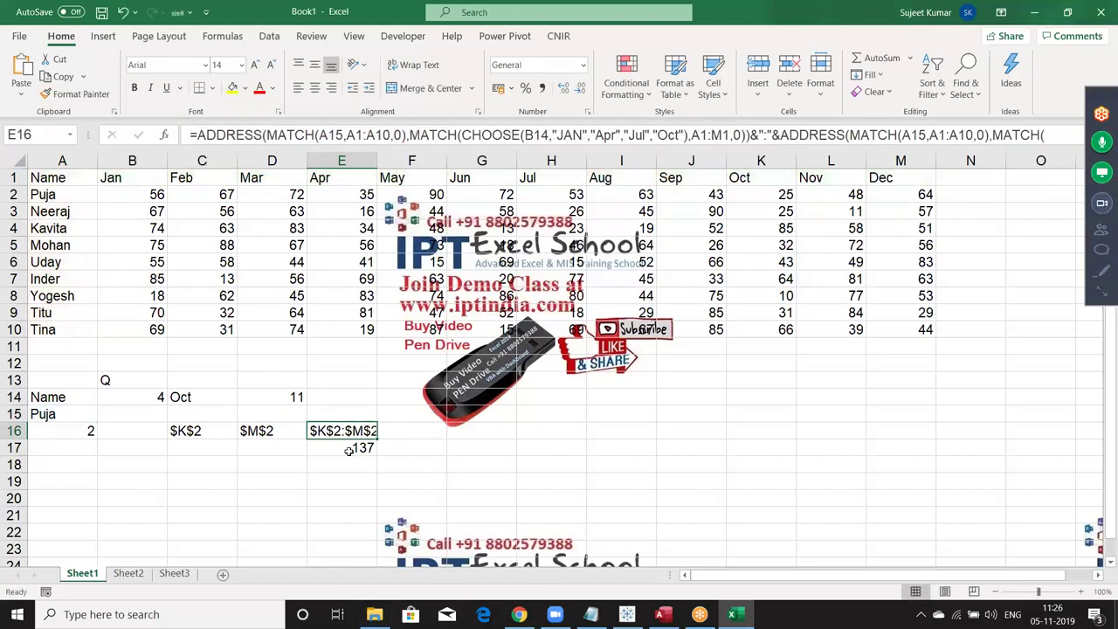
left_click(349, 449)
left_click(315, 135)
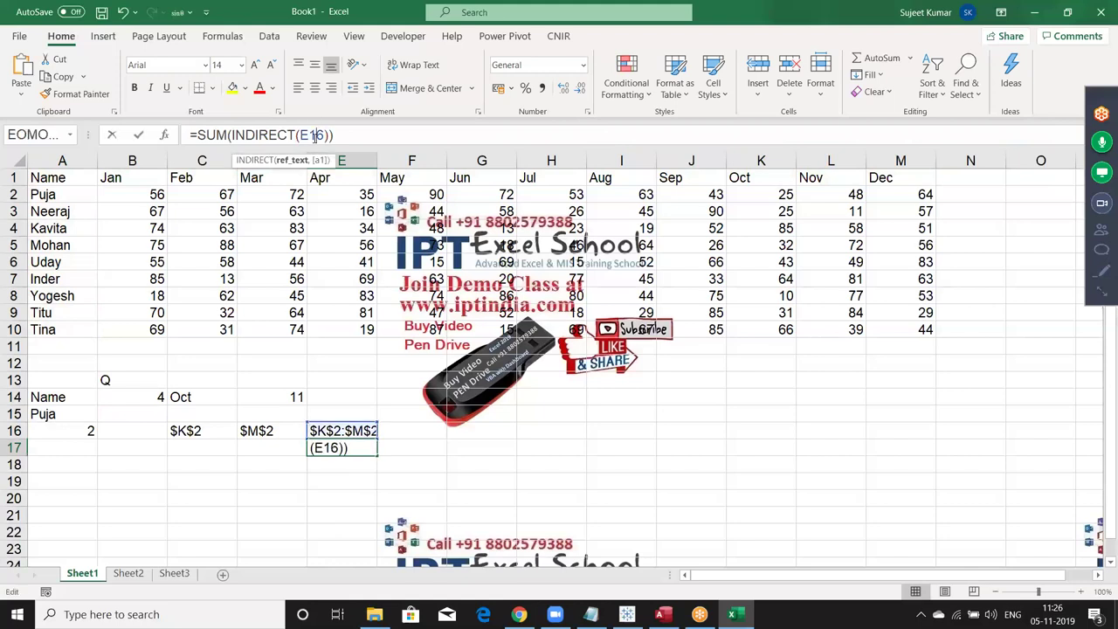
double_click(311, 135)
key("ctrl+v")
Confirm E17's self-contained total formula and copy it into B15
key("Return")
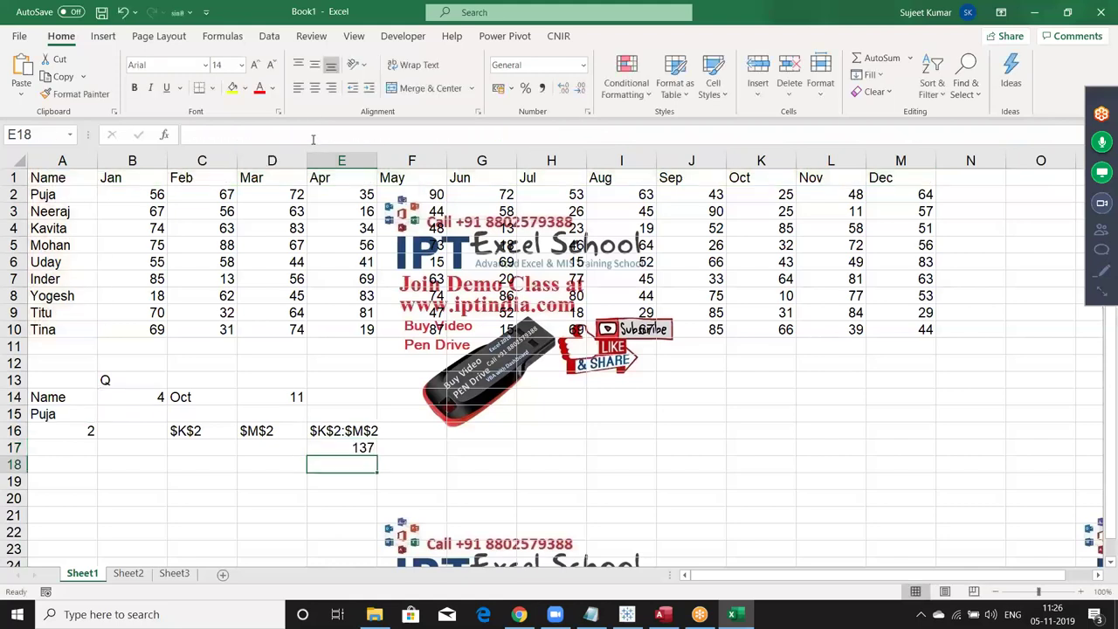
key("Up")
key("F2")
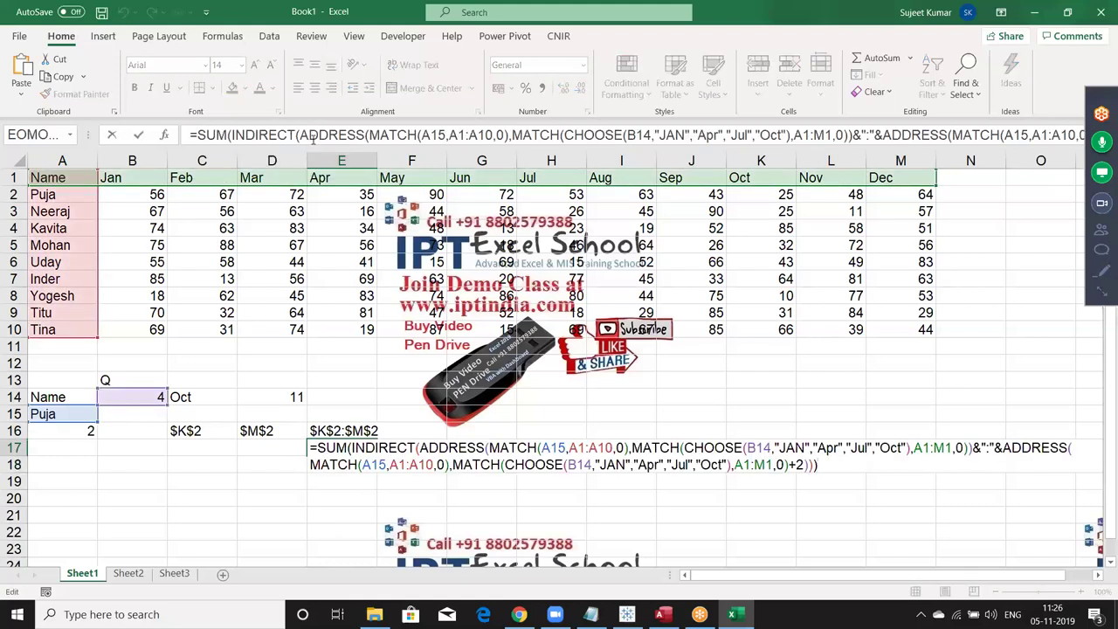
key("Escape")
key("ctrl+c")
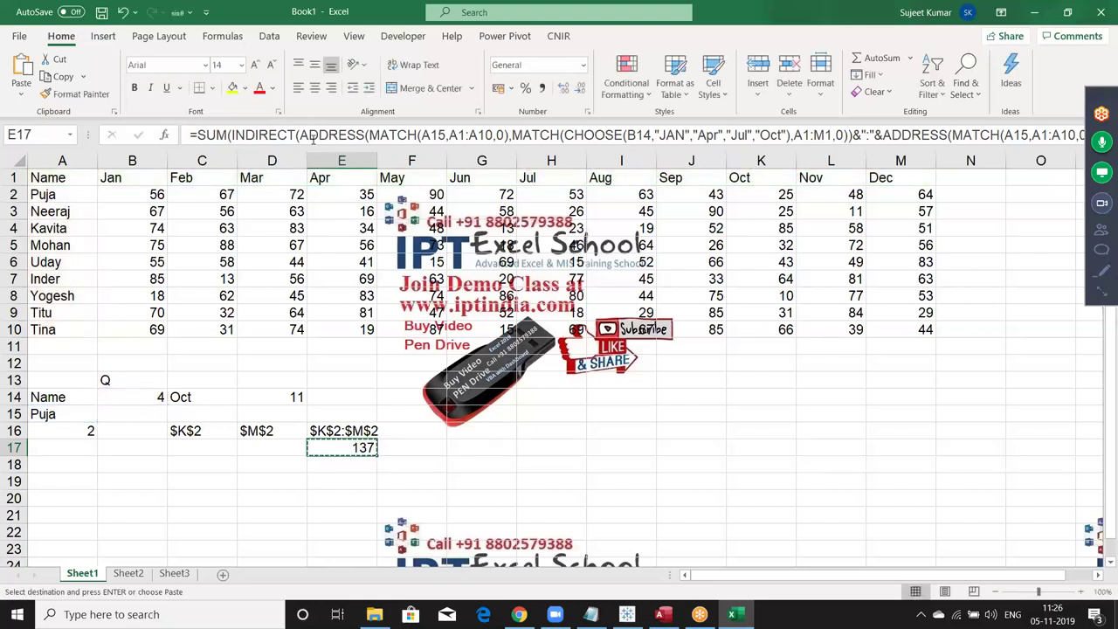
key("Left")
key("Left")
key("Left")
key("Up")
key("Up")
key("Return")
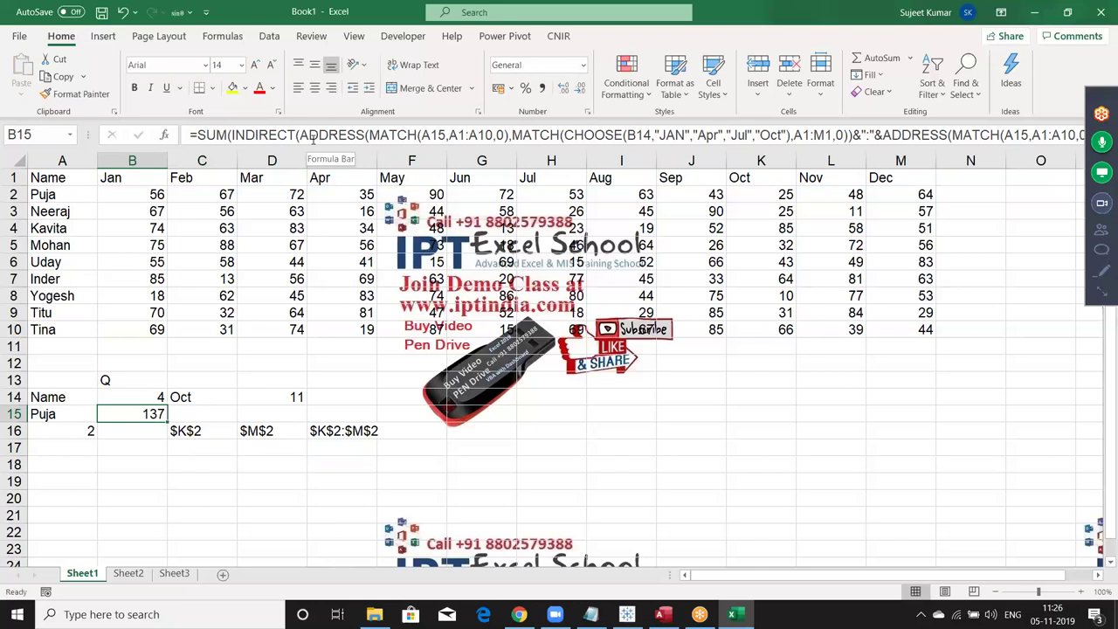
Try quarters 2, 1, 2, 3 and finally 4 in B14, so B15 totals 137
key("Up")
type("2")
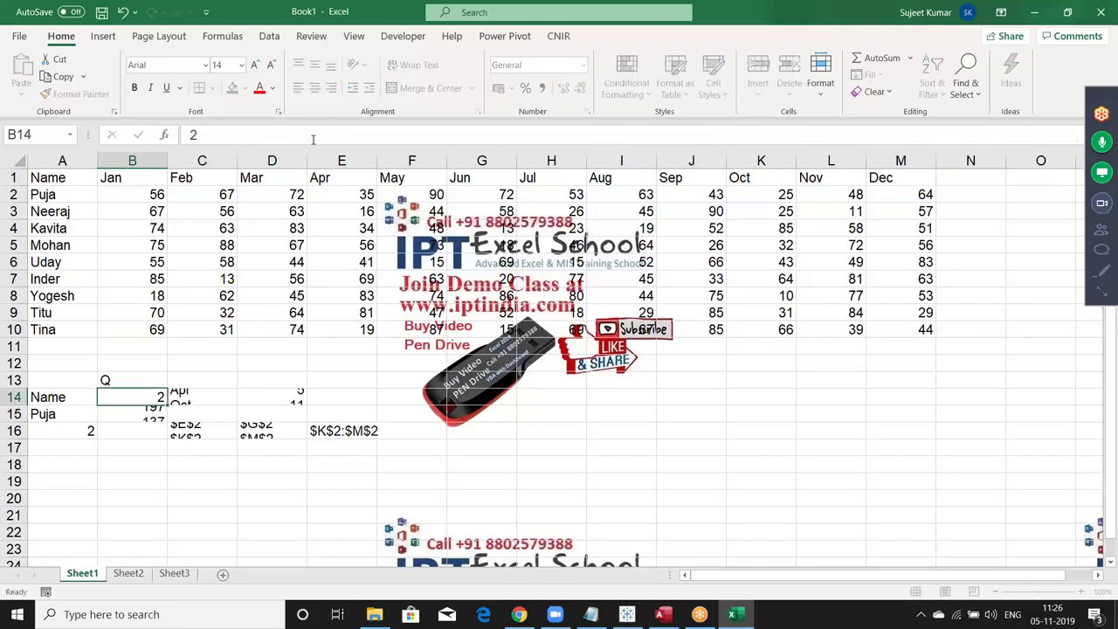
key("Return")
key("Up")
type("1")
key("Return")
key("Up")
type("2")
key("Return")
key("Up")
type("3")
key("Return")
key("Up")
type("4")
key("Return")
key("Left")
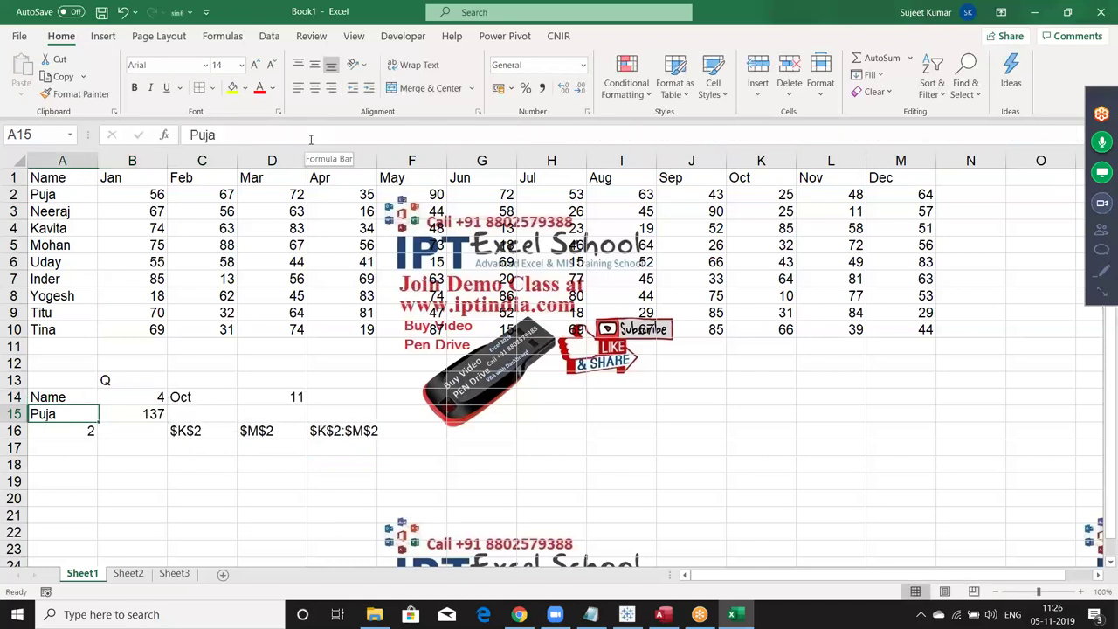
Enter inder in A15 so B15 totals 208, then show C14's CHOOSE formula
type("inder")
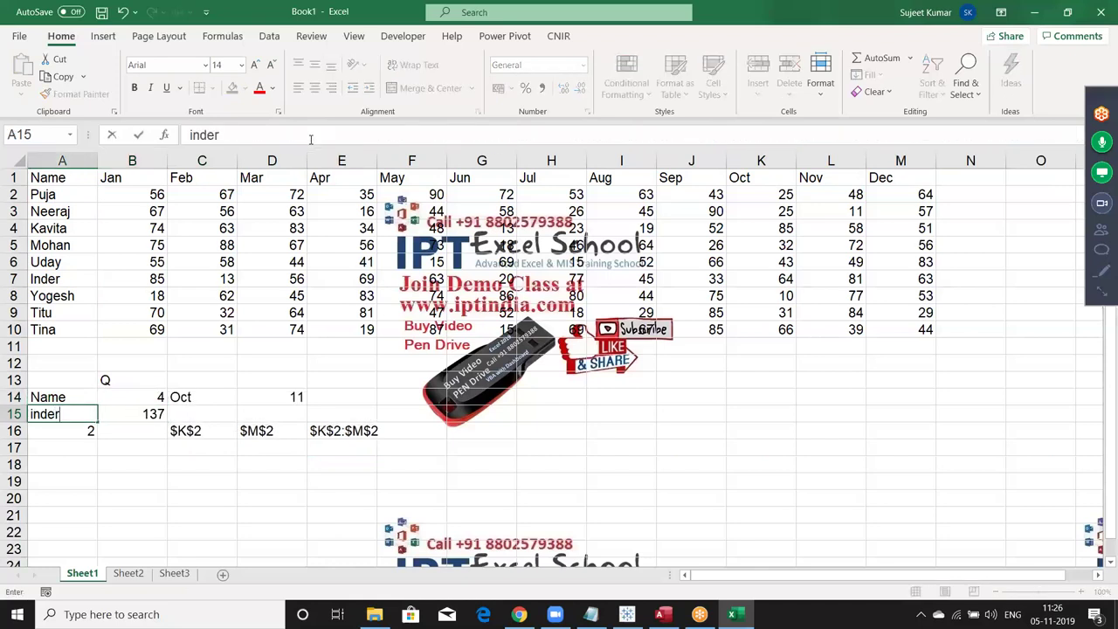
key("Return")
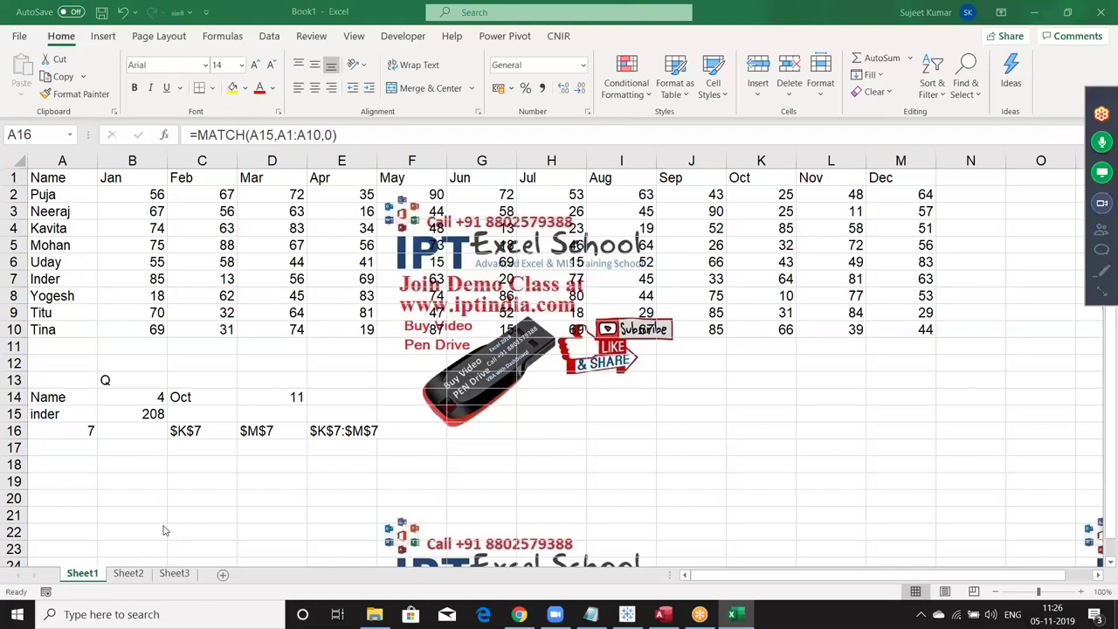
double_click(178, 397)
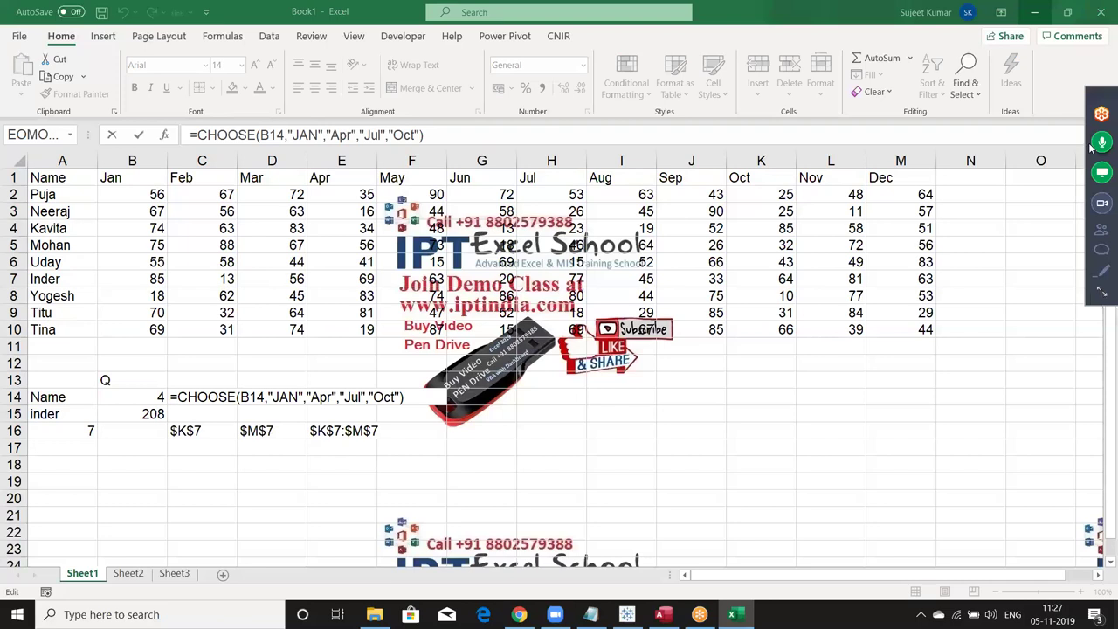
Toggle the meeting mic, close C14's CHOOSE formula keeping Oct, and select B15
left_click(1094, 145)
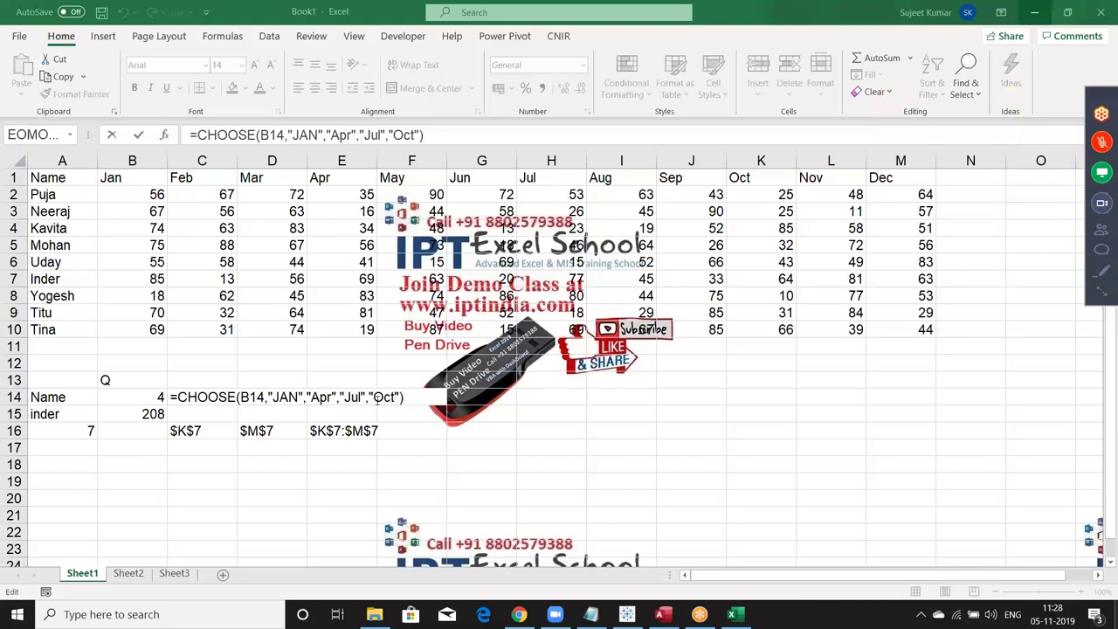
key("ctrl+alt+a")
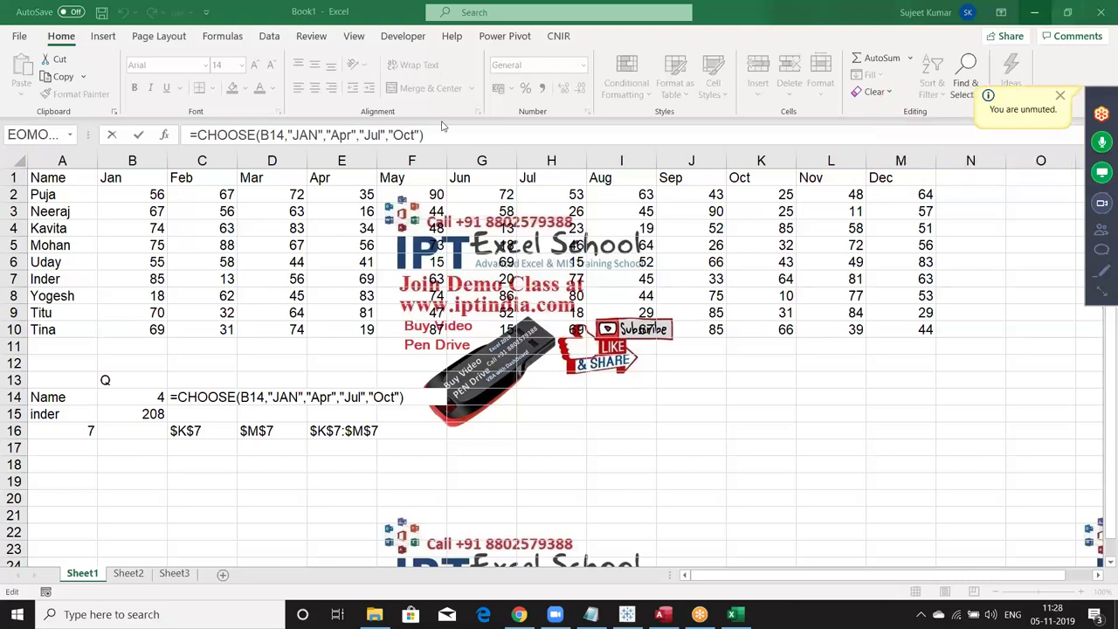
key("F2")
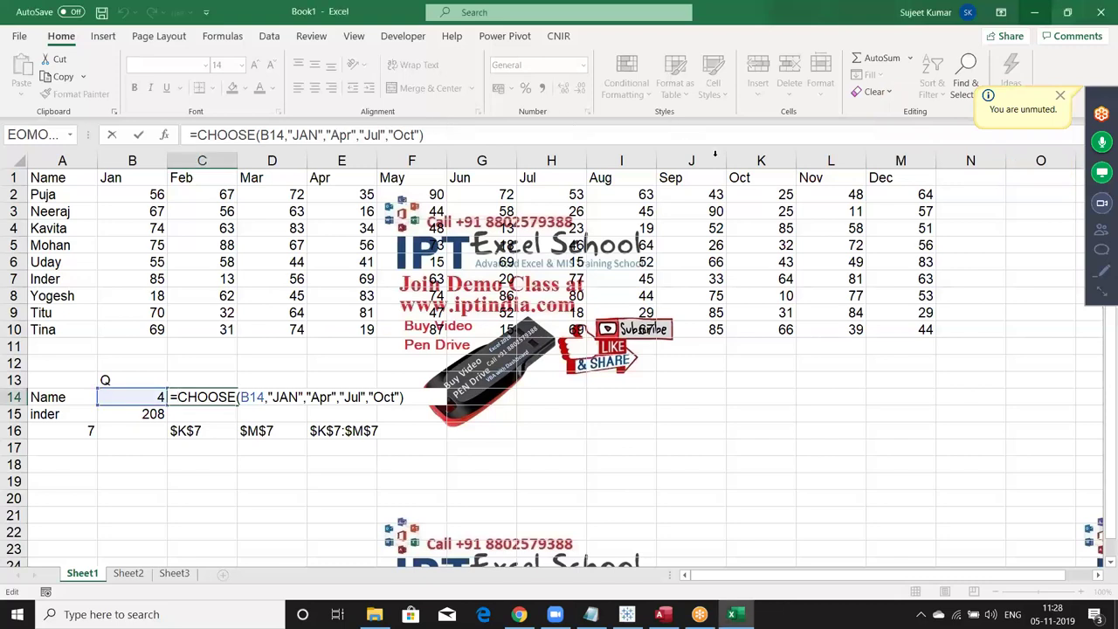
key("ctrl+Return")
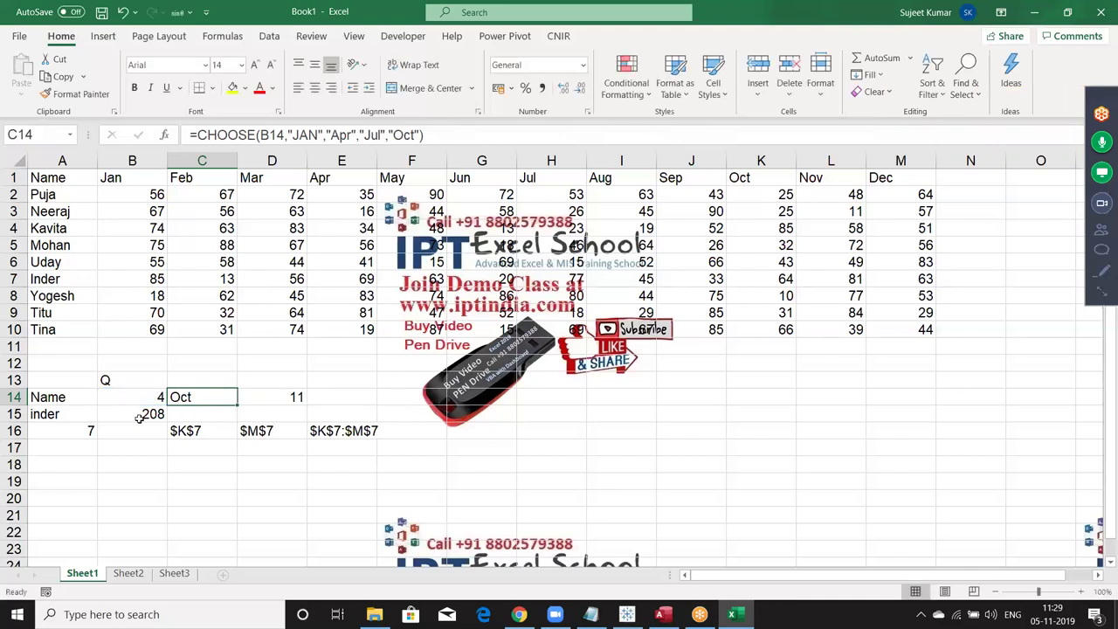
left_click(140, 416)
Close B15's formula unchanged at 208 and select A16's MATCH formula
key("F2")
key("ctrl+Return")
left_click(89, 434)
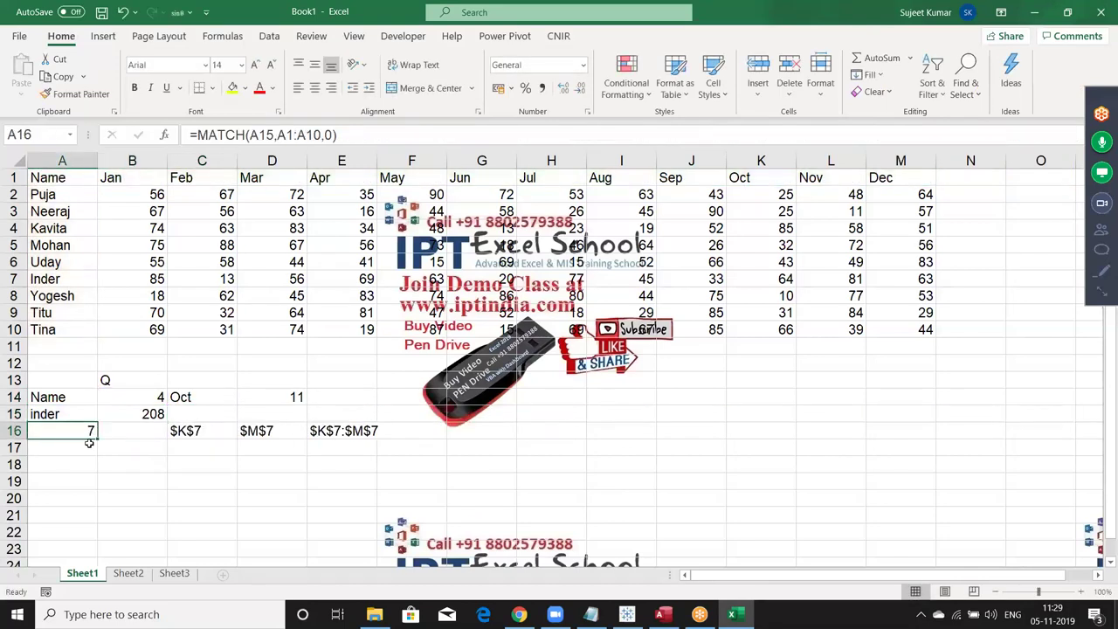
Browse the Formulas tab's Lookup & Reference function list from below the table
left_click(139, 509)
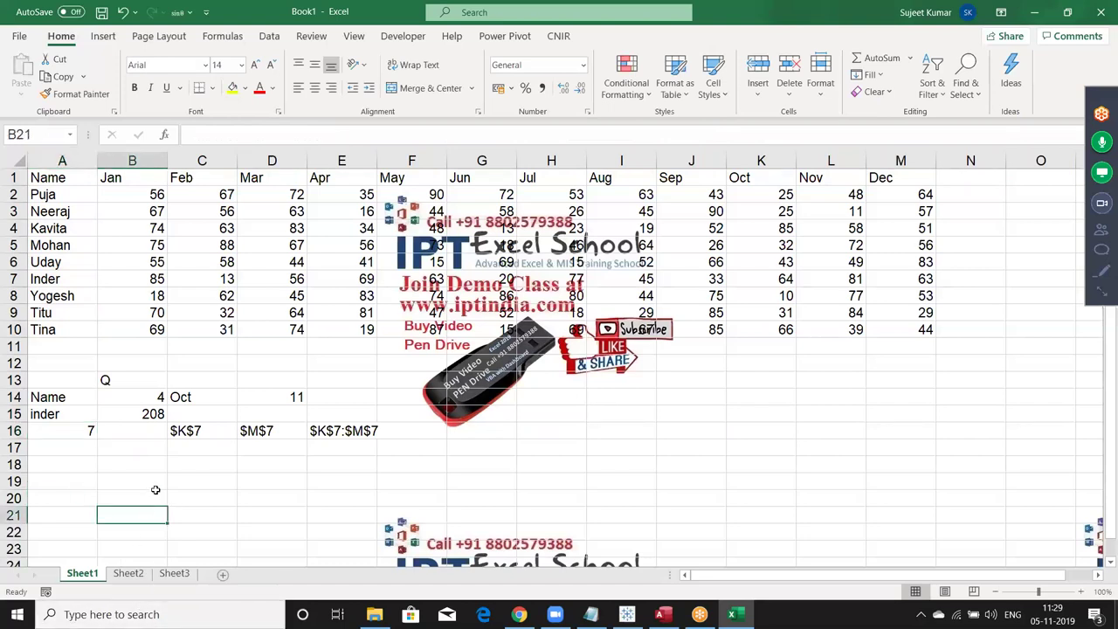
scroll(162, 494, "down", 4)
scroll(143, 437, "down", 1)
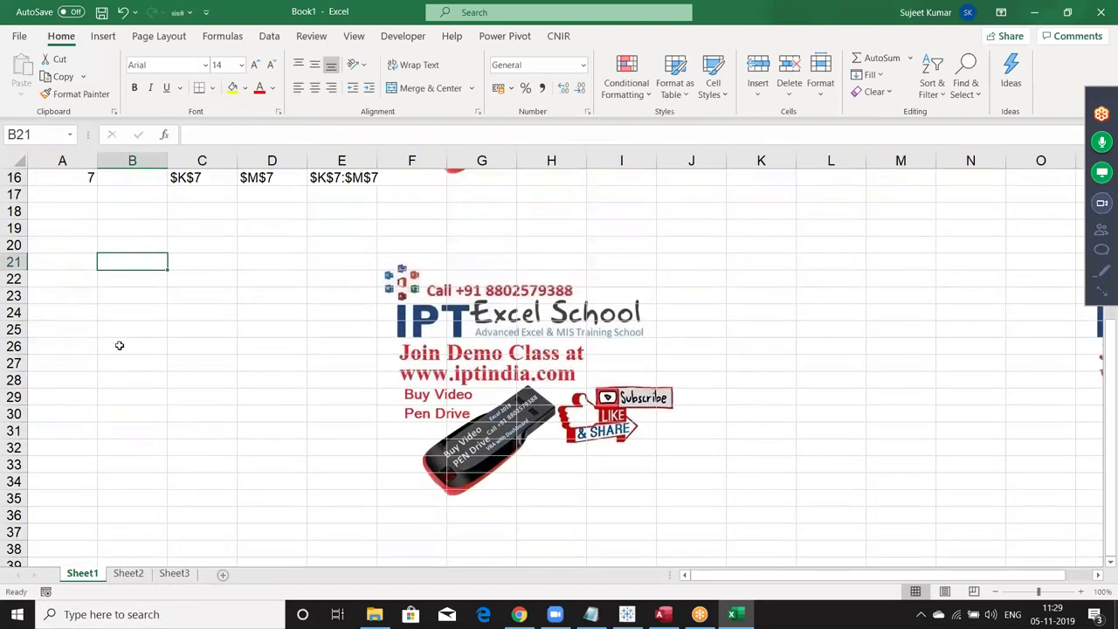
left_click_drag(62, 311, 131, 296)
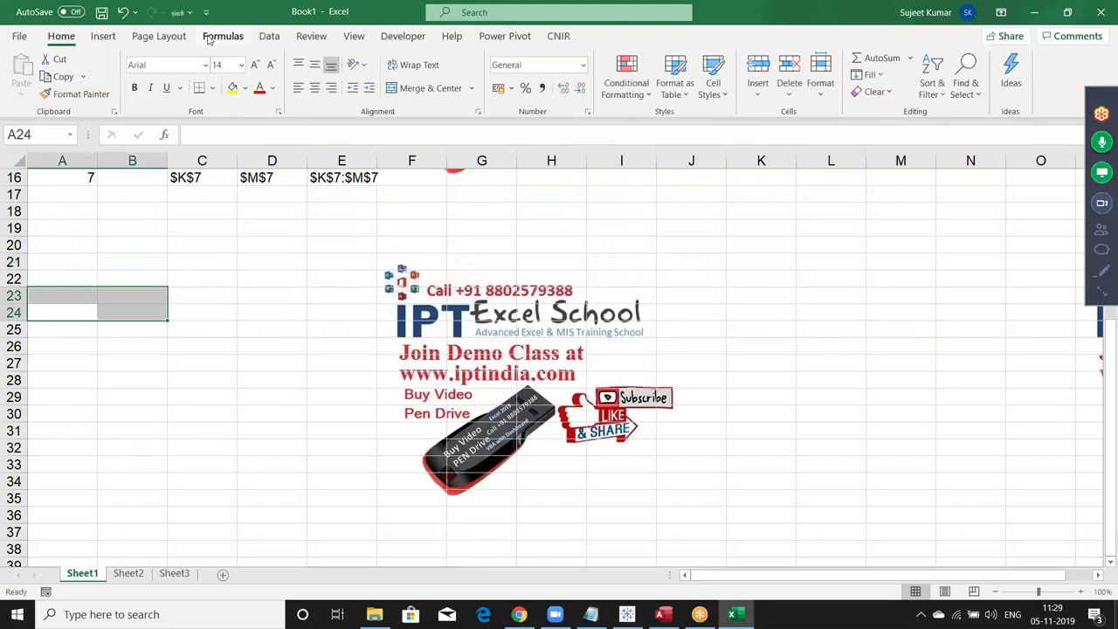
left_click(208, 38)
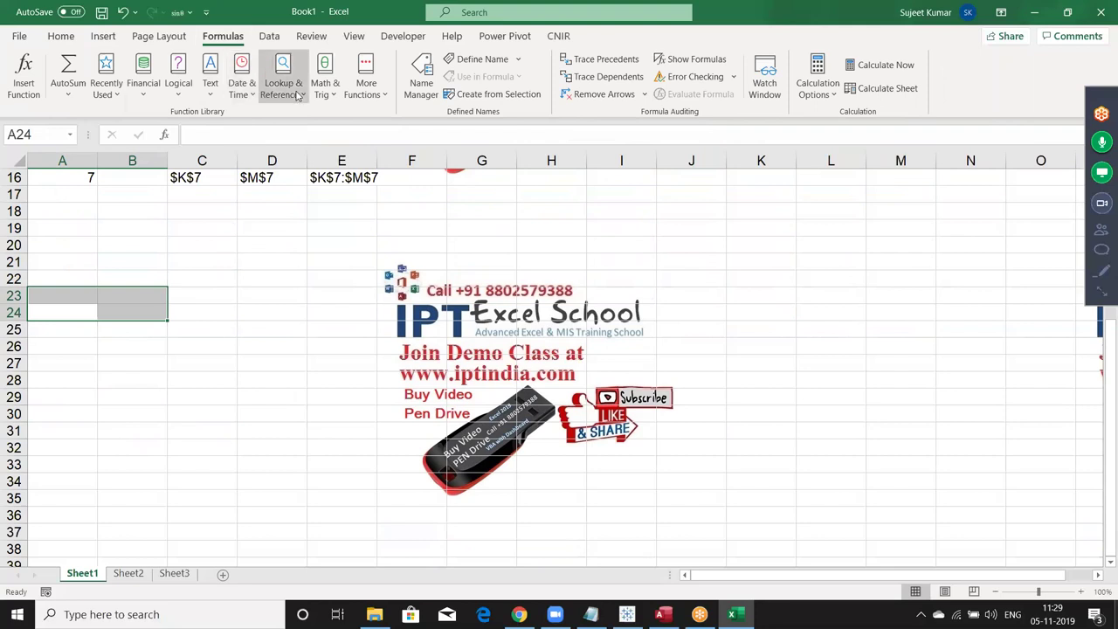
left_click(298, 94)
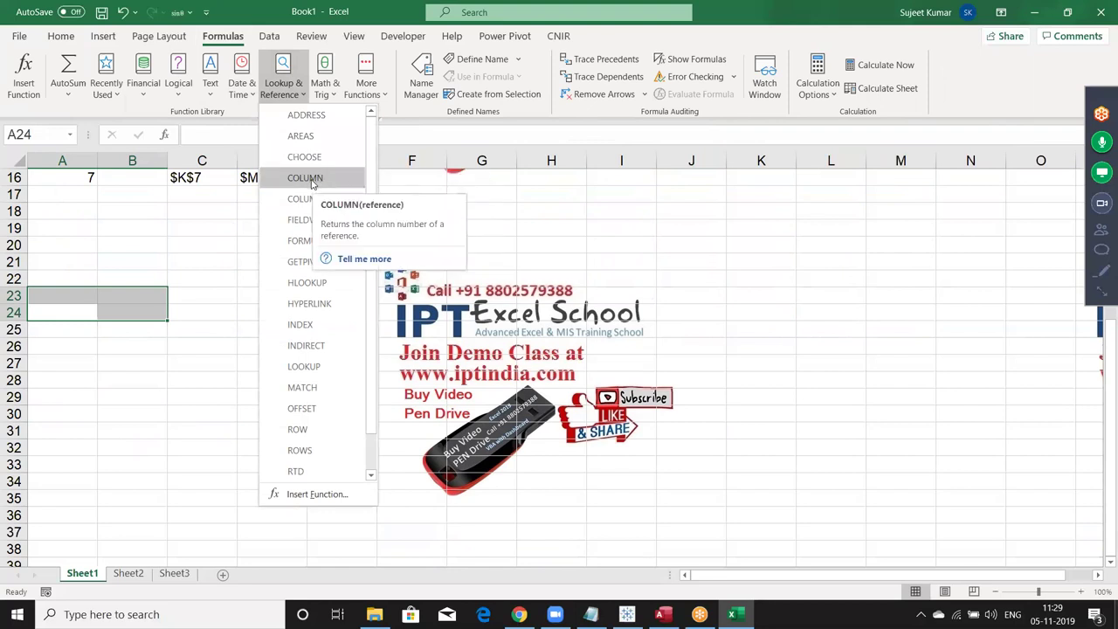
left_click(79, 296)
left_click(61, 246)
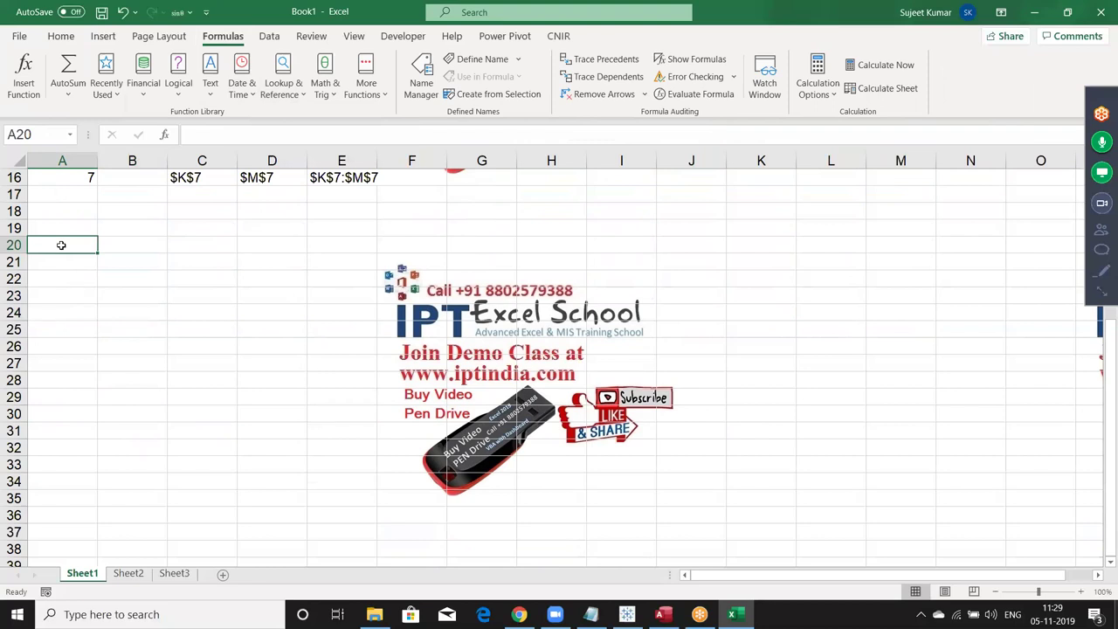
Try =ROW() then =ROW(F18) in A20 (20, then 18), clear it, and go to Sheet2
type("=row(")
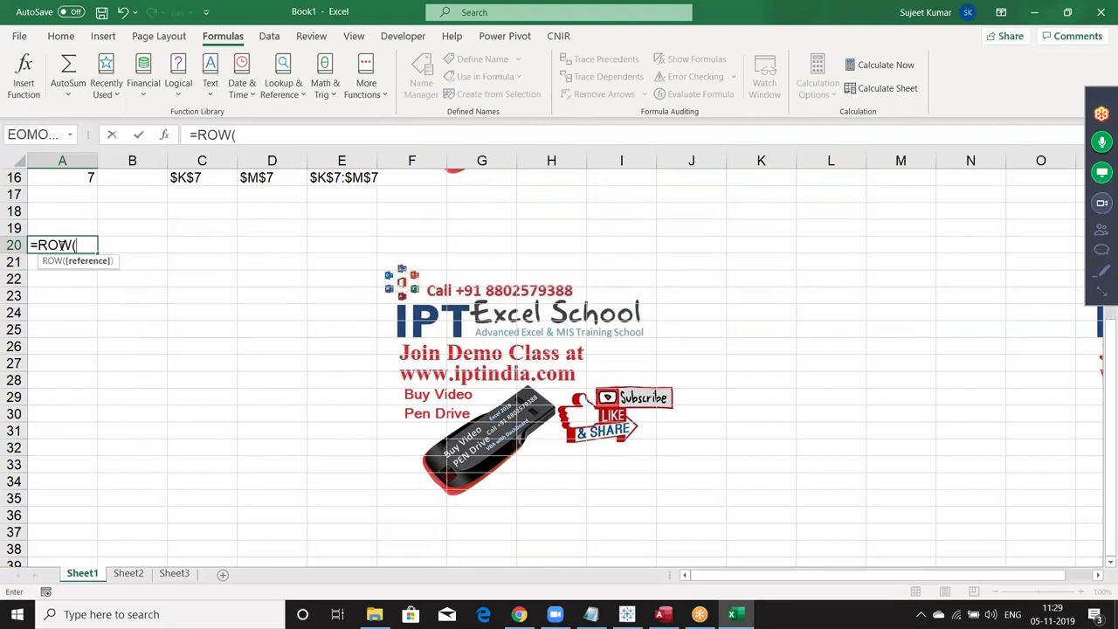
type(")")
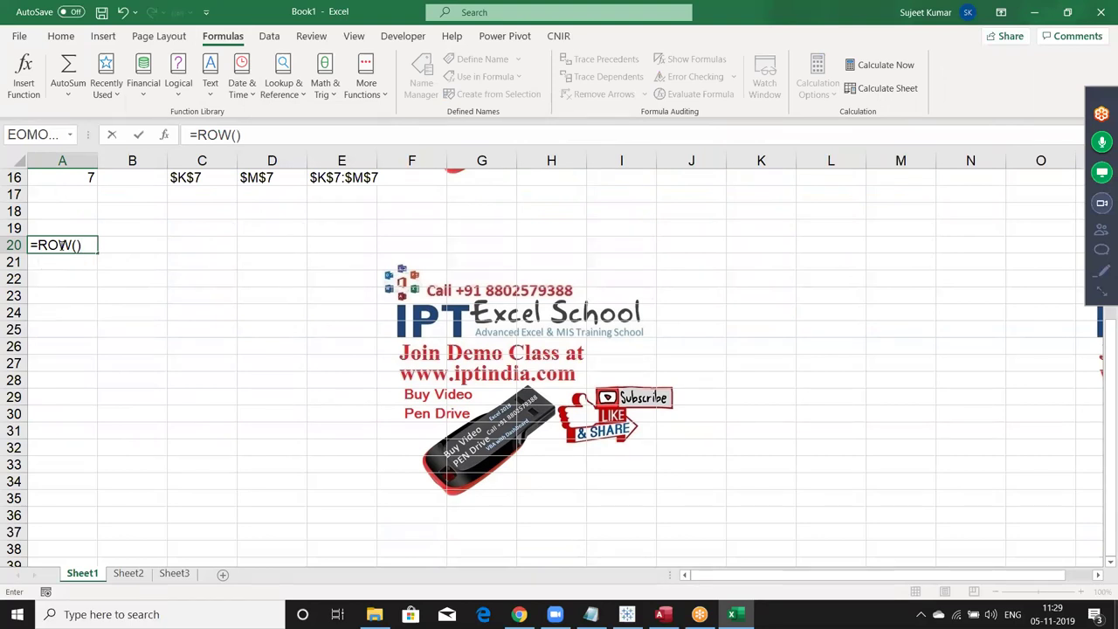
key("ctrl+Return")
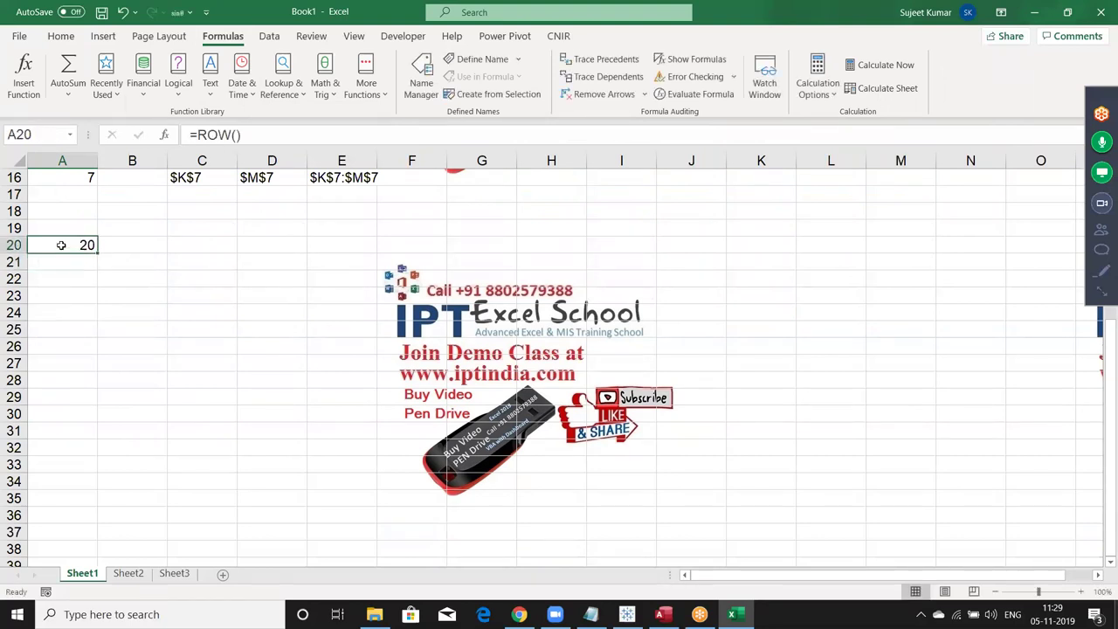
double_click(61, 244)
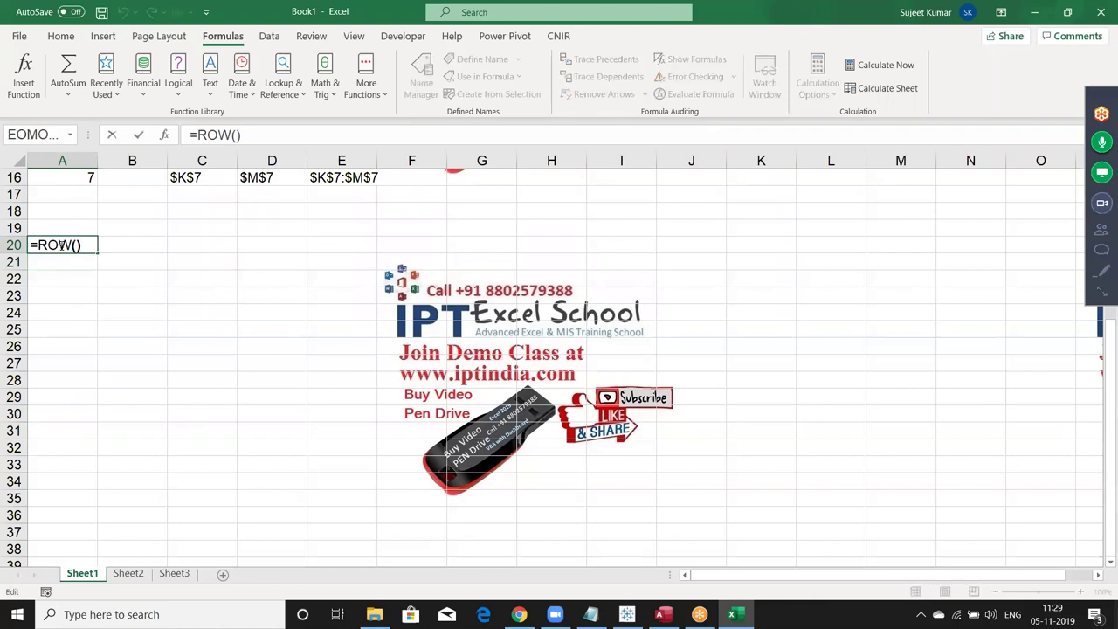
left_click(392, 208)
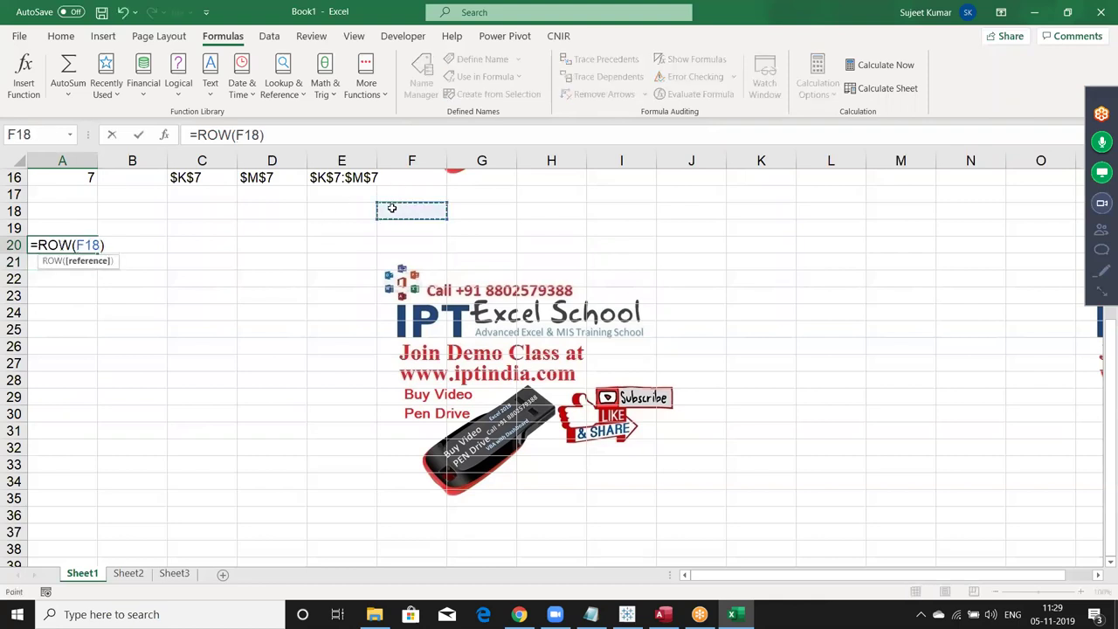
key("Return")
key("Up")
key("Delete")
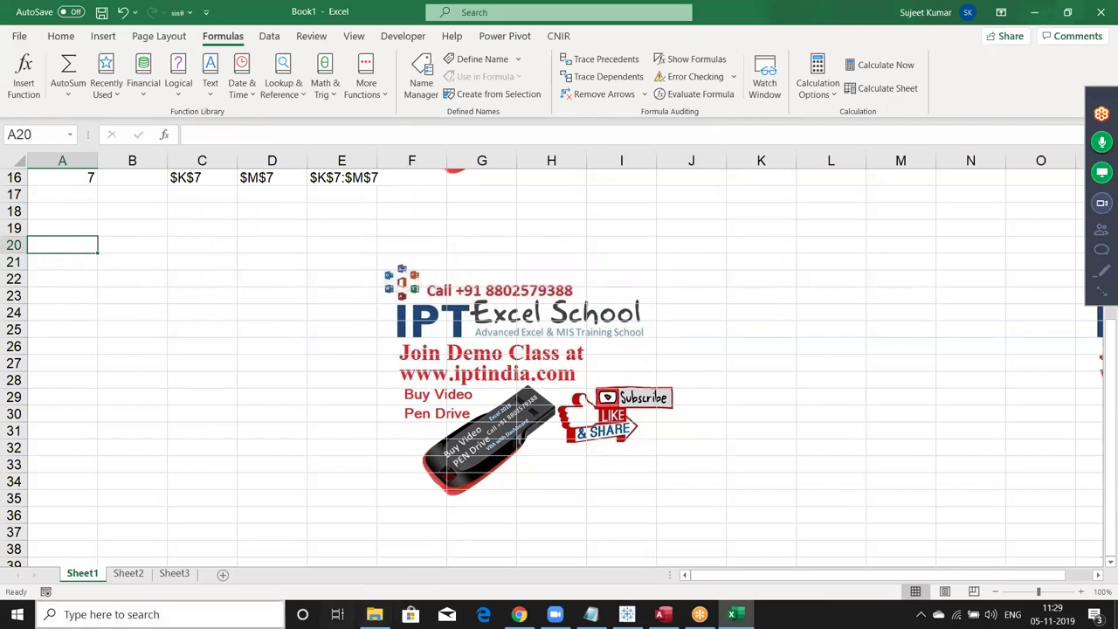
left_click(127, 574)
Enter 1 and 2 in A1:A2 and extend the series down to 124 in A124
type("1")
key("Return")
type("2")
key("ctrl+Return")
key("shift+Up")
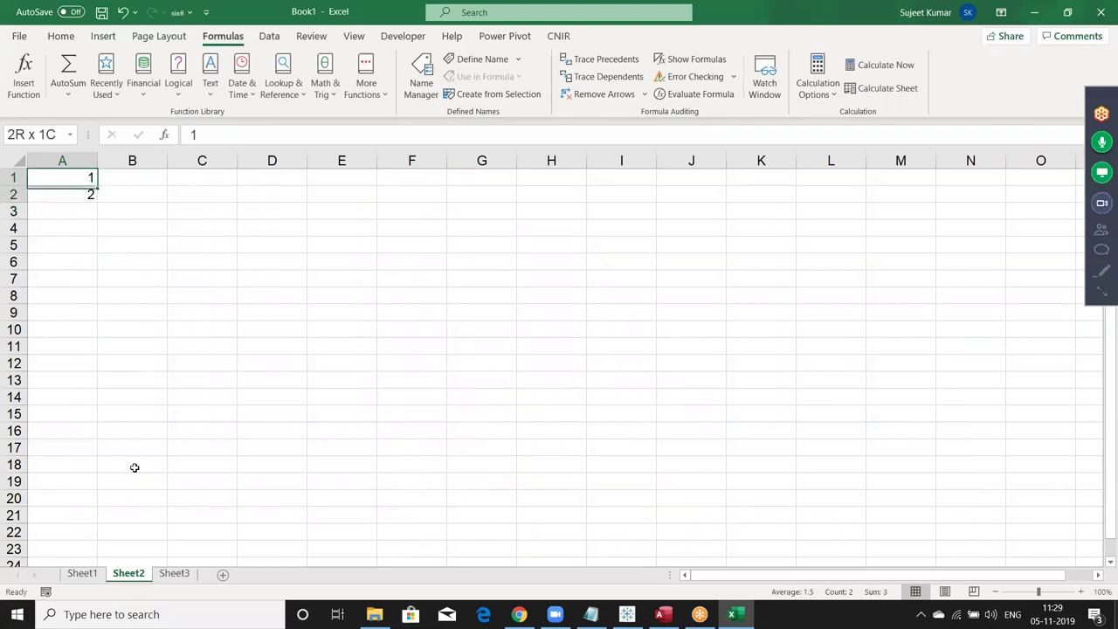
left_click_drag(98, 218, 98, 301)
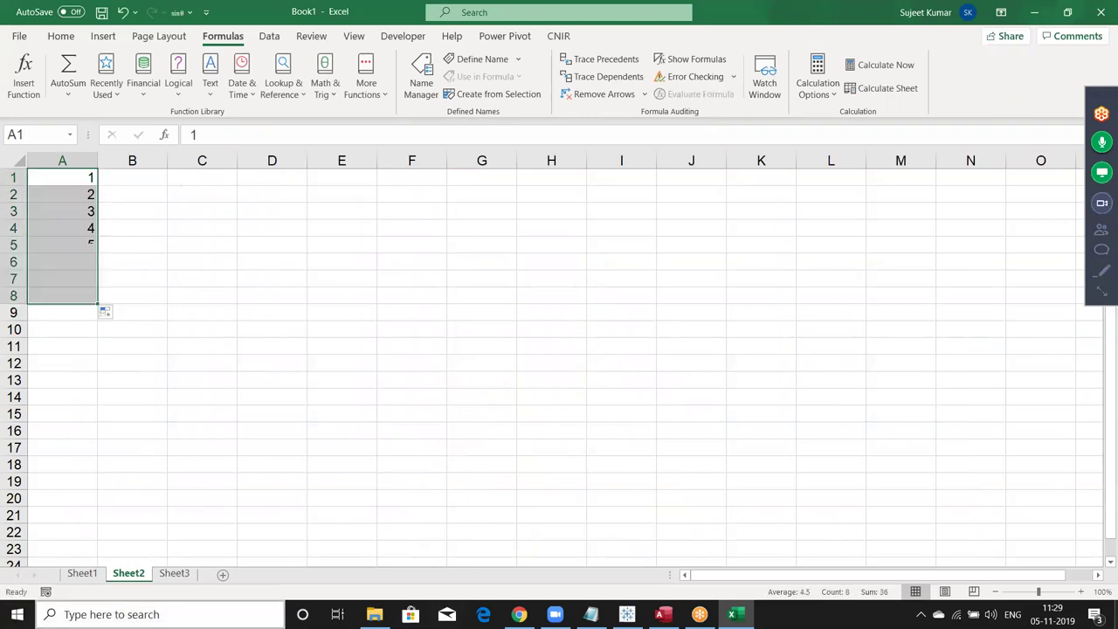
key("super+s")
key("Escape")
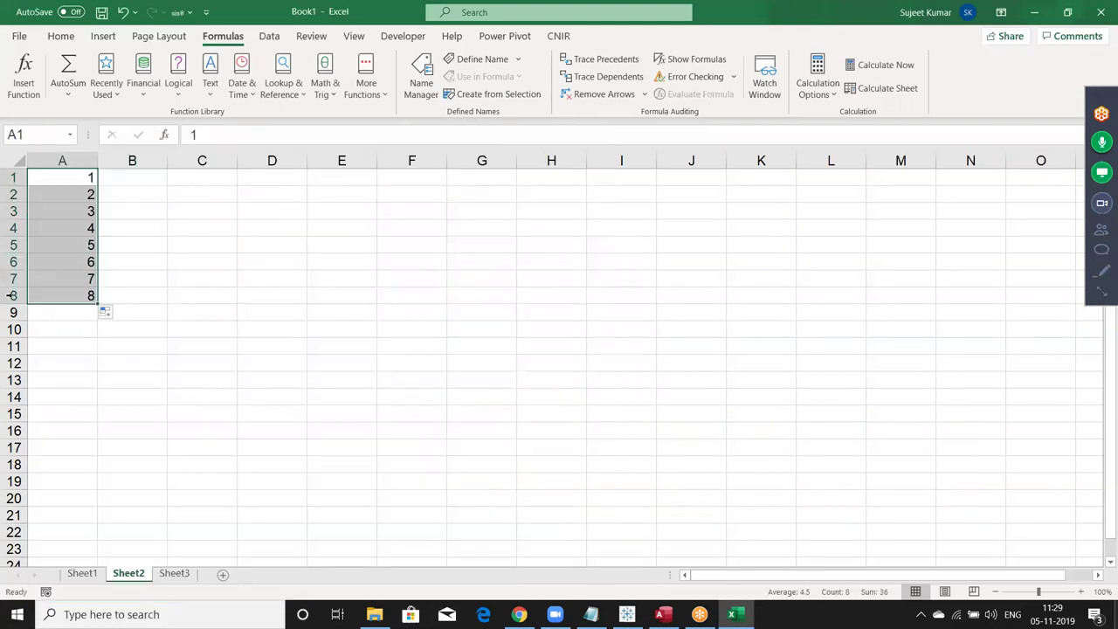
left_click_drag(98, 302, 98, 559)
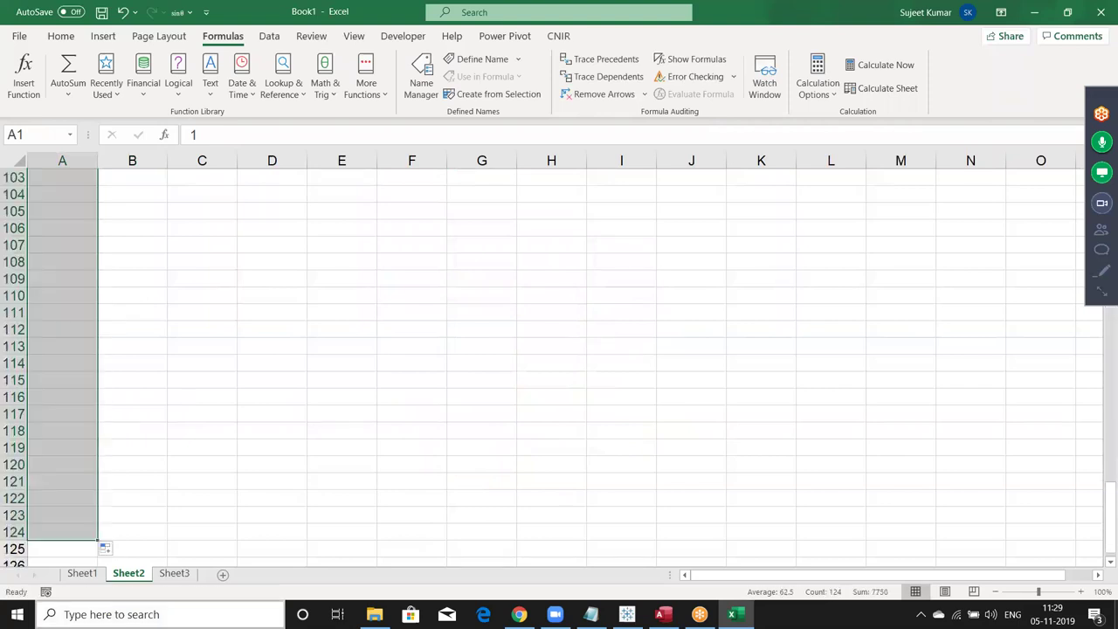
Delete rows 8–15 so the numbering skips from 7 to 16
scroll(559, 367, "up", 20)
scroll(559, 367, "up", 7)
left_click(62, 228)
key("Down")
key("Down")
key("Down")
key("Down")
left_click_drag(13, 296, 13, 414)
key("ctrl+minus")
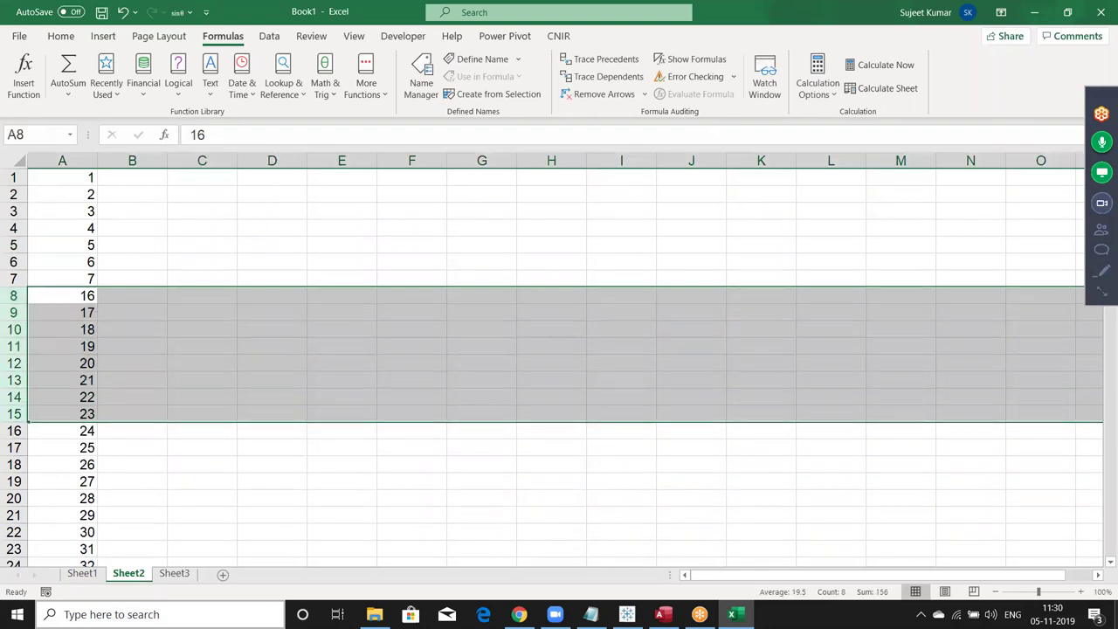
Step through column A to confirm the numbers jump from 7 to 16
left_click(62, 279)
key("ctrl+space")
key("ctrl+Home")
key("Down")
key("Down")
key("Down")
key("Down")
key("Down")
key("Down")
key("shift+Down")
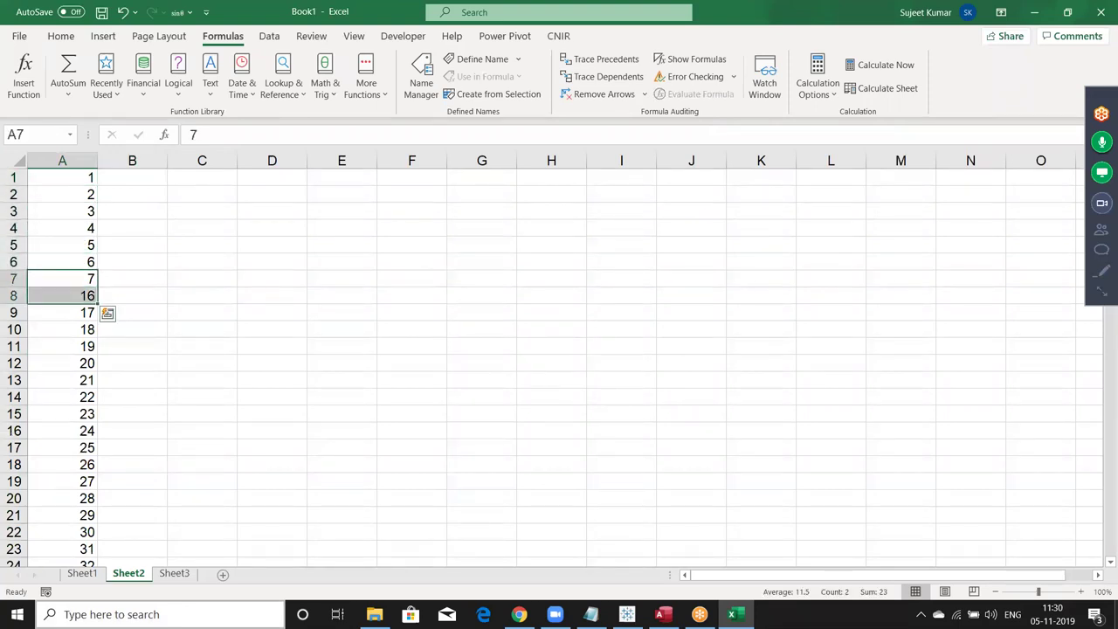
key("Up")
key("Up")
key("ctrl+Home")
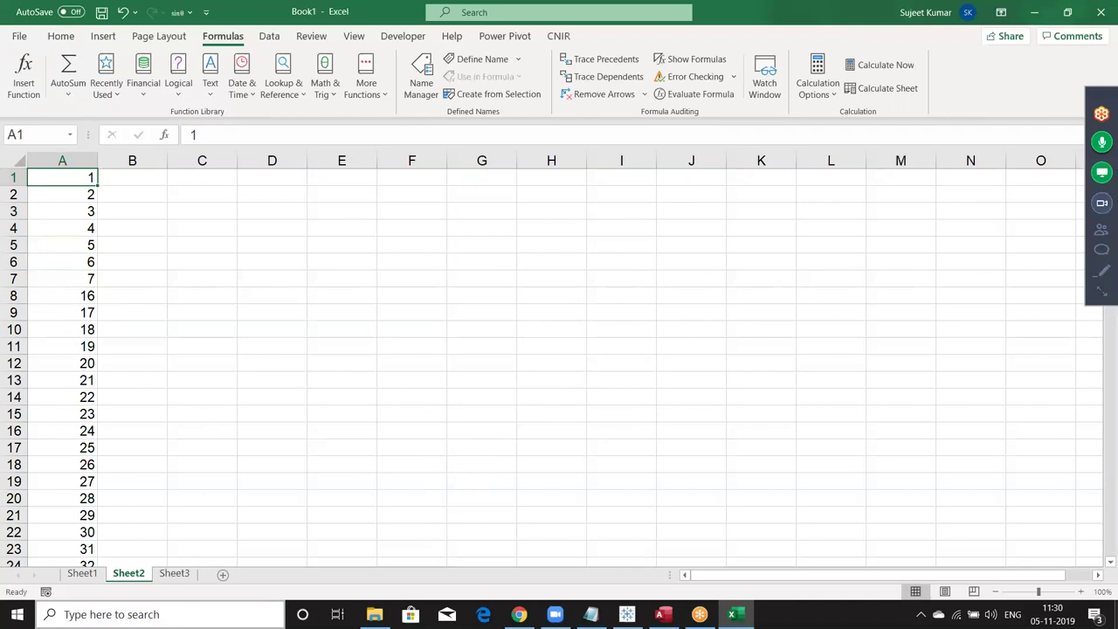
key("Down")
key("Down")
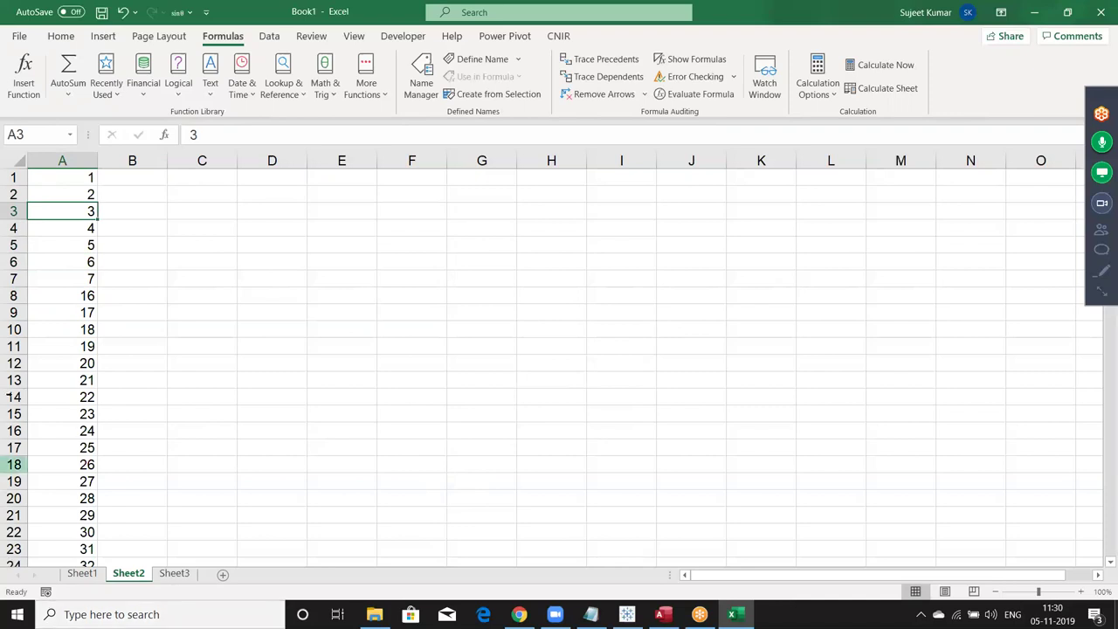
Enter =ROW() in A1 and copy it down column A
key("Up")
key("Up")
key("ctrl+shift+Down")
key("ctrl+shift+Up")
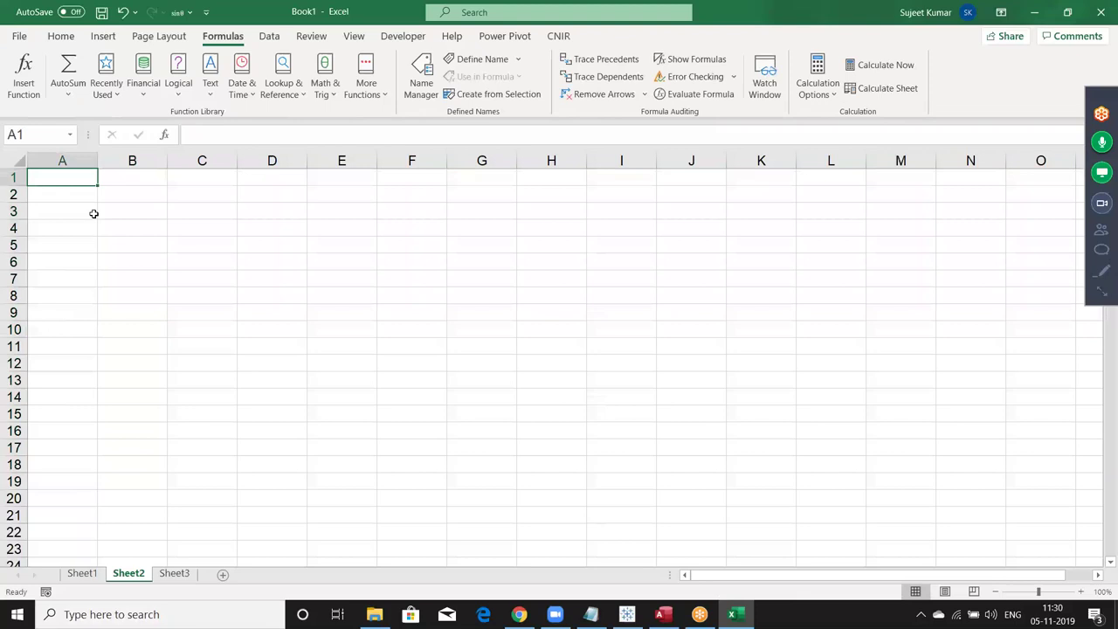
type("=row")
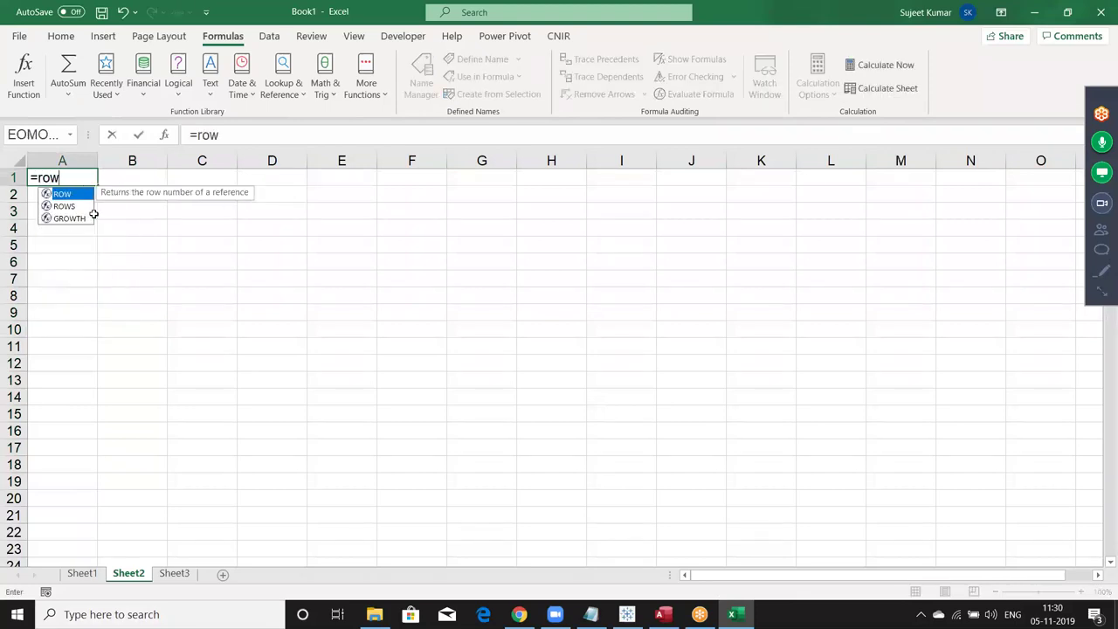
key("Tab")
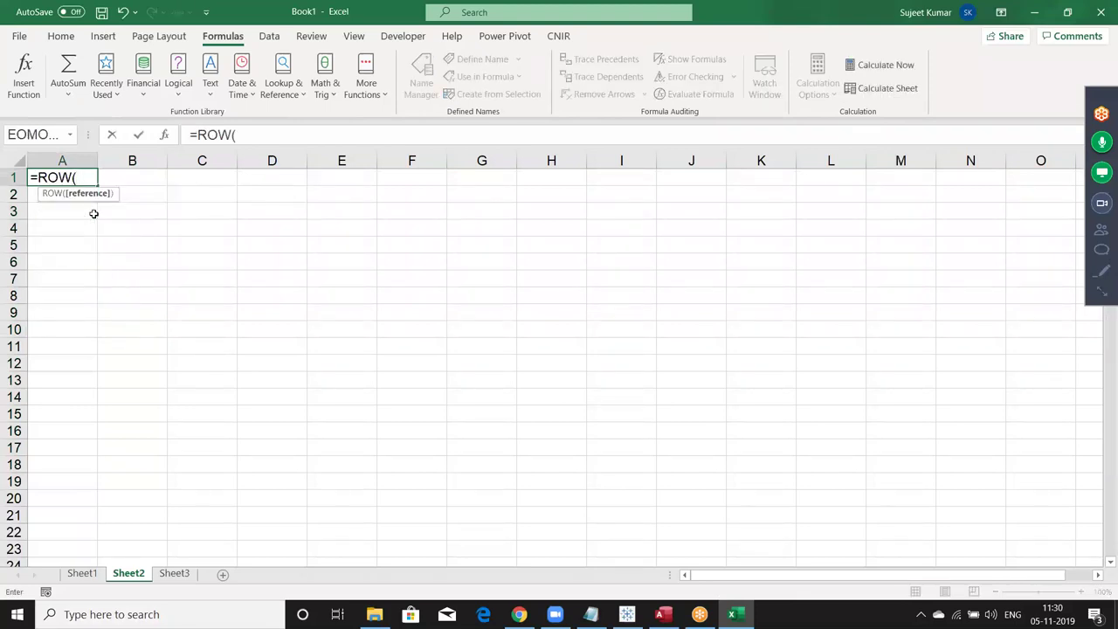
type(")")
key("ctrl+Return")
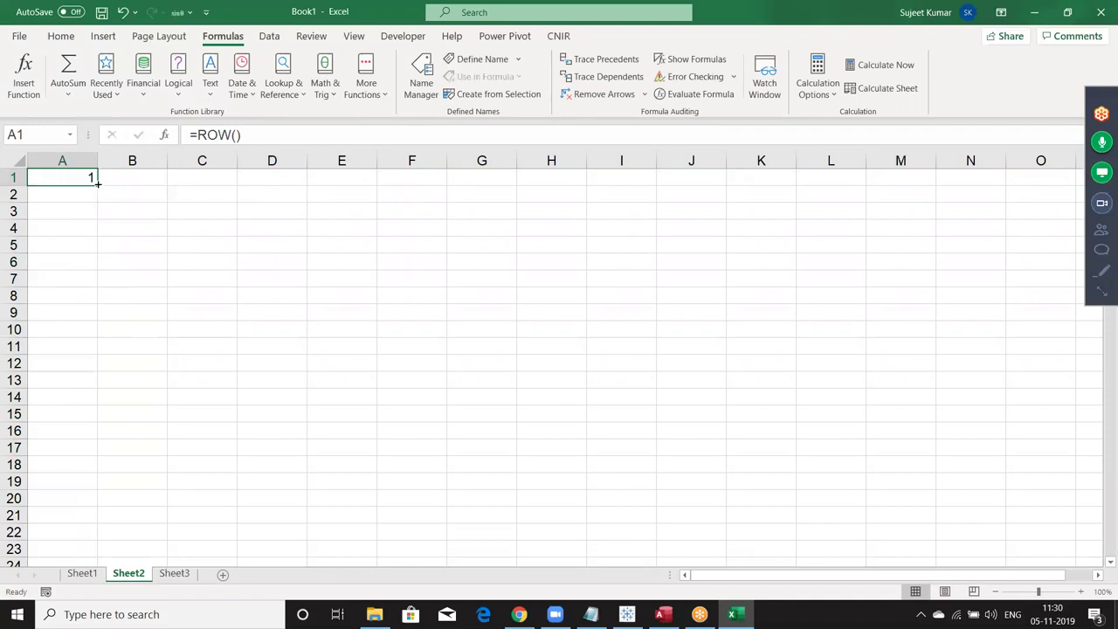
left_click_drag(98, 184, 61, 611)
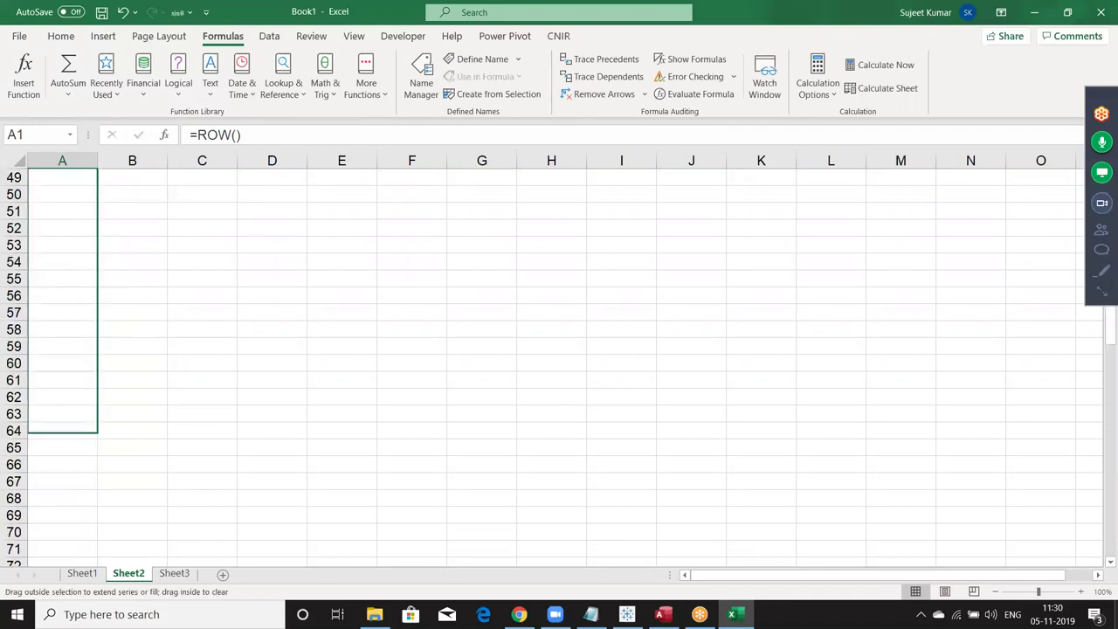
Delete rows 6–19 to test renumbering, then select rows 7–16
key("ctrl+Home")
key("Down")
key("Down")
key("Down")
key("Down")
key("Down")
key("shift+space")
key("shift+Down")
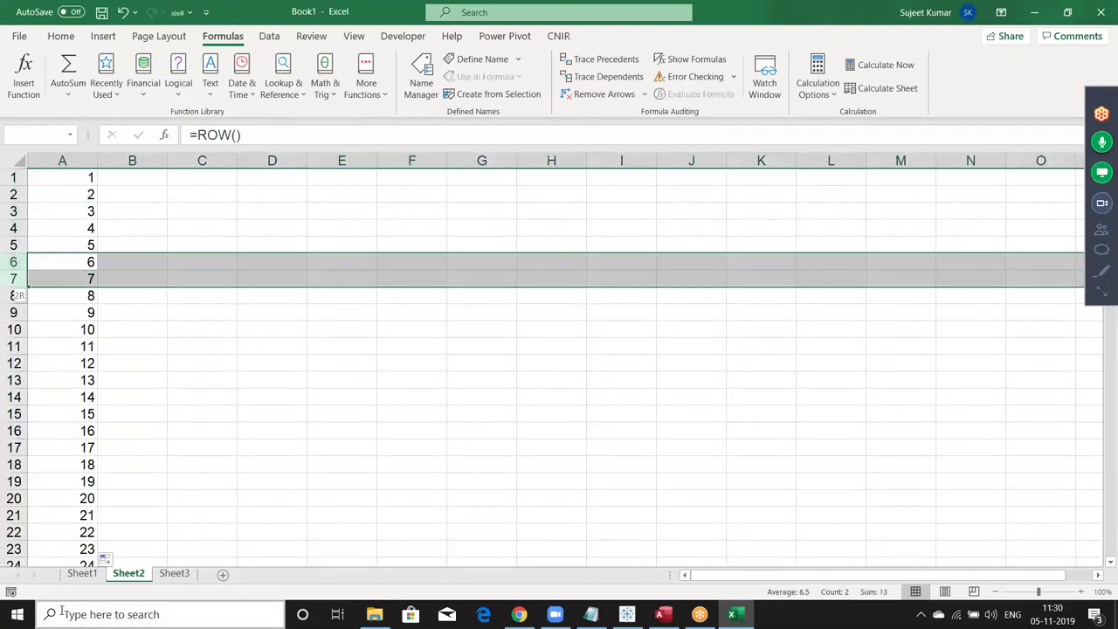
key("shift+Down")
key("shift+Down")
key("shift+Down")
key("ctrl+minus")
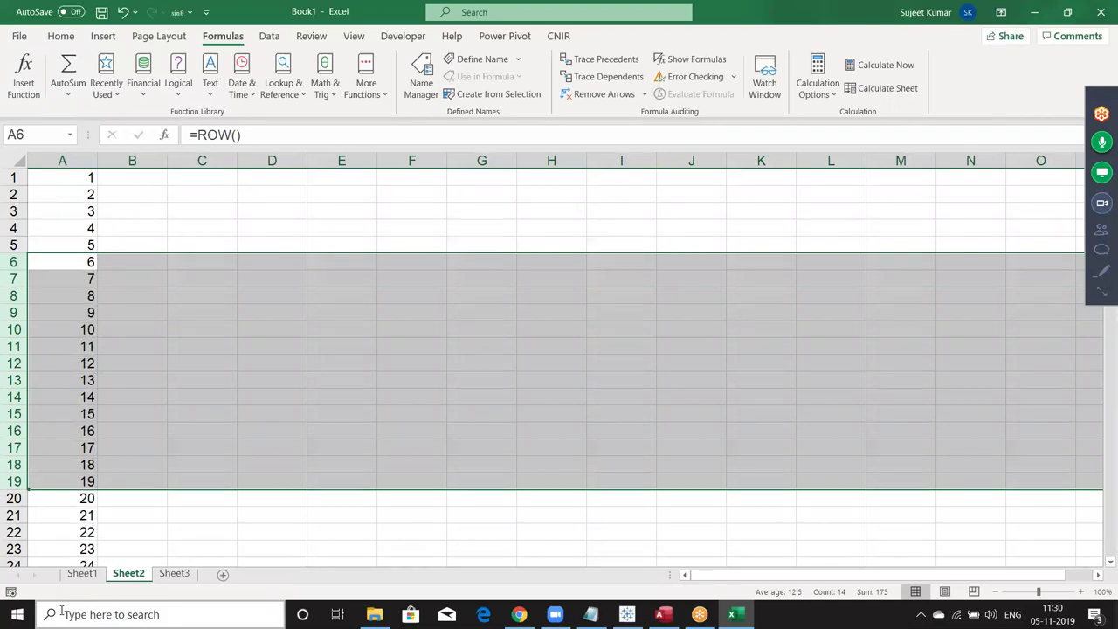
key("Down")
key("shift+space")
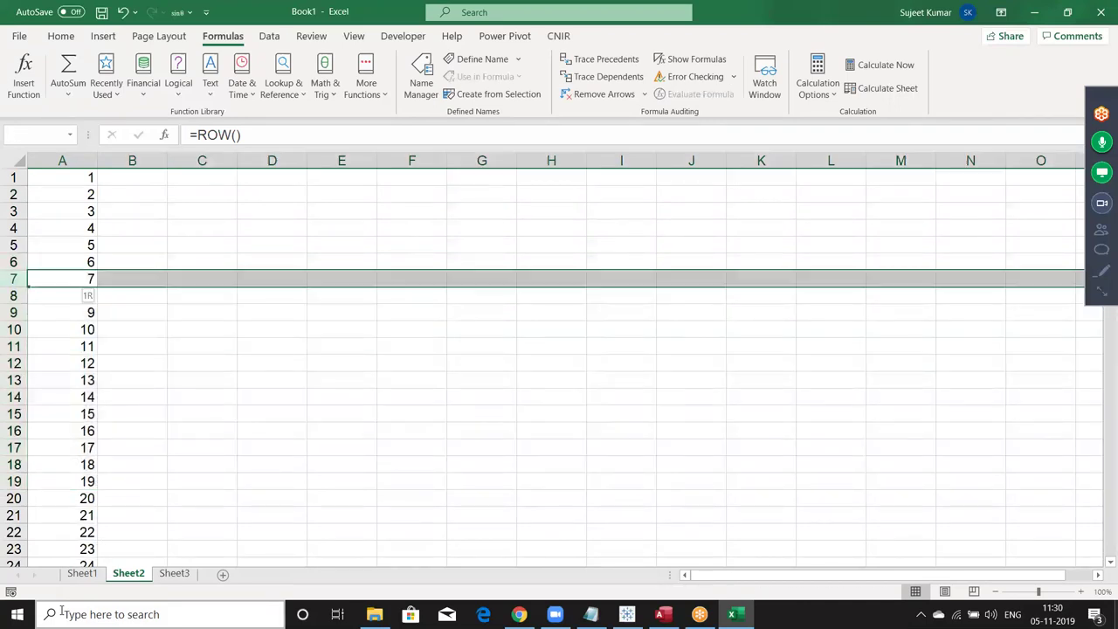
key("shift+Down")
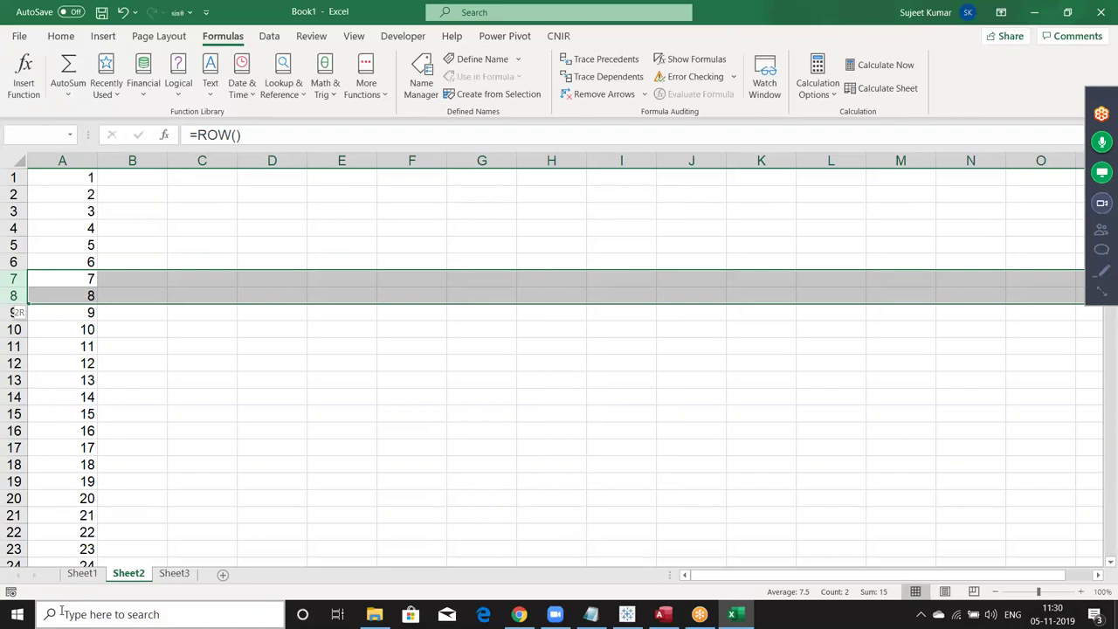
key("shift+Down")
key("shift+Down")
key("shift+Down")
key("shift+Down")
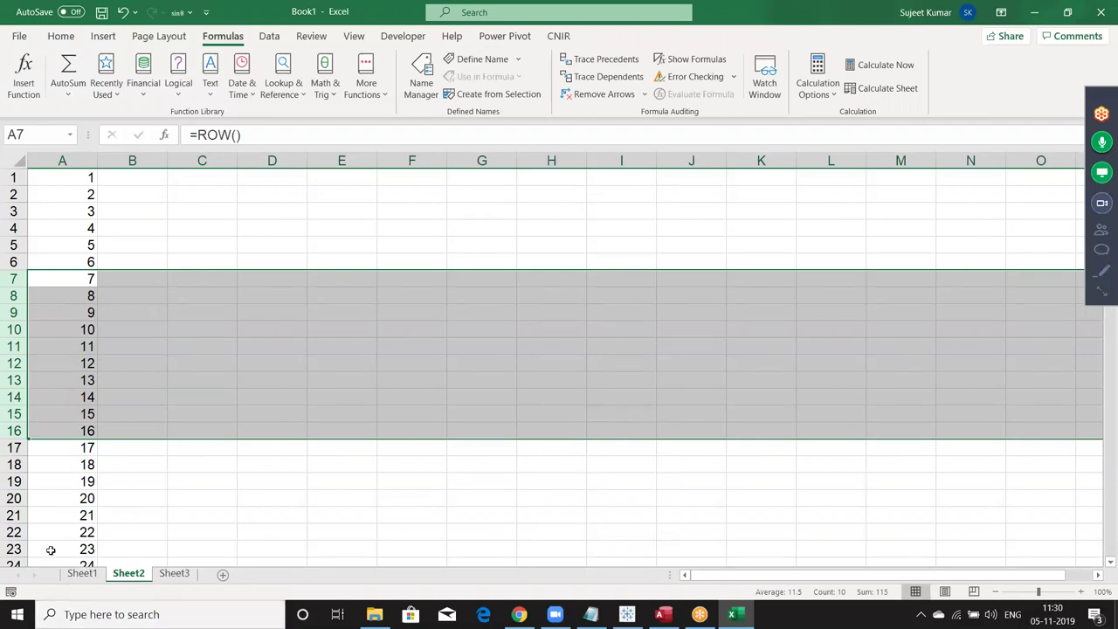
Inspect the =ROW() formulas in A2, A11:A12 and A14 for unbroken numbering
left_click(72, 262)
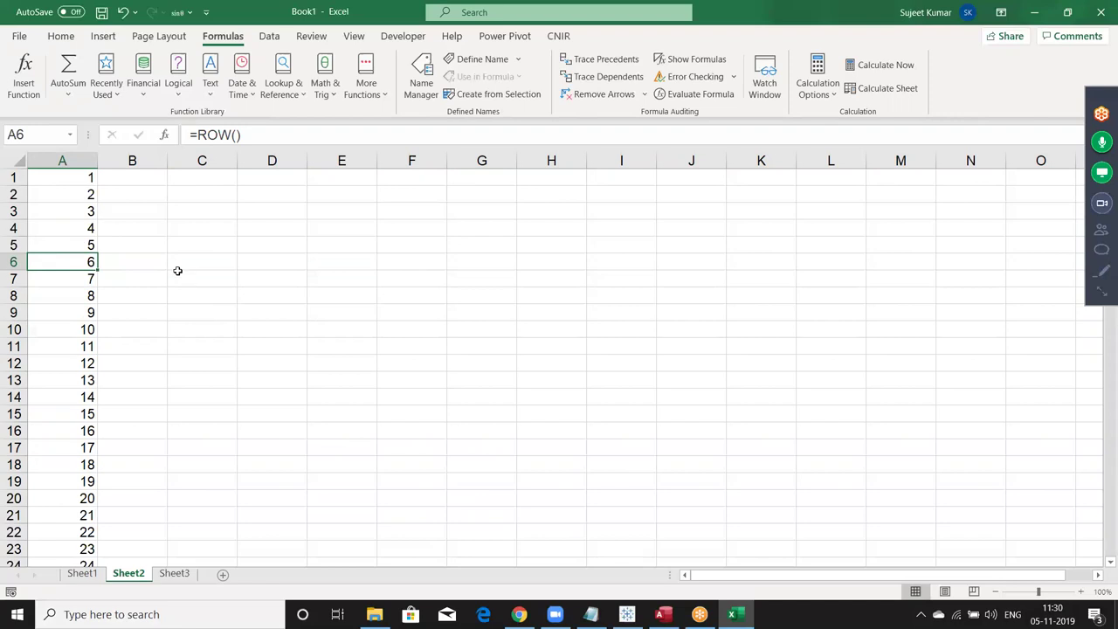
left_click(81, 195)
left_click(84, 296)
left_click(84, 329)
left_click_drag(84, 345, 84, 364)
left_click(82, 398)
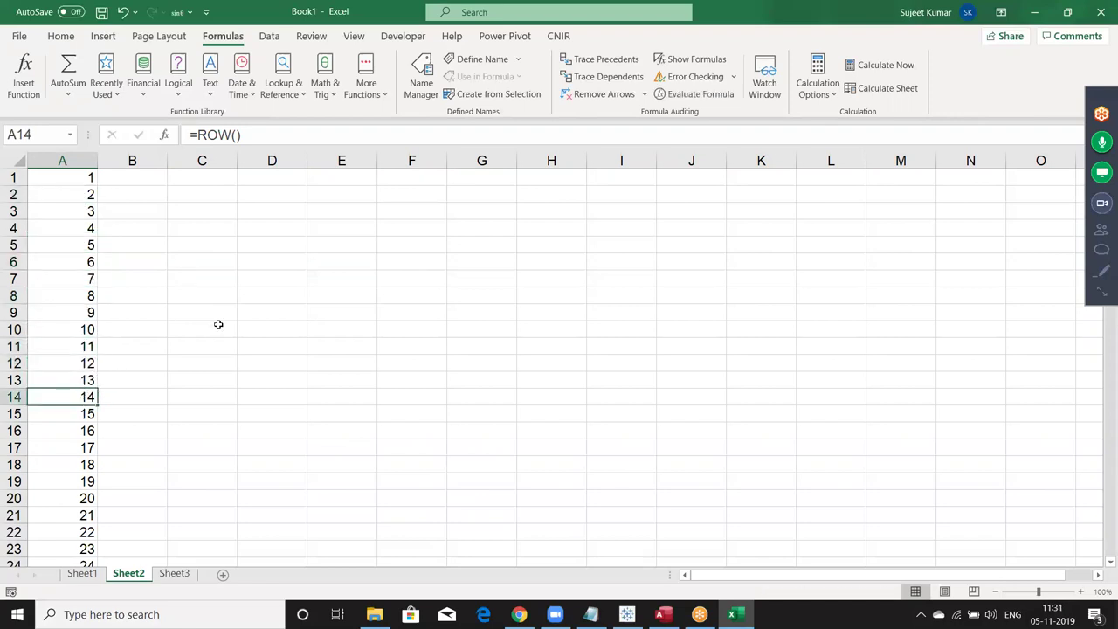
Add the Sr header in D12 and enter =ROW()-12 in D13
left_click(86, 179)
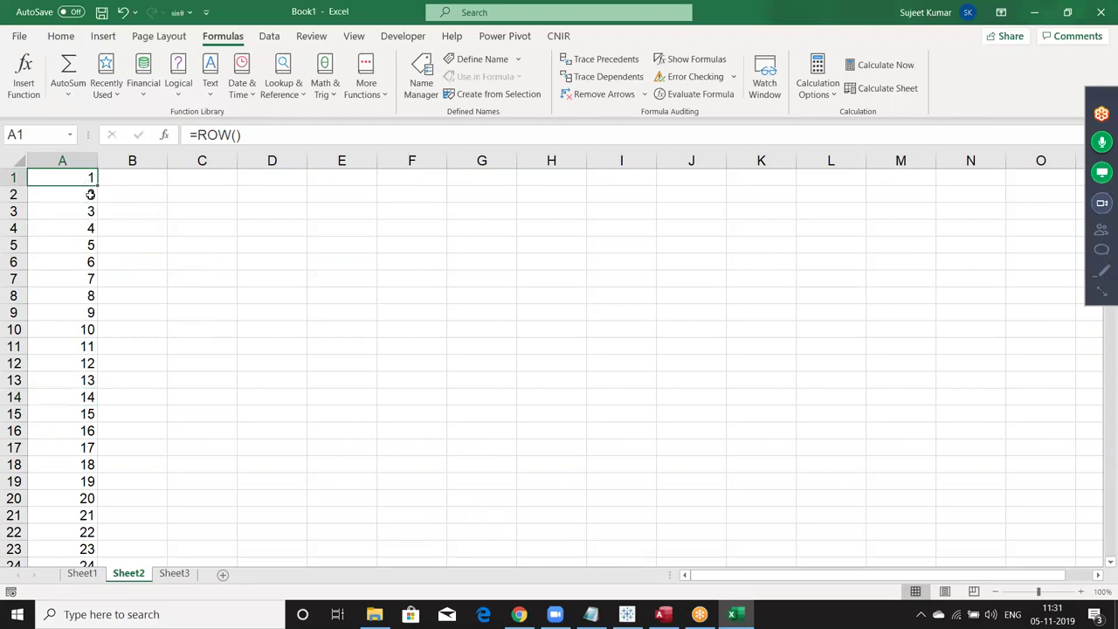
left_click(273, 364)
type("Sr")
key("Return")
type("=")
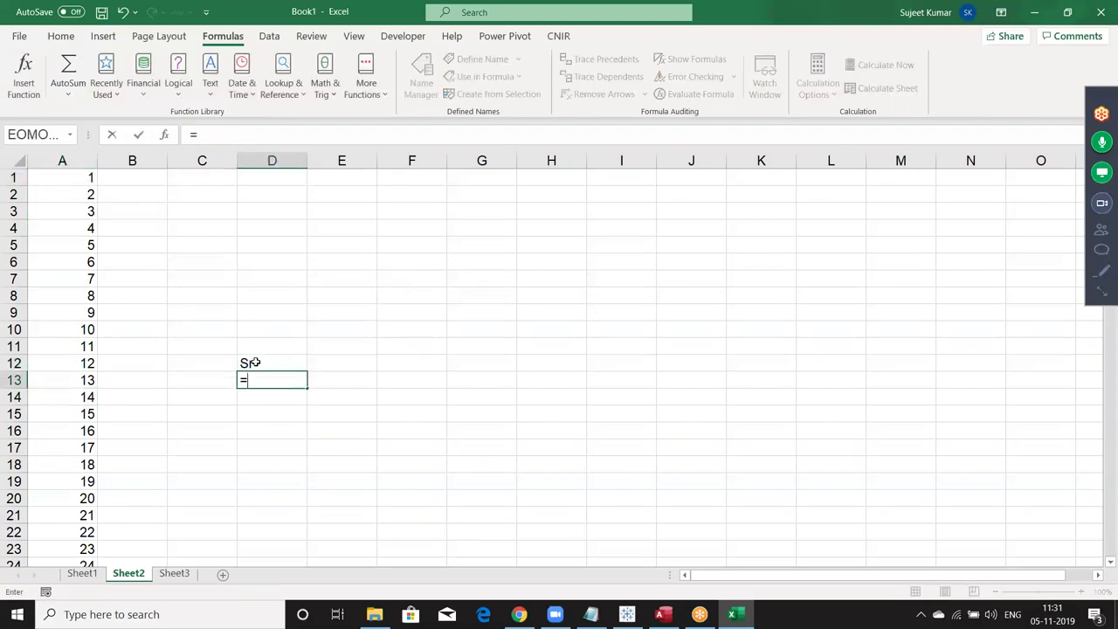
type("ROW()")
key("Return")
key("Up")
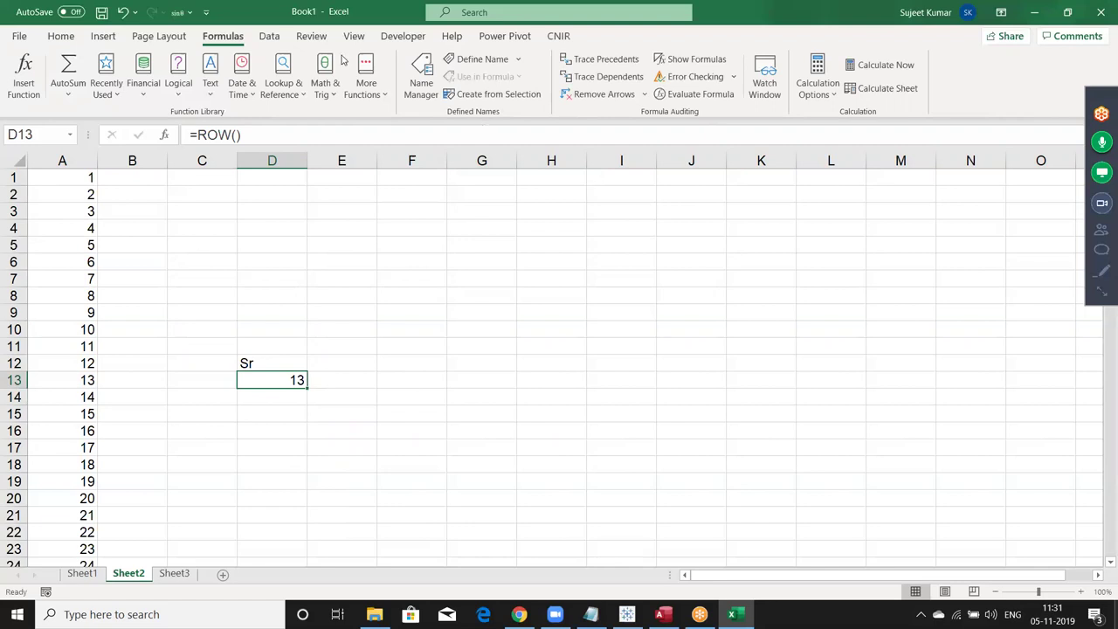
left_click(271, 140)
type("-1")
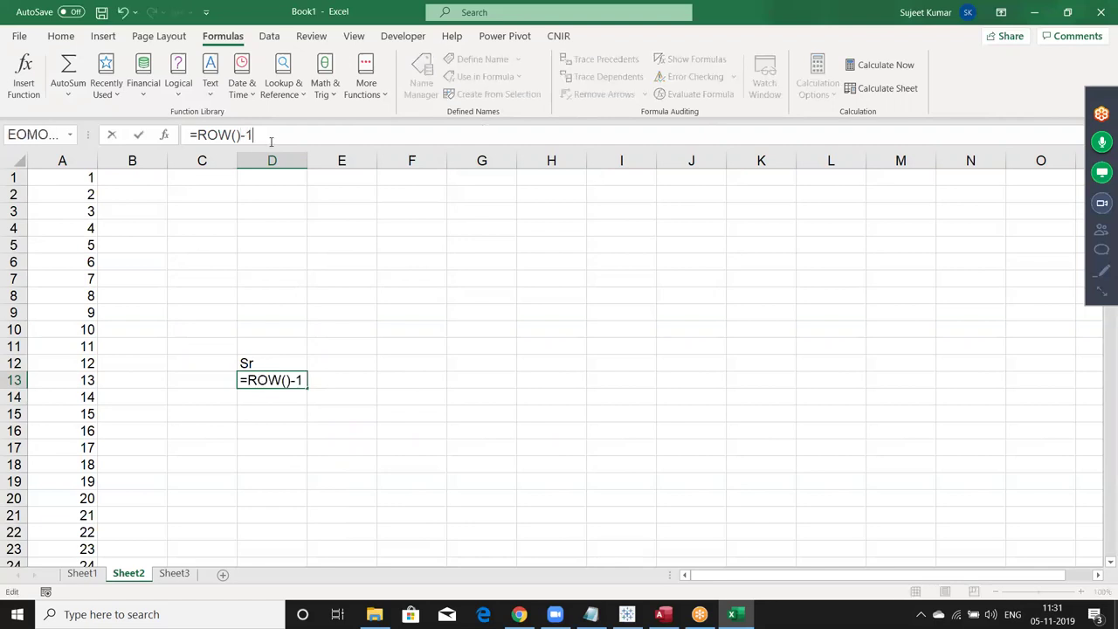
type("2")
key("Return")
Fill D13's formula down to D25 and check the serial numbers 1–13
key("Up")
key("shift+Down")
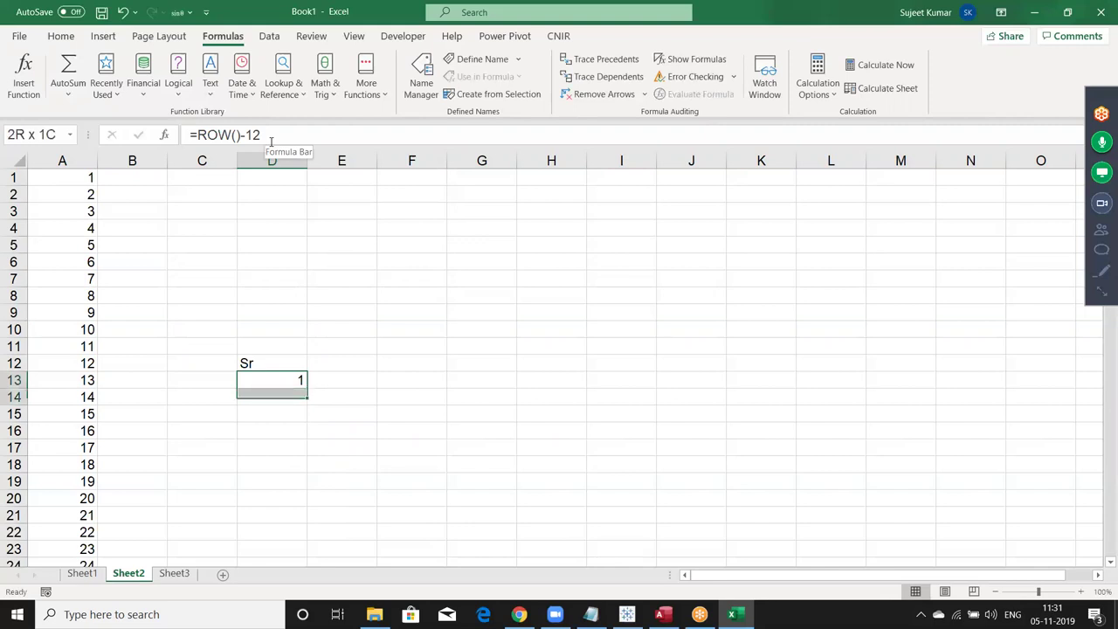
key("shift+Down")
key("shift+Down")
key("shift+Down")
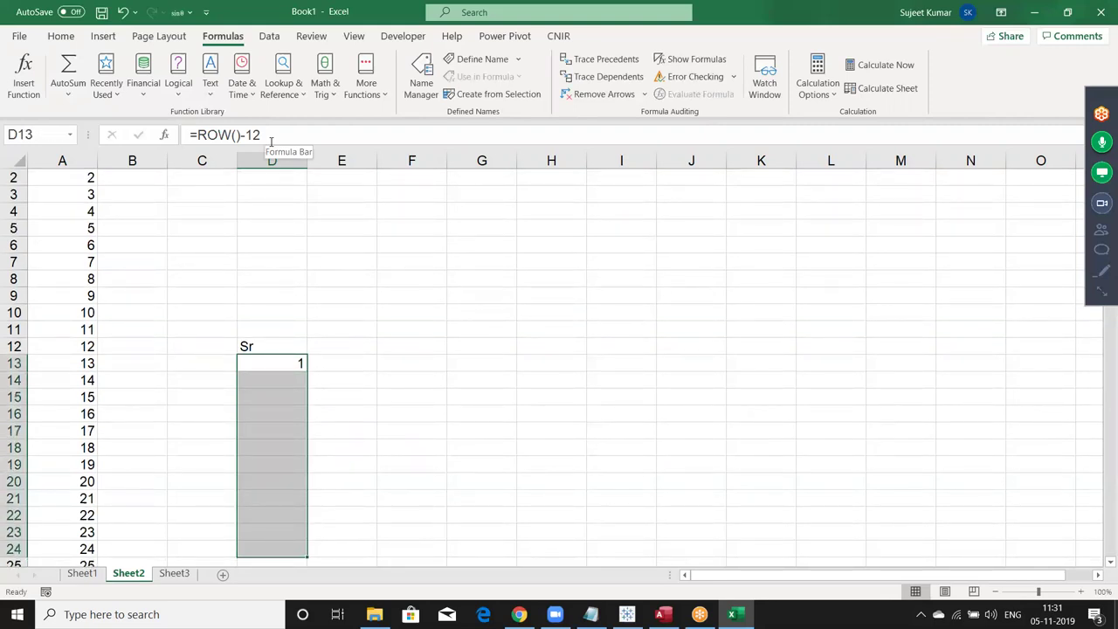
key("shift+Down")
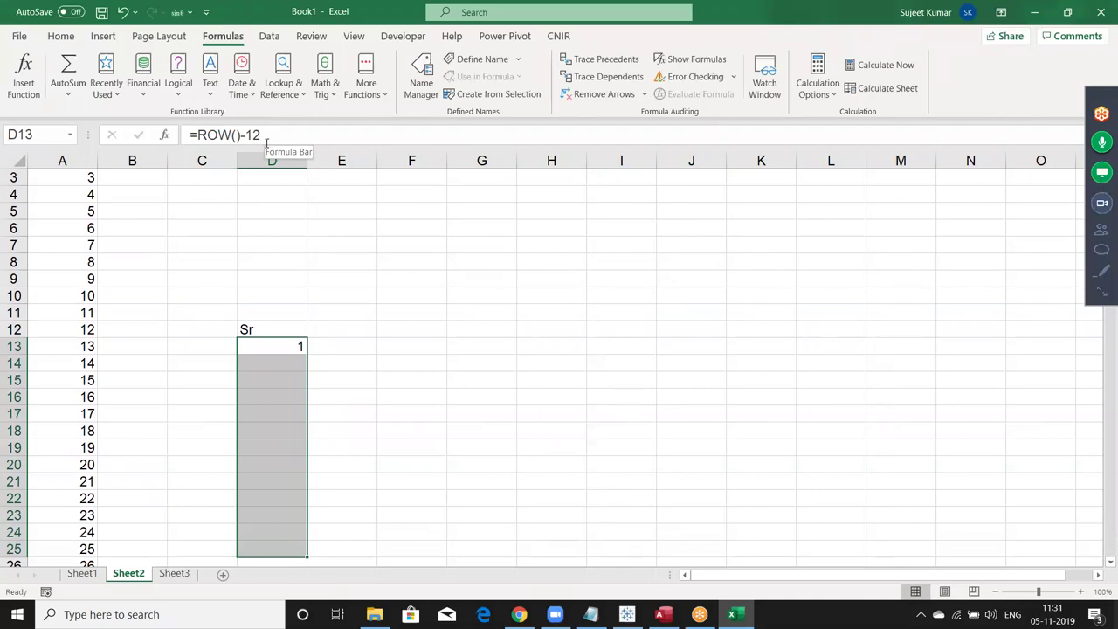
key("ctrl+d")
key("ctrl+q")
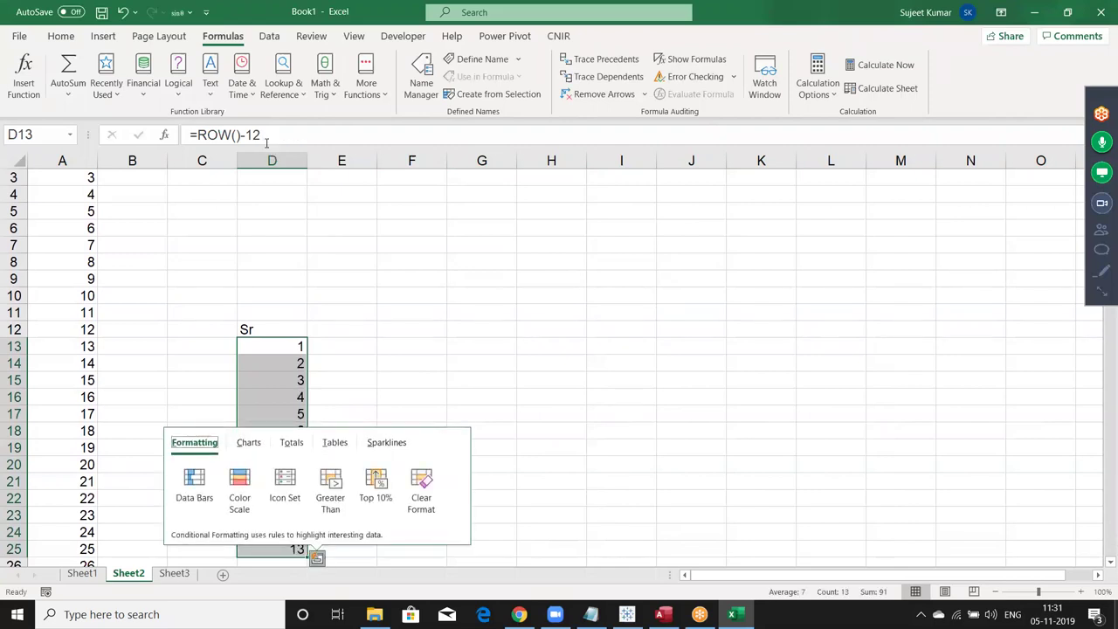
key("Escape")
key("Down")
key("Down")
key("Down")
key("Down")
key("Down")
key("Down")
key("Down")
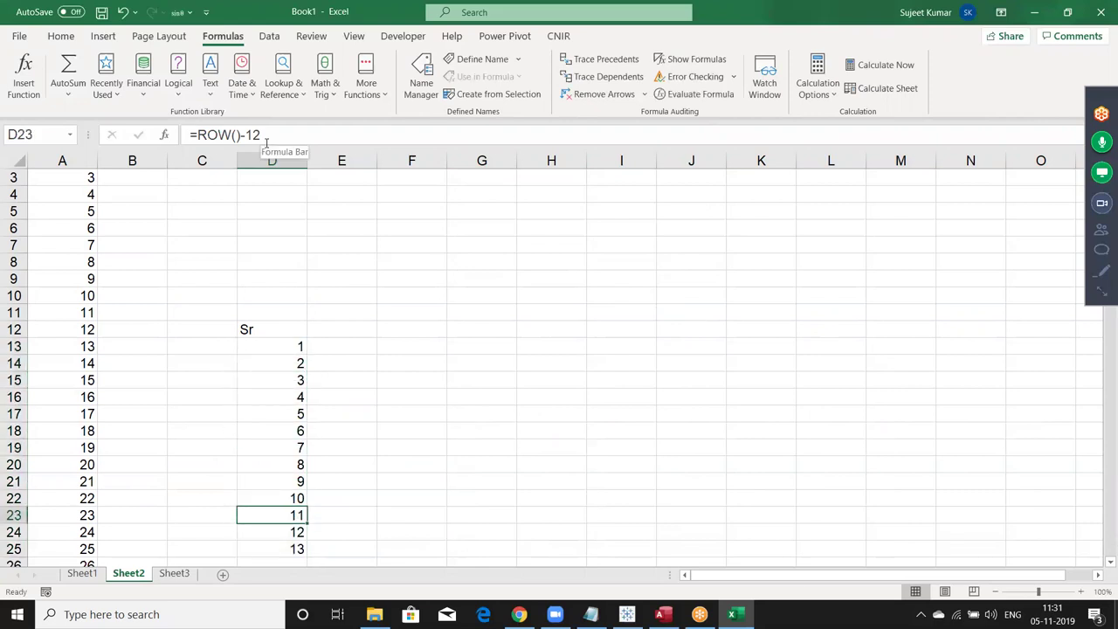
key("Up")
key("Up")
key("Up")
key("Up")
key("Up")
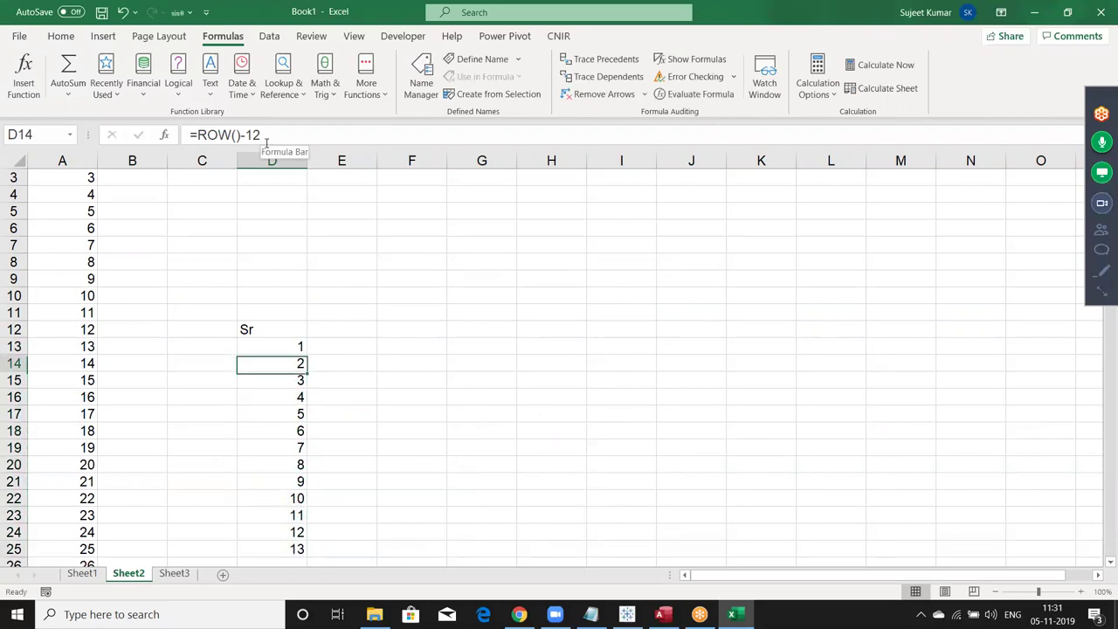
Open the Data workbook from the recent files list
left_click(16, 39)
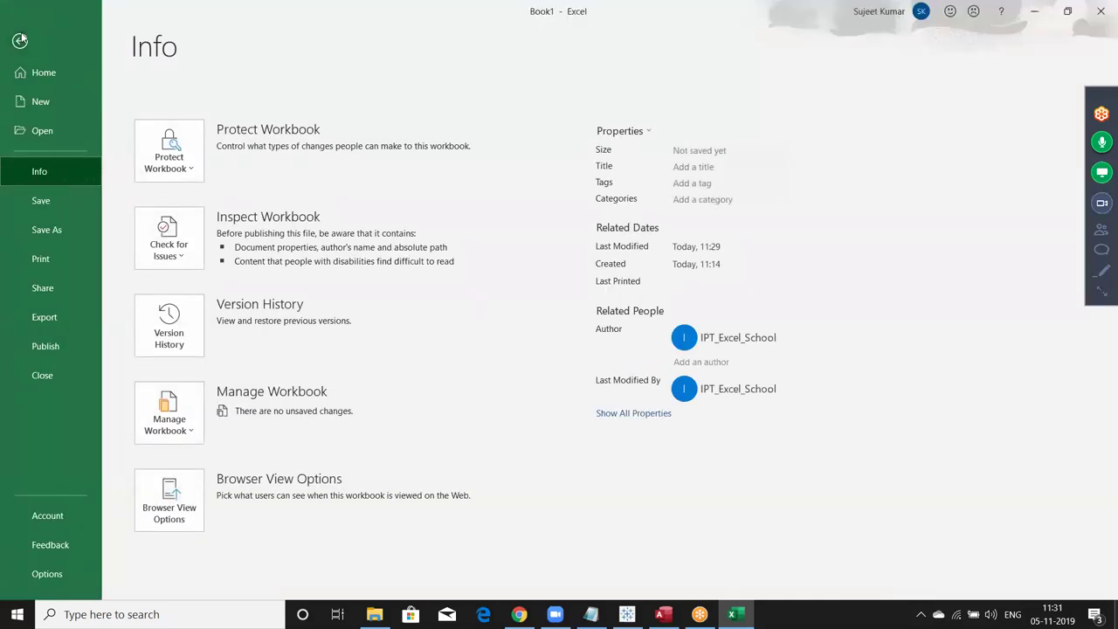
key("alt+a")
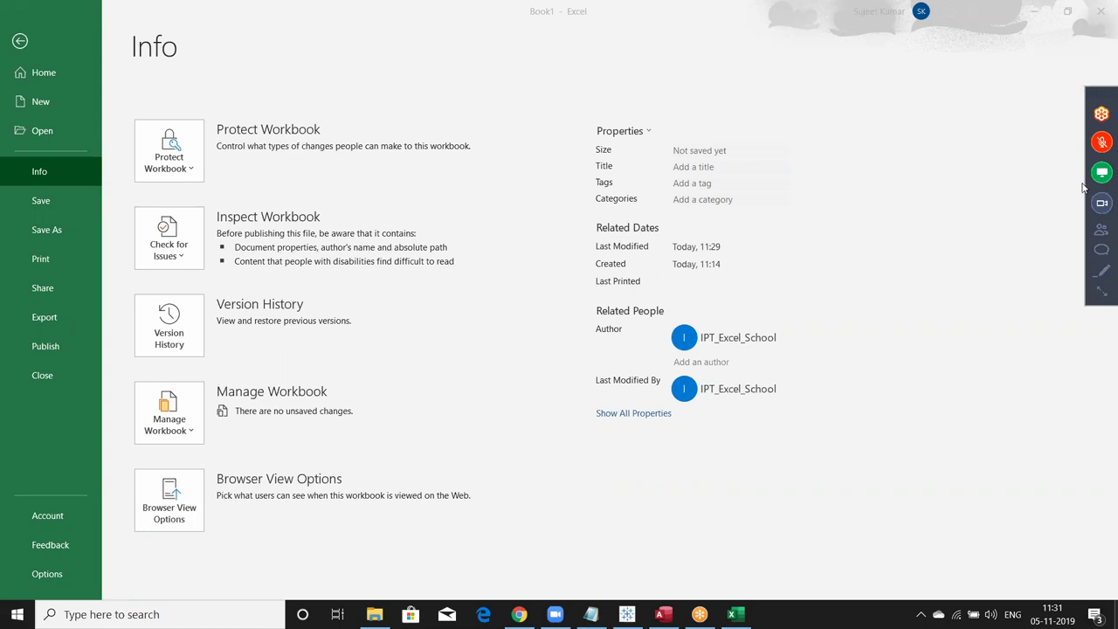
key("alt+a")
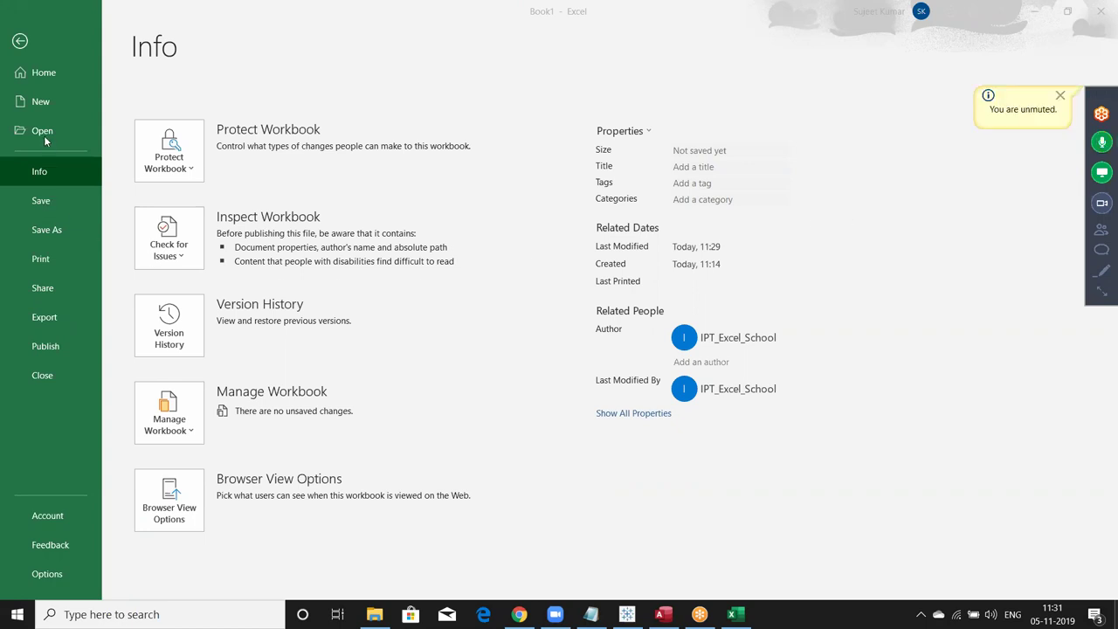
left_click(43, 132)
left_click(51, 138)
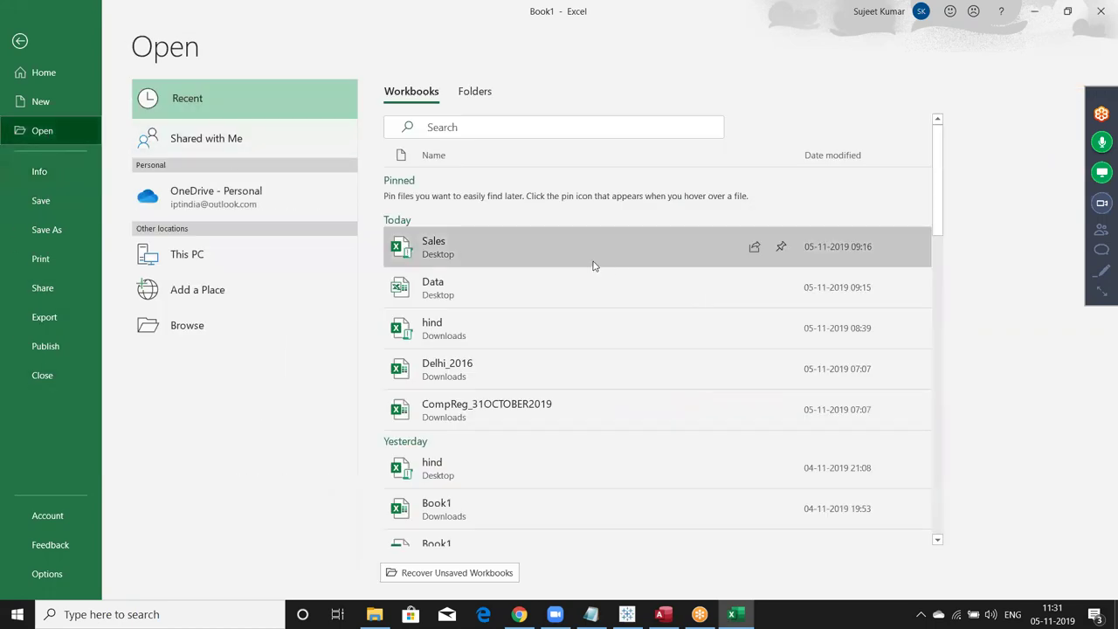
left_click(543, 289)
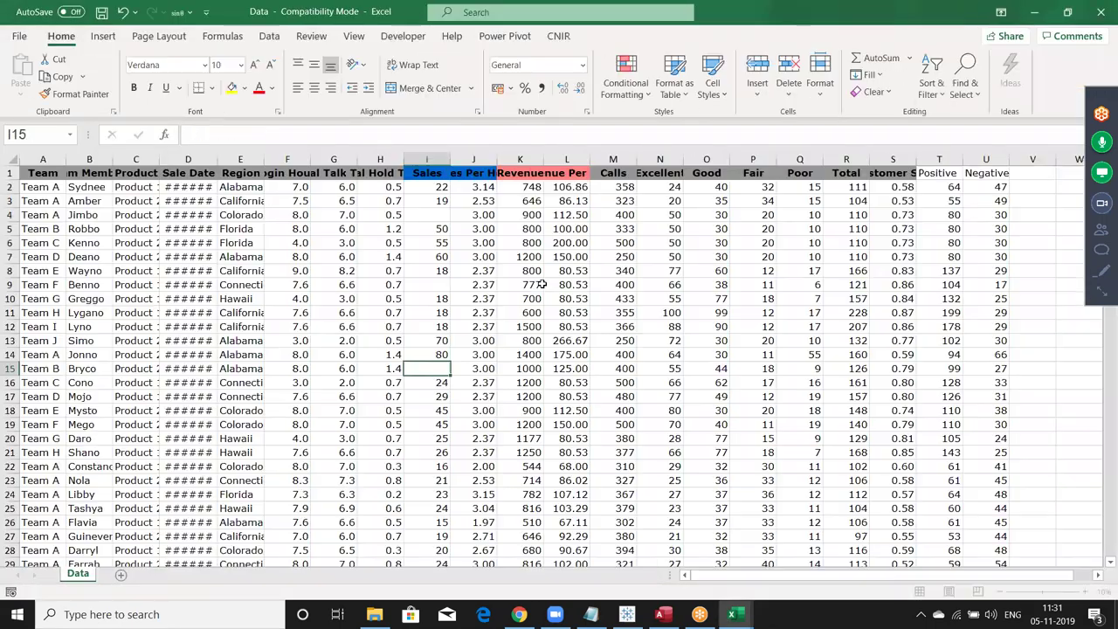
Jump to the Data table's last row, then open the Sales workbook from recent files
left_click(28, 35)
key("Escape")
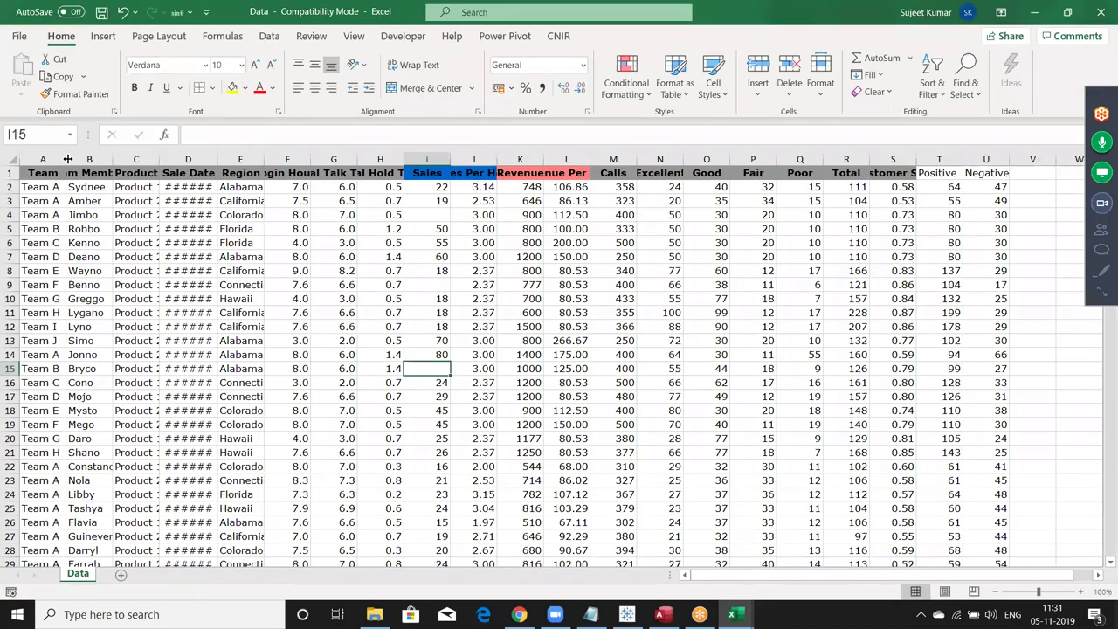
key("Down")
key("Down")
key("Down")
key("Down")
key("ctrl+Down")
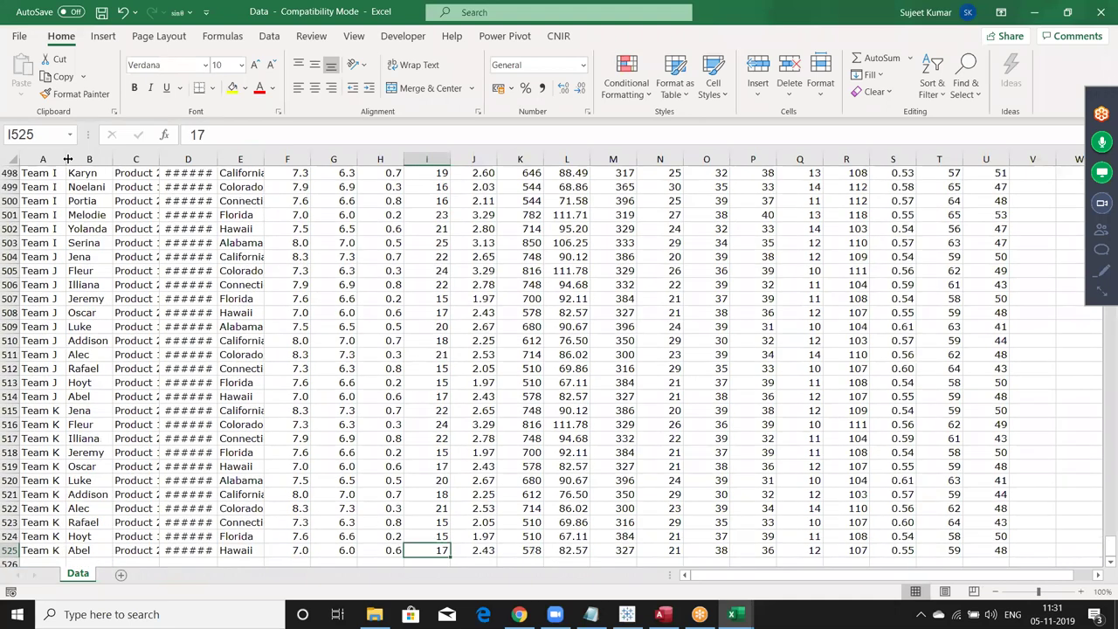
left_click(19, 35)
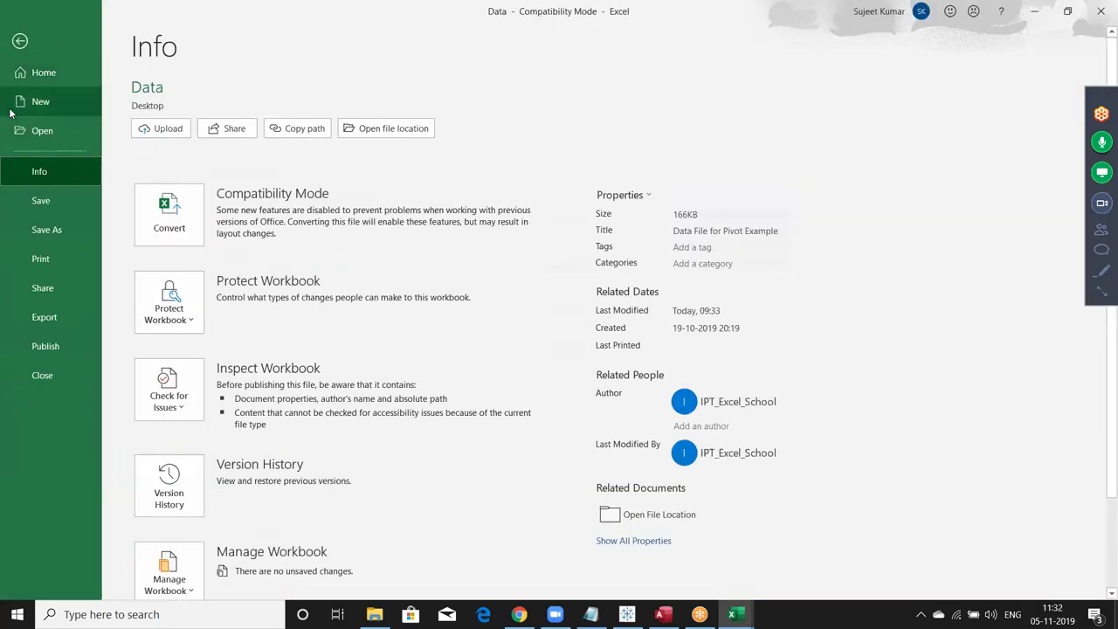
left_click(40, 133)
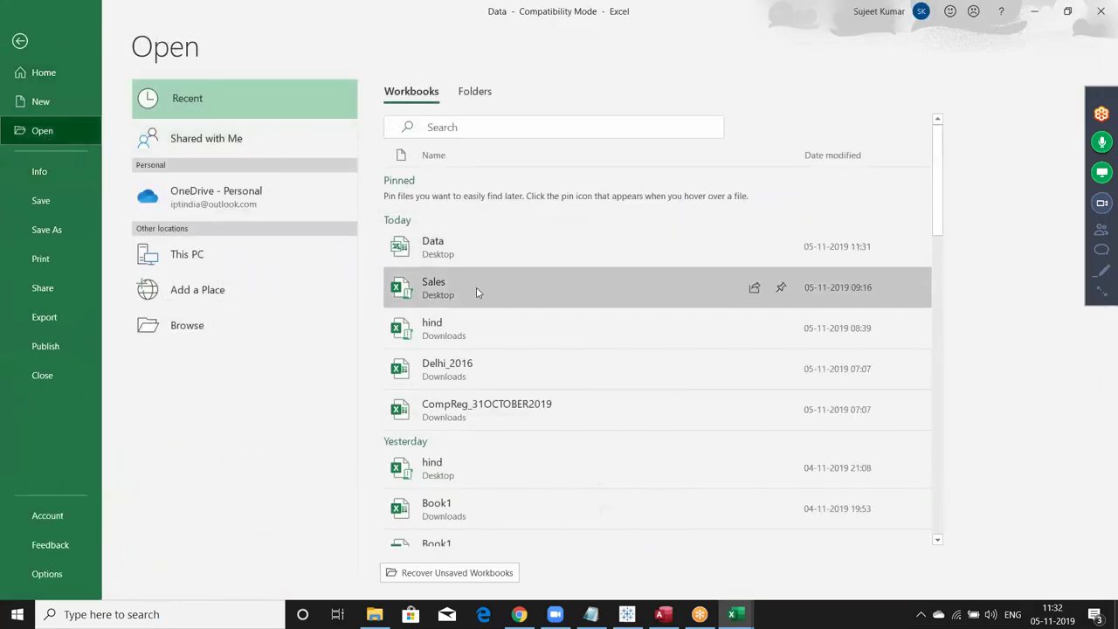
key("Escape")
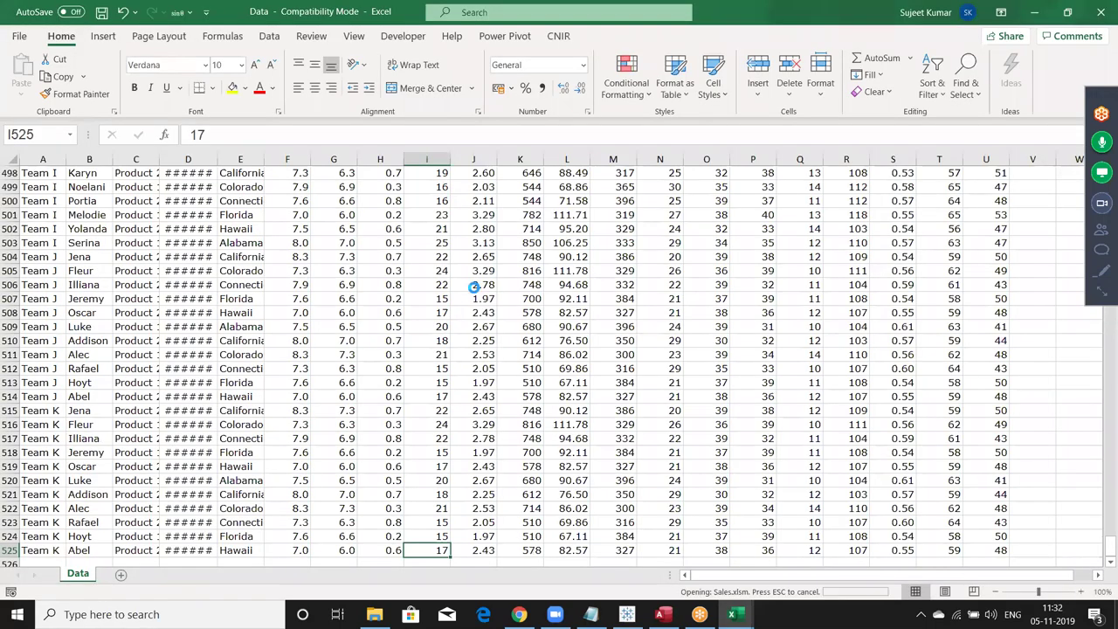
Enter =ROW() in cell F2 of the Sales sheet
left_click(360, 205)
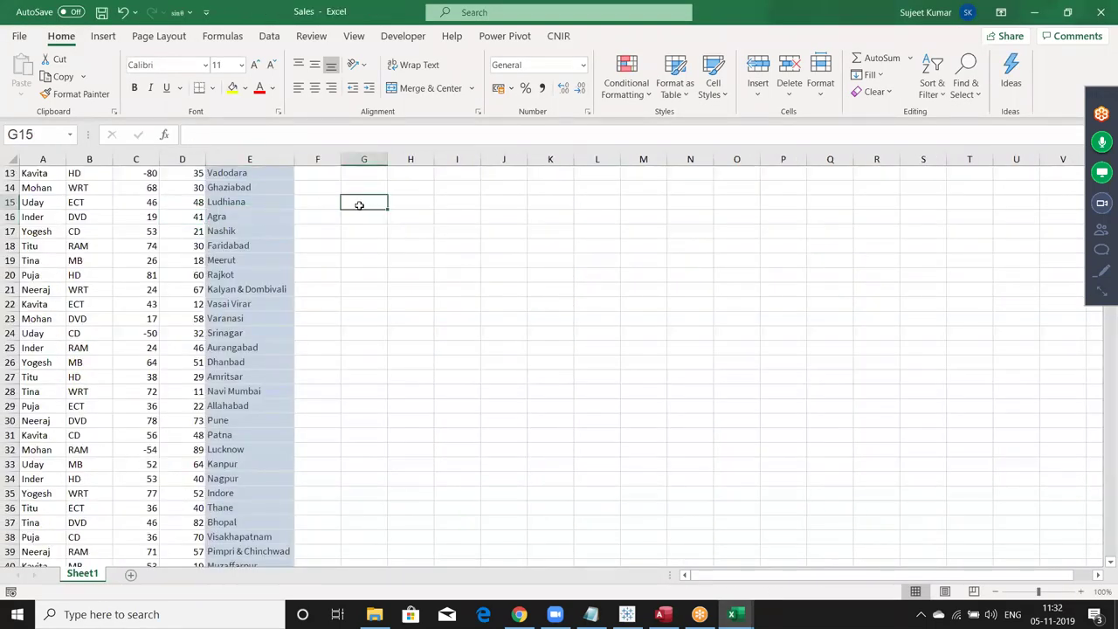
scroll(359, 205, "up", 1)
key("Down")
key("Down")
key("Down")
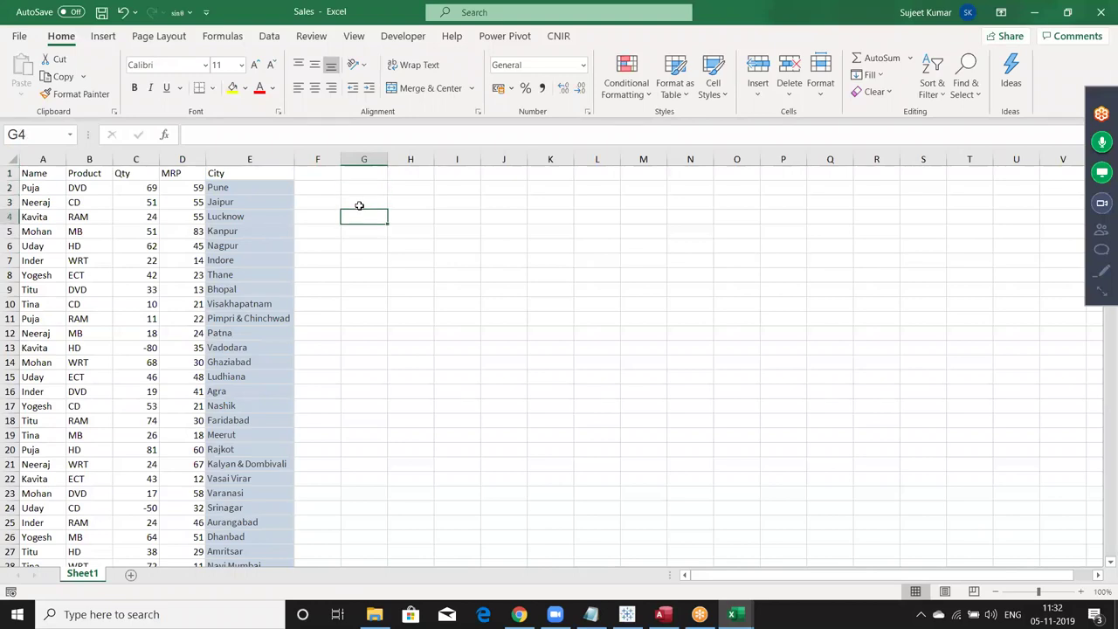
key("Up")
key("Up")
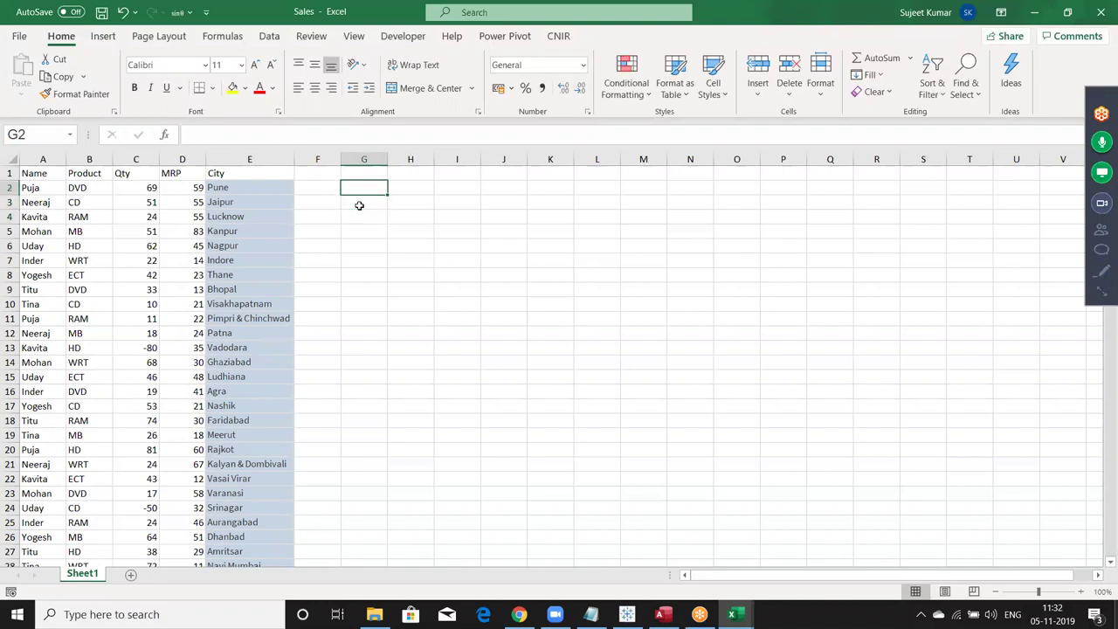
key("Left")
type("=ro")
type("u")
key("BackSpace")
type("w")
key("Tab")
type(")")
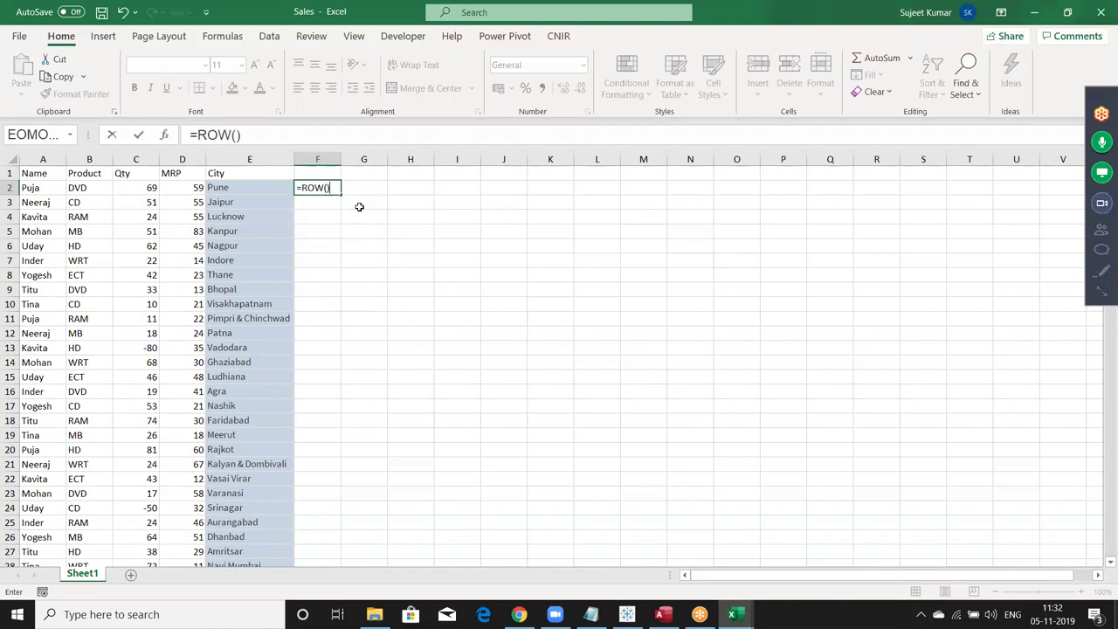
key("ctrl+Return")
Change F2 to =ROW()-1 and fill it down beside all data rows
left_click(326, 143)
type("-1")
key("Return")
left_click(320, 189)
double_click(340, 194)
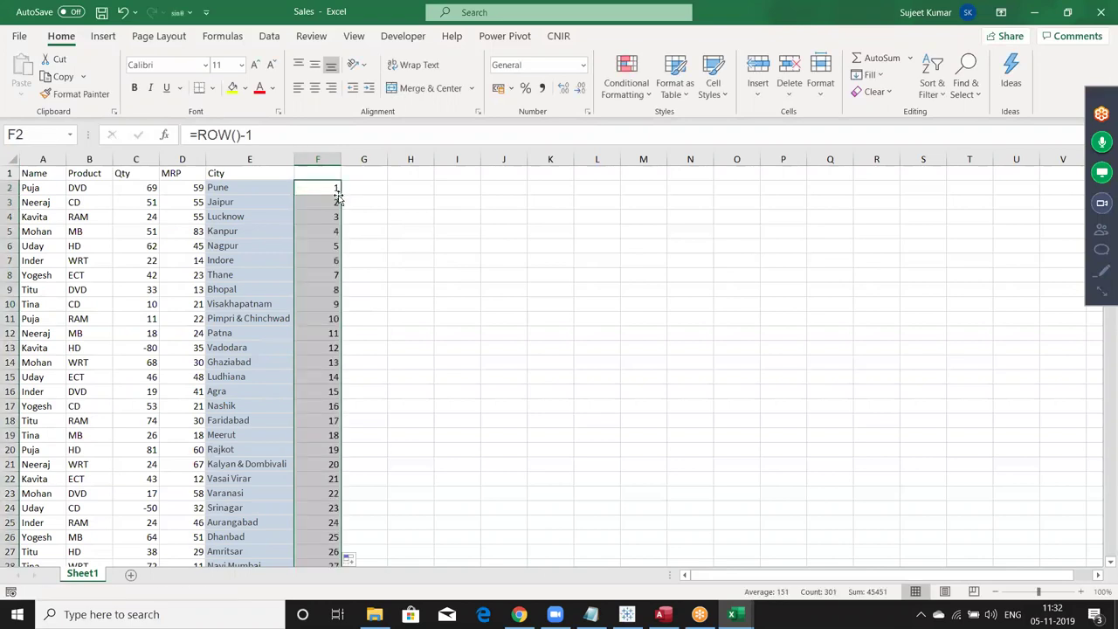
key("Down")
key("Down")
key("Up")
key("Up")
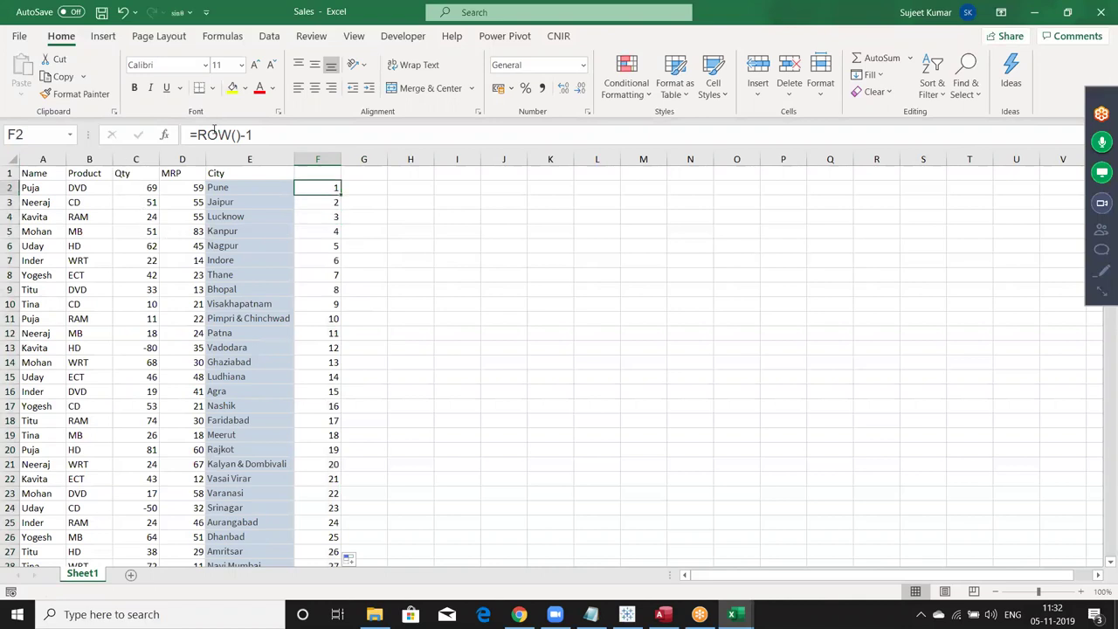
Change F2 to =MOD(ROW()-1,3) and fill it down so values cycle 1, 2, 0
left_click(196, 136)
type("mod")
key("Tab")
left_click(362, 138)
type(",")
type("2")
key("BackSpace")
type("3)")
key("Return")
key("Up")
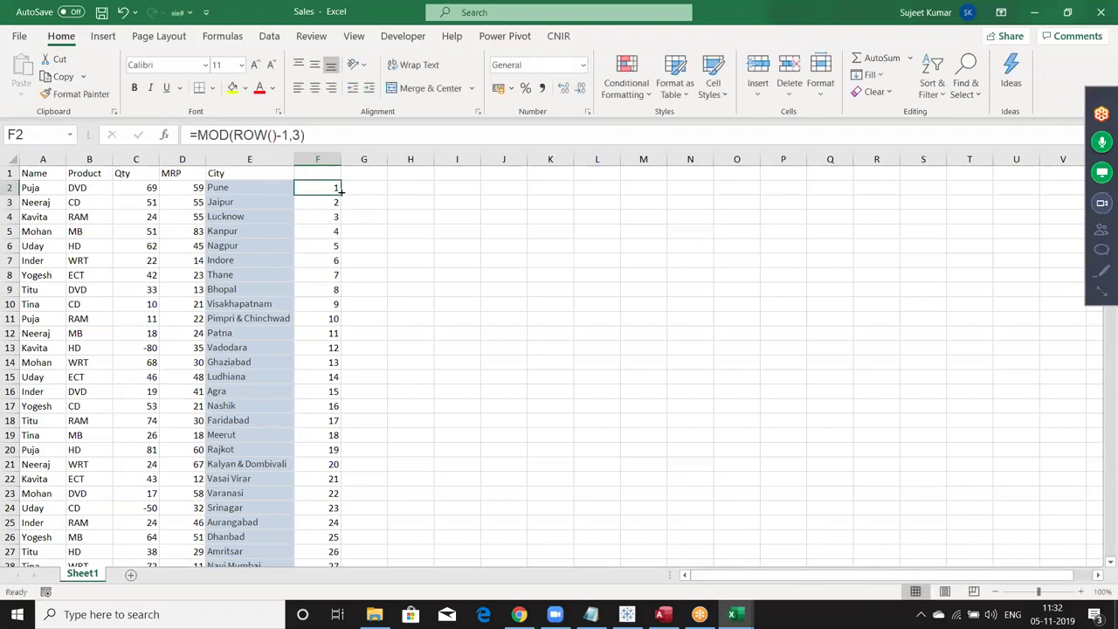
double_click(339, 194)
left_click(334, 216)
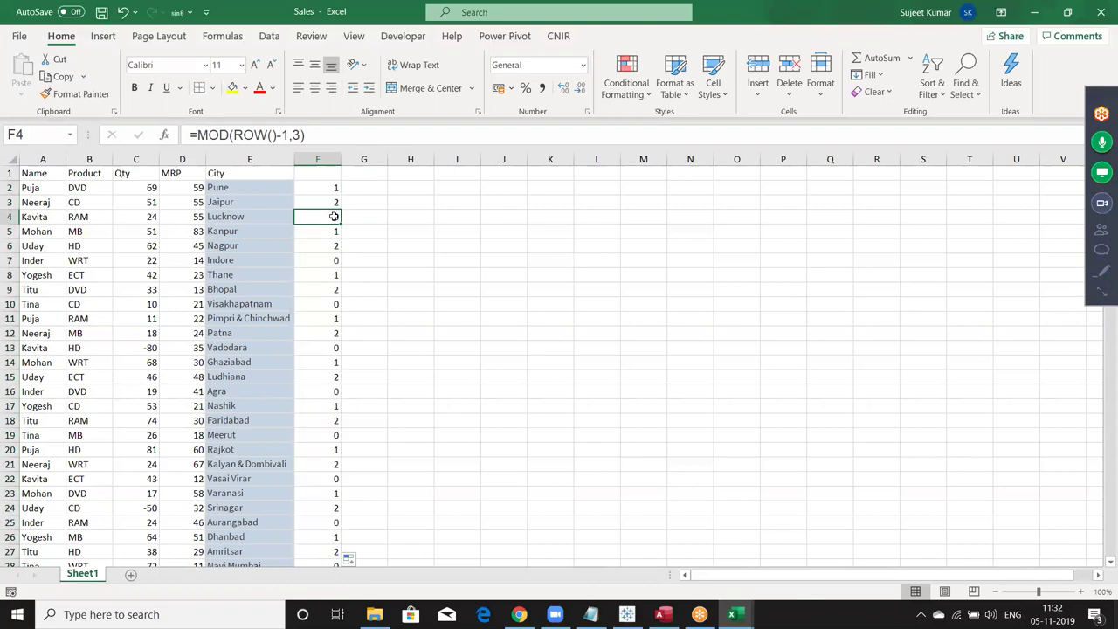
key("Down")
key("Down")
key("Down")
key("Down")
key("Down")
key("Down")
Filter column F to show only rows with 0, then turn the filter off
left_click(335, 216)
key("Up")
key("Up")
key("Up")
key("ctrl+shift+l")
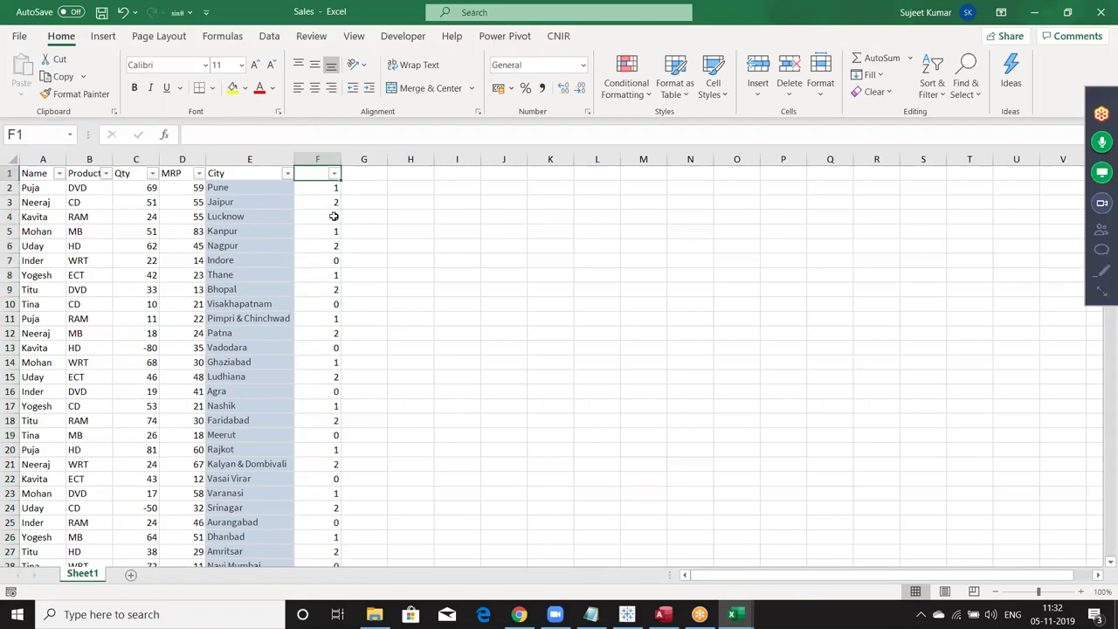
left_click(333, 172)
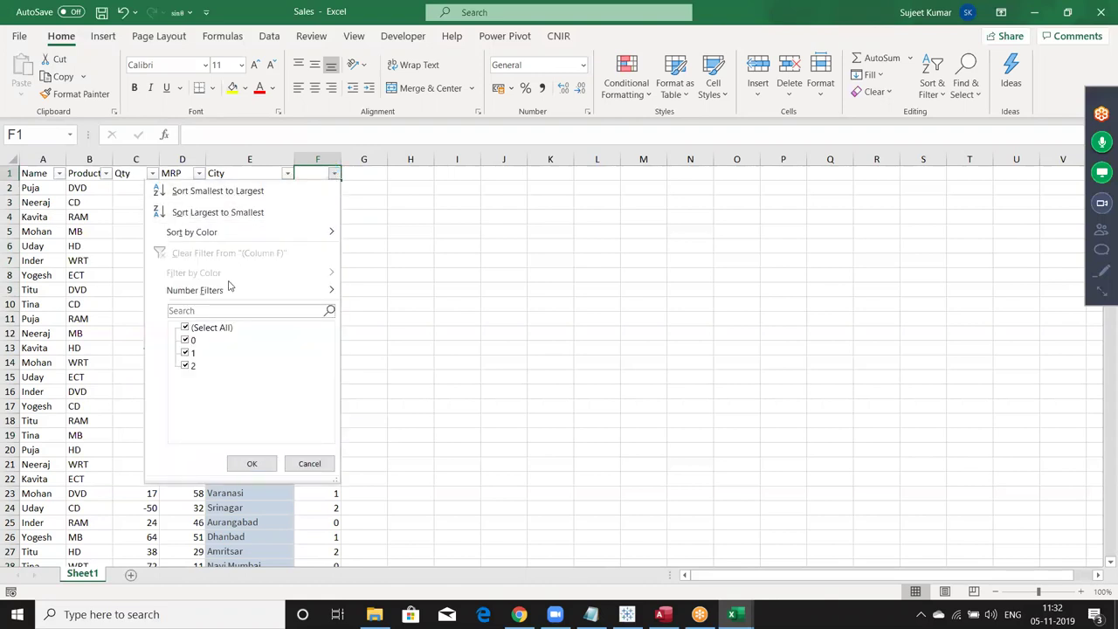
left_click(212, 329)
left_click(185, 341)
left_click(247, 464)
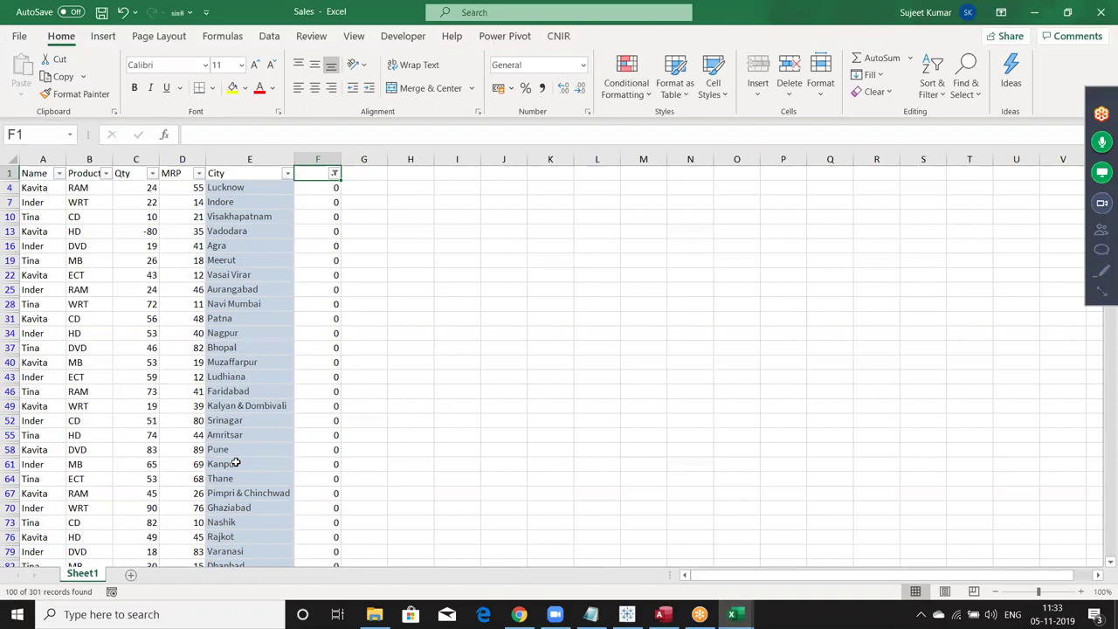
key("ctrl+shift+l")
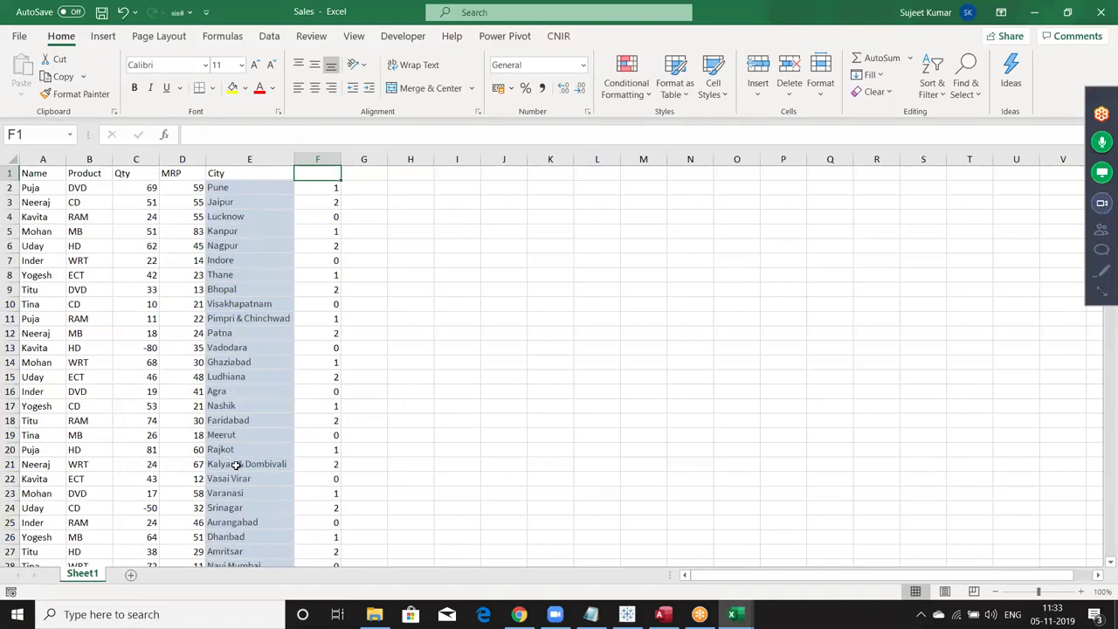
On Book1 Sheet2, fill =COLUMN() across F6:J6 to show 6 through 10
key("alt+Tab")
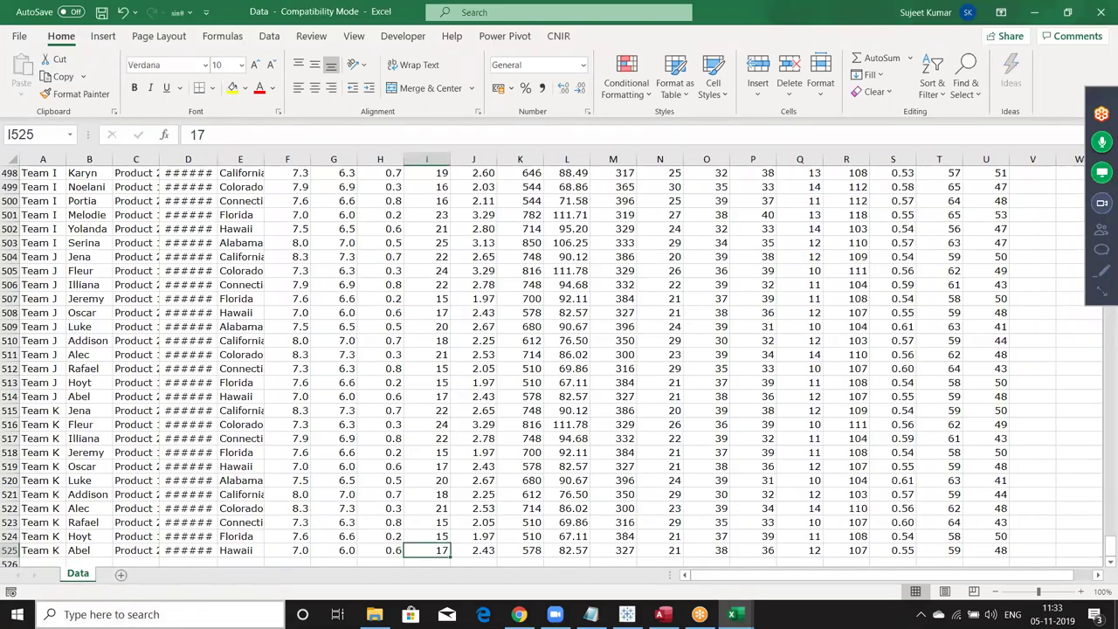
key("alt+Tab")
key("alt+Tab")
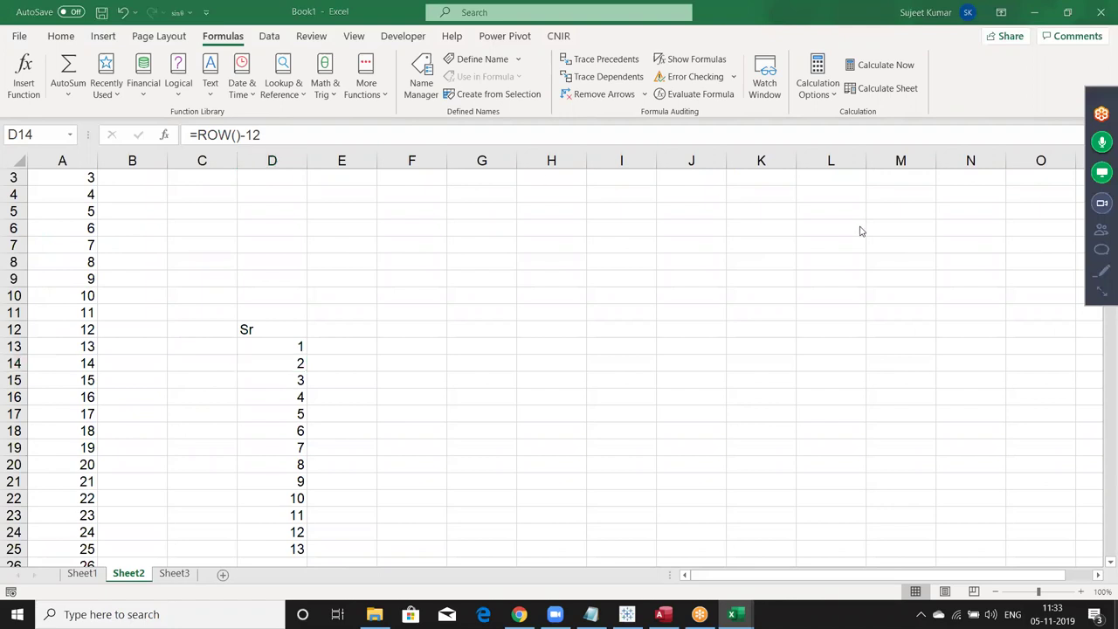
left_click(381, 224)
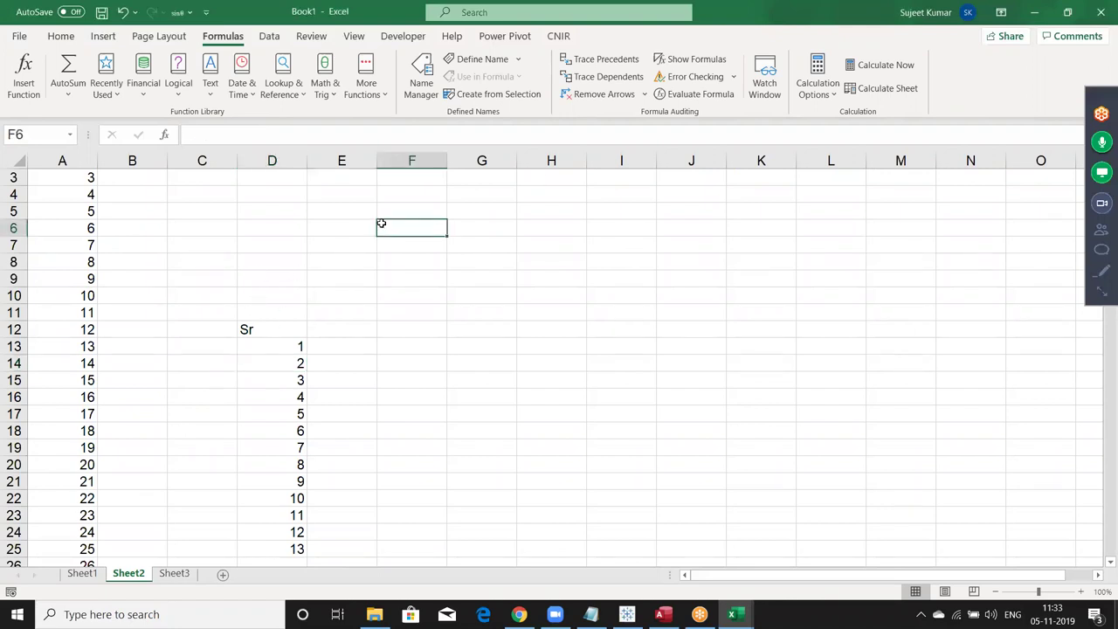
type("=col")
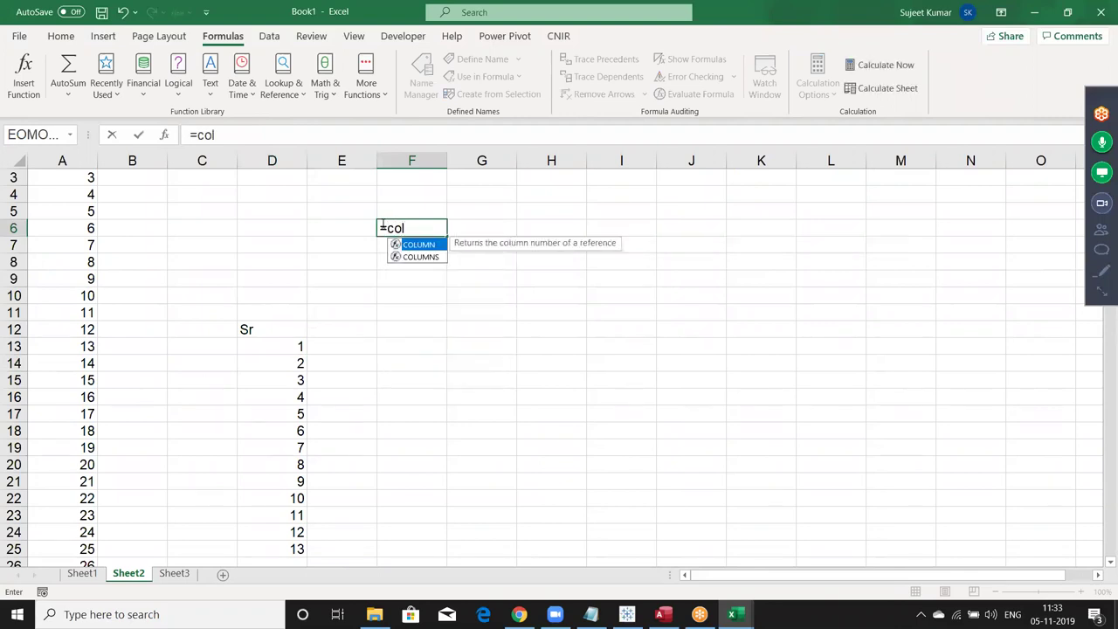
key("Tab")
type(")")
key("ctrl+Return")
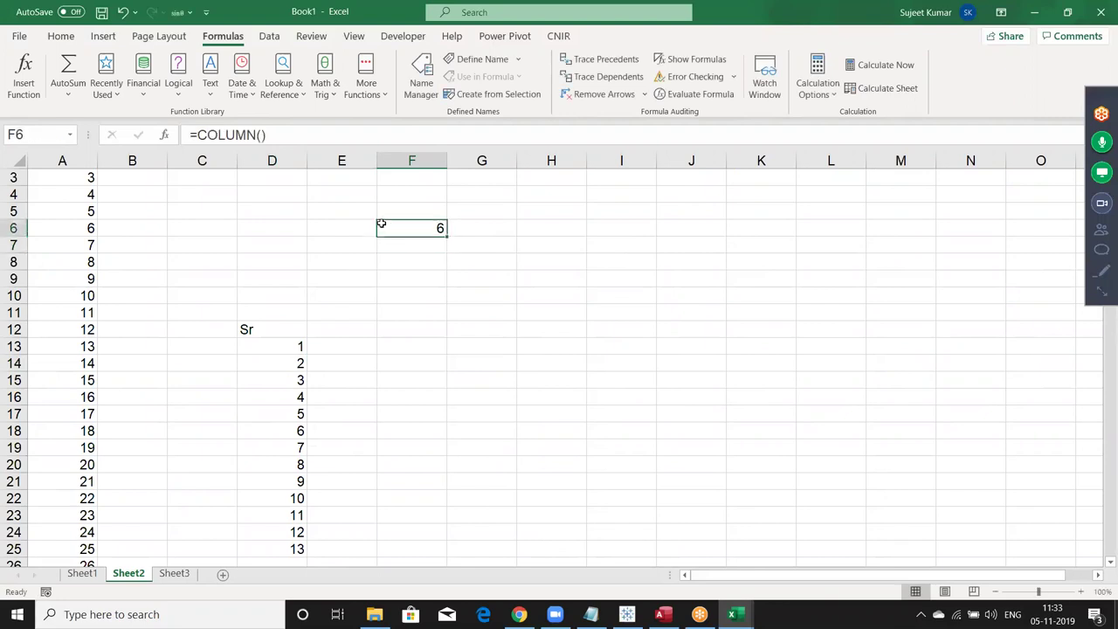
left_click_drag(447, 237, 725, 235)
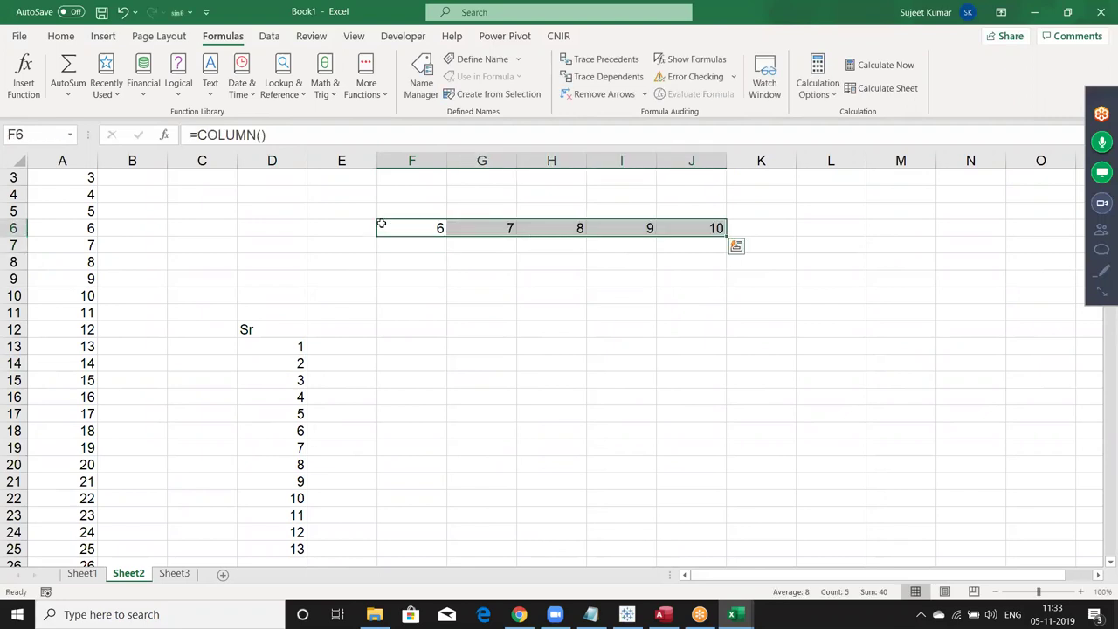
key("Down")
key("Down")
Enter =ROWS(B8:B23) in F8 so it shows 16
type("=row")
key("Down")
key("Tab")
key("Left")
key("Left")
key("ctrl+Left")
key("Right")
key("shift+Down")
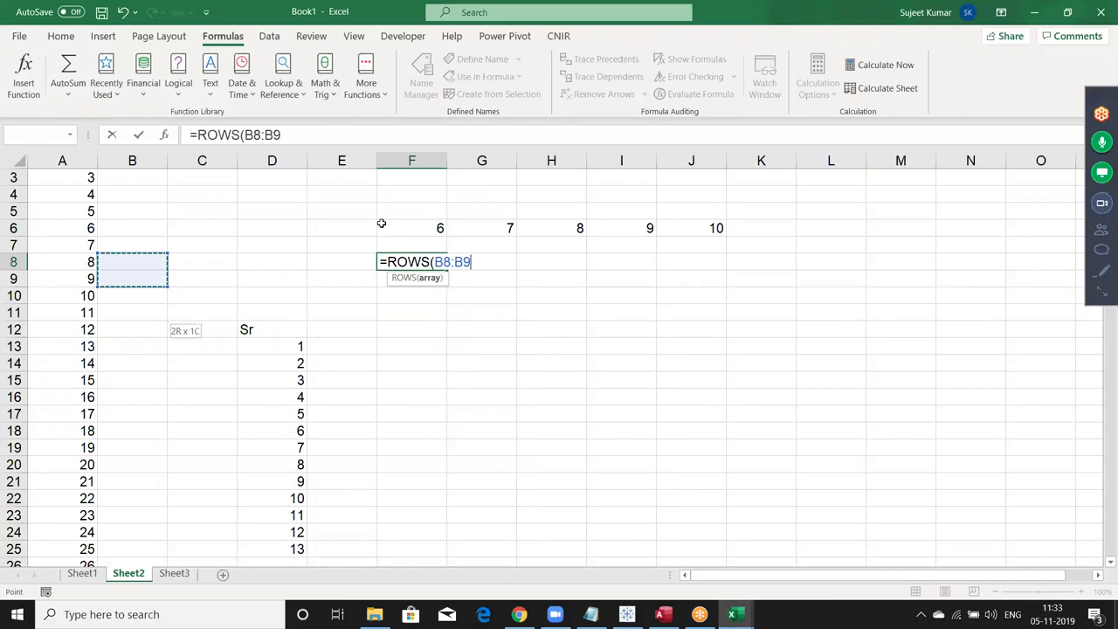
key("shift+Down")
key("shift+Down")
key("shift+Down")
key("ctrl+Return")
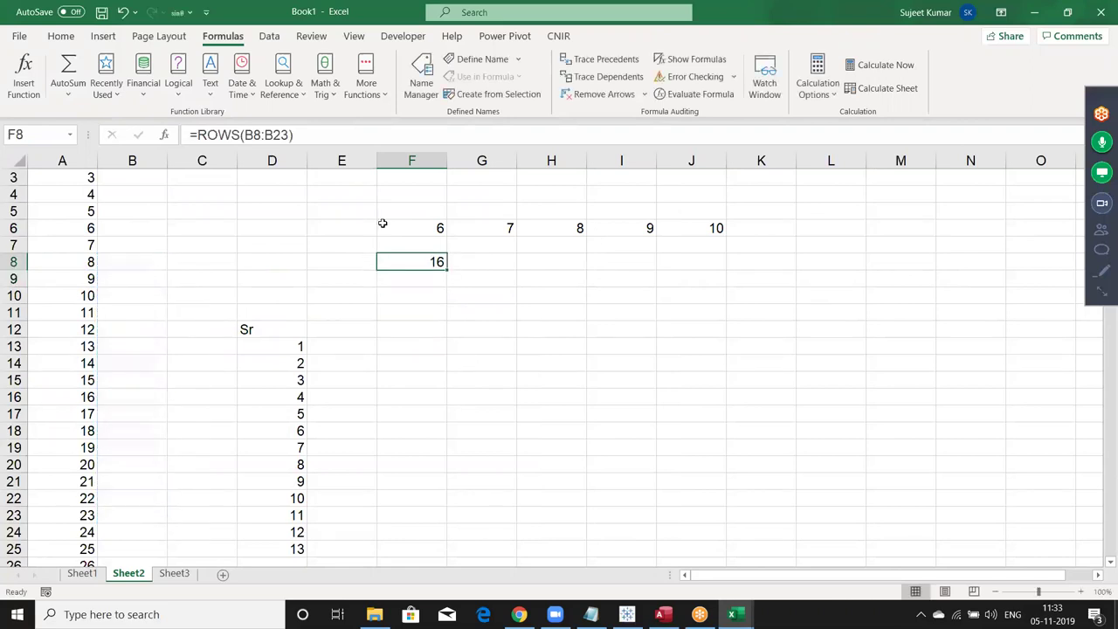
Enter =COLUMNS(J8:N8) in G8 so it returns 5
key("Right")
type("=cl")
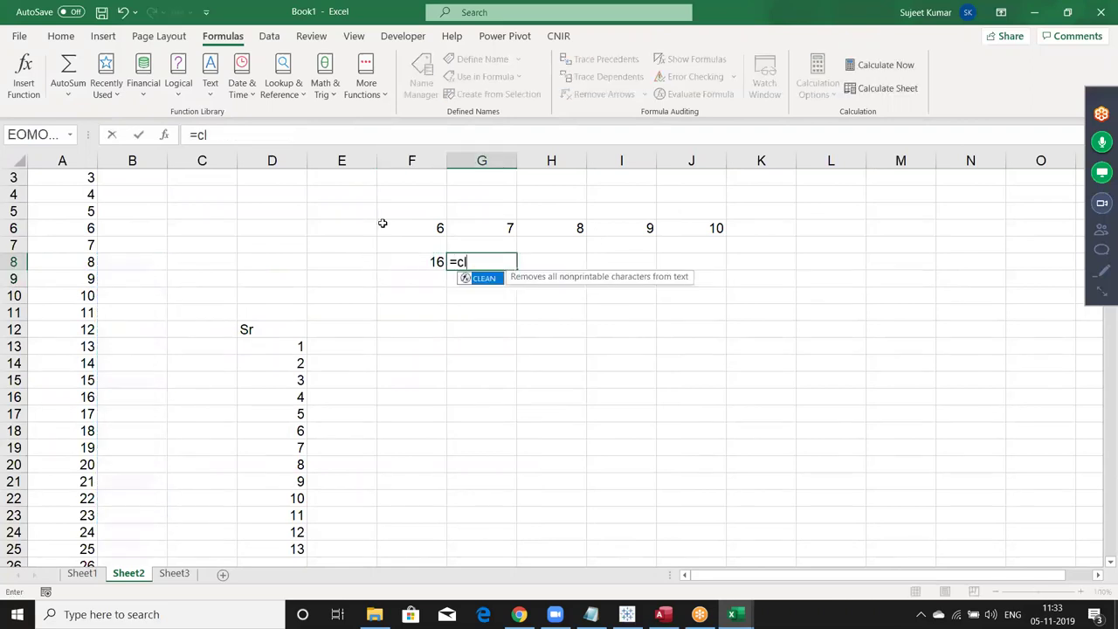
type("o")
key("BackSpace")
key("BackSpace")
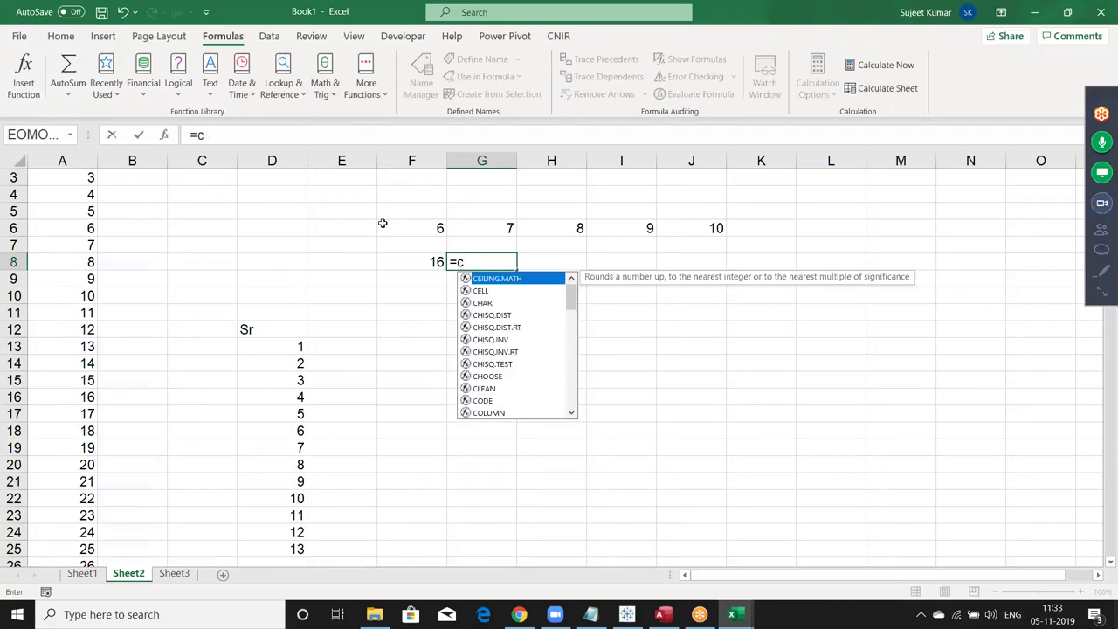
type("ol")
key("Down")
key("Tab")
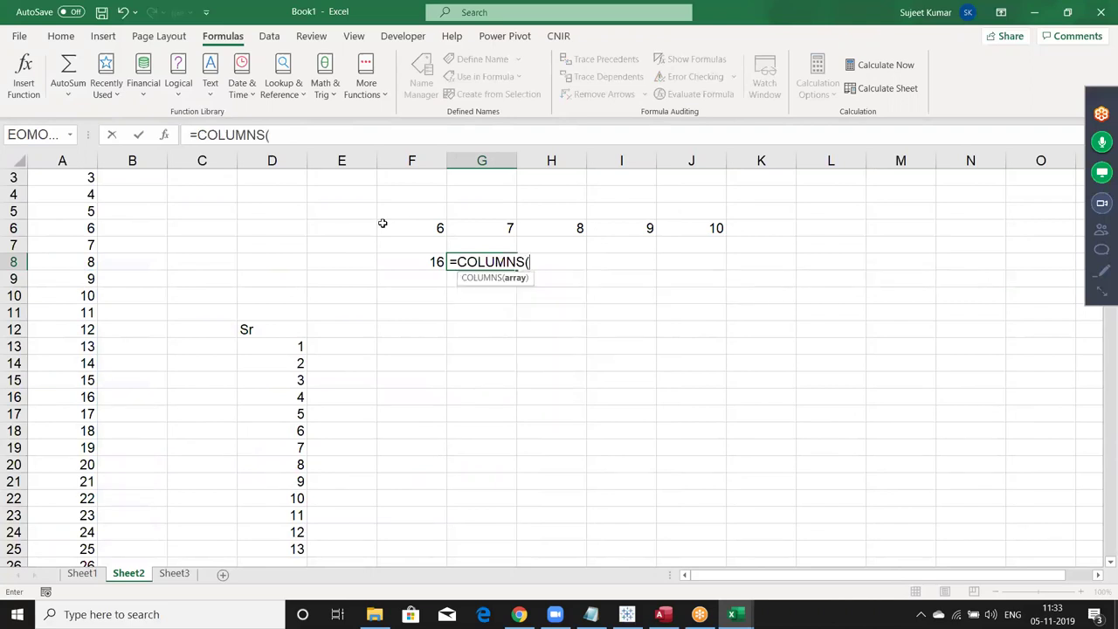
key("Right")
key("Right")
key("Right")
key("shift+Right")
key("shift+Right")
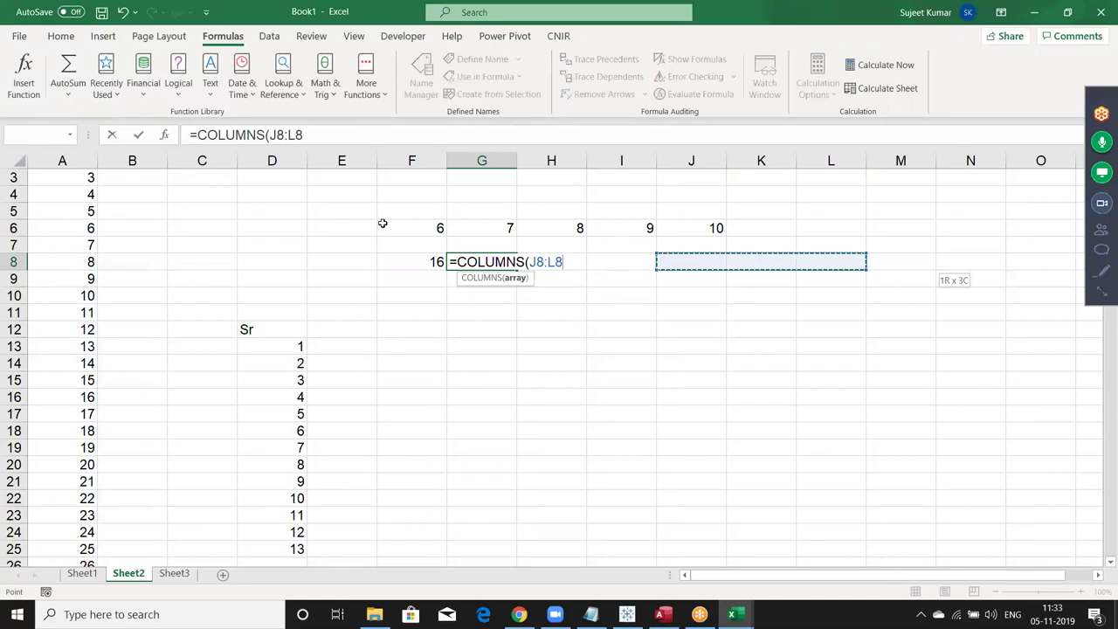
key("shift+Right")
key("shift+Right")
key("Return")
Review G8's COLUMNS formula and look over the sheet
key("Up")
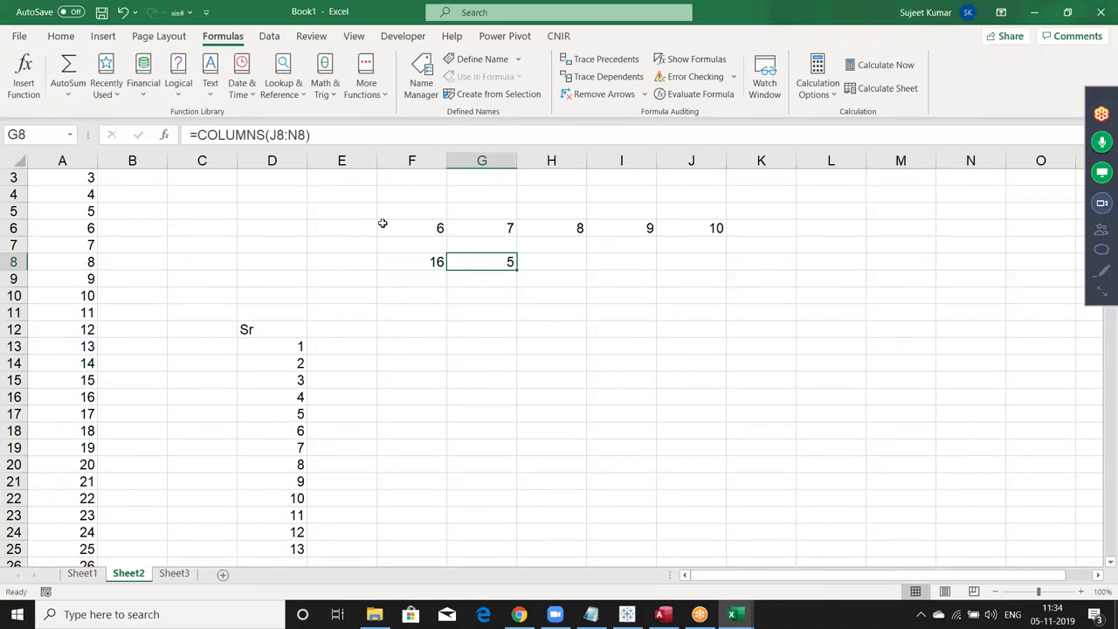
left_click(369, 326)
scroll(369, 325, "down", 6)
scroll(370, 323, "up", 2)
scroll(367, 316, "up", 5)
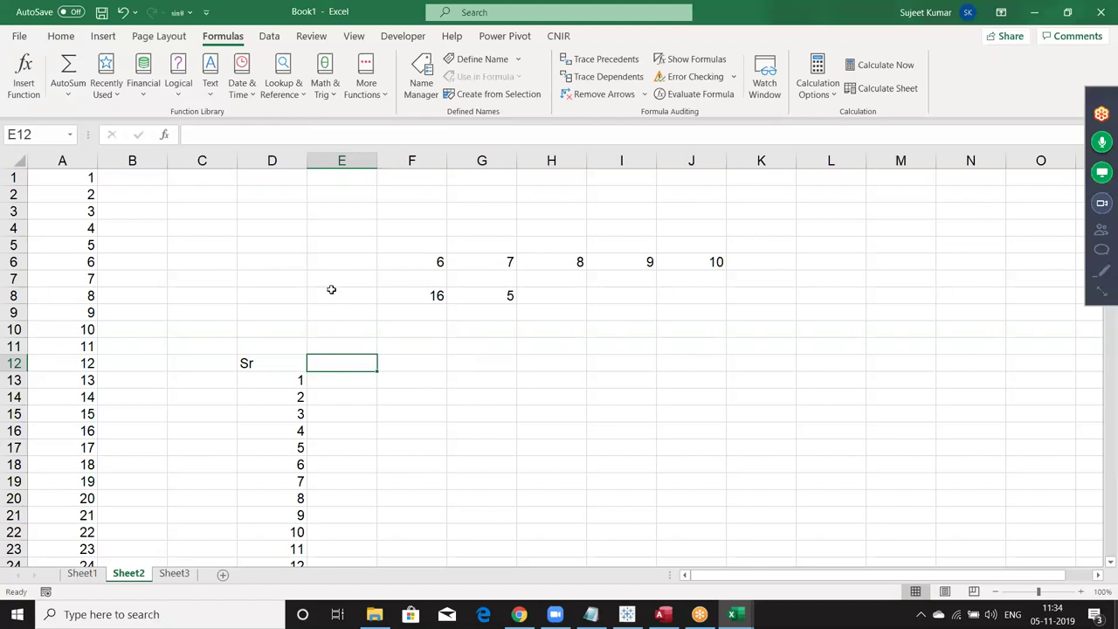
Start a FIELDVALUE formula in E12 over C4:D5, cancel it, and go to Sheet1
left_click(297, 87)
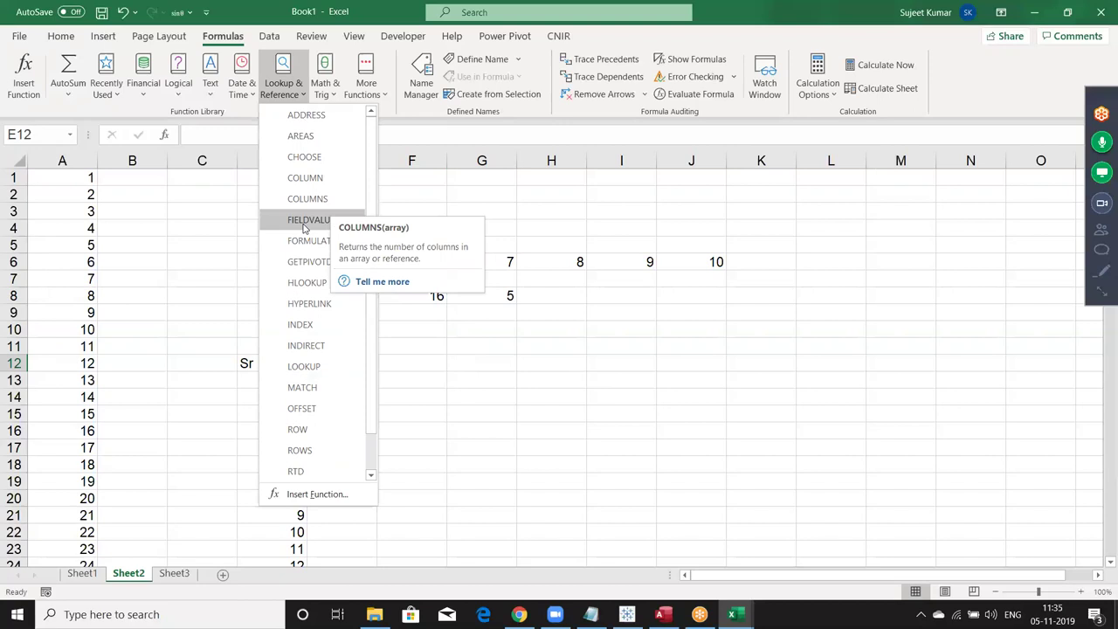
left_click(305, 221)
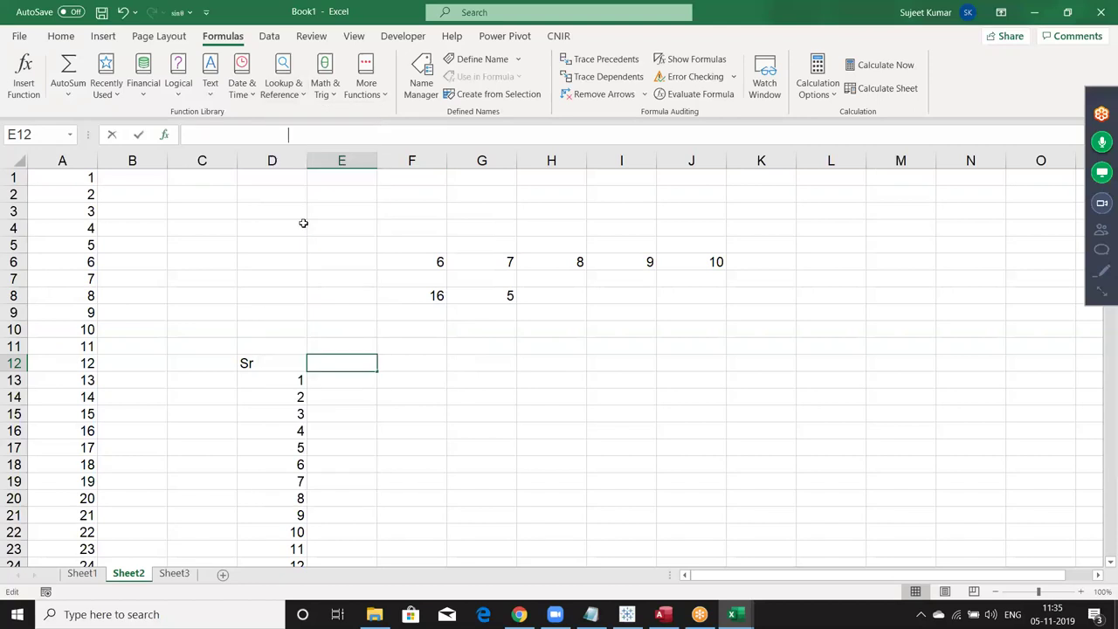
left_click_drag(232, 227, 251, 249)
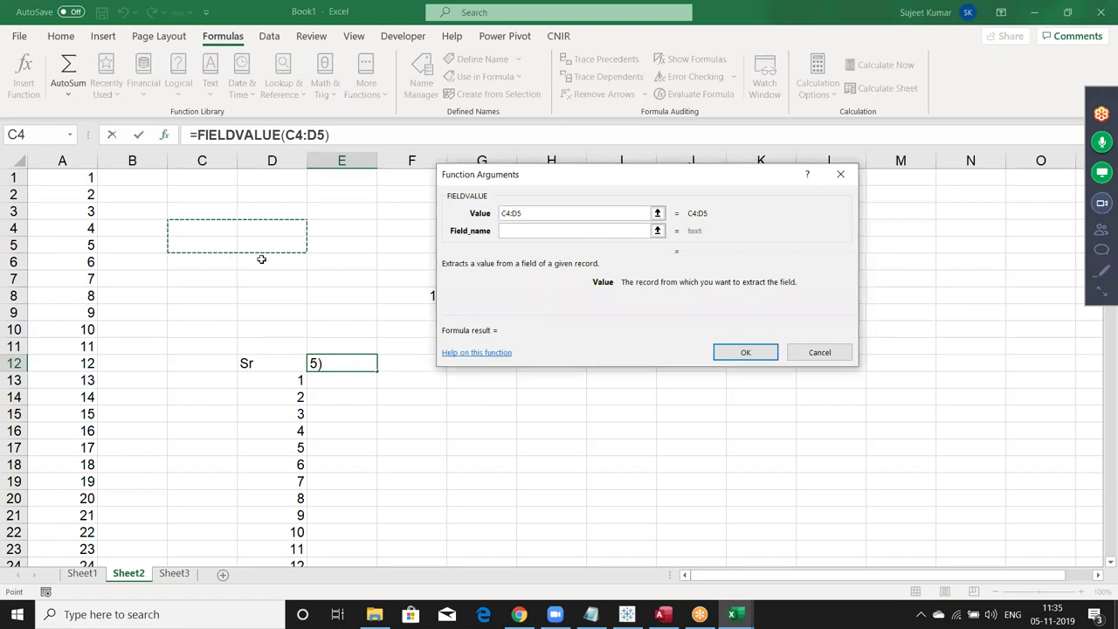
key("Escape")
left_click(74, 573)
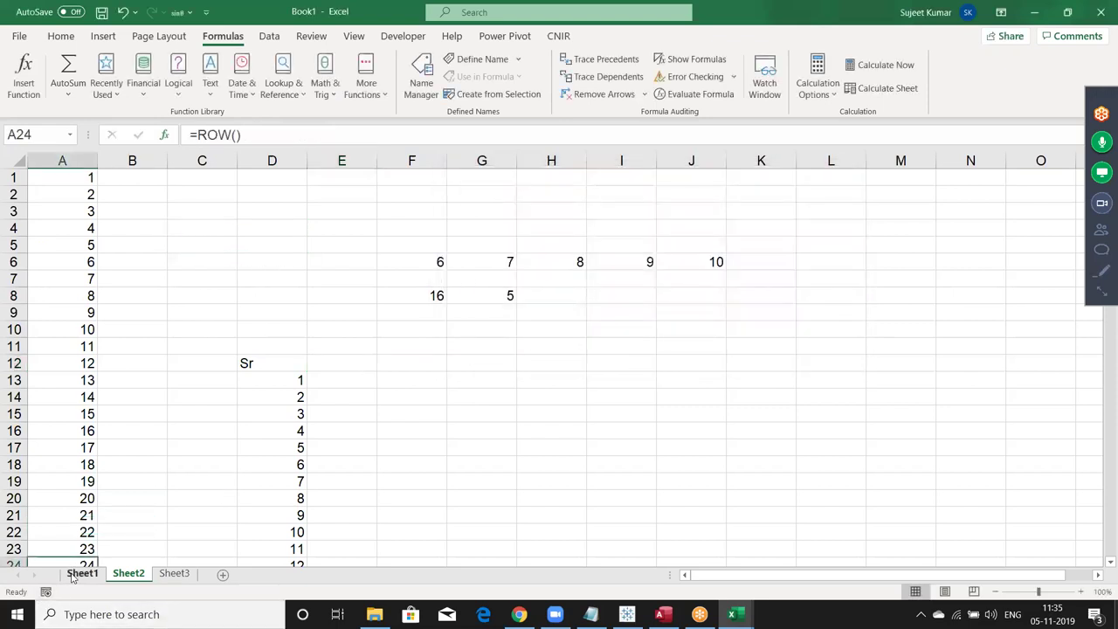
Enter =FIELDVALUE(A1:M10,D1) in I16, which returns #FIELD!
left_click(629, 437)
type("=f")
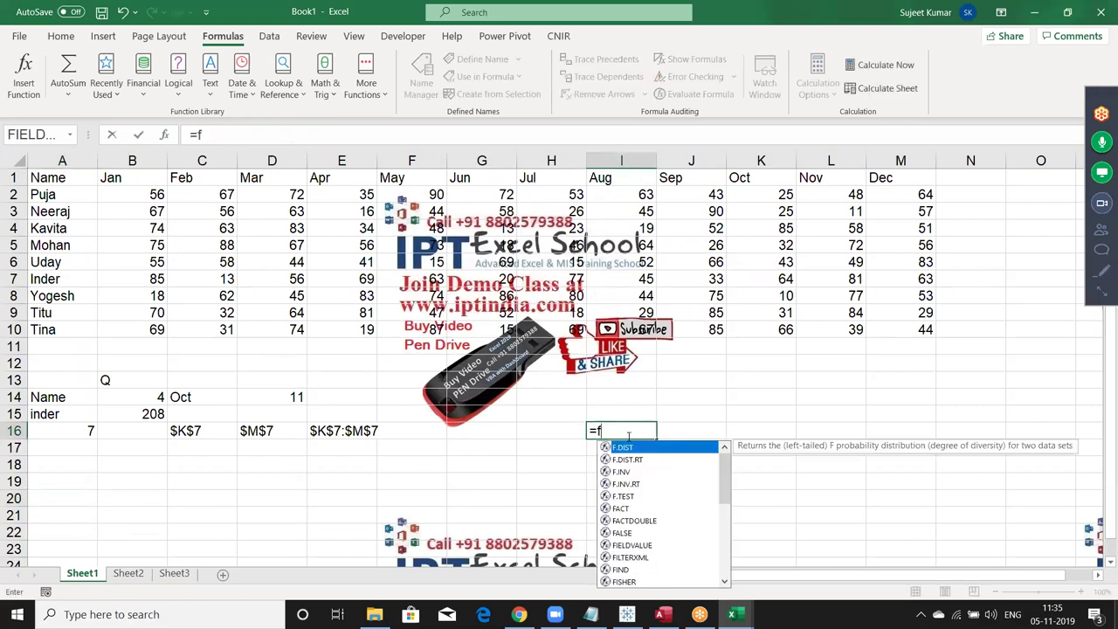
type("il")
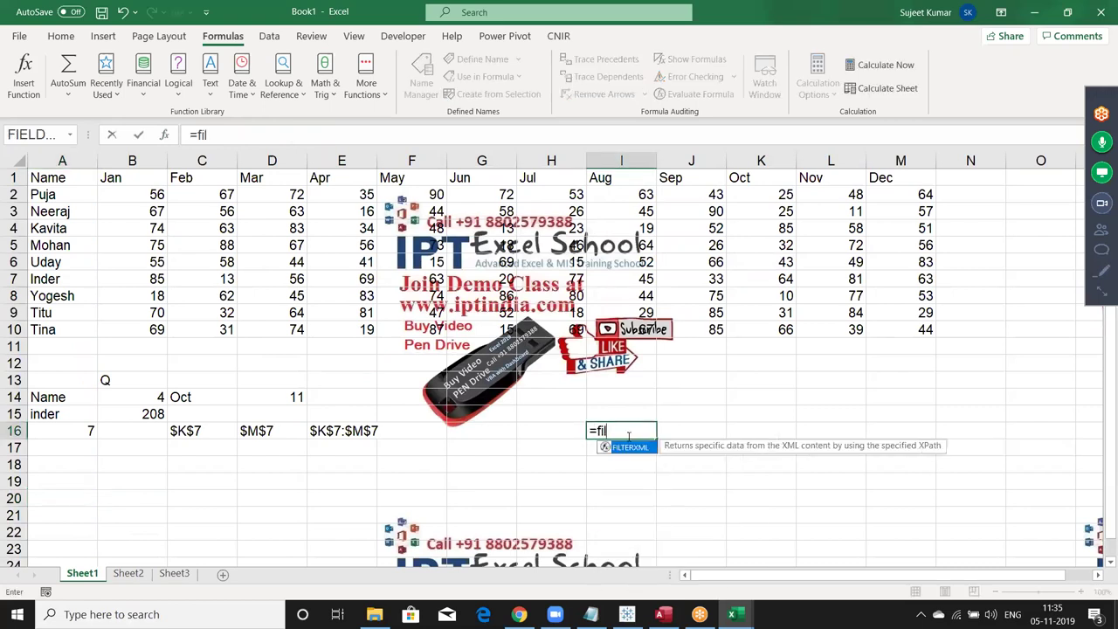
key("BackSpace")
key("BackSpace")
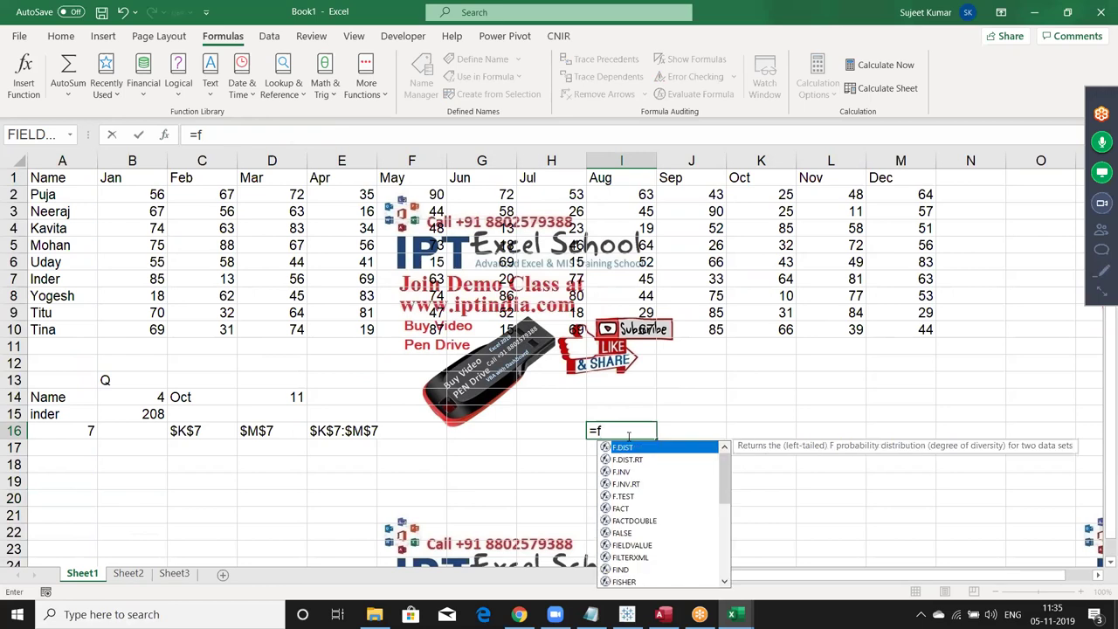
type("i")
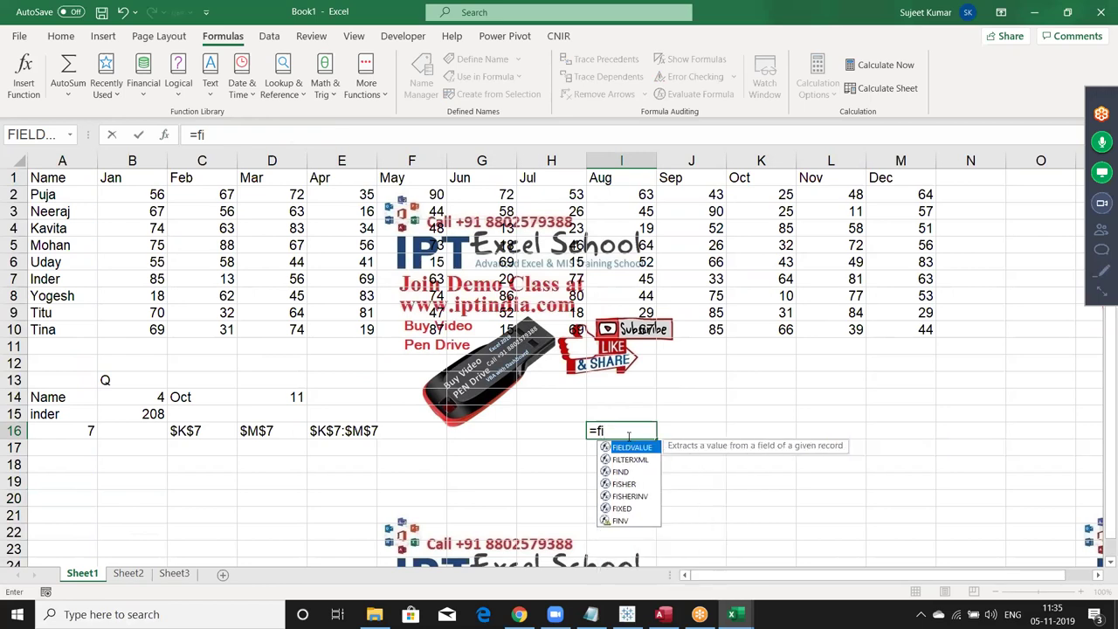
key("Tab")
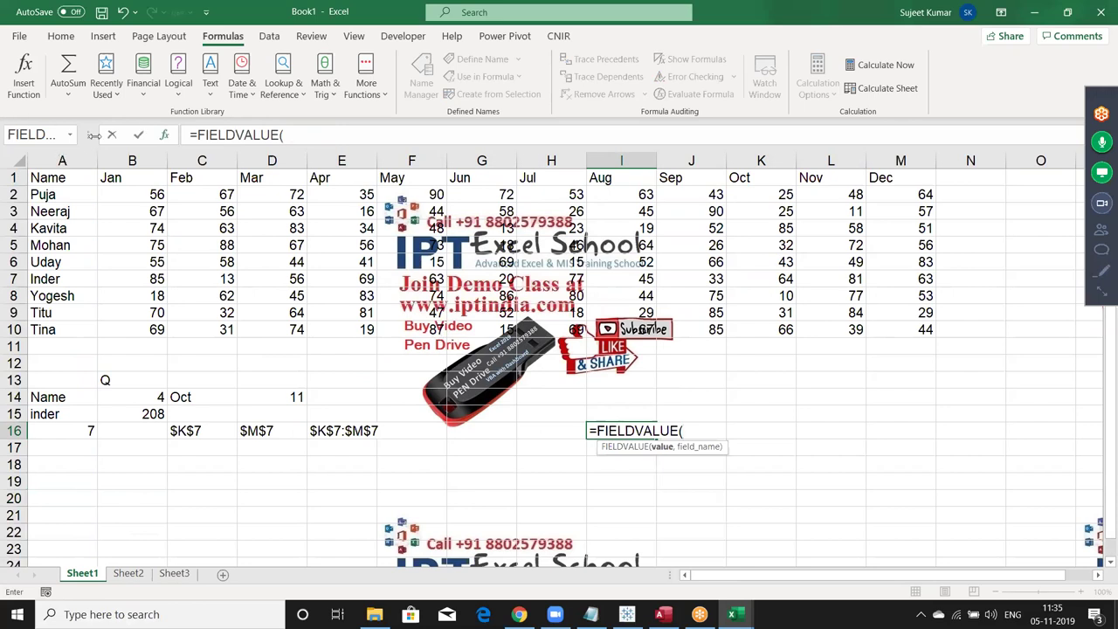
mouse_move(67, 178)
left_mouse_down()
mouse_move(782, 312)
mouse_move(776, 323)
left_mouse_up()
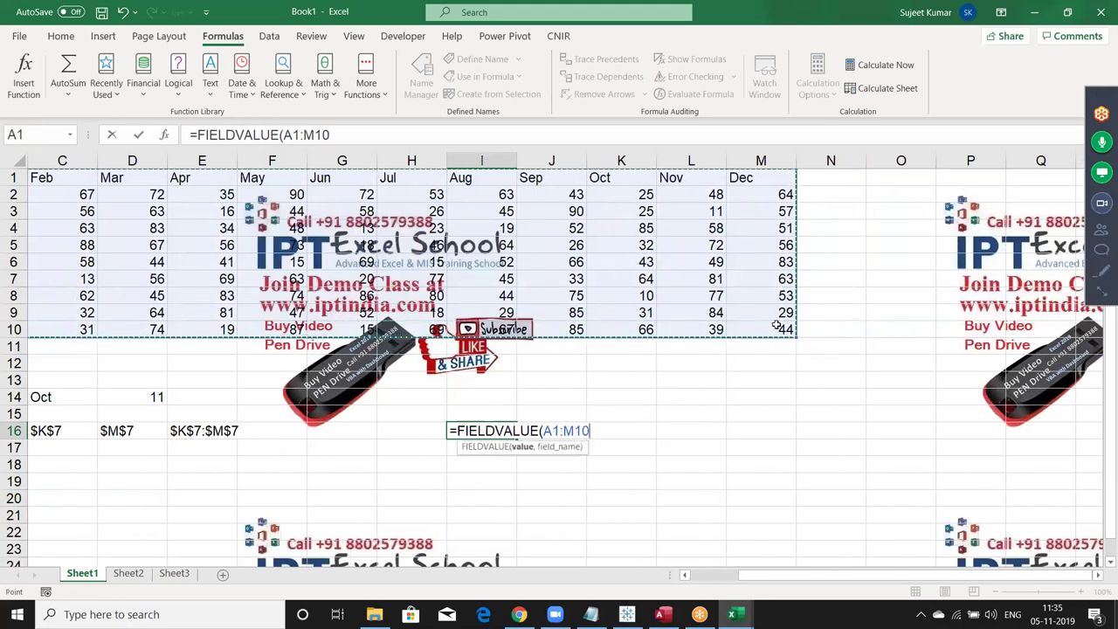
type(",")
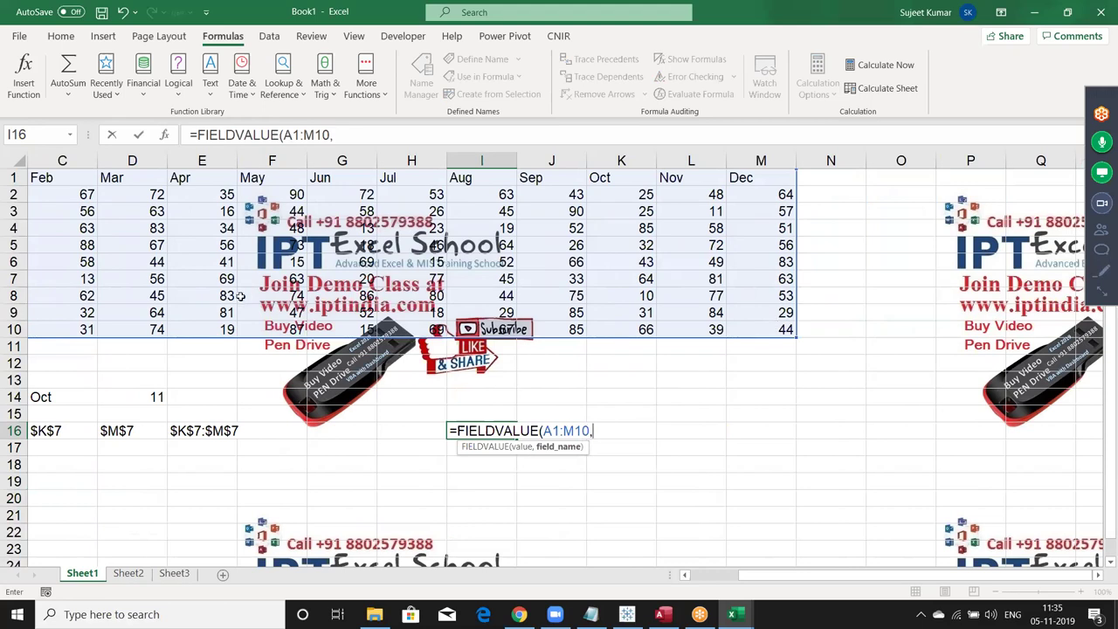
left_click(147, 178)
key("Return")
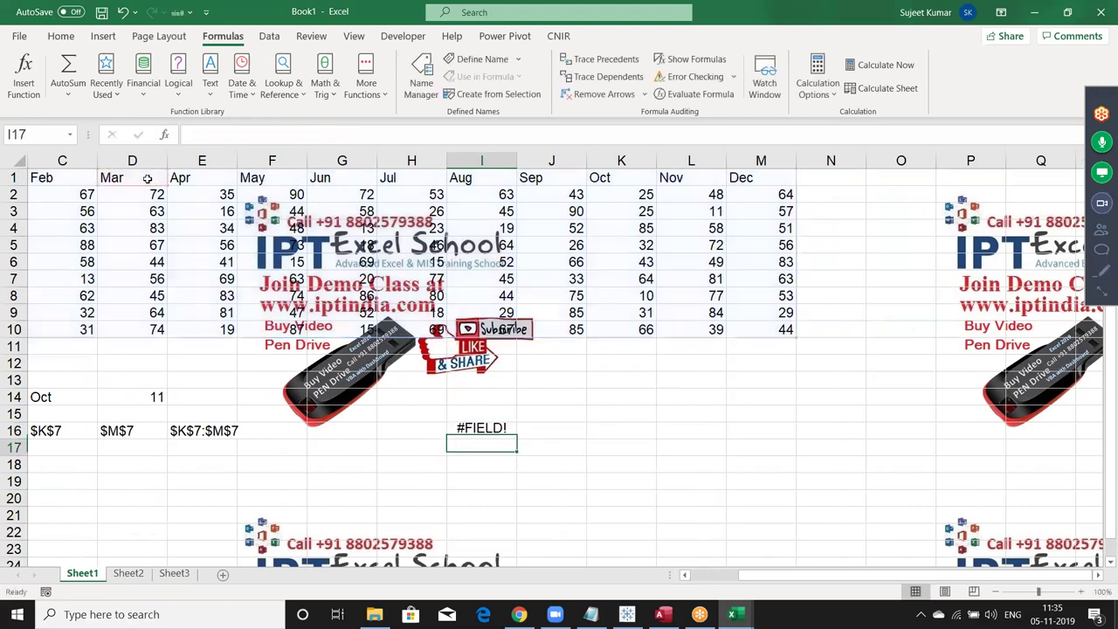
Show the Function Arguments dialog for I16's FIELDVALUE formula
key("Up")
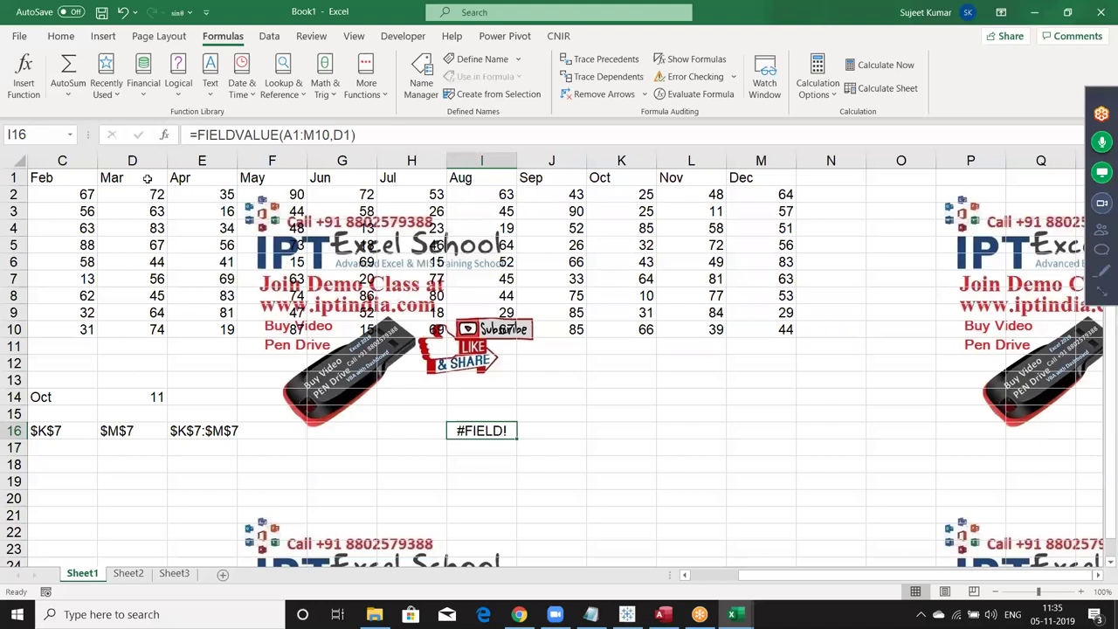
key("F2")
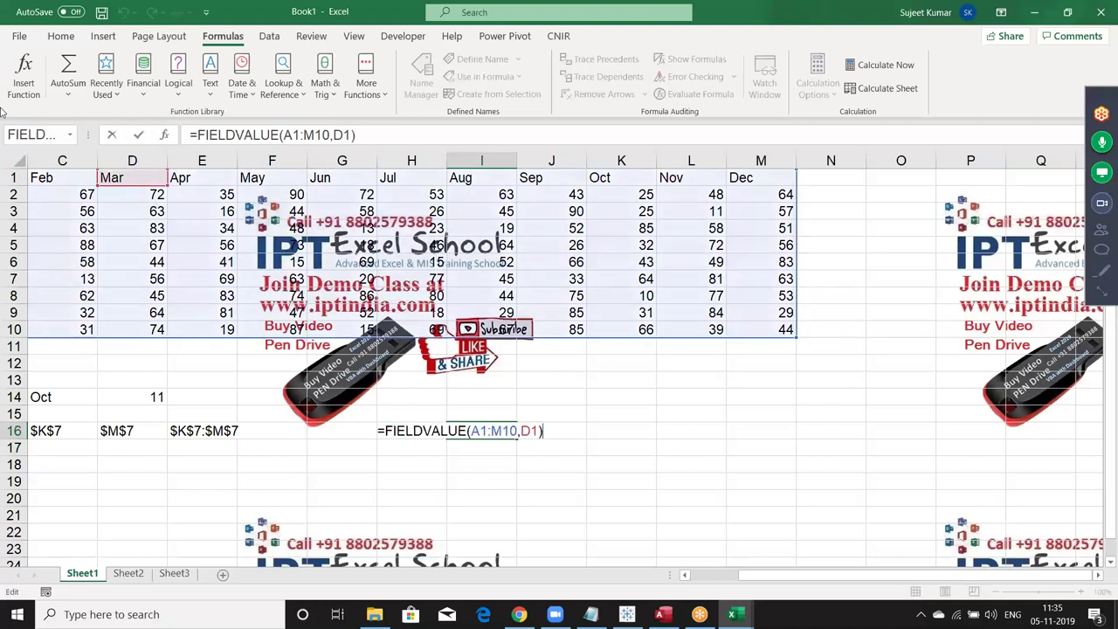
left_click(166, 135)
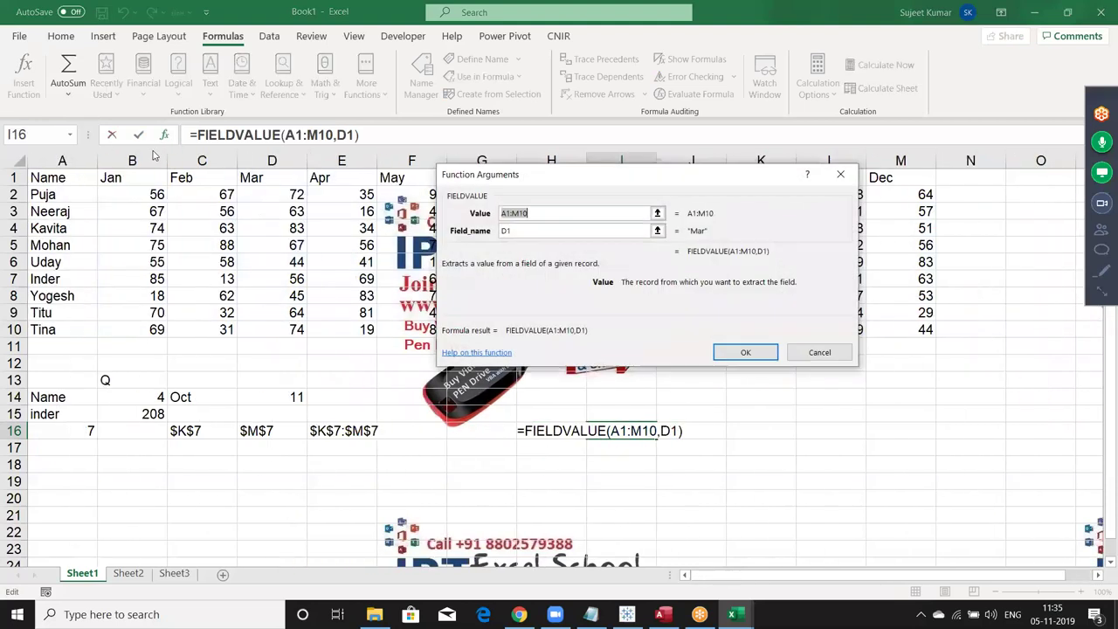
Open the FIELDVALUE help article and scroll down to its Examples section
left_click(493, 359)
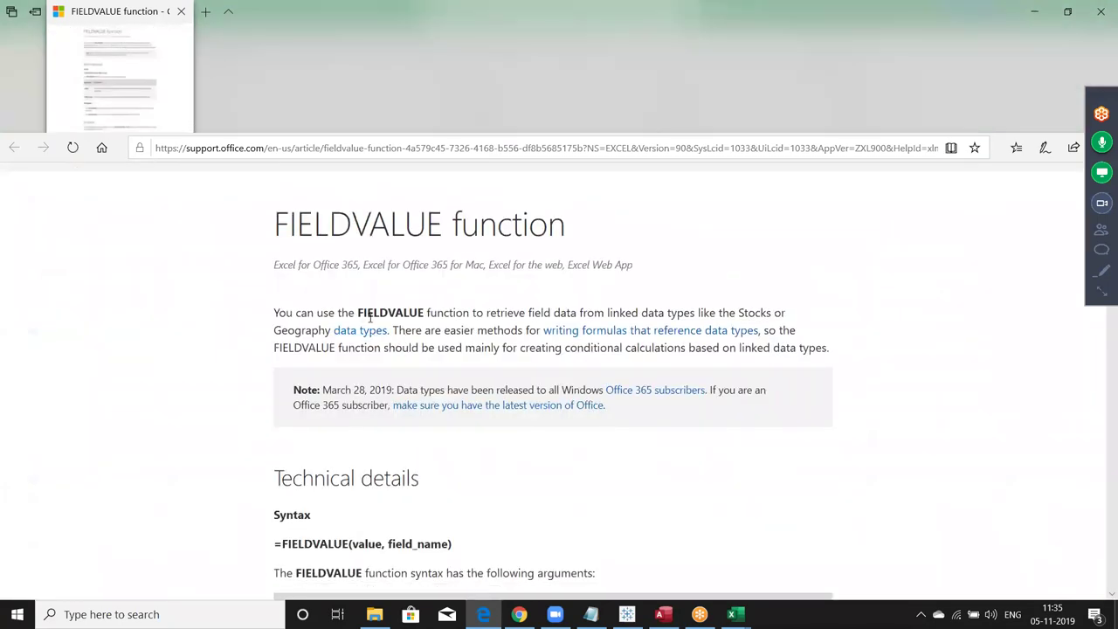
double_click(371, 318)
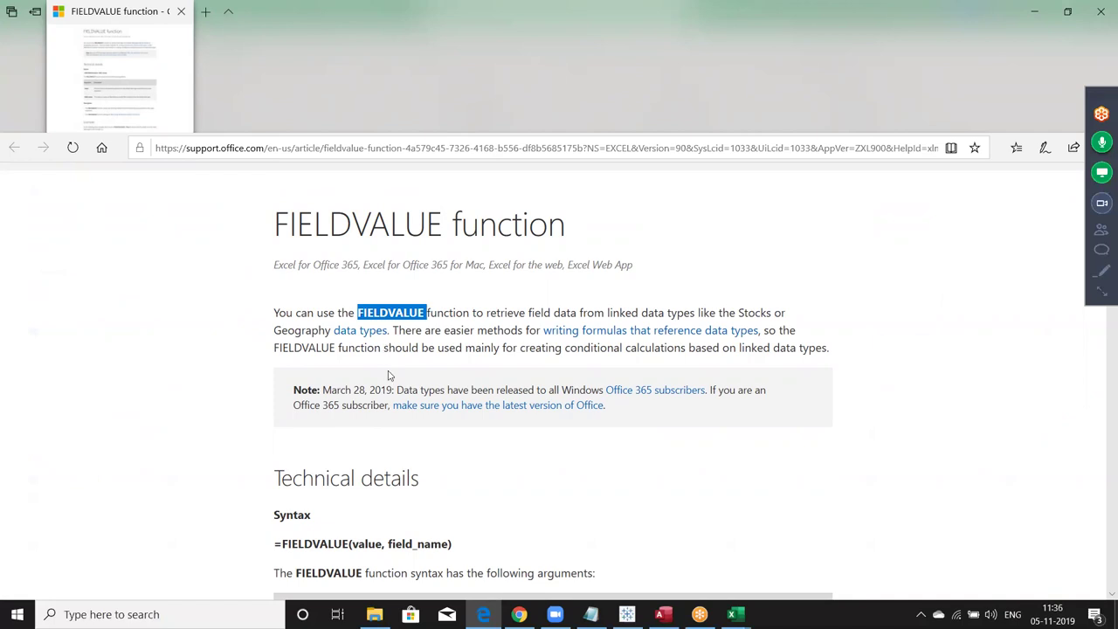
scroll(388, 374, "down", 3)
scroll(389, 371, "down", 3)
scroll(390, 375, "down", 2)
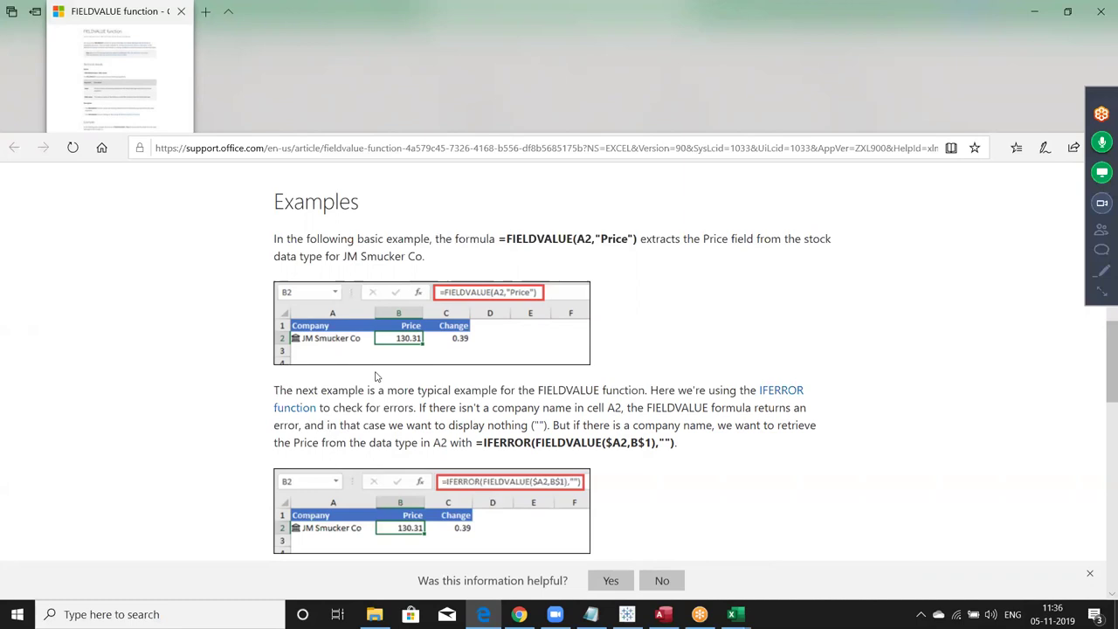
scroll(376, 377, "down", 1)
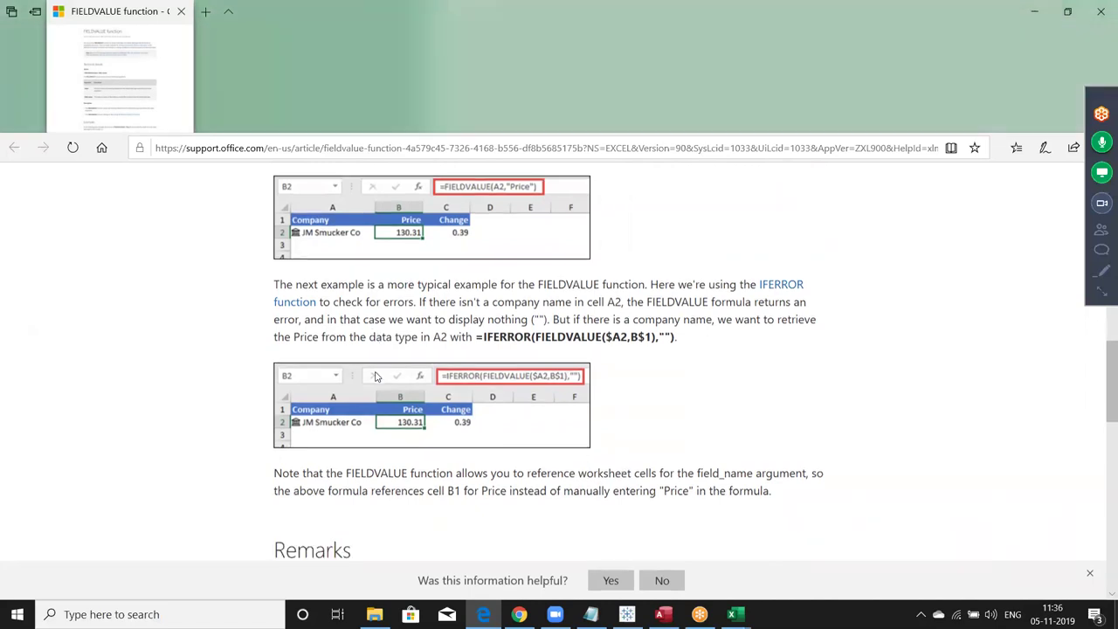
scroll(375, 376, "down", 4)
scroll(377, 376, "up", 3)
scroll(376, 377, "up", 2)
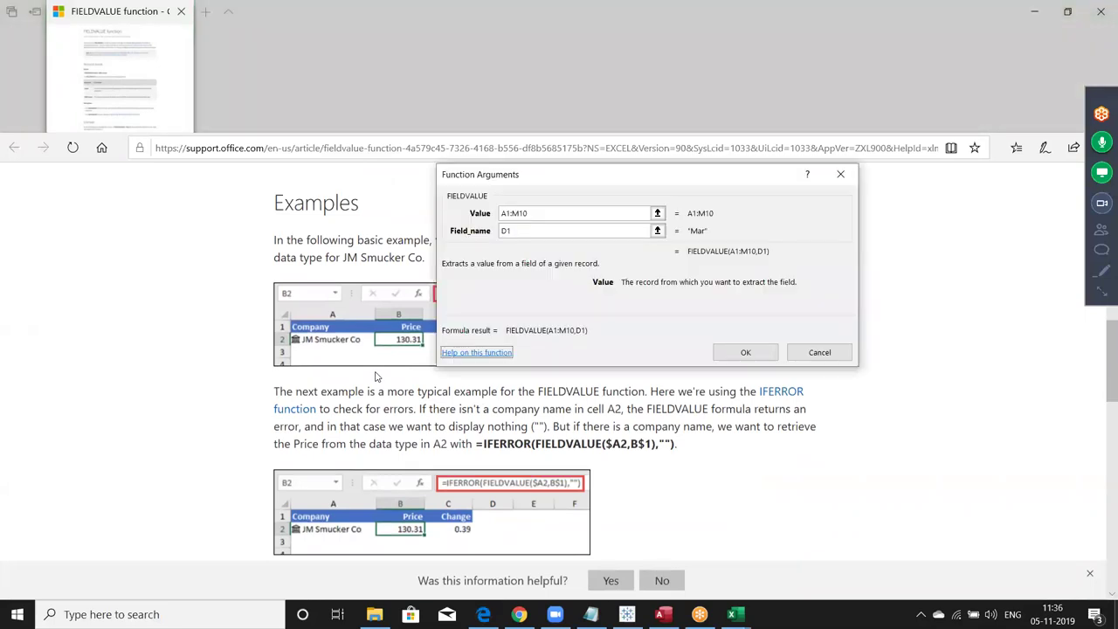
Replace I16's formula with a FIELDVALUE on A1 and "JAN", typed with a period
key("alt+Tab")
key("Tab")
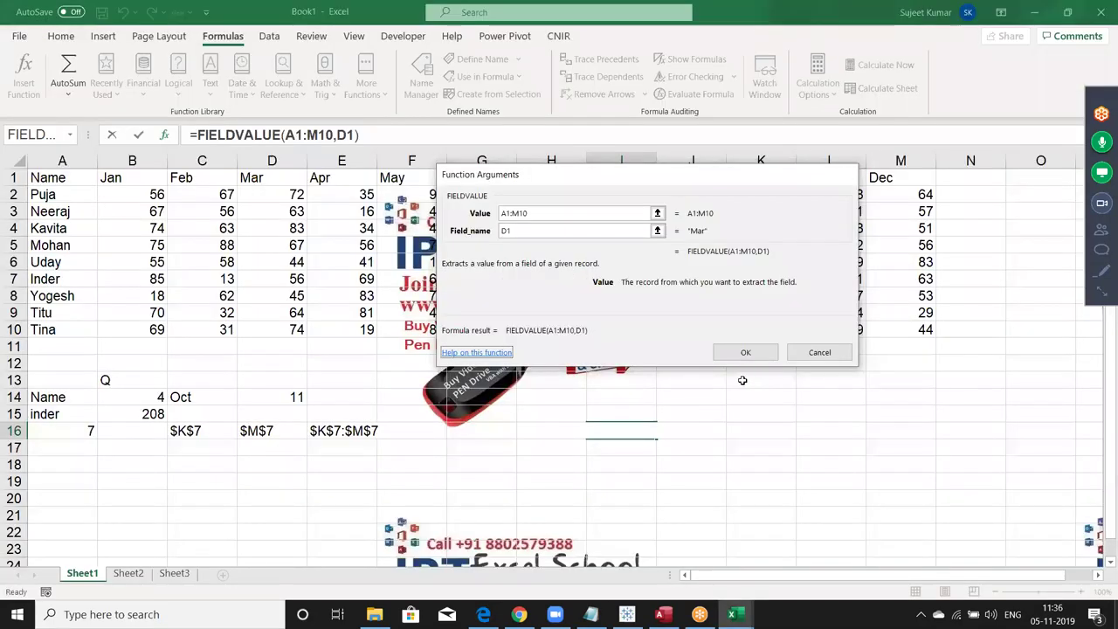
key("Return")
key("Delete")
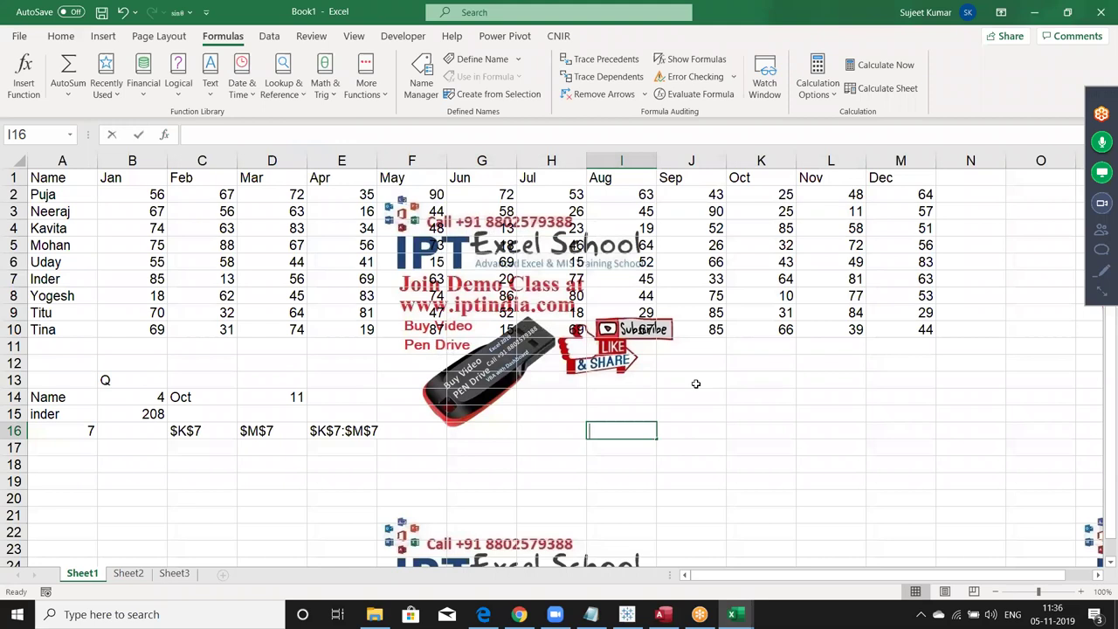
type("=fi")
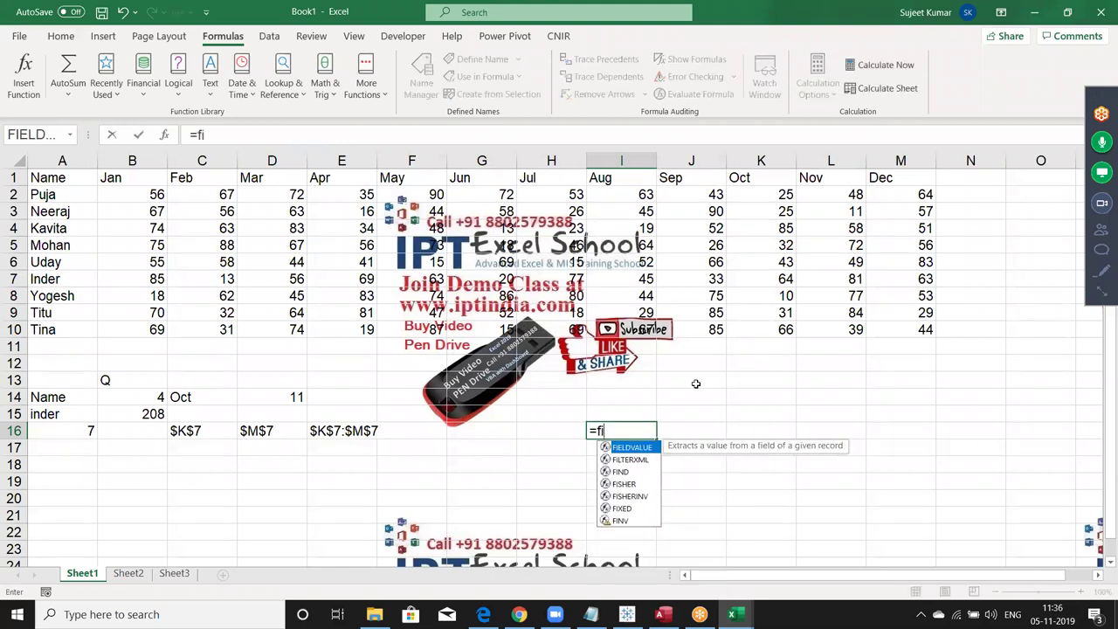
key("Tab")
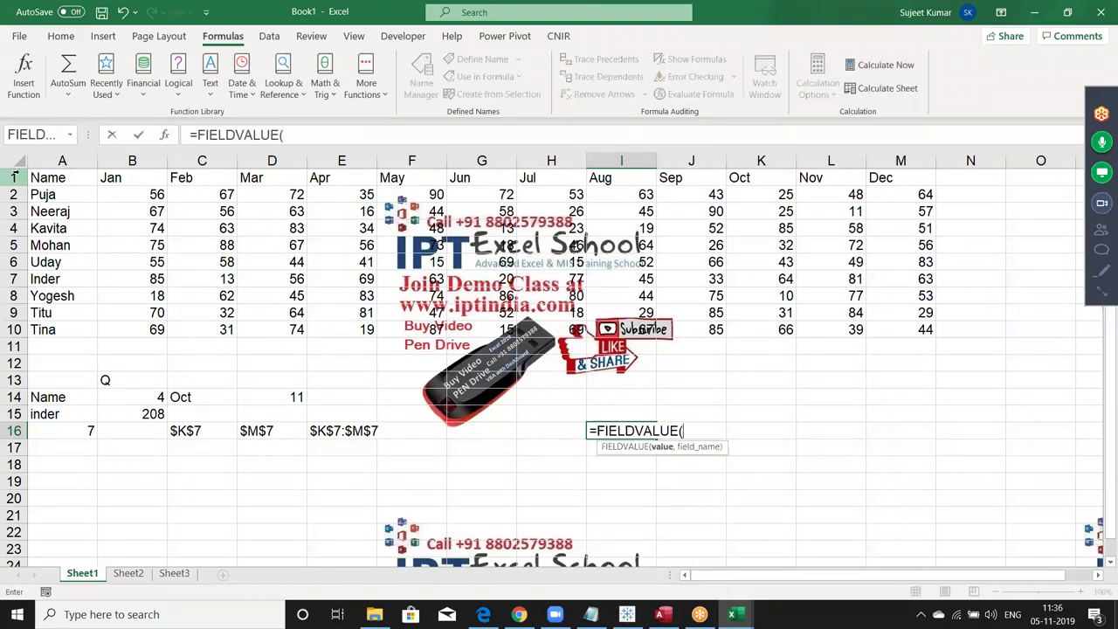
left_click(37, 177)
type(".")
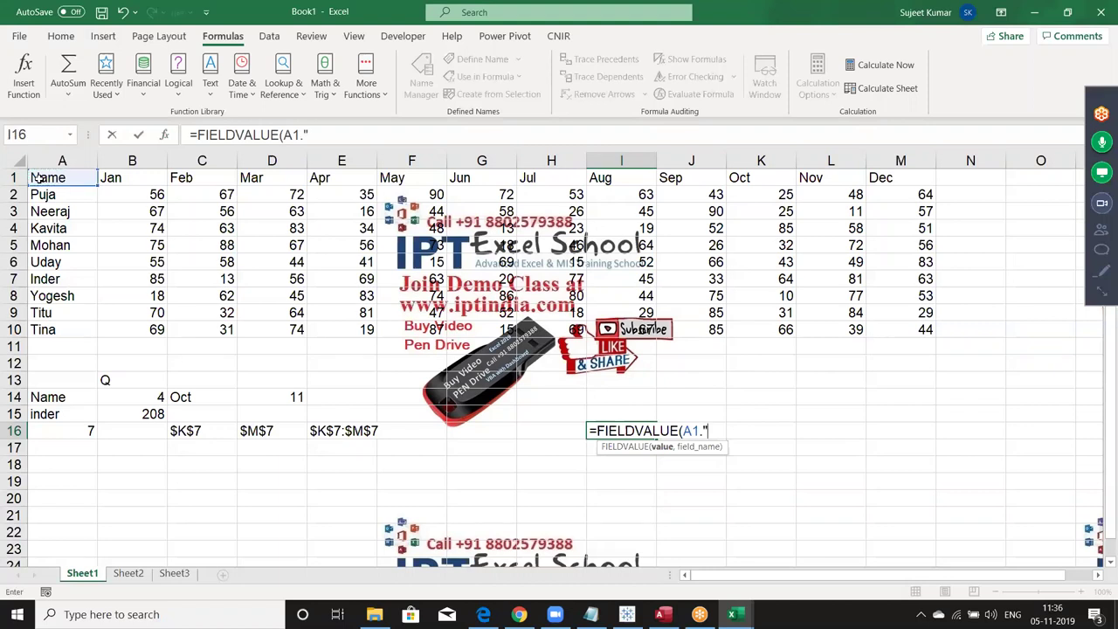
type("\"JAN")
type("\"")
key("Return")
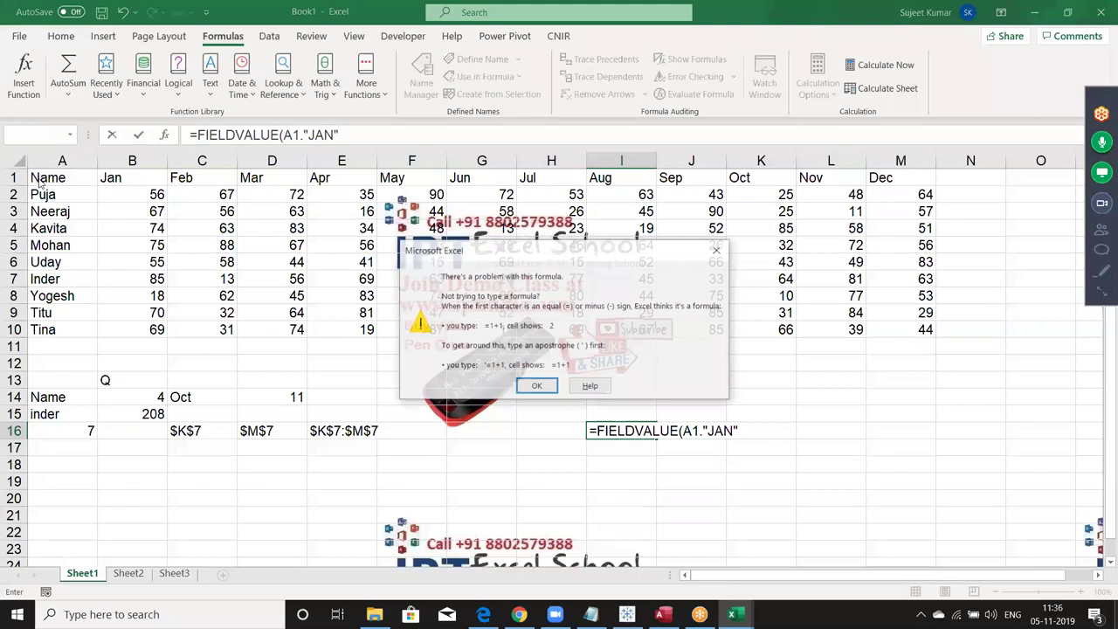
key("Return")
Fix the period to a comma so I16 reads =FIELDVALUE(A1,"JAN")
key("Right")
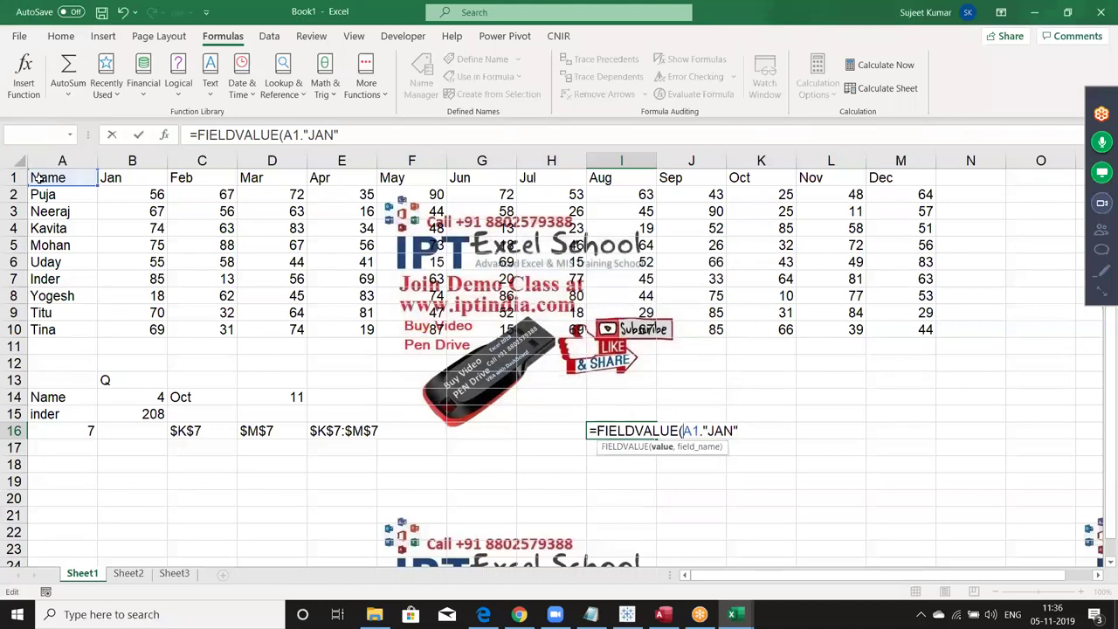
key("BackSpace")
type(",")
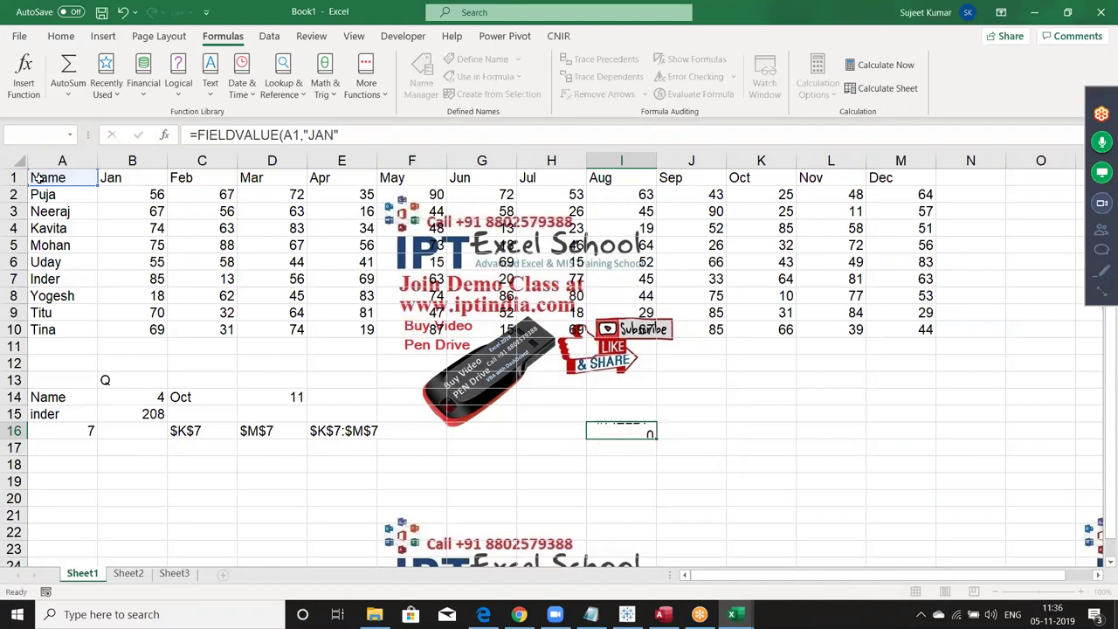
key("Return")
key("Up")
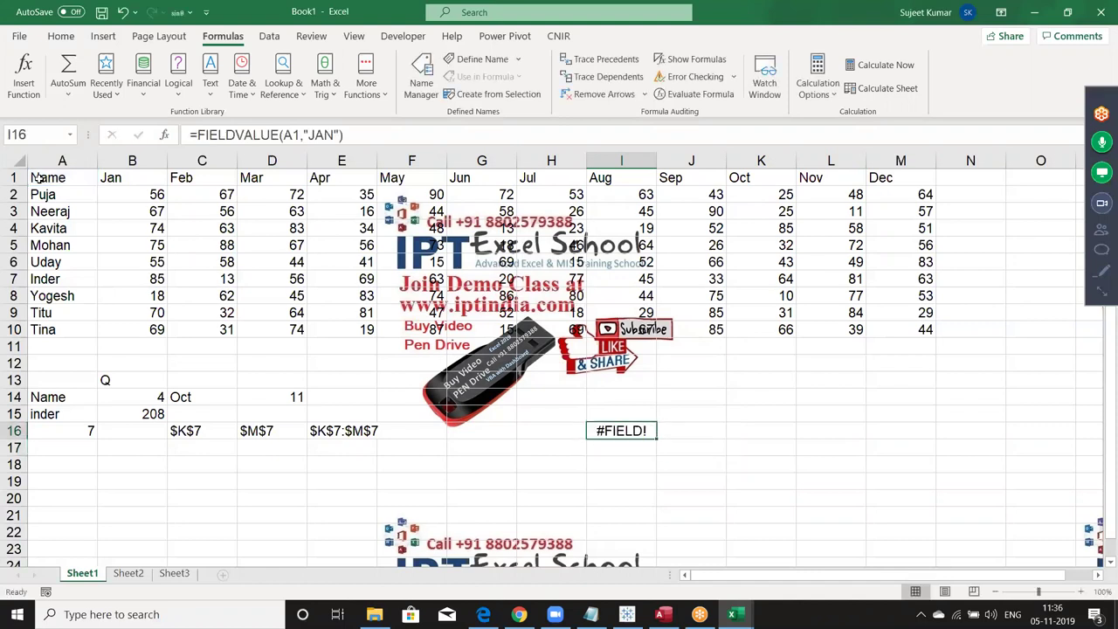
Change the reference in I16's formula from A1 to A2
key("alt+Tab")
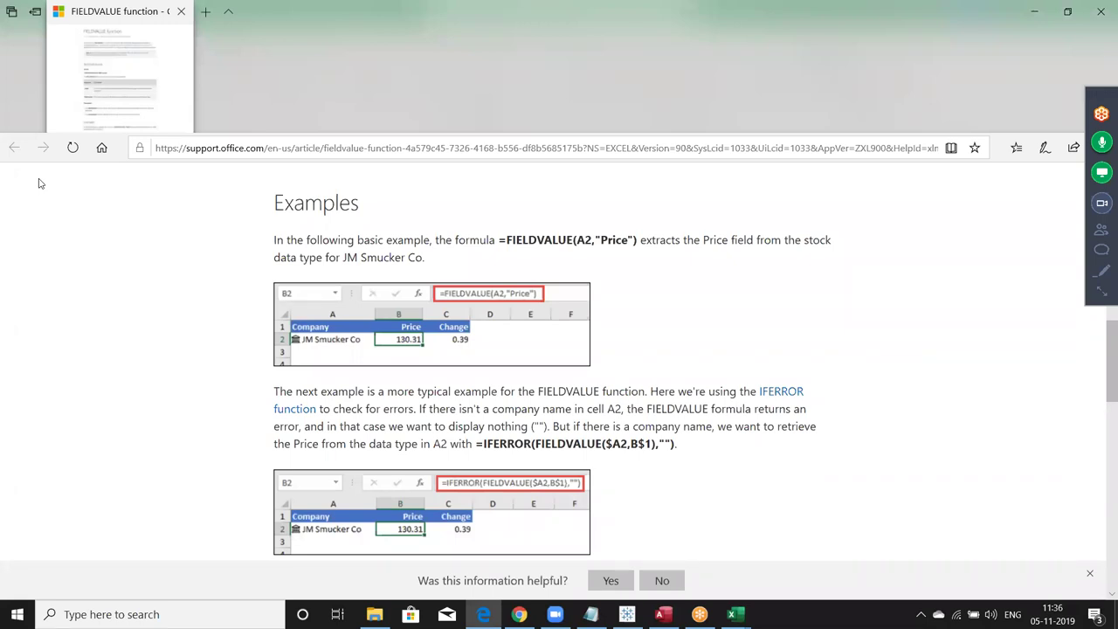
key("alt+Tab")
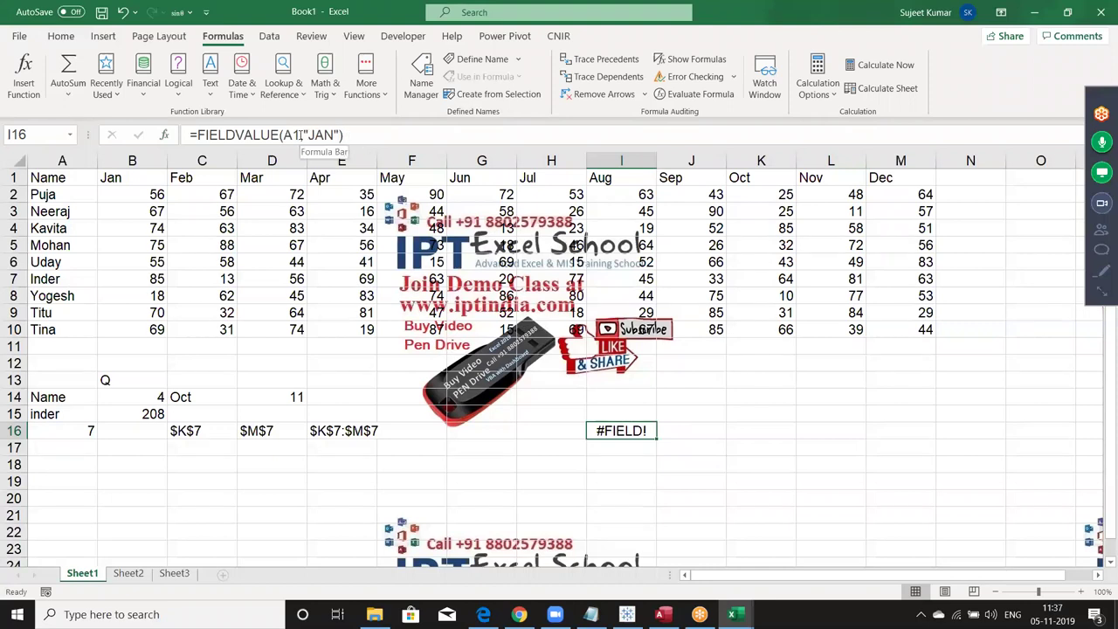
left_click(300, 135)
key("BackSpace")
type("2")
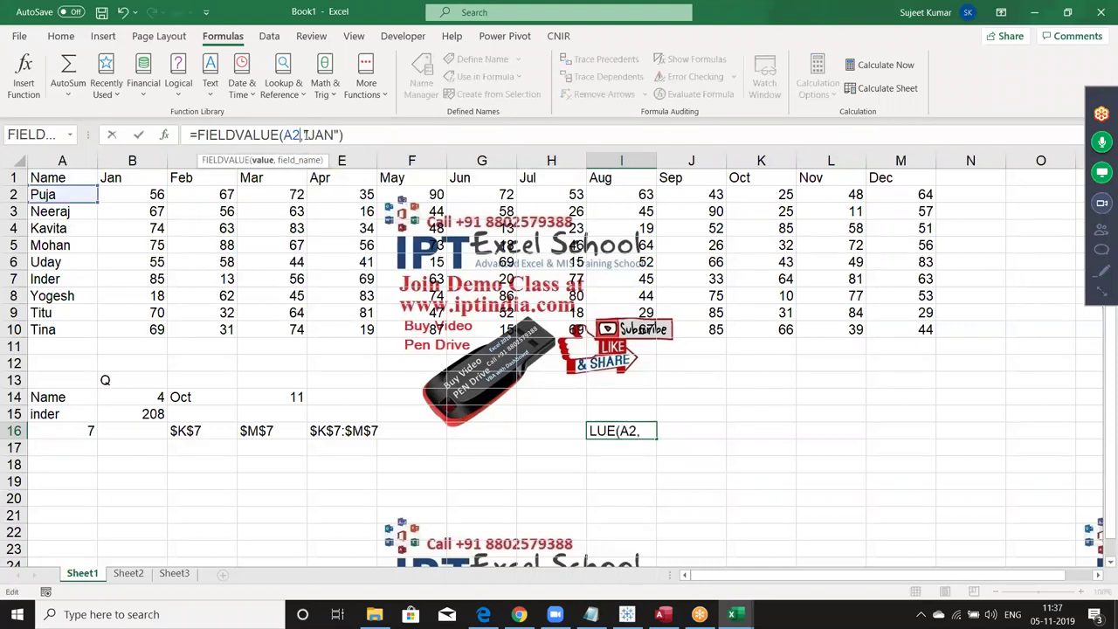
key("Return")
key("Up")
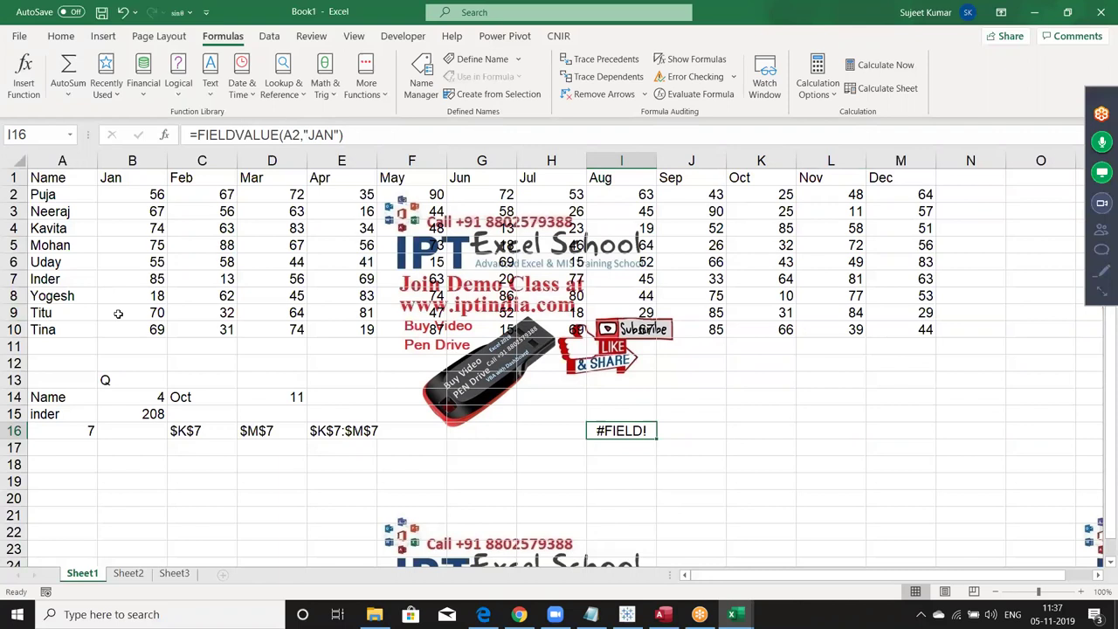
Recheck the help examples, then re-enter I16's formula as an array formula
key("alt+Tab")
scroll(530, 536, "down", 3)
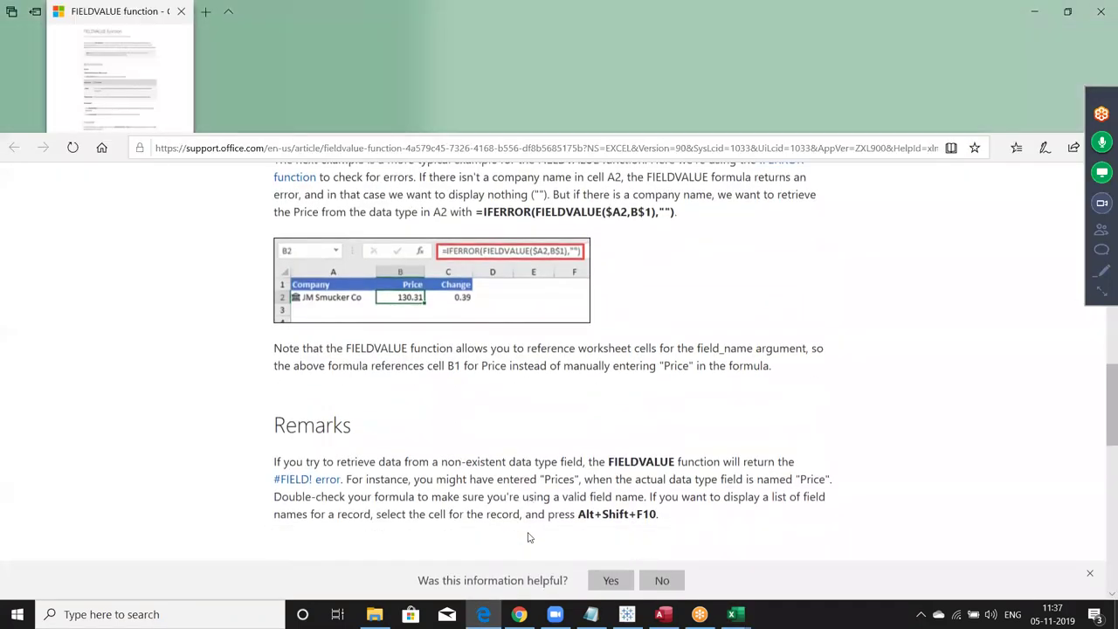
scroll(528, 536, "down", 2)
scroll(529, 535, "up", 3)
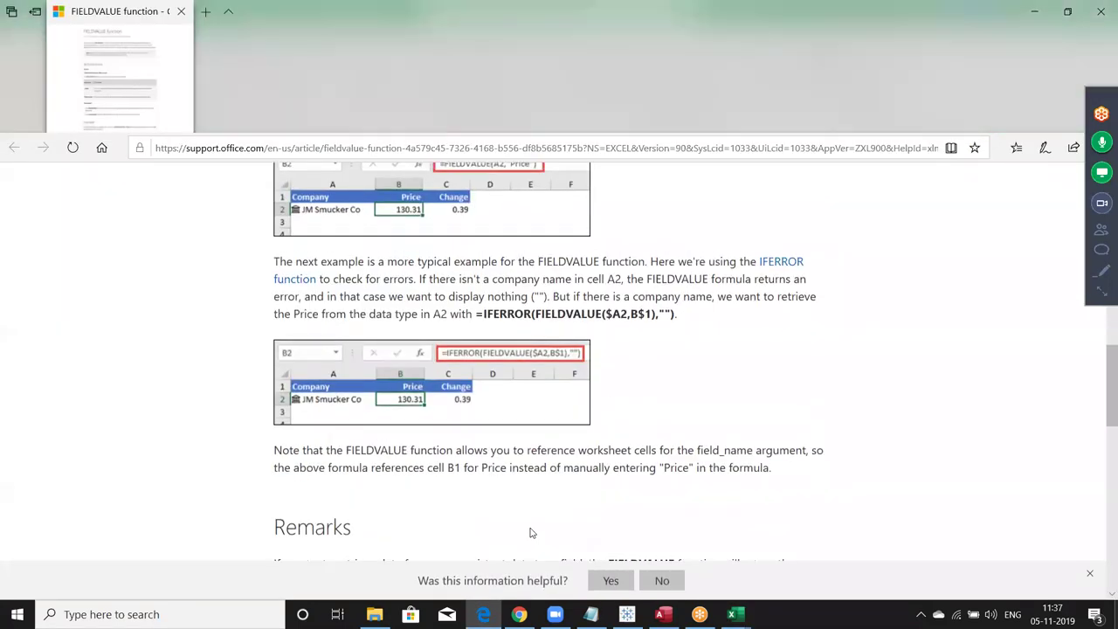
key("alt+Tab")
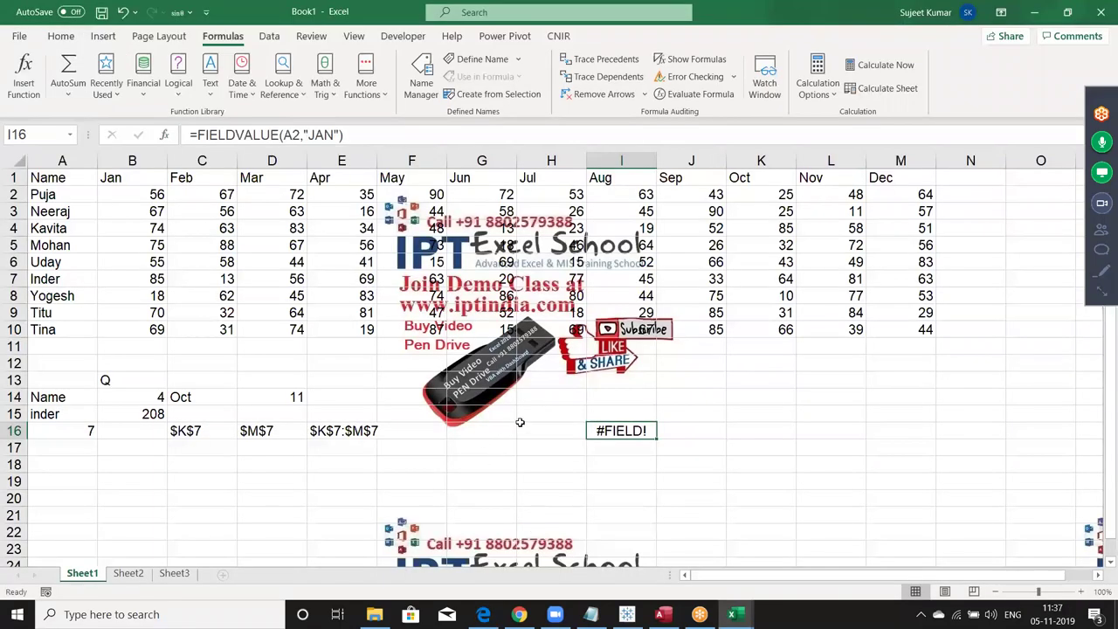
key("F2")
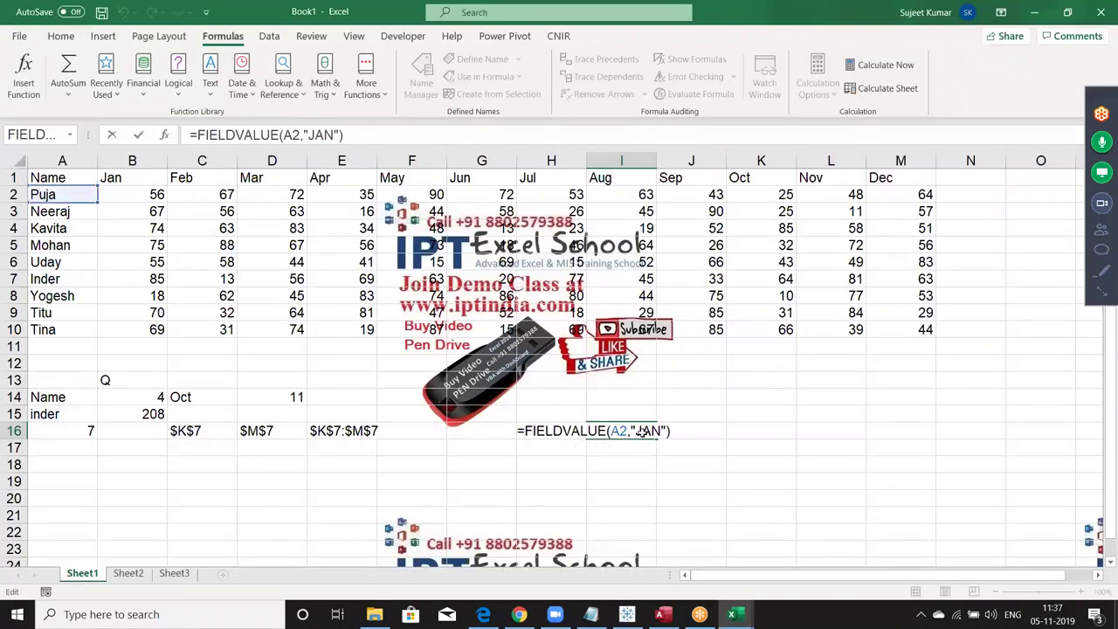
key("ctrl+shift+Return")
Array-enter the formula across I16:N16, then undo twice to empty I16
left_click_drag(640, 431, 939, 439)
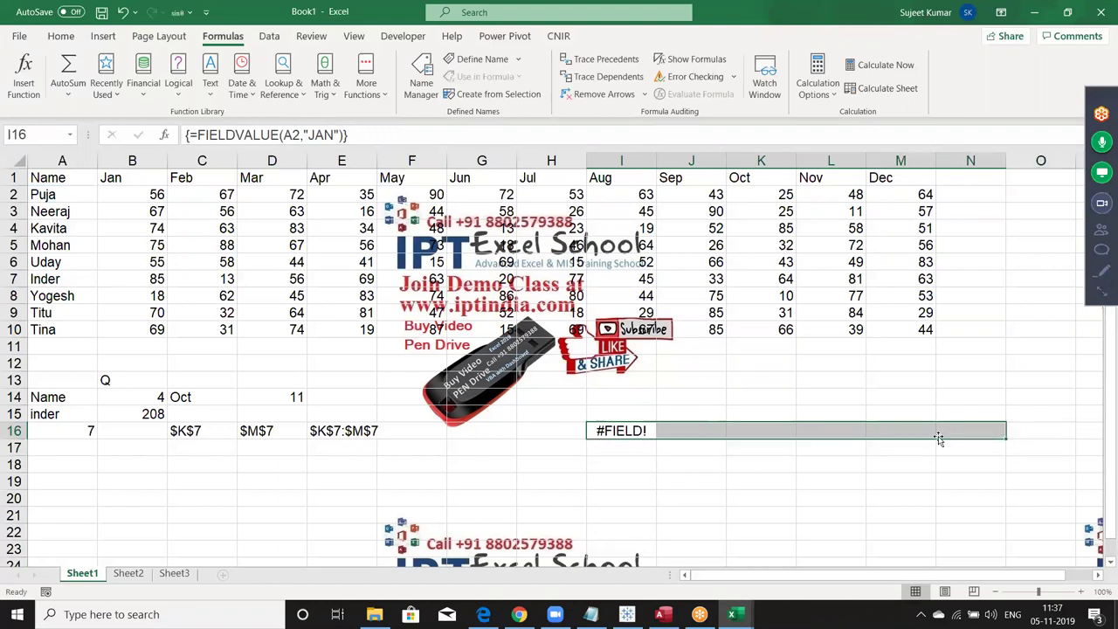
key("F2")
key("ctrl+shift+Return")
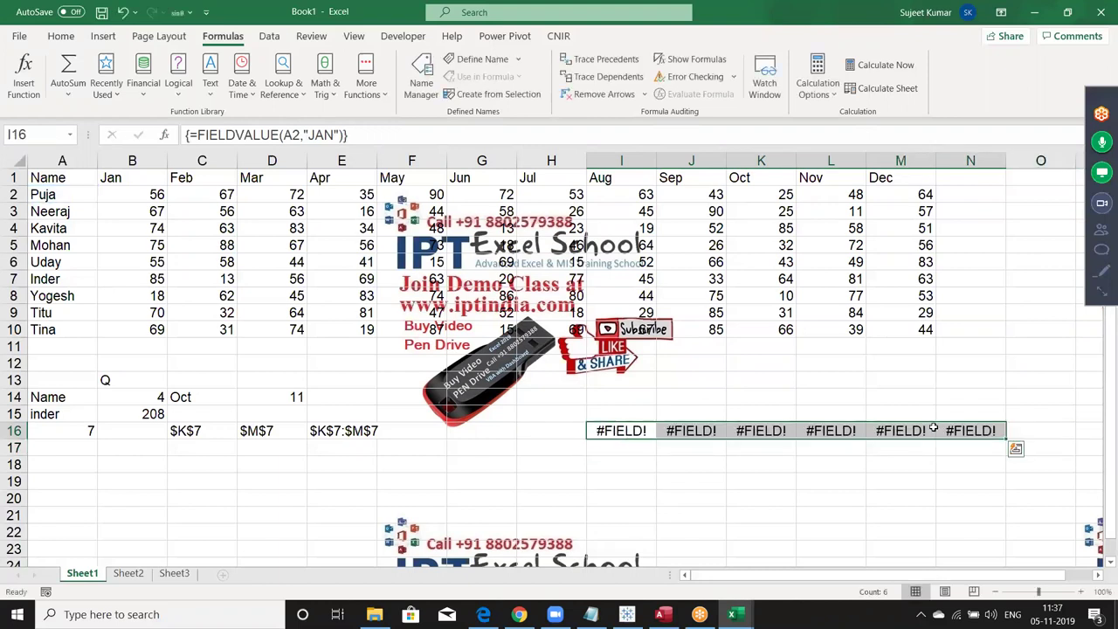
key("ctrl+z")
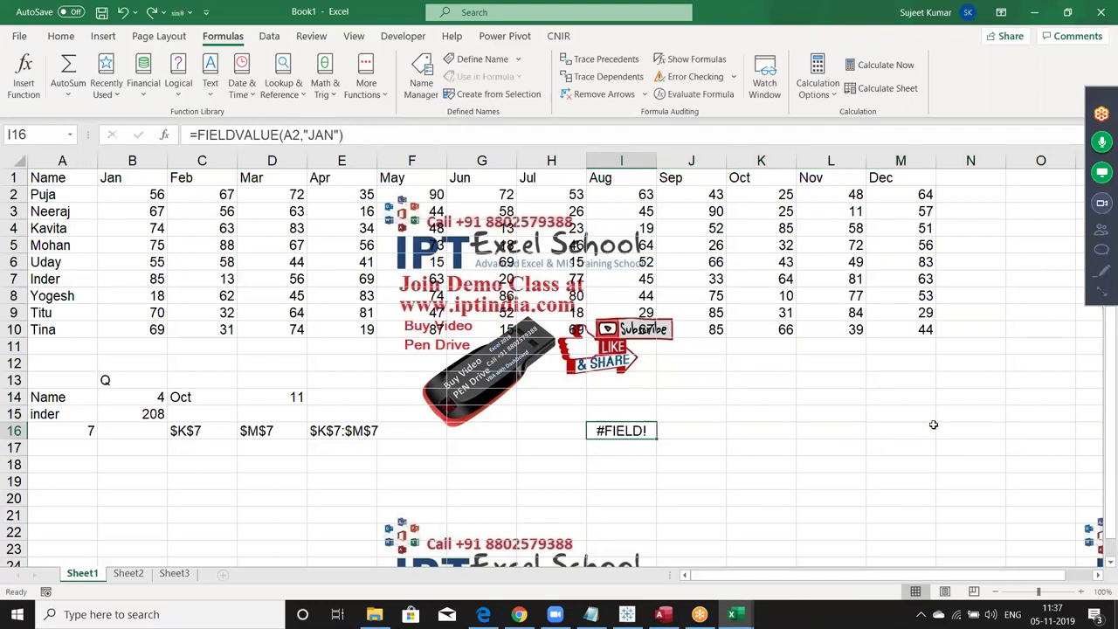
key("ctrl+z")
Review the FIELDVALUE help page again and return to the workbook
key("alt+Tab")
scroll(914, 510, "down", 1)
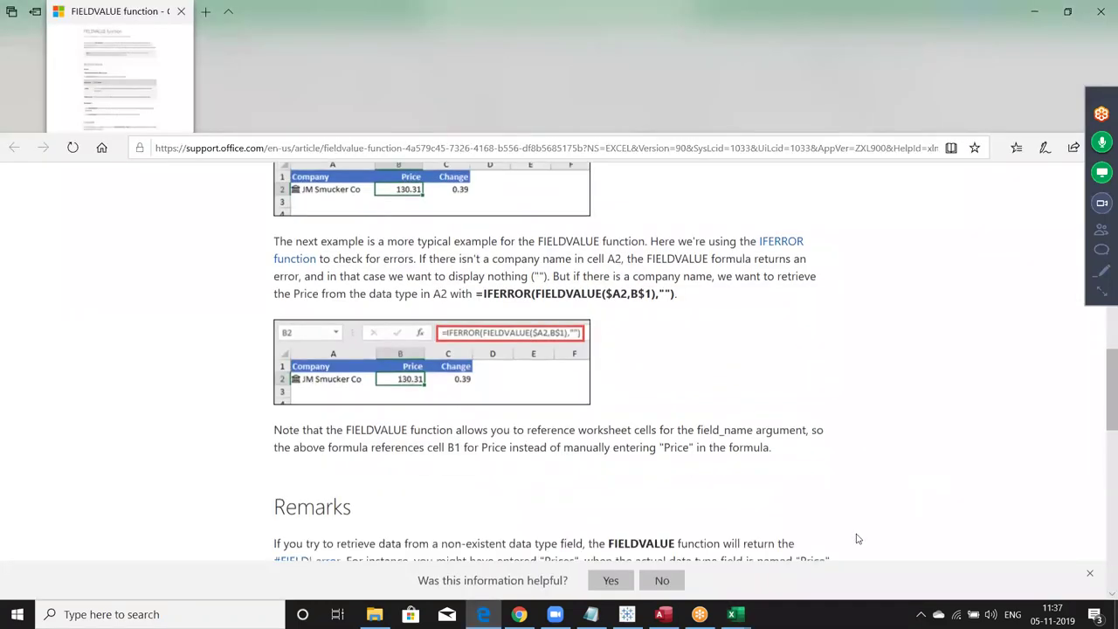
scroll(861, 531, "down", 3)
scroll(860, 531, "up", 3)
scroll(860, 532, "up", 4)
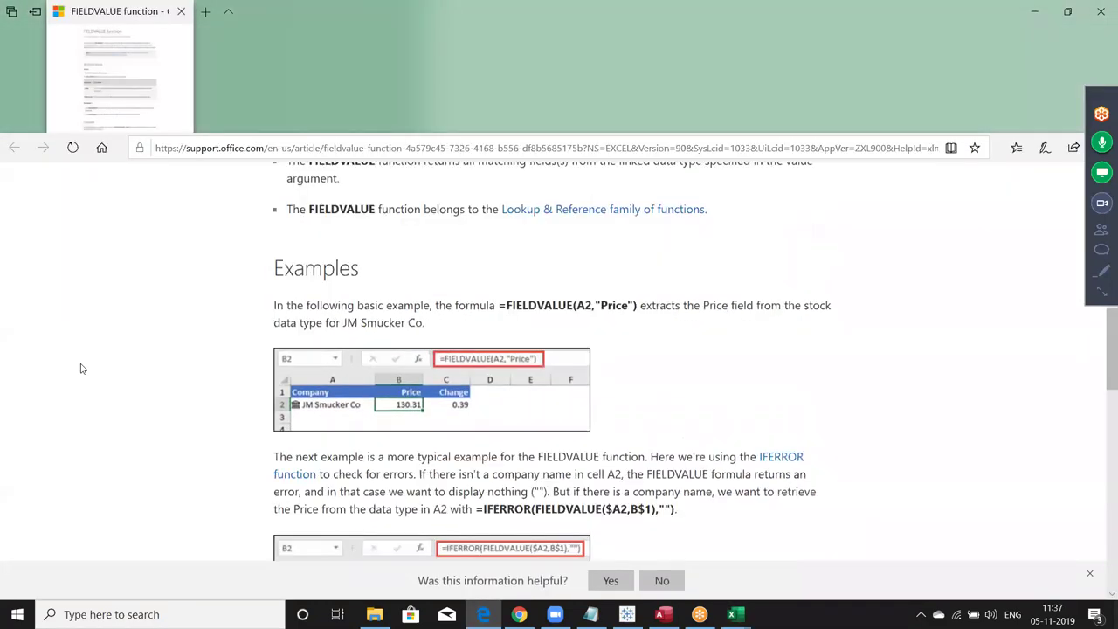
key("alt+Tab")
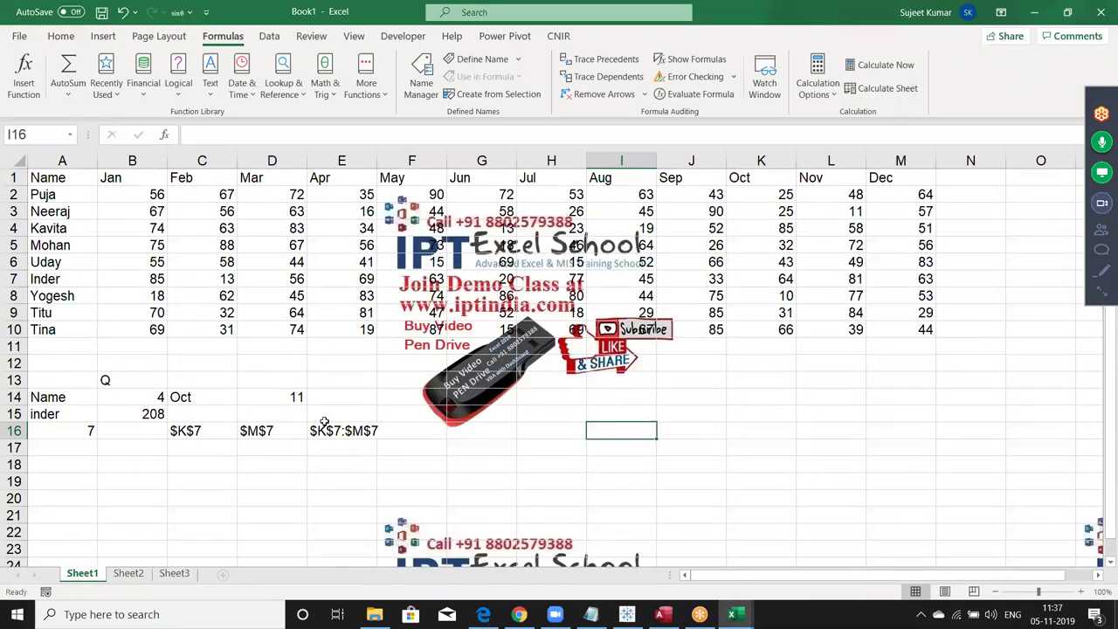
Browse the Lookup & Reference list and cancel a formula started in E18
left_click(325, 418)
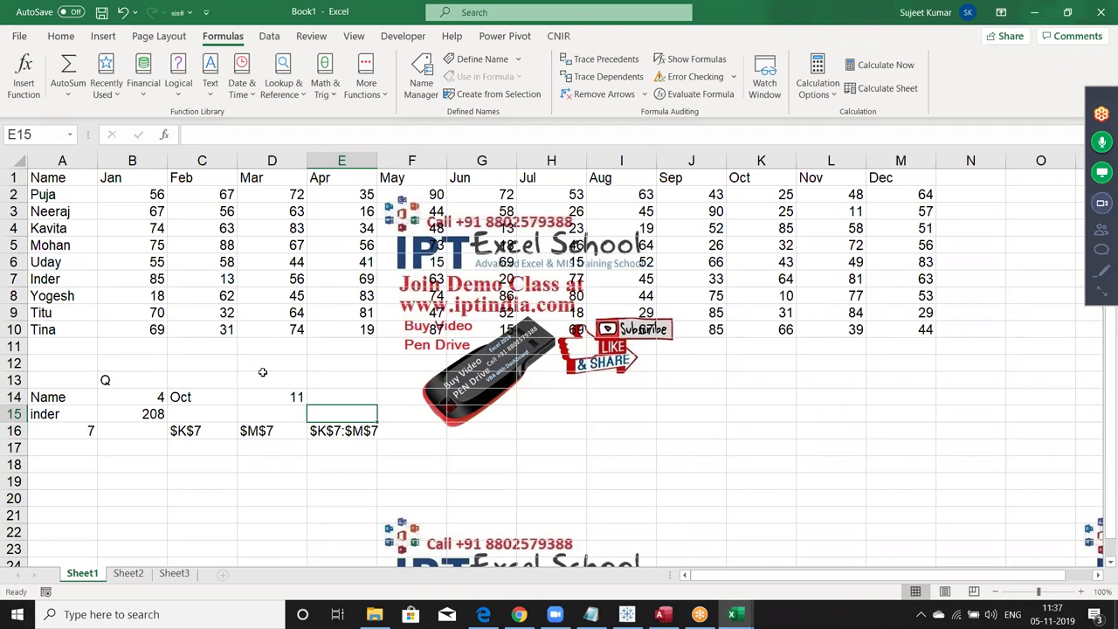
left_click(275, 96)
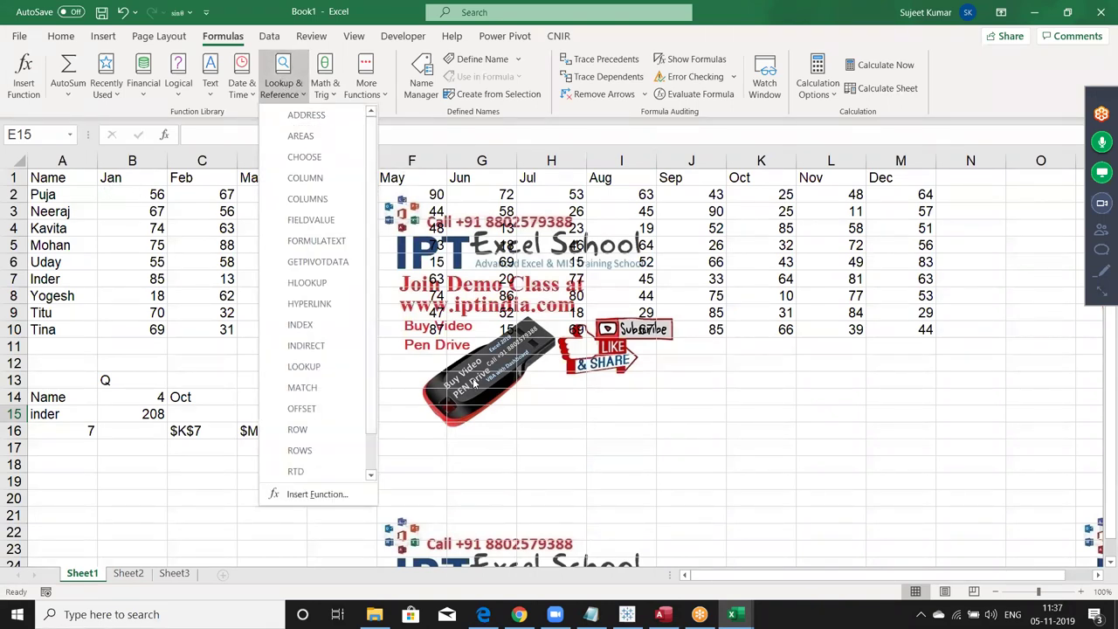
key("Escape")
left_click(351, 457)
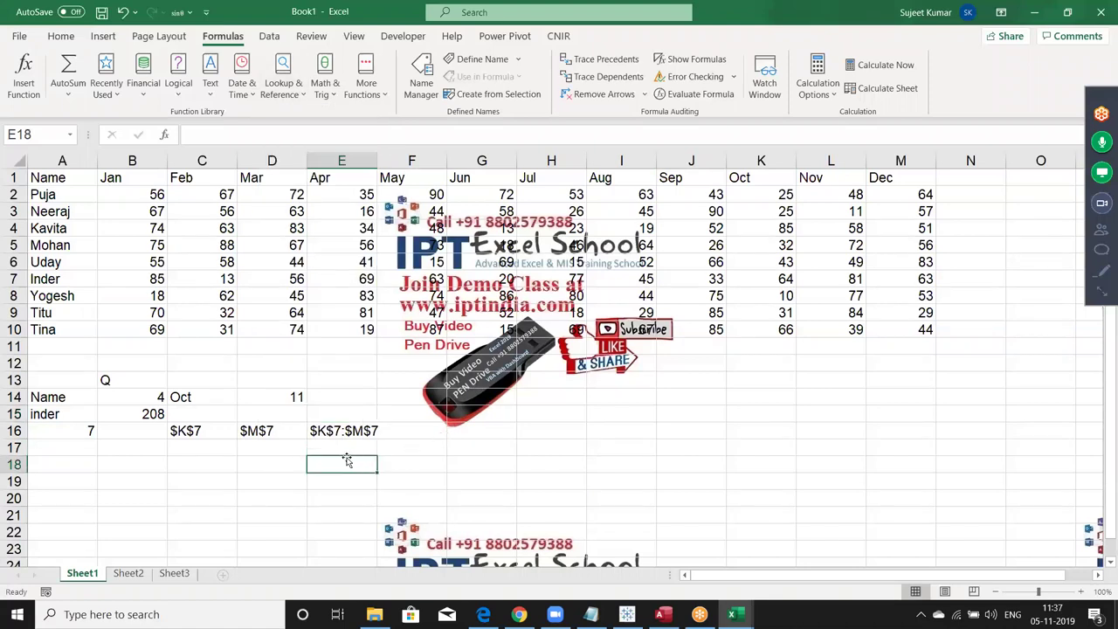
type("=")
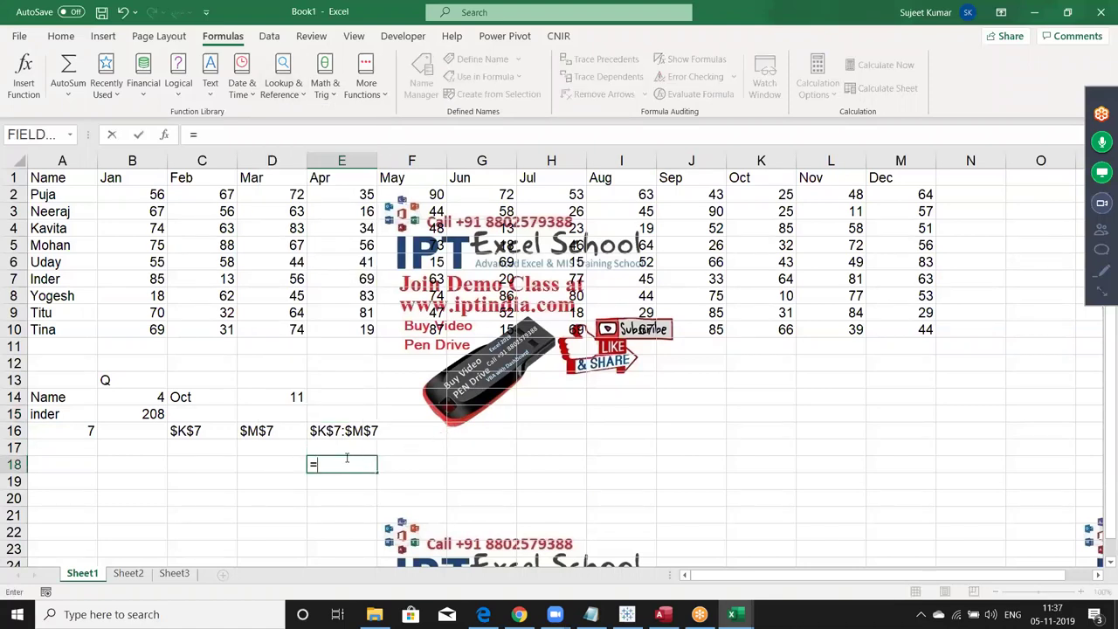
key("Escape")
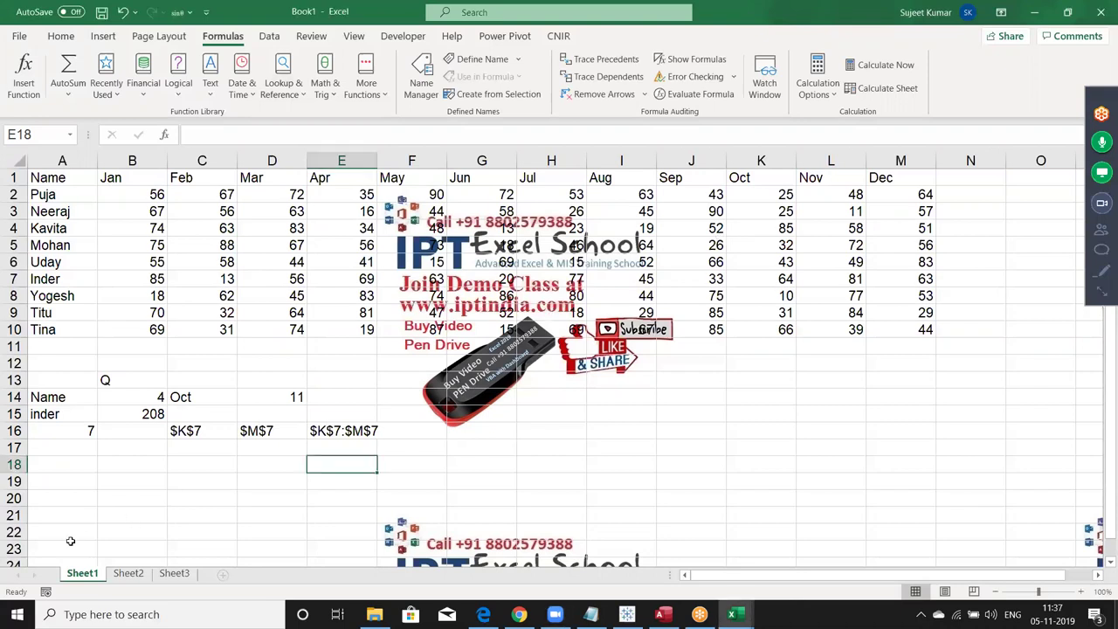
Enter =FORMULATEXT(B15) in B18
left_click(125, 472)
type("=f")
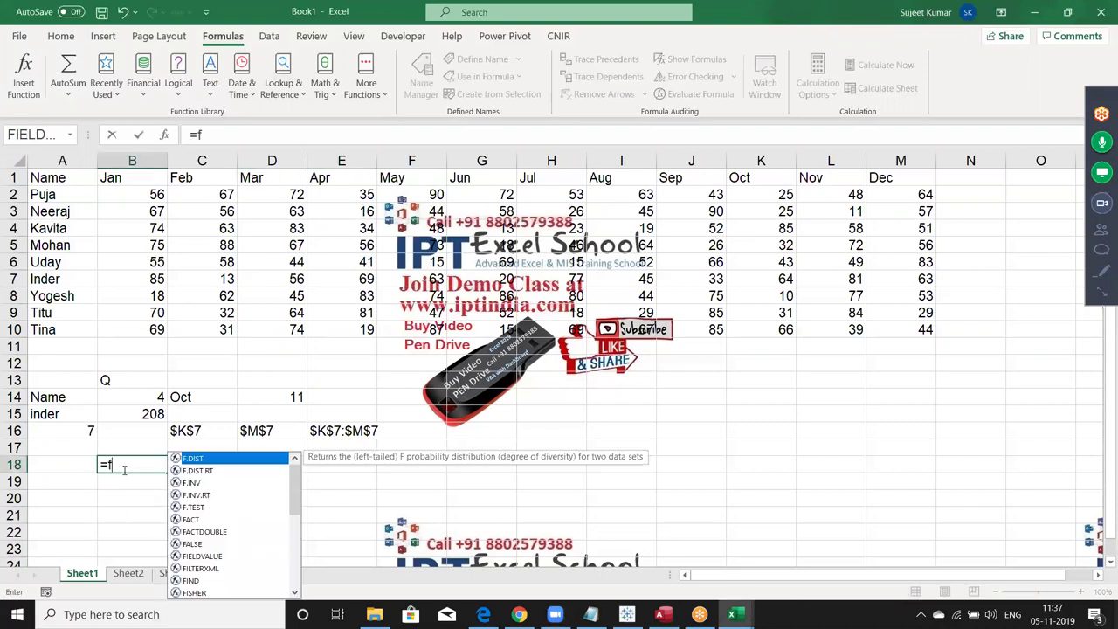
type("i")
key("BackSpace")
type("orm")
key("Tab")
key("Up")
key("Up")
key("Up")
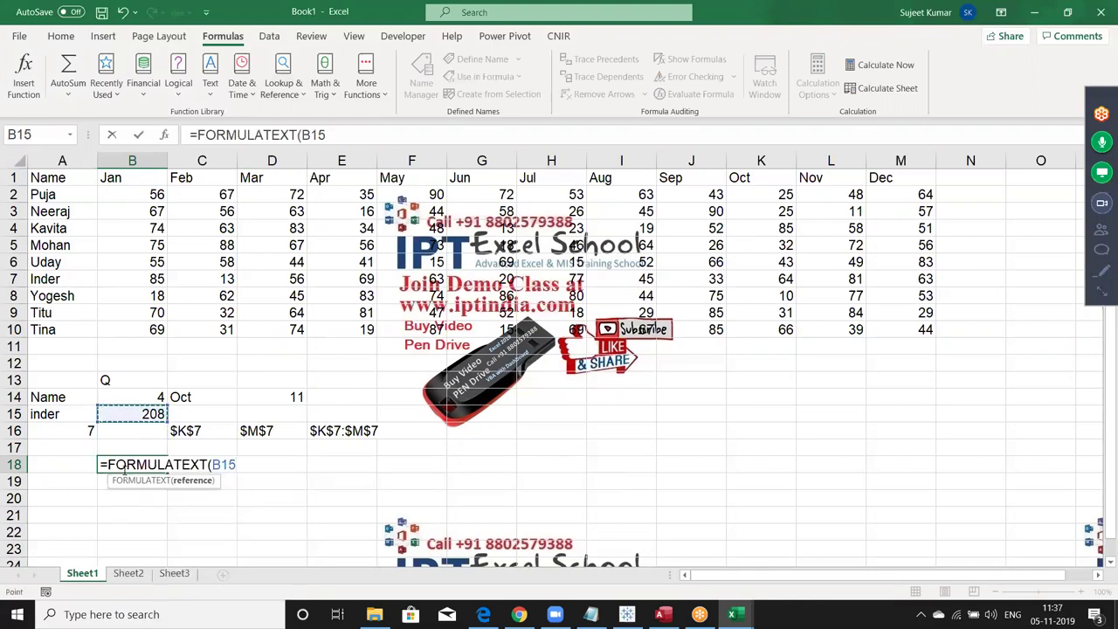
key("Return")
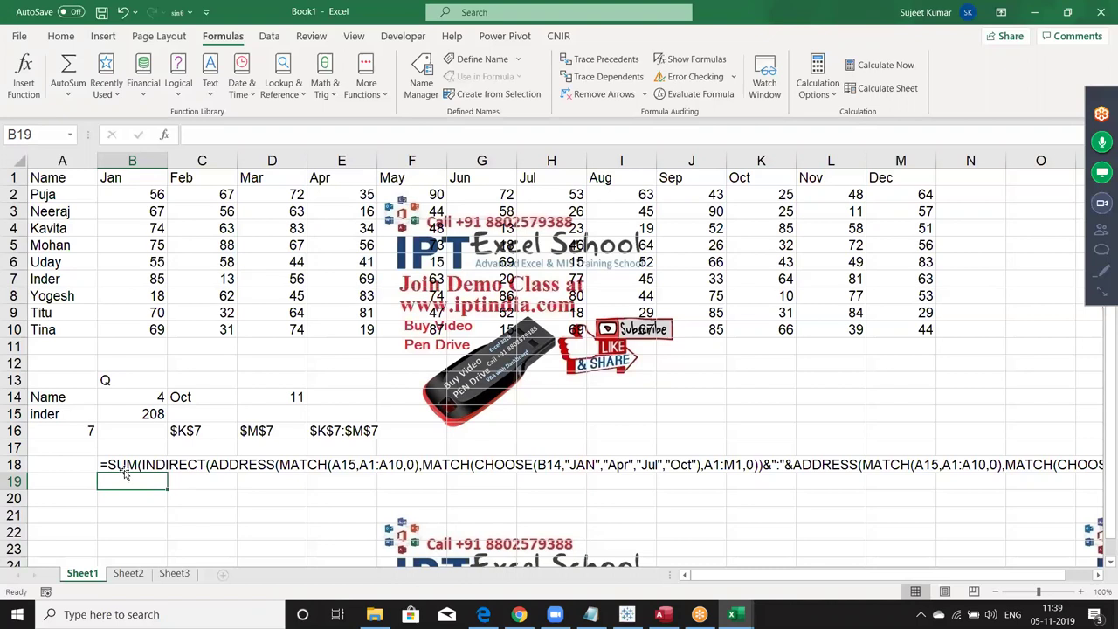
Minimize the Excel window to reveal the desktop
left_click(1116, 616)
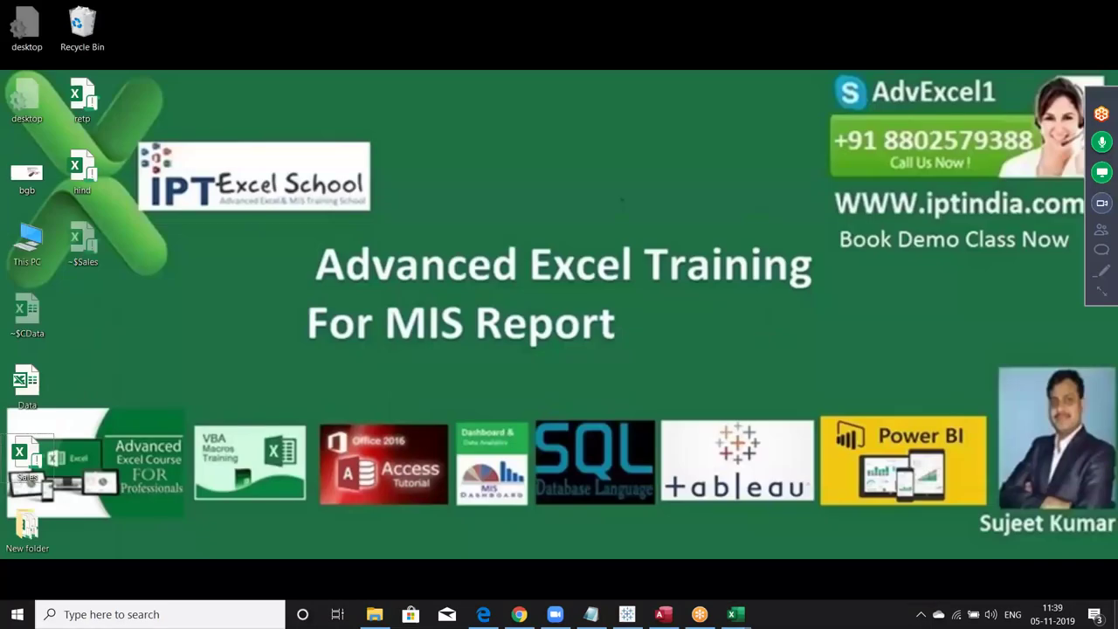
End the GoToMeeting session for all attendees and confirm with Yes
left_click(1098, 293)
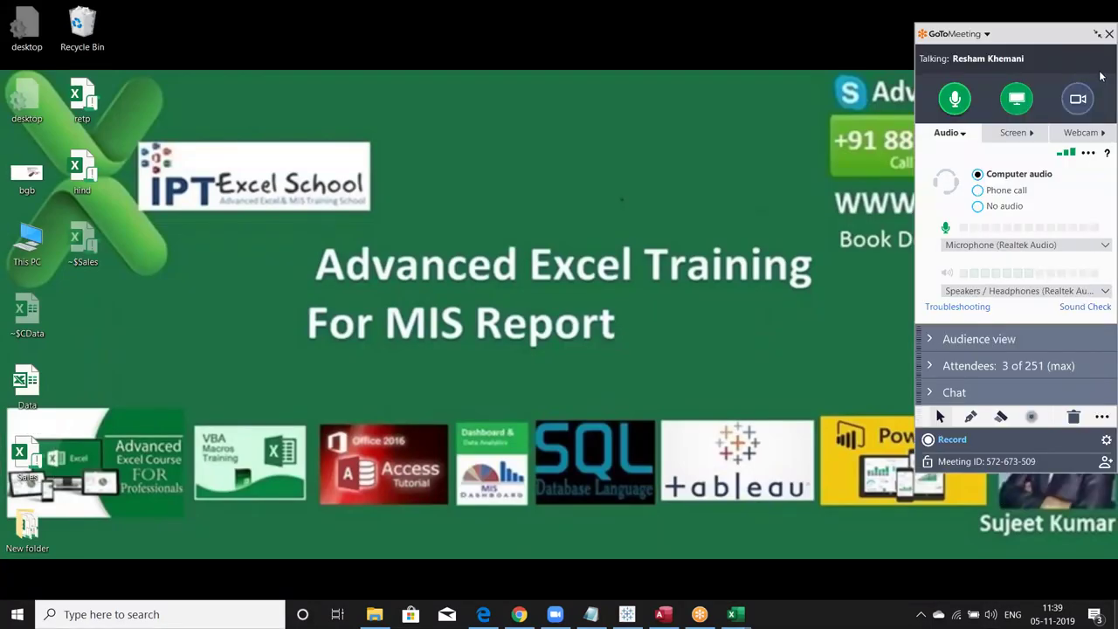
left_click(1107, 34)
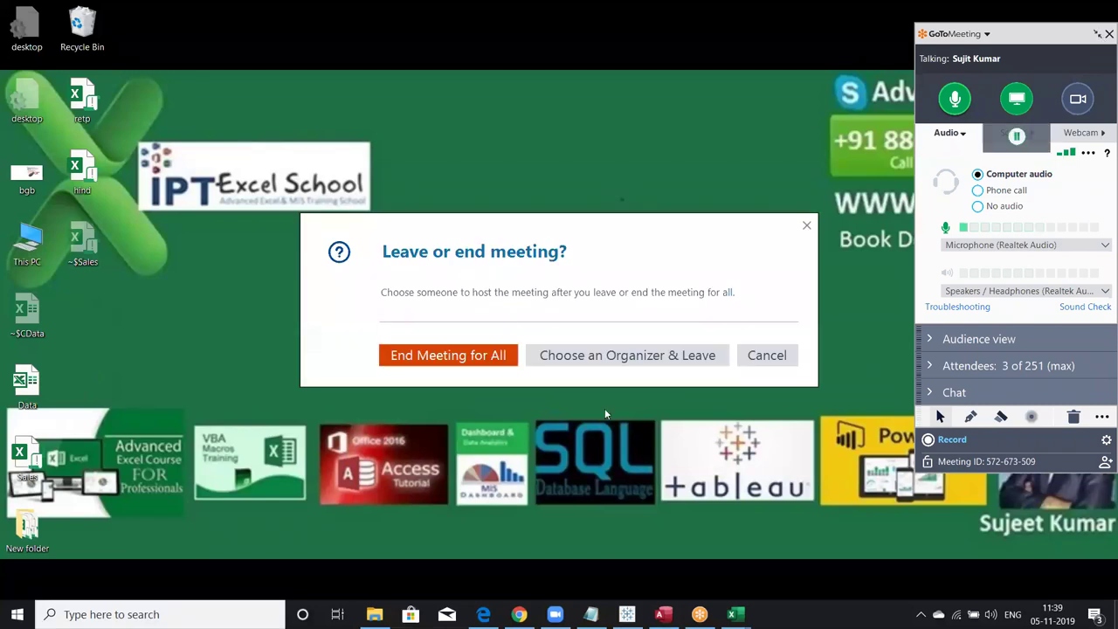
left_click(441, 359)
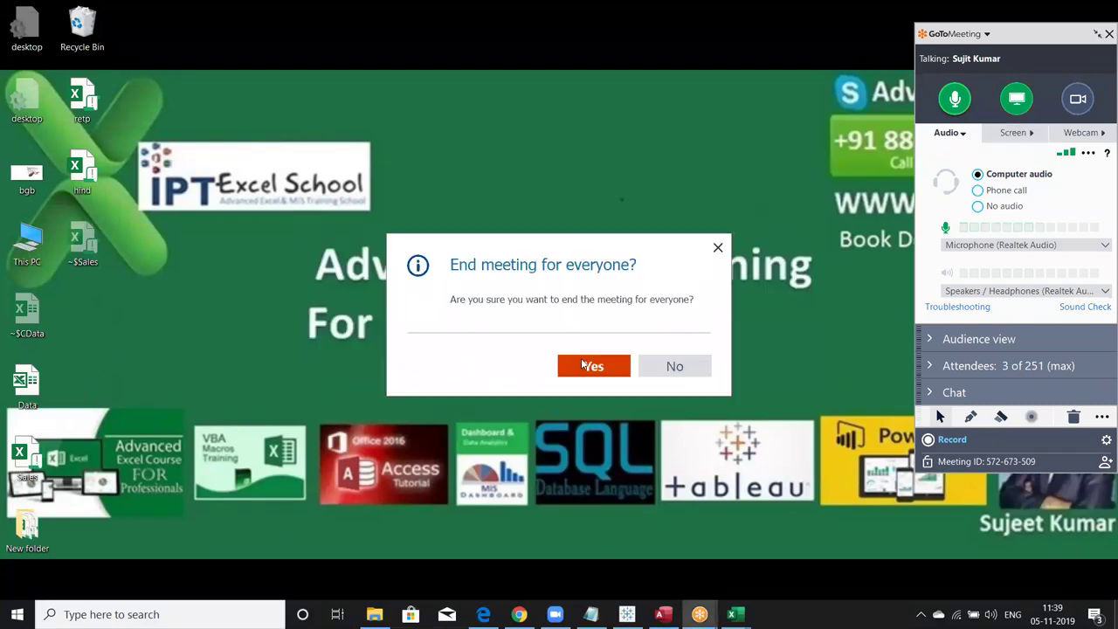
left_click(584, 365)
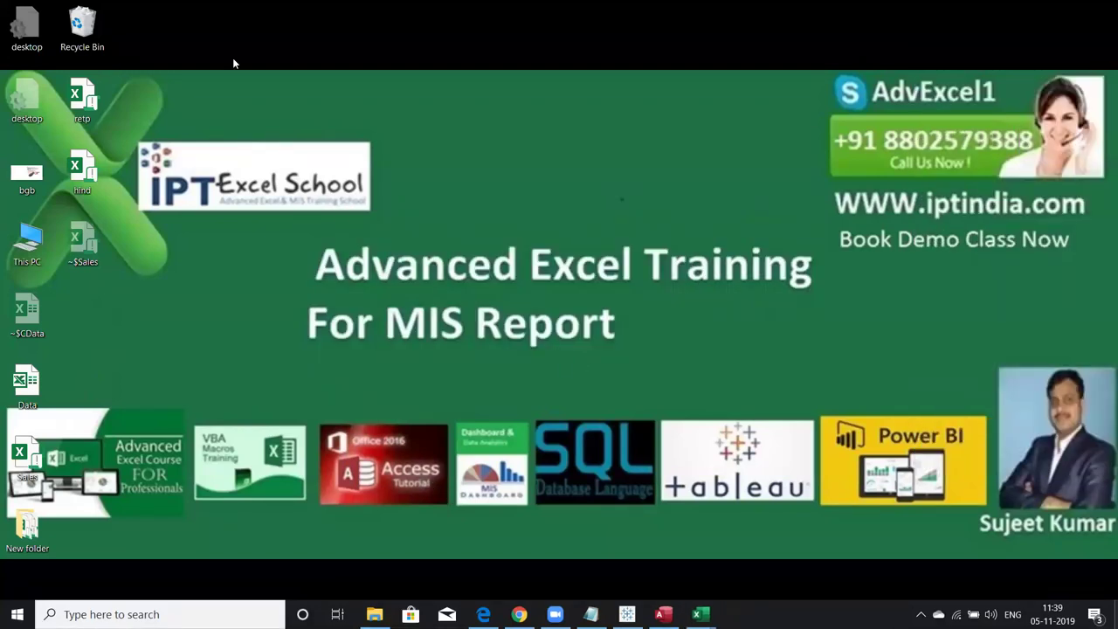